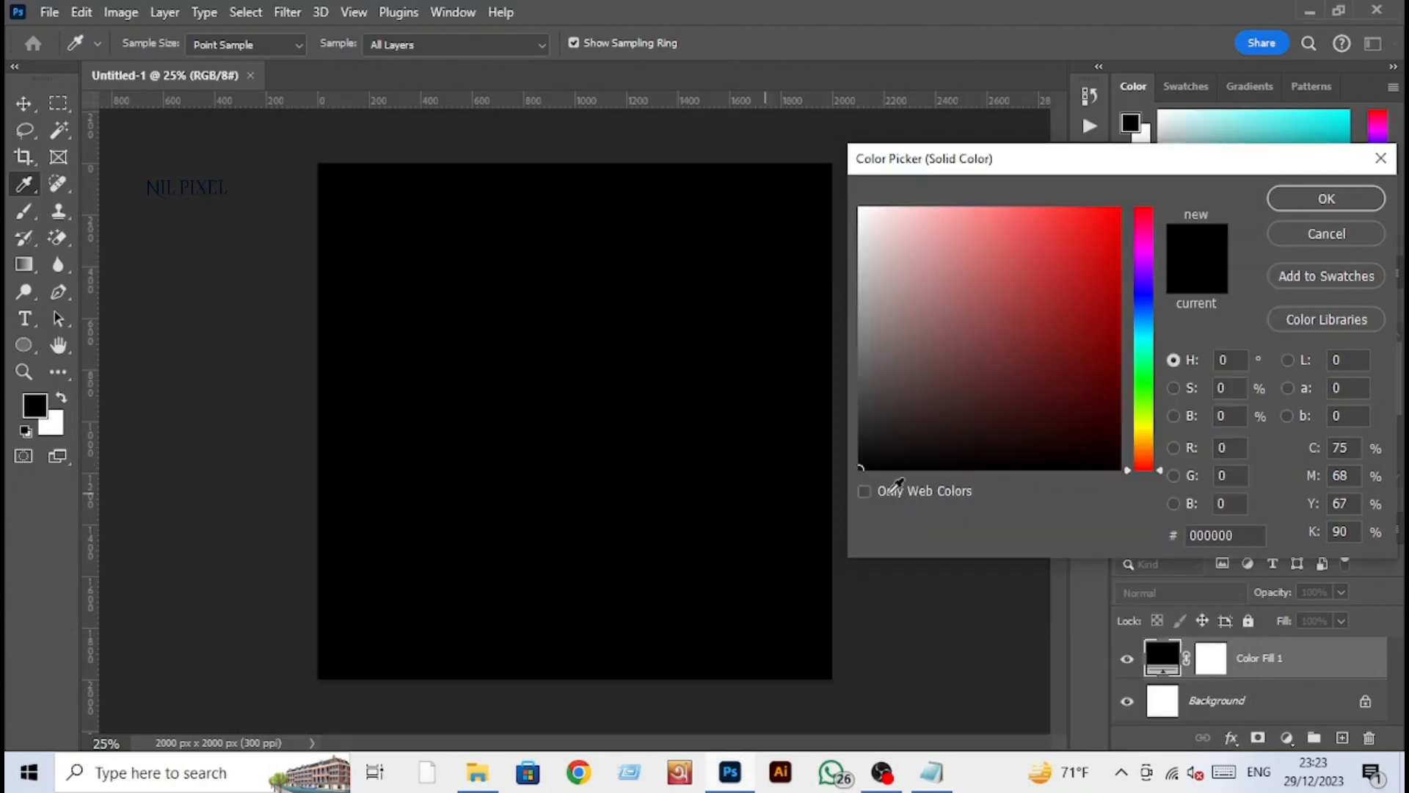
Step: Set the solid colour fill layer to the copied off-white hex colour
double_click(1233, 538)
key("ctrl+v")
key("Return")
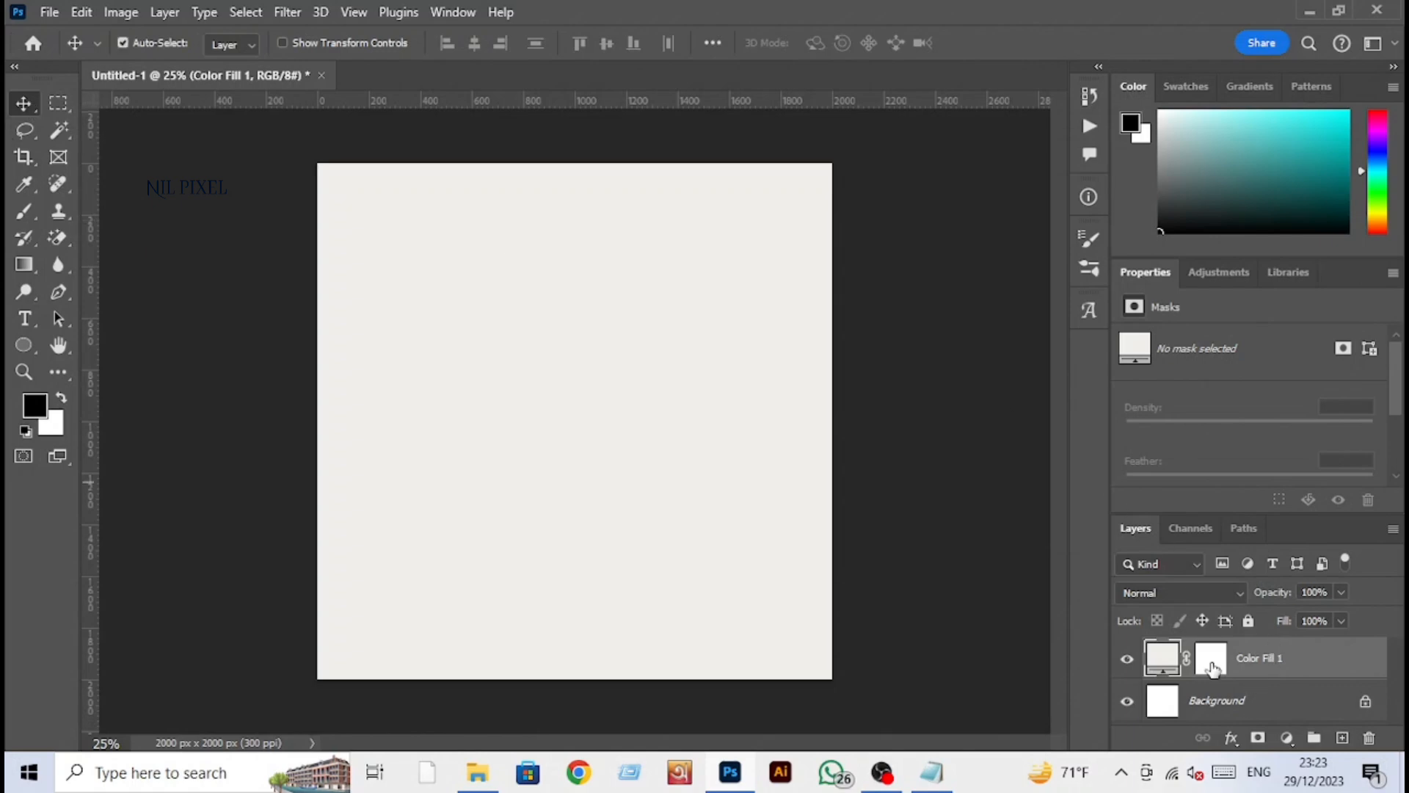
Step: Draw a rectangle about 2172 × 1412 px across the canvas's lower part and set all its corner radii to 0 px
right_click(16, 348)
left_click(100, 345)
left_click_drag(278, 287, 838, 650)
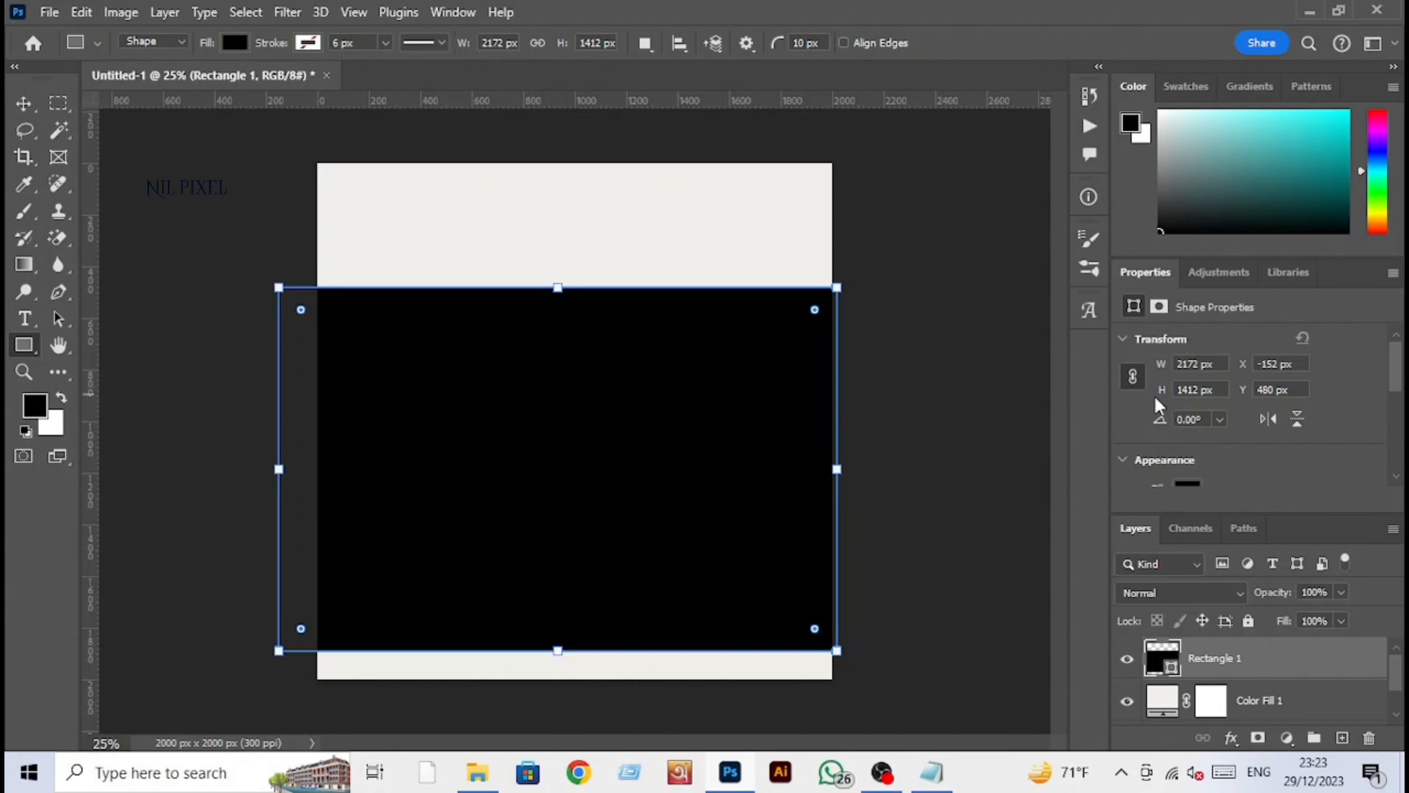
scroll(1336, 433, "down", 5)
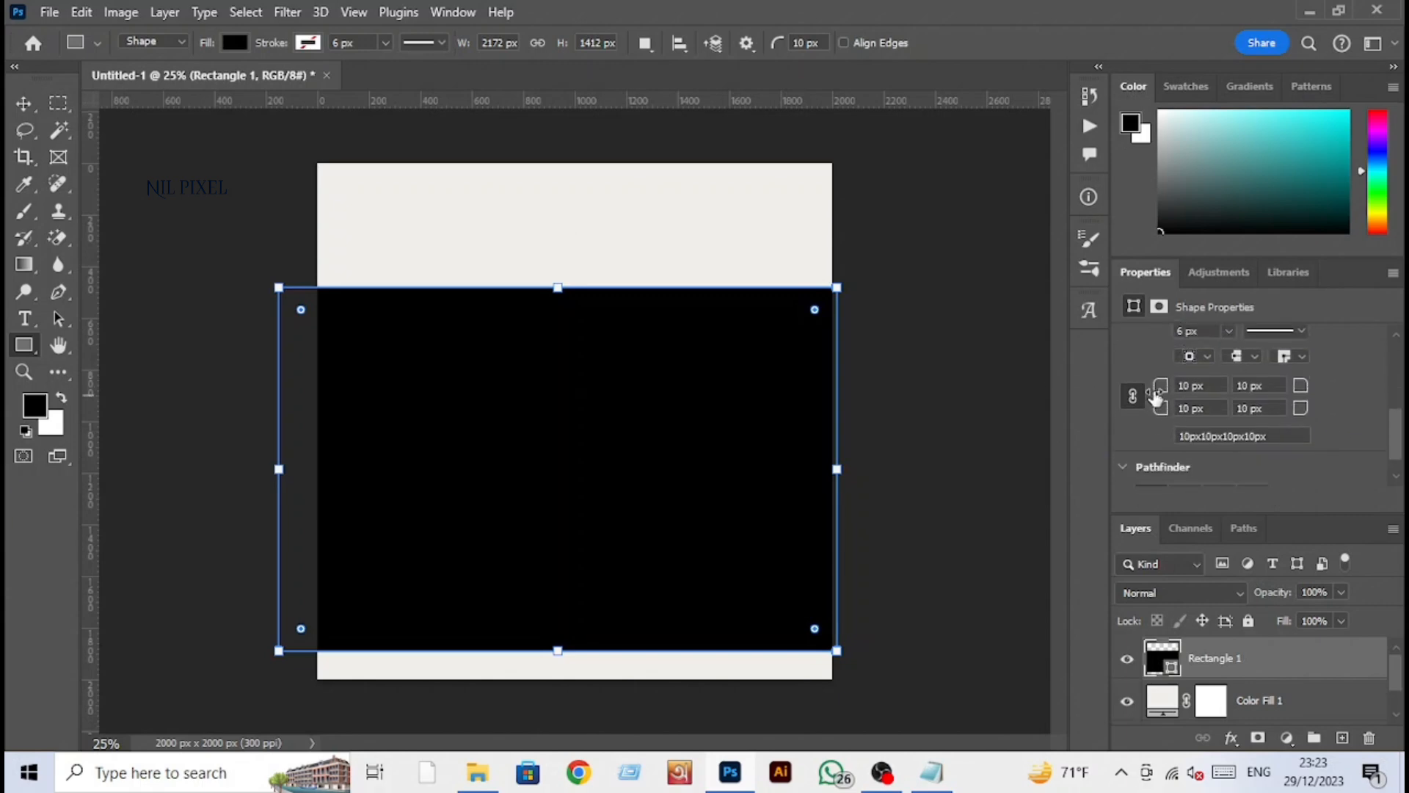
left_click_drag(1161, 389, 868, 352)
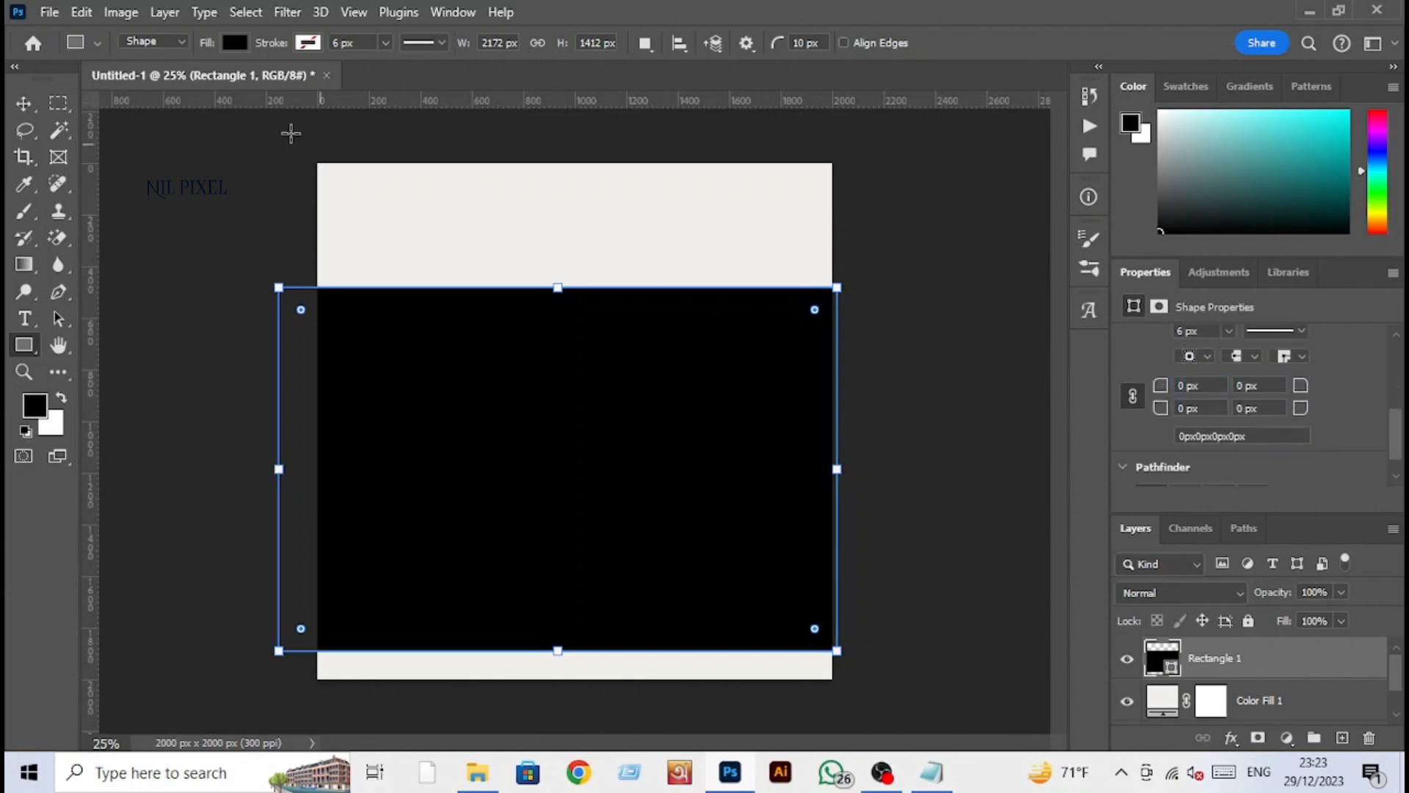
Step: Fill the rectangle with red, f50000
left_click(234, 44)
left_click(363, 82)
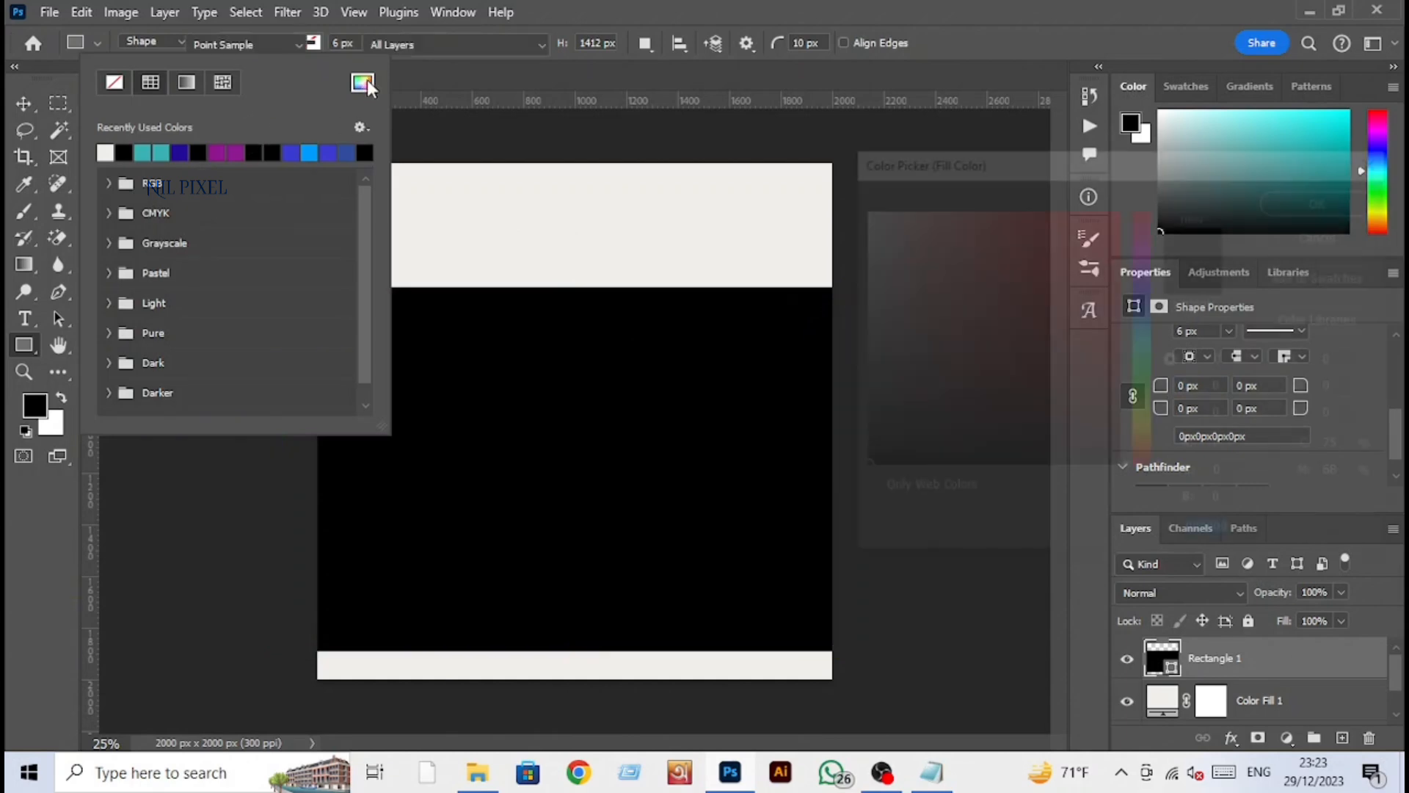
left_click_drag(1116, 307, 1135, 217)
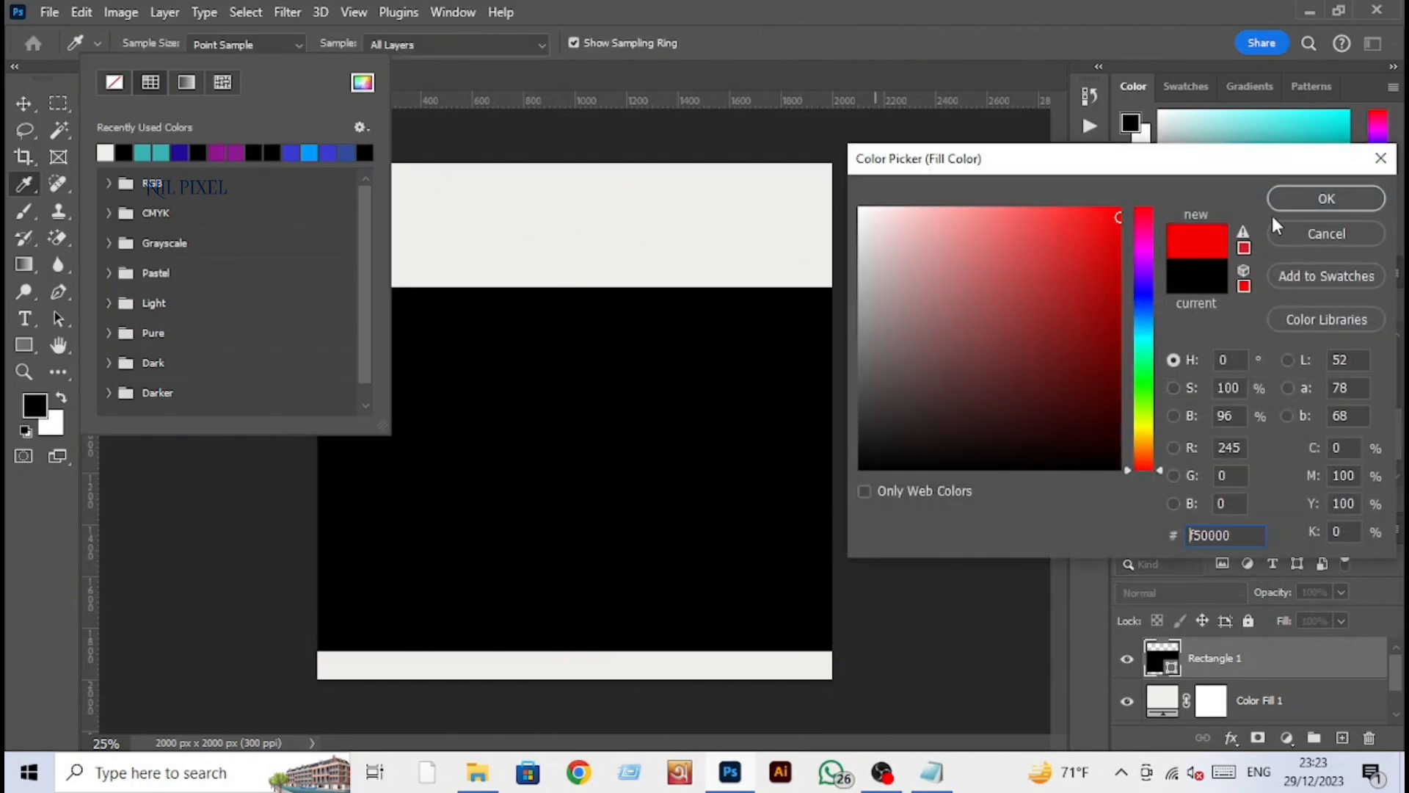
left_click(1326, 198)
Step: Move the red rectangle down to the canvas's bottom edge and lower its upper edge, scaling its height to about 93.77%
left_click(26, 104)
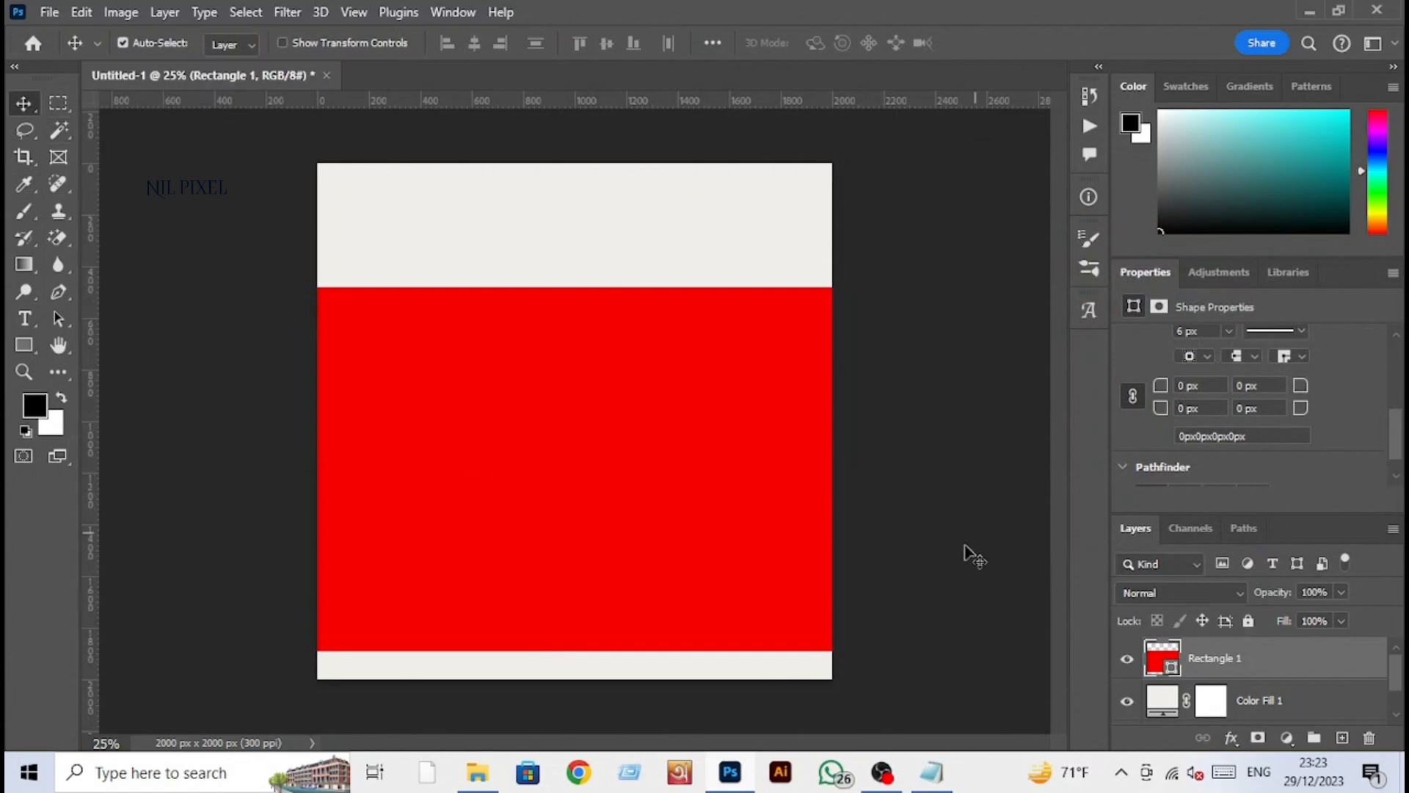
left_click_drag(693, 549, 694, 574)
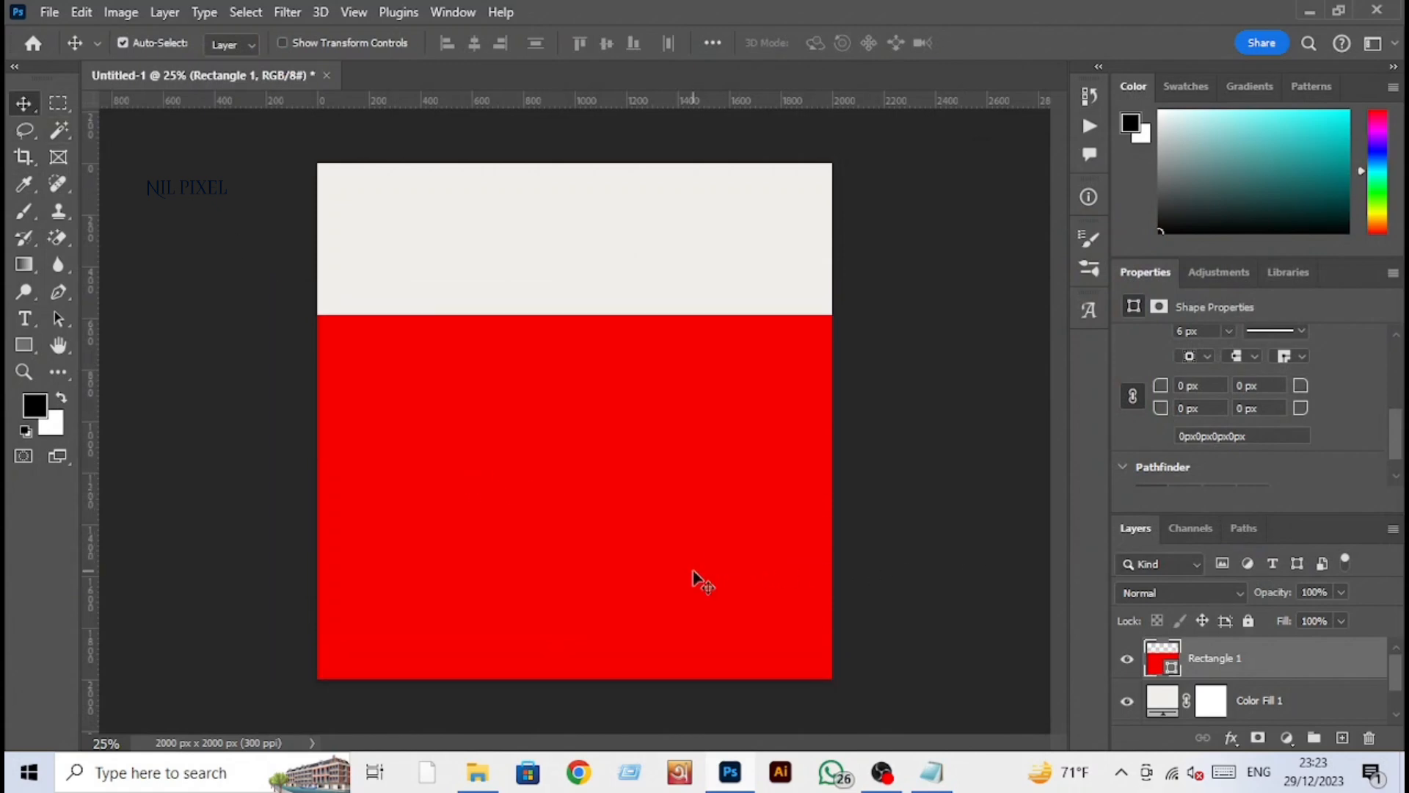
key("ctrl+t")
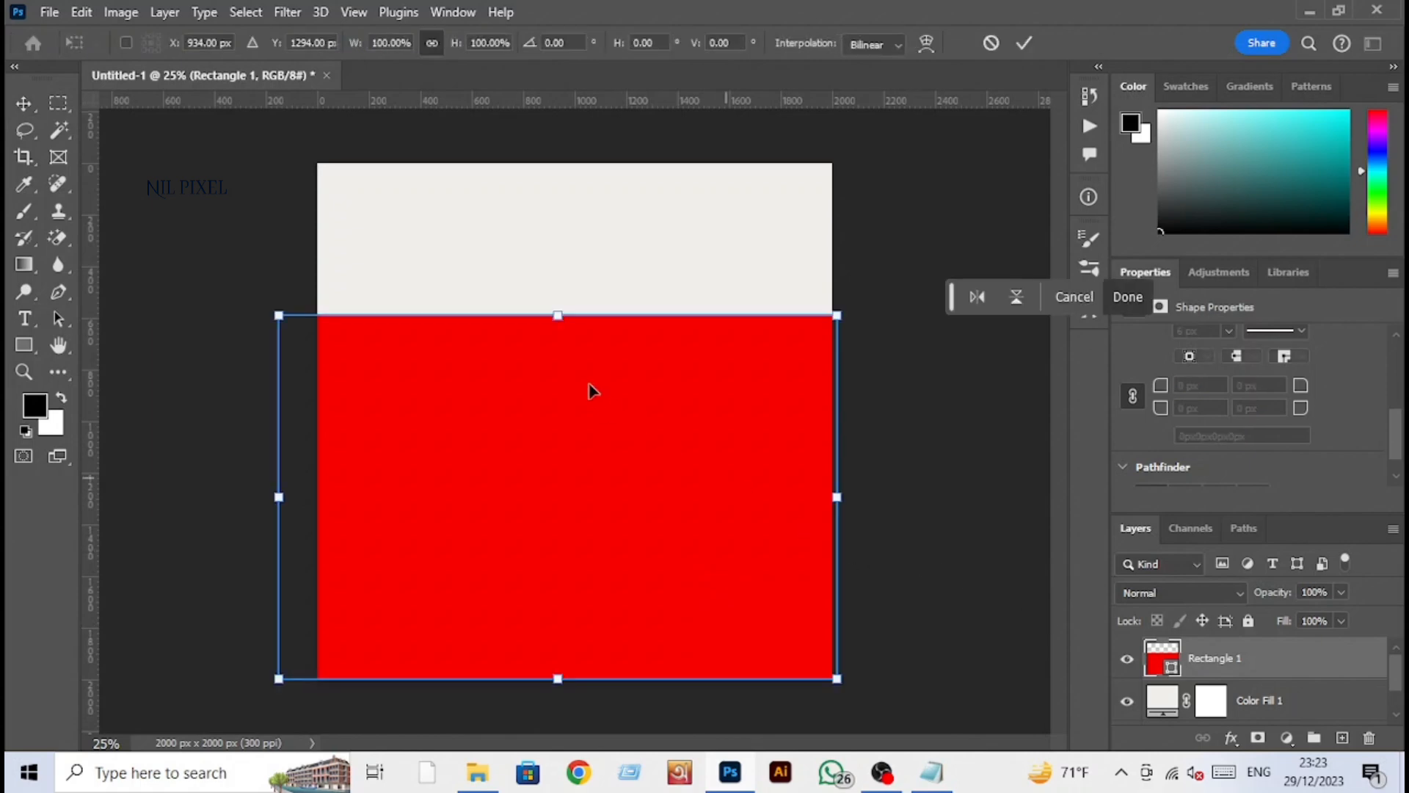
left_click_drag(560, 314, 559, 338)
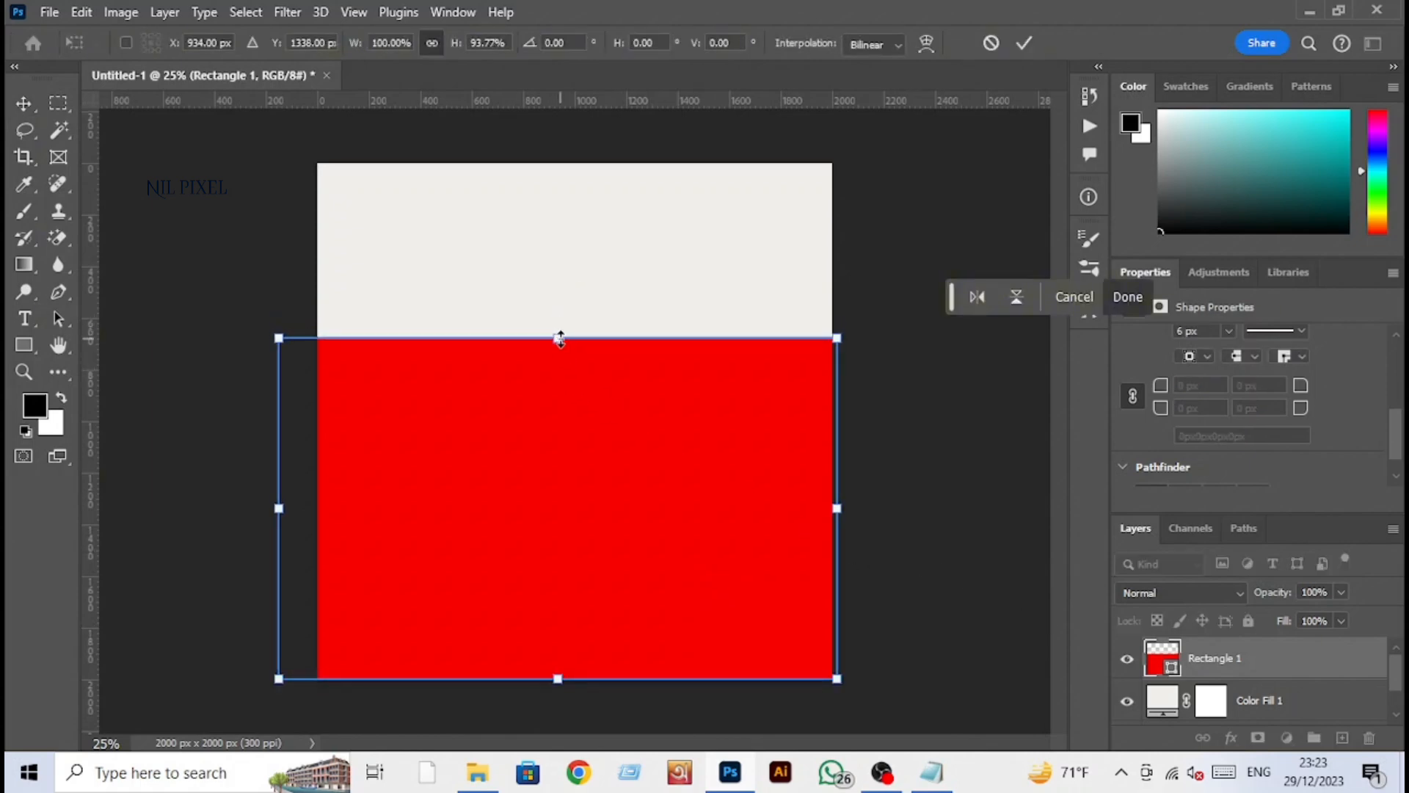
key("Return")
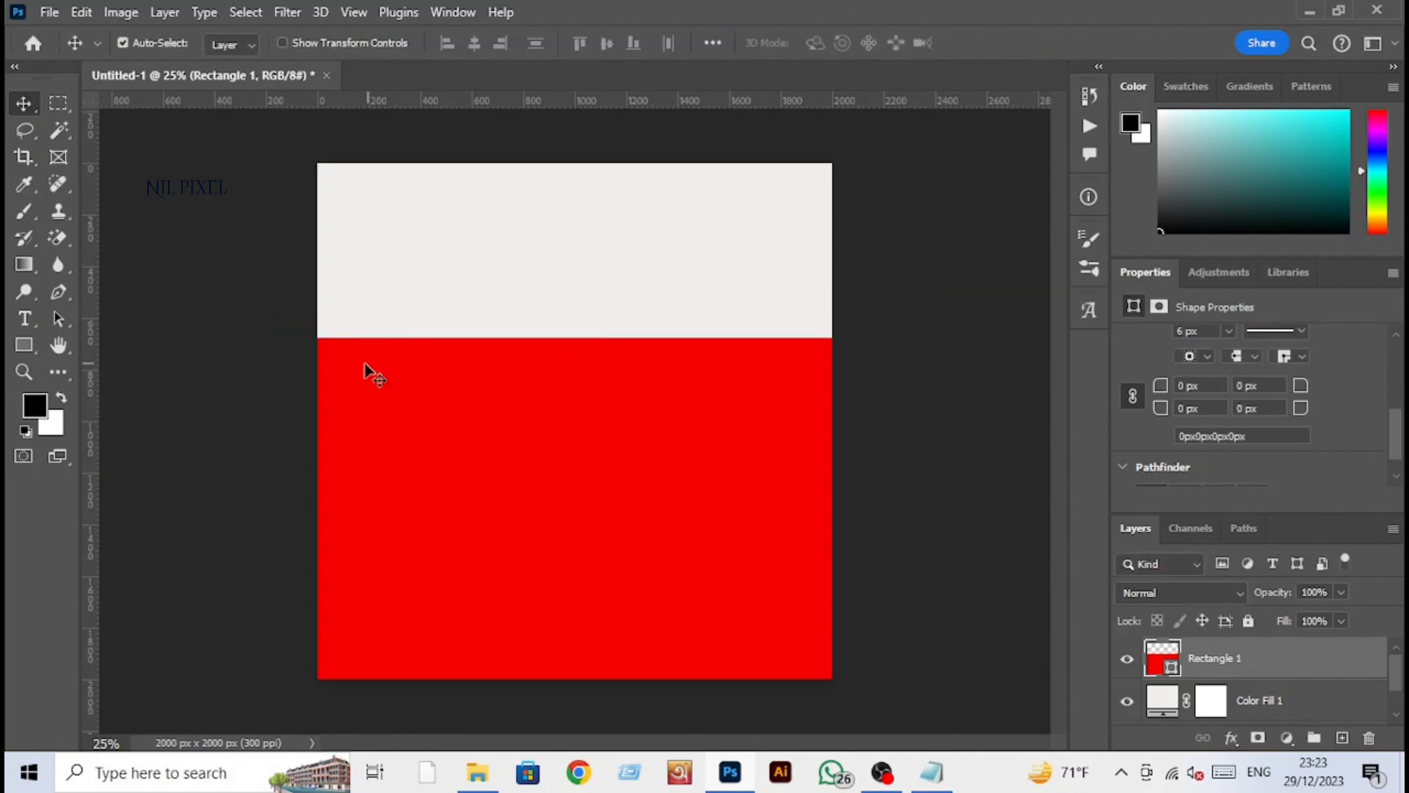
Step: Draw a circle about 948 px in diameter above the rectangle, overlapping the canvas's right edge
left_click(22, 344)
right_click(22, 343)
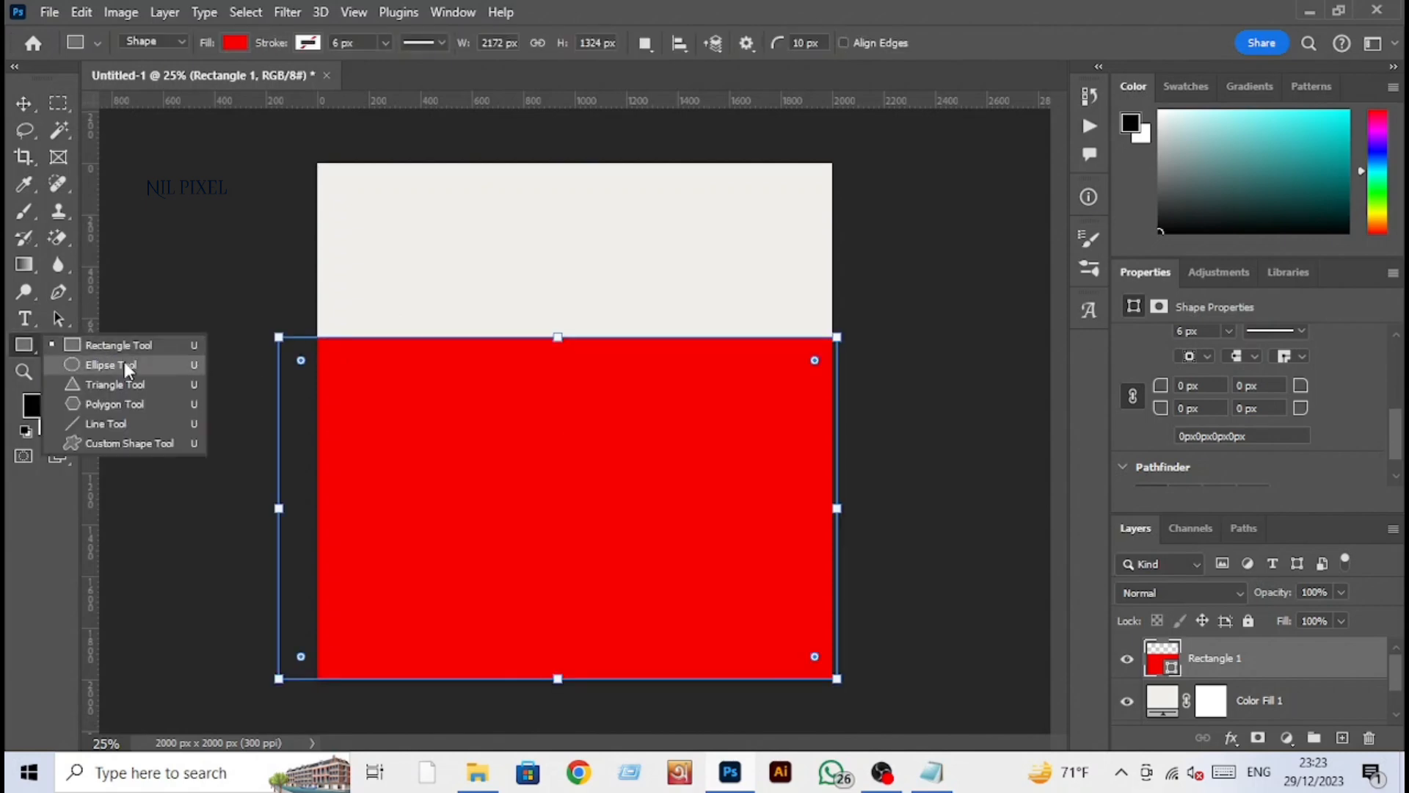
left_click(122, 364)
left_click(1342, 737)
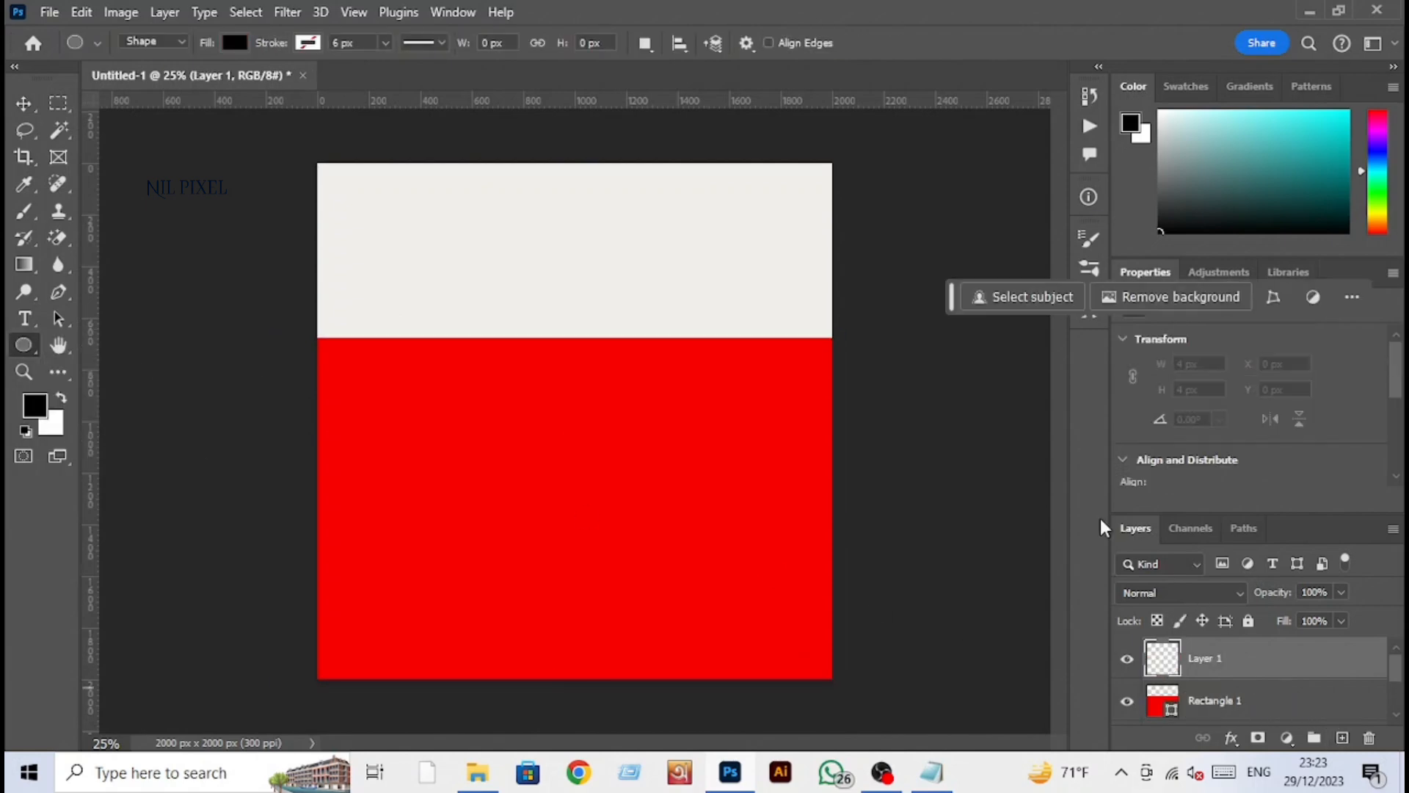
left_click_drag(653, 217, 961, 460)
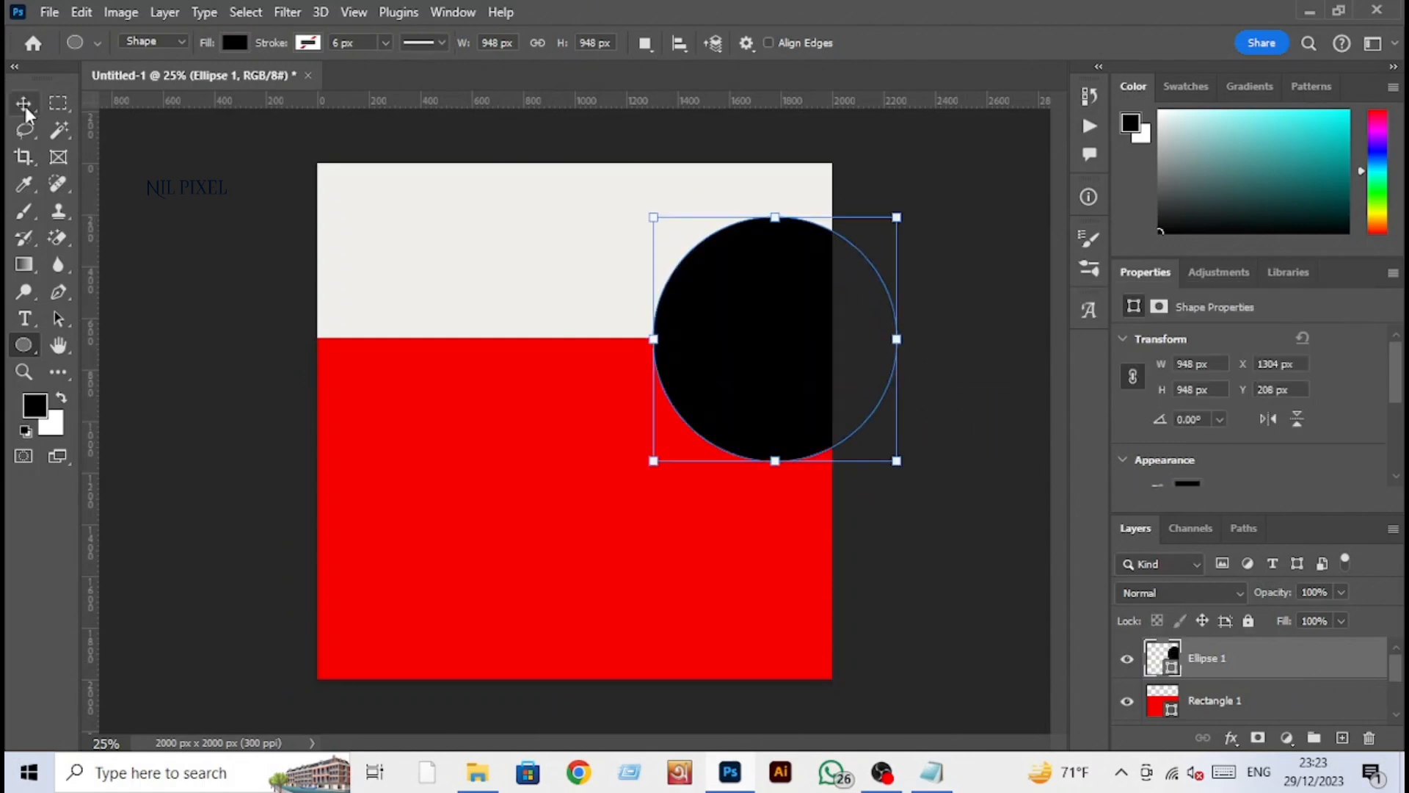
Step: Reposition the black circle near the canvas's right edge, at about X 1068 px, Y 202 px
left_click(24, 104)
left_click_drag(766, 342, 720, 346)
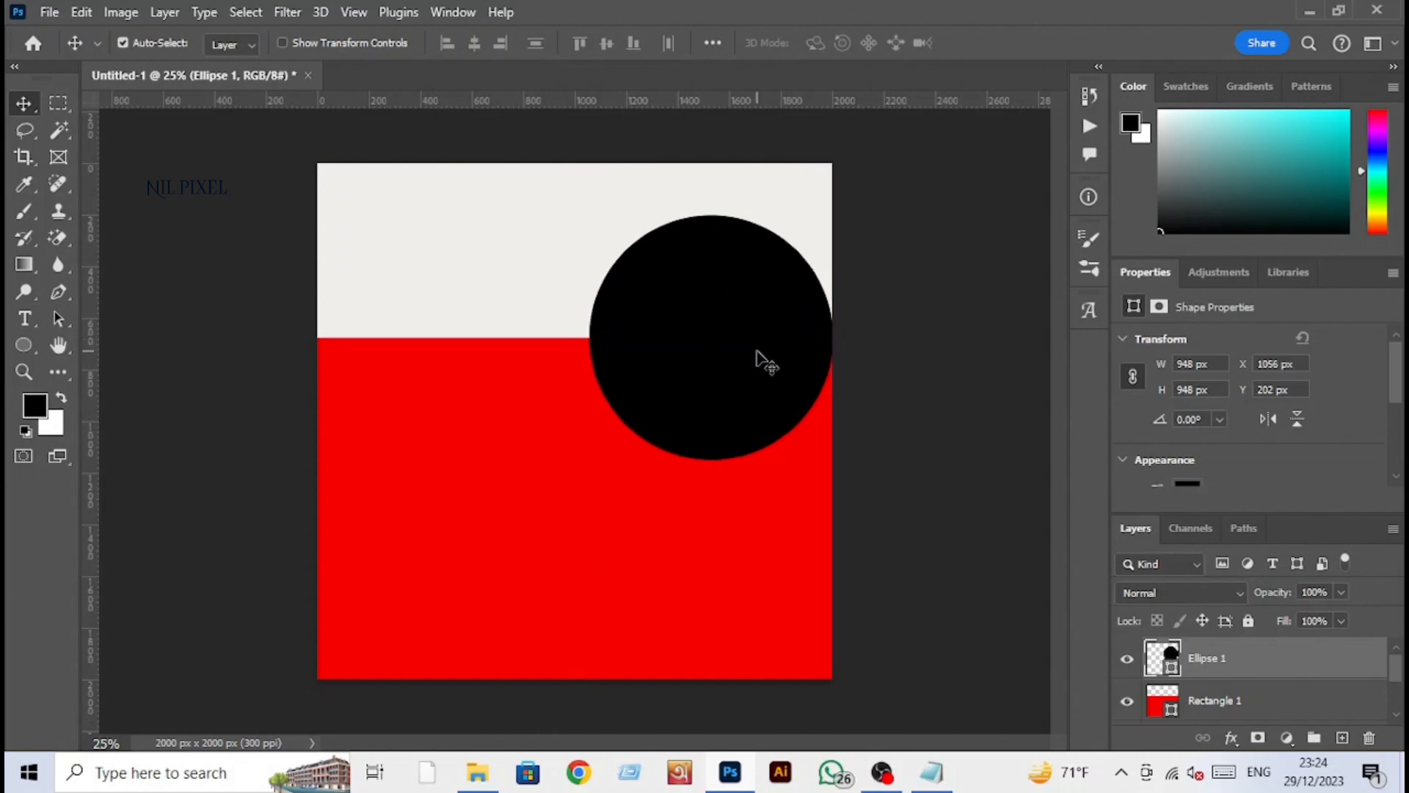
key("Right")
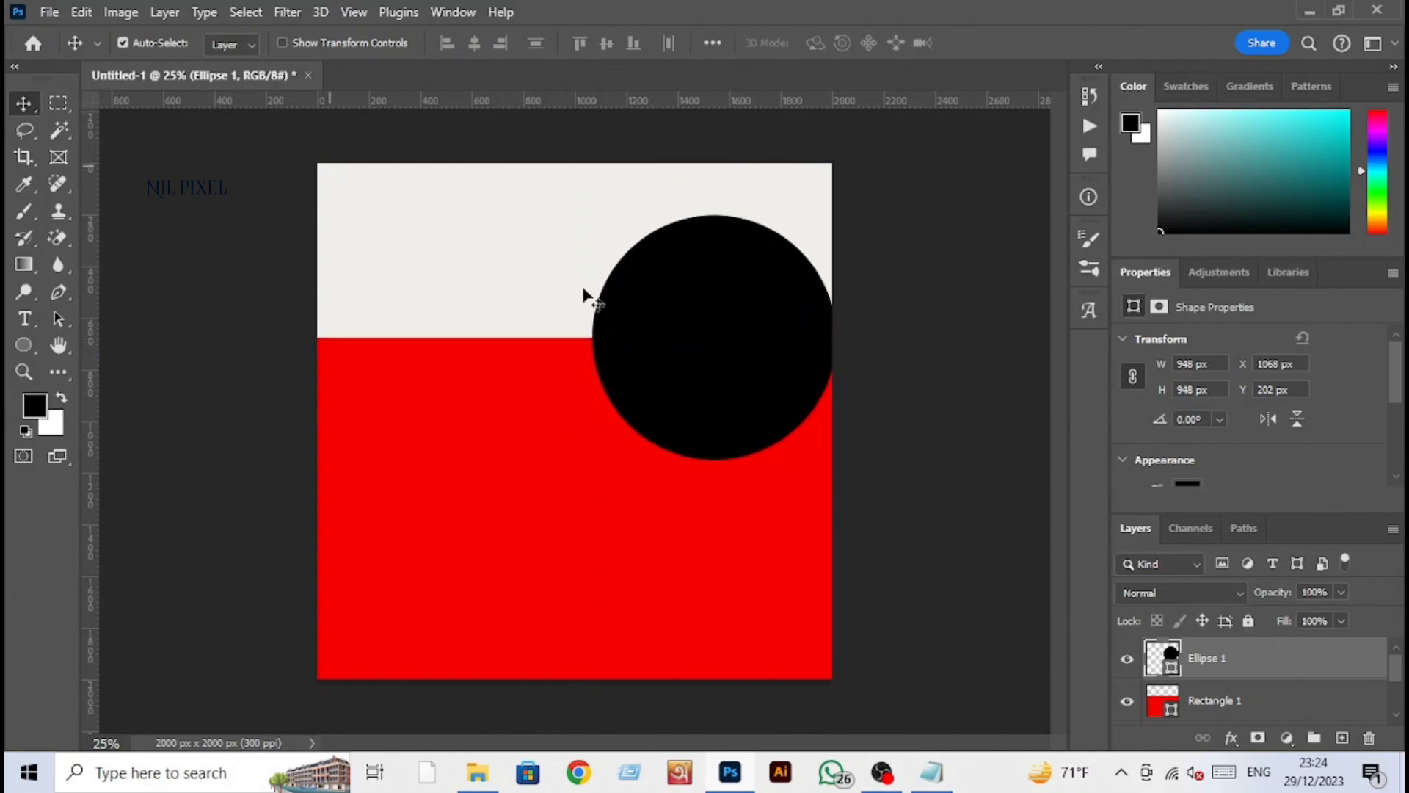
Step: Add an off-white stroke to the circle
scroll(1247, 462, "down", 3)
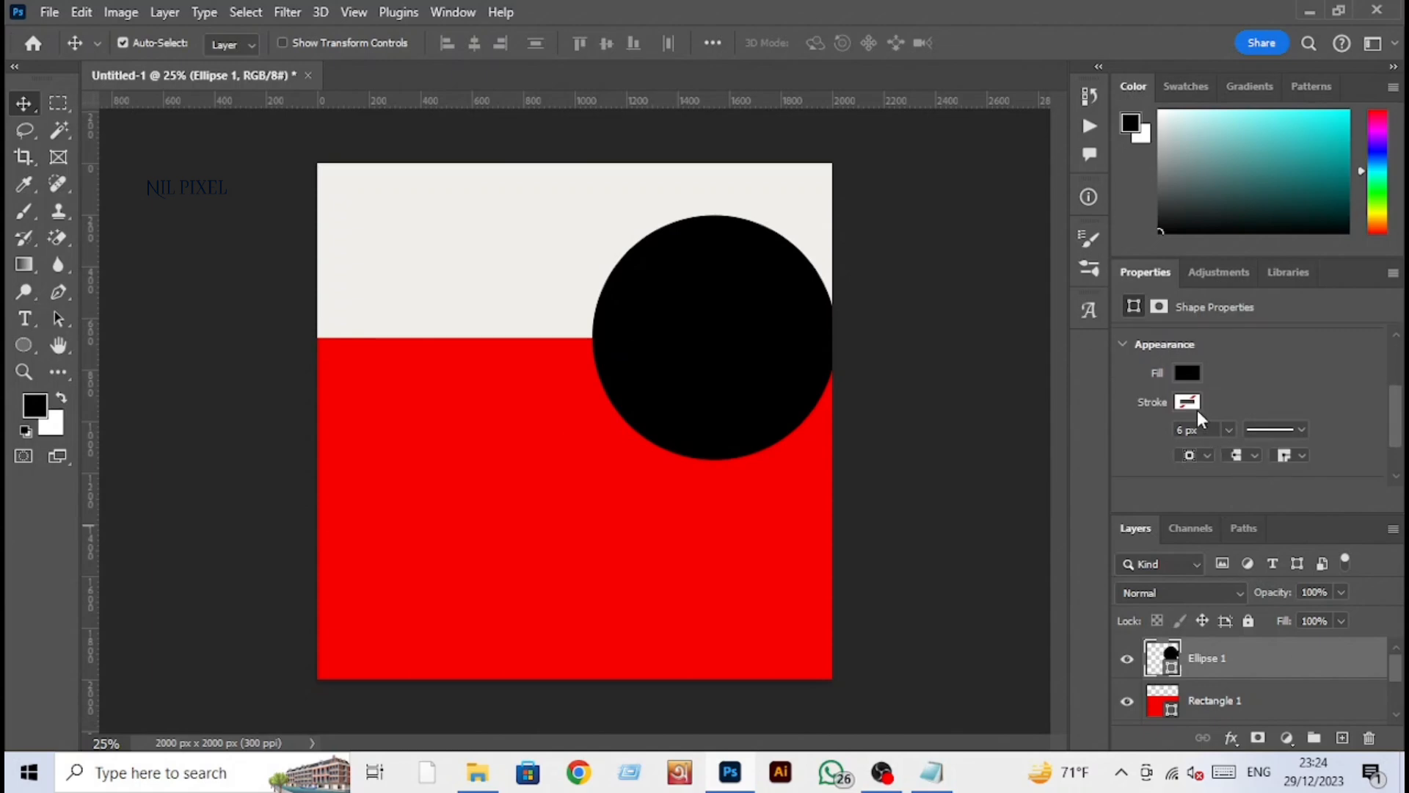
left_click(1187, 402)
left_click(1120, 470)
left_click(1293, 358)
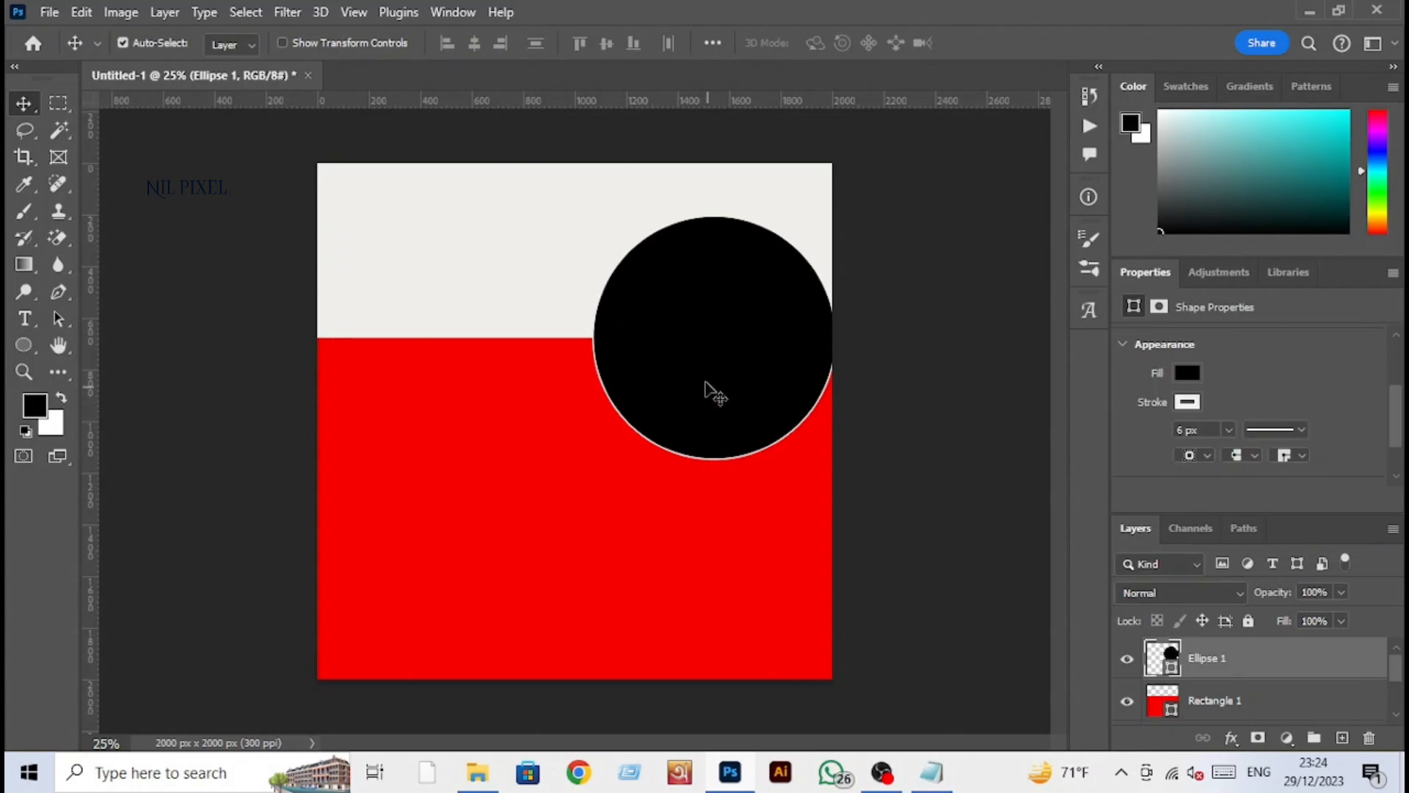
Step: Place the Statue of Liberty photo from the Youtube folder as an embedded image
left_click(49, 12)
left_click(158, 462)
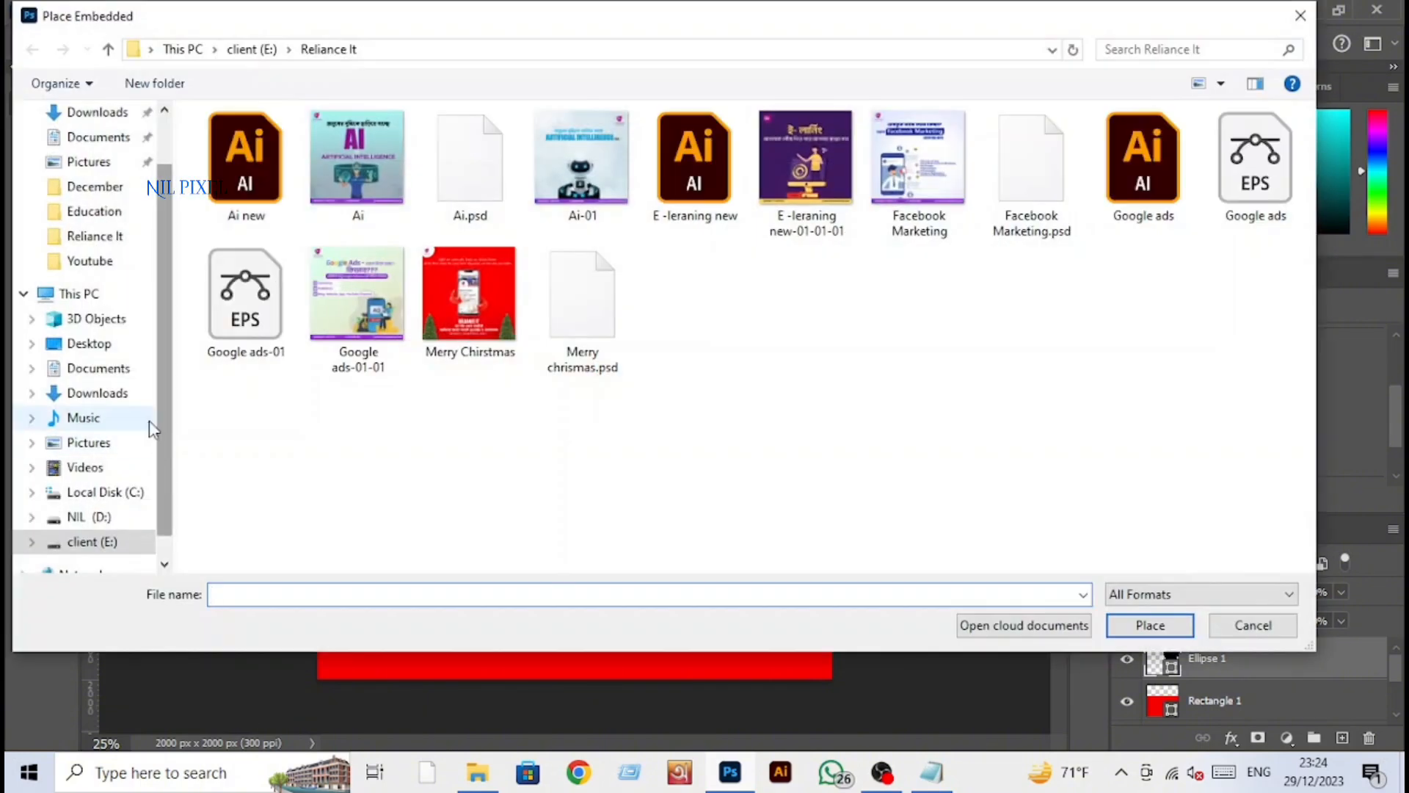
scroll(110, 455, "down", 1)
left_click(103, 235)
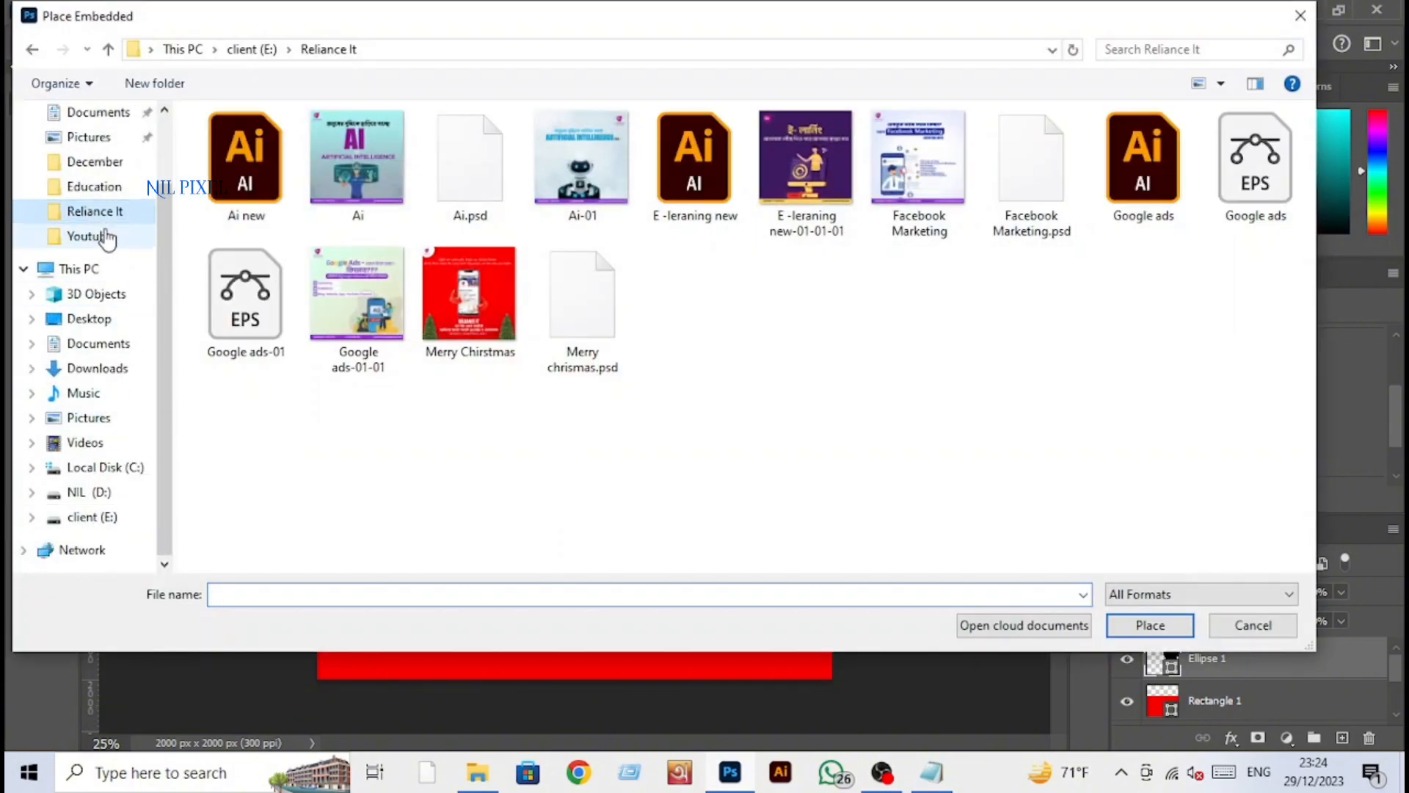
left_click(358, 169)
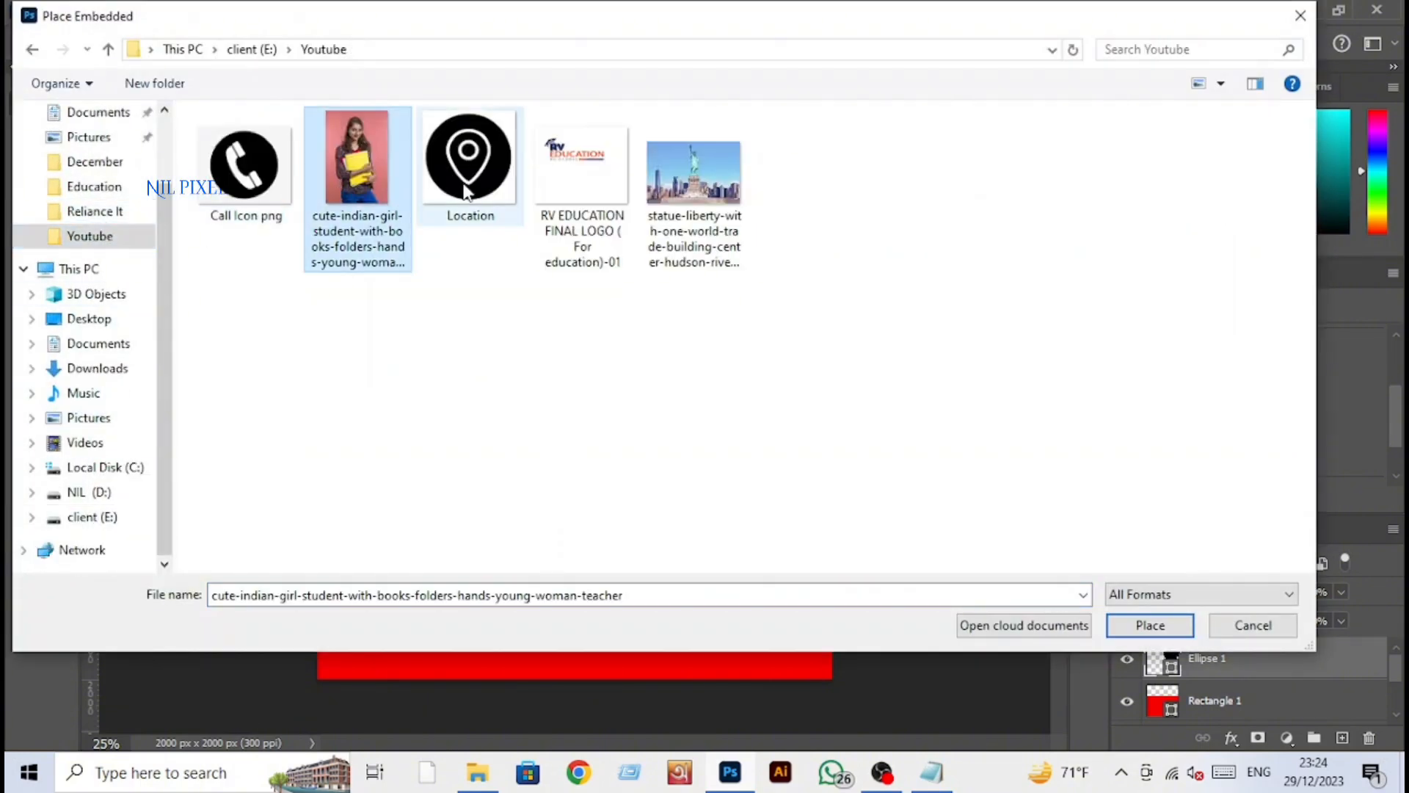
left_click(651, 187)
left_click(1150, 625)
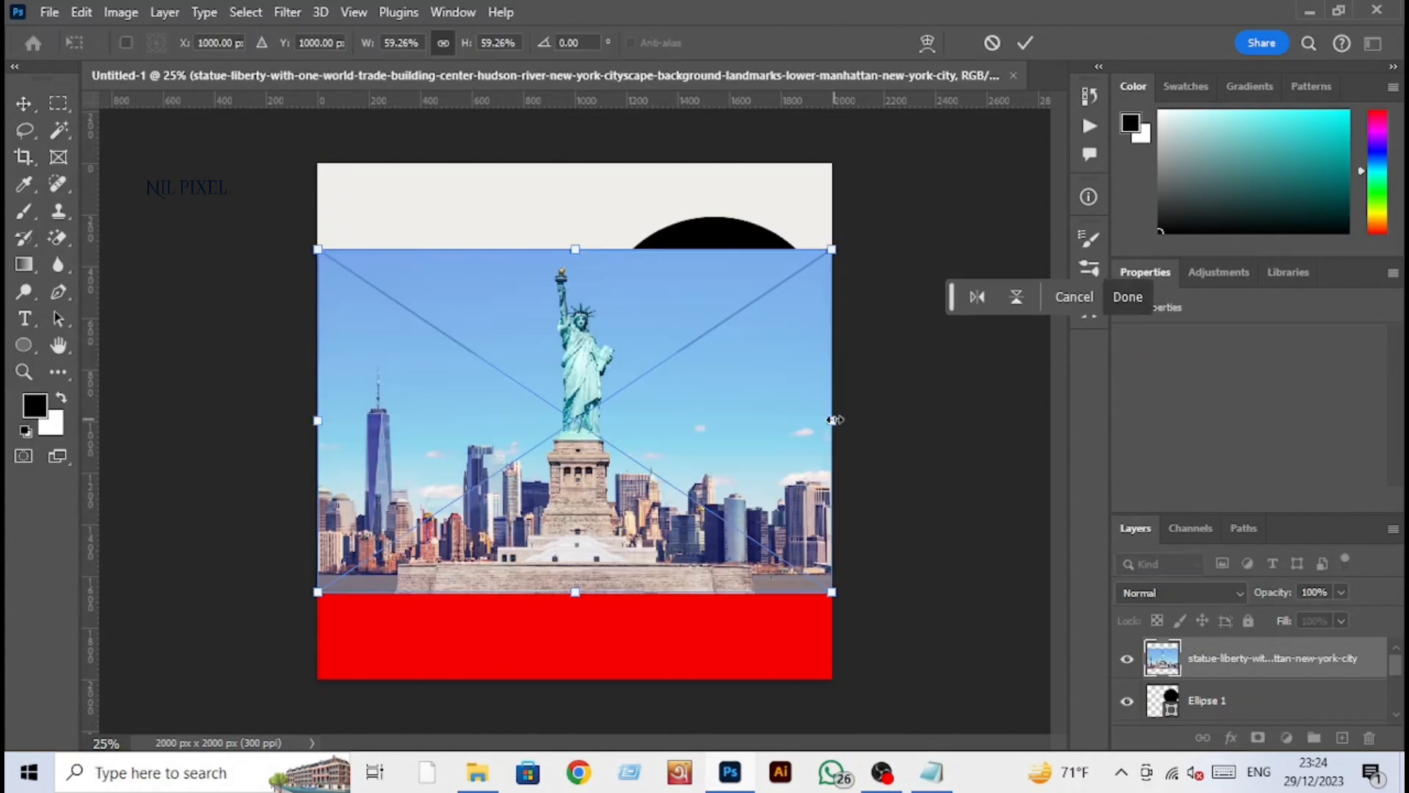
Step: Scale the Statue of Liberty photo to about 1422 × 948 px and position it over the circle
left_click_drag(832, 421, 738, 426)
left_click_drag(591, 424, 592, 425)
left_click_drag(480, 427, 733, 319)
left_click_drag(714, 396, 717, 459)
key("Return")
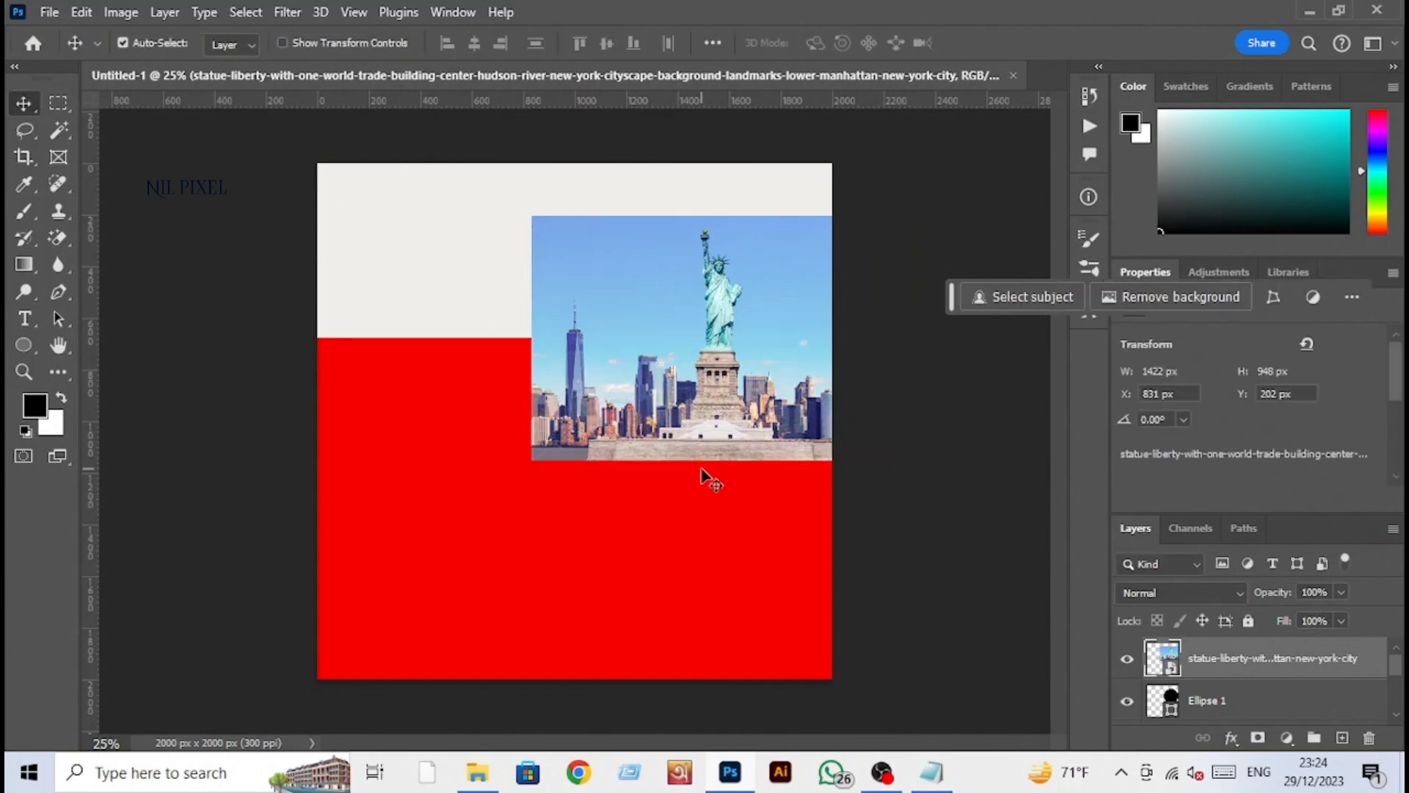
Step: Check the photo's alignment with the circle beneath by temporarily lowering the layer's opacity
left_click(1340, 592)
left_click_drag(1345, 614, 1296, 611)
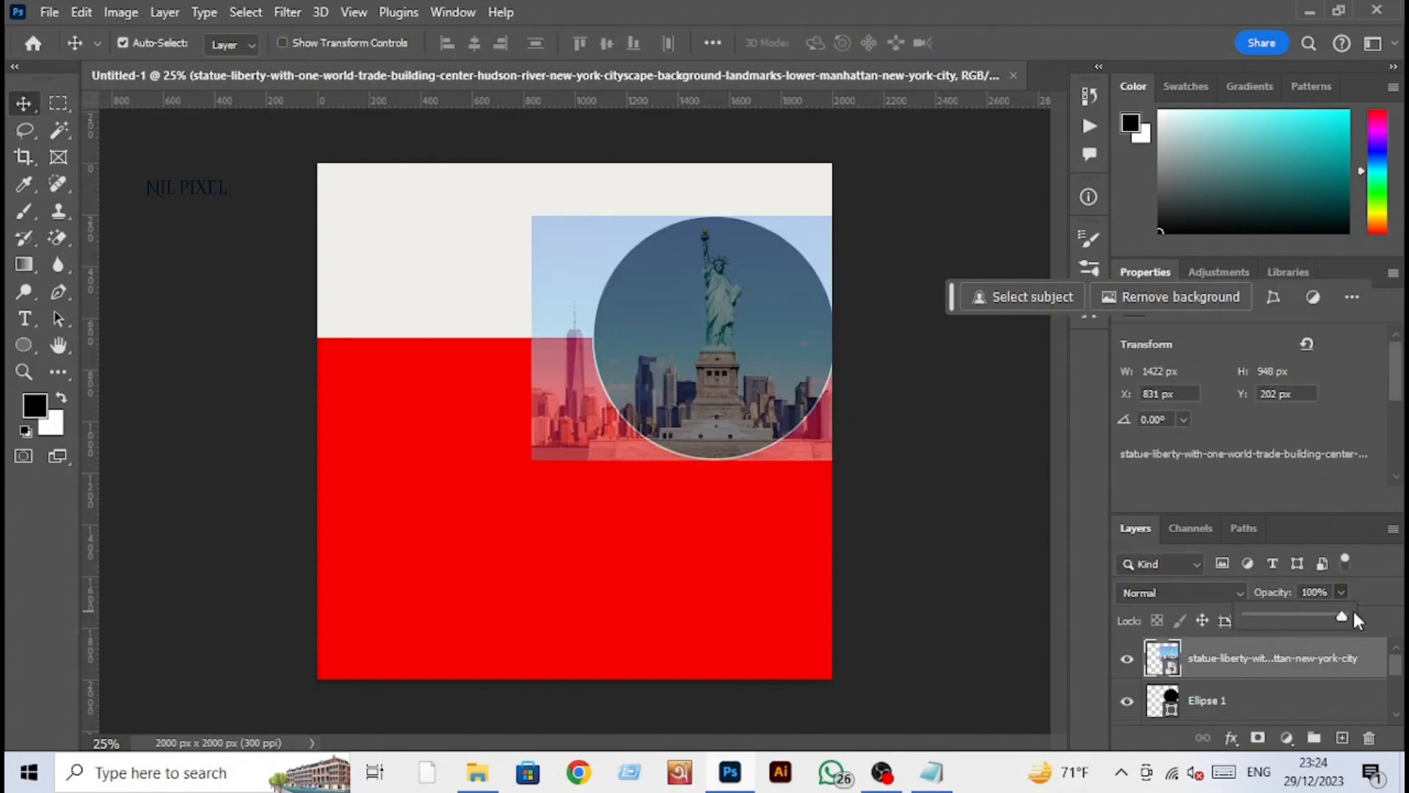
left_click(1365, 512)
Step: Rename the photo layer as Image and clip it to the circle with a clipping mask
double_click(1240, 659)
type("Image")
key("Return")
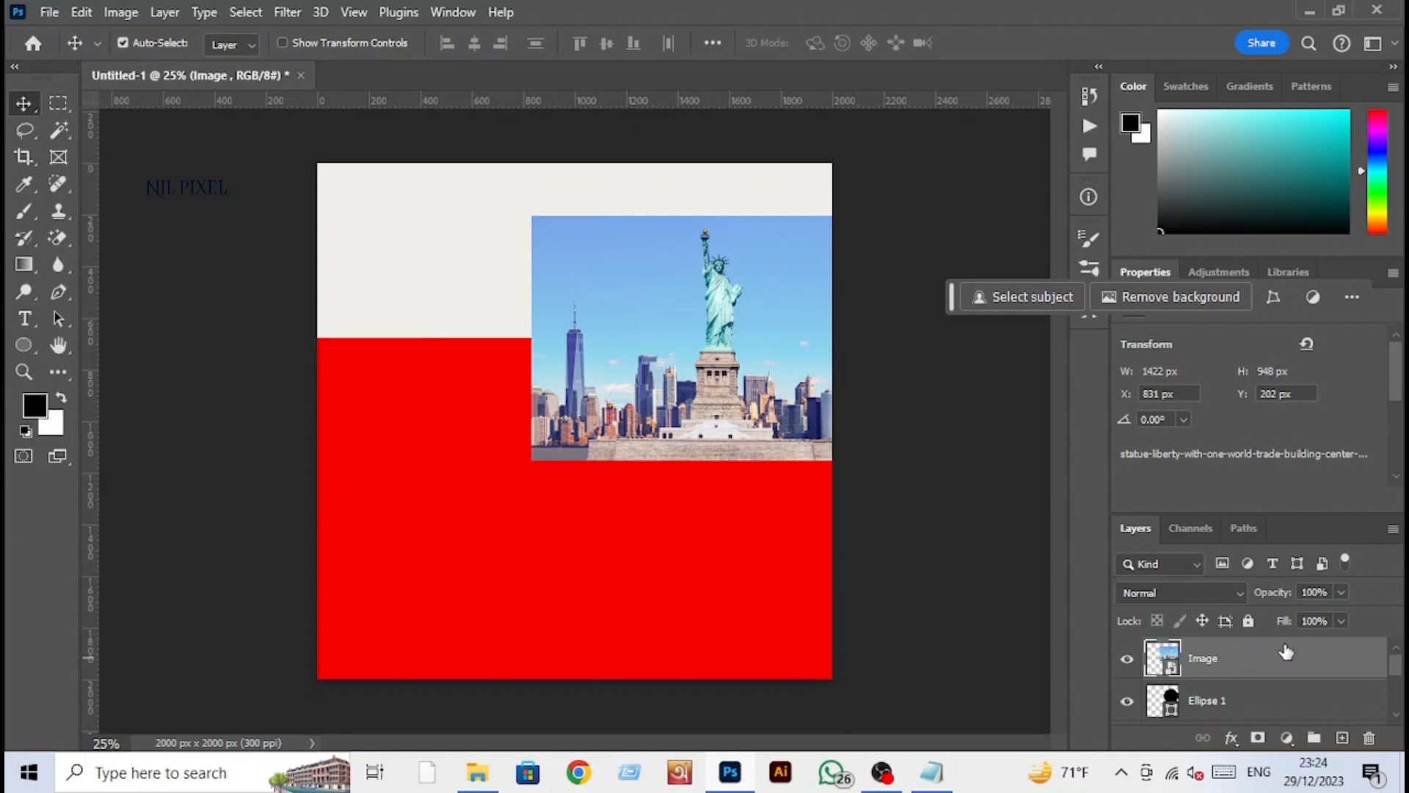
right_click(1275, 659)
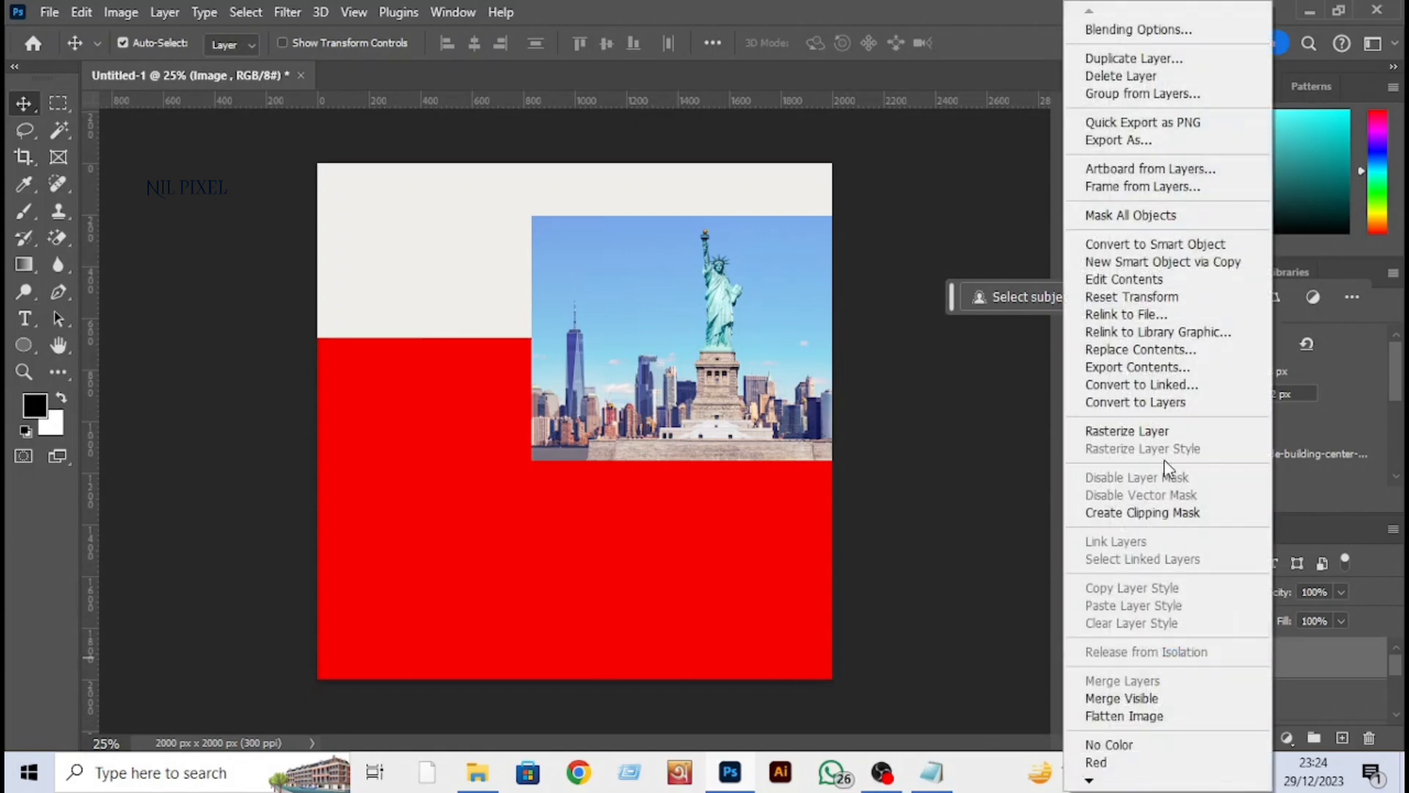
left_click(1143, 513)
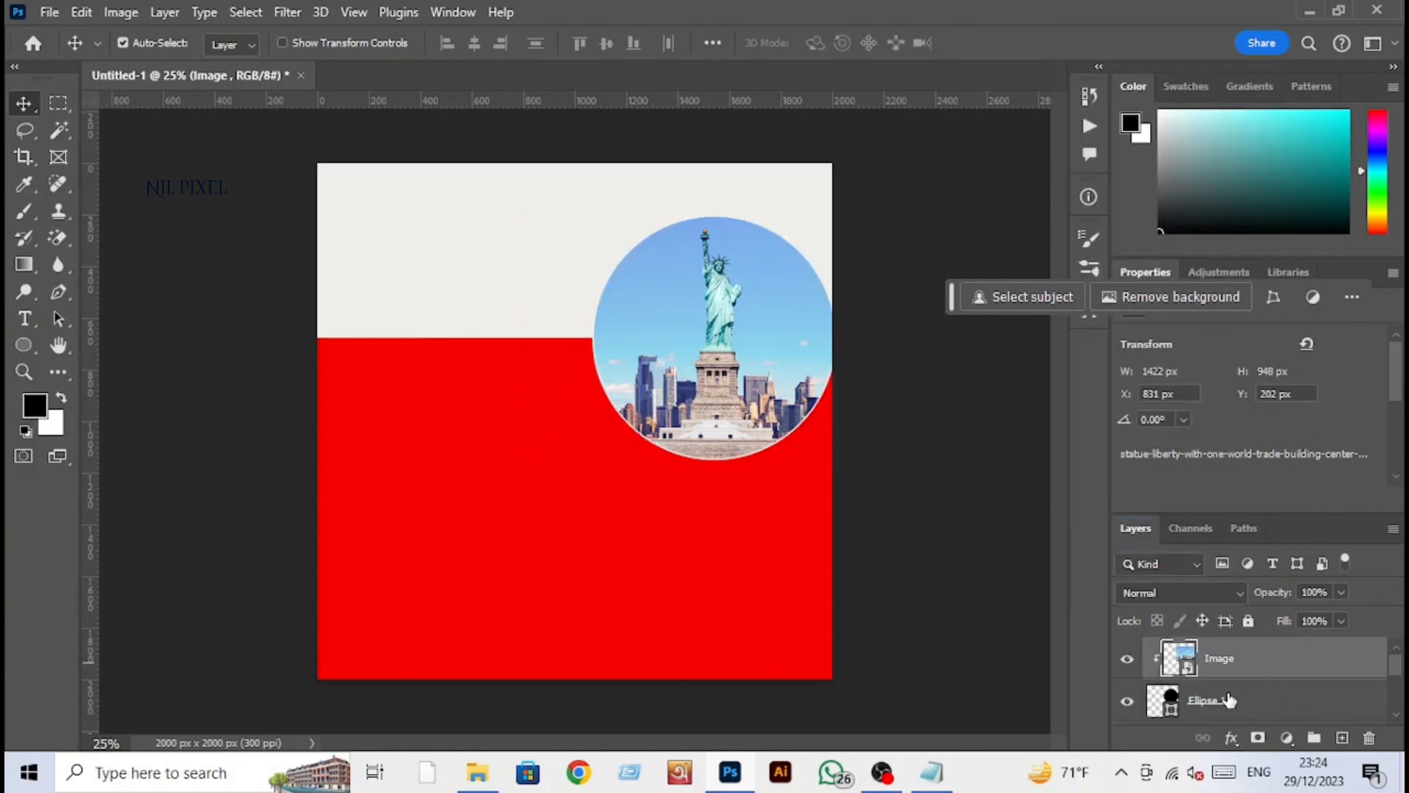
Step: Group the Image and Ellipse 1 layers and name the group Shape image
left_click(1228, 706)
left_click(1235, 665, "shift")
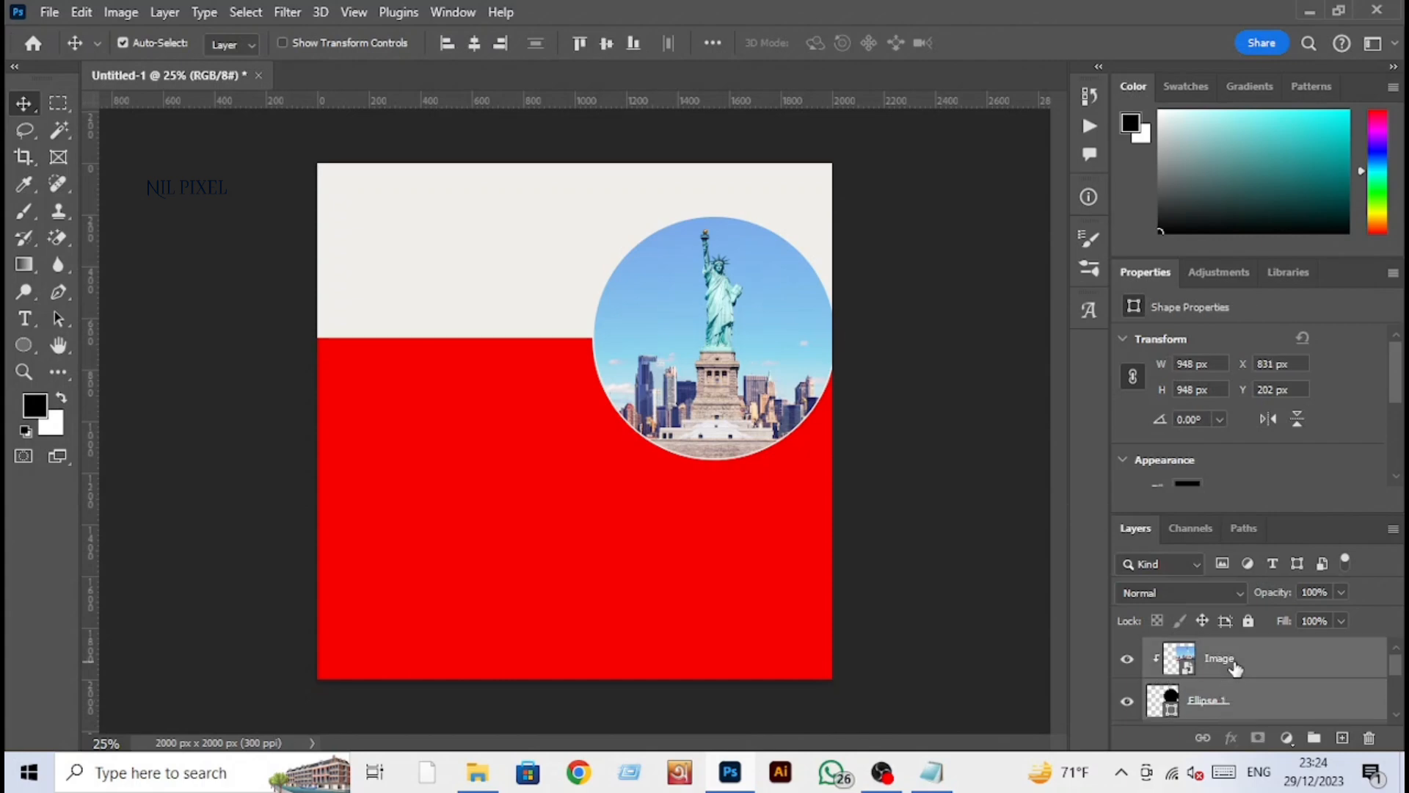
key("ctrl+g")
double_click(1198, 651)
type("Shape image")
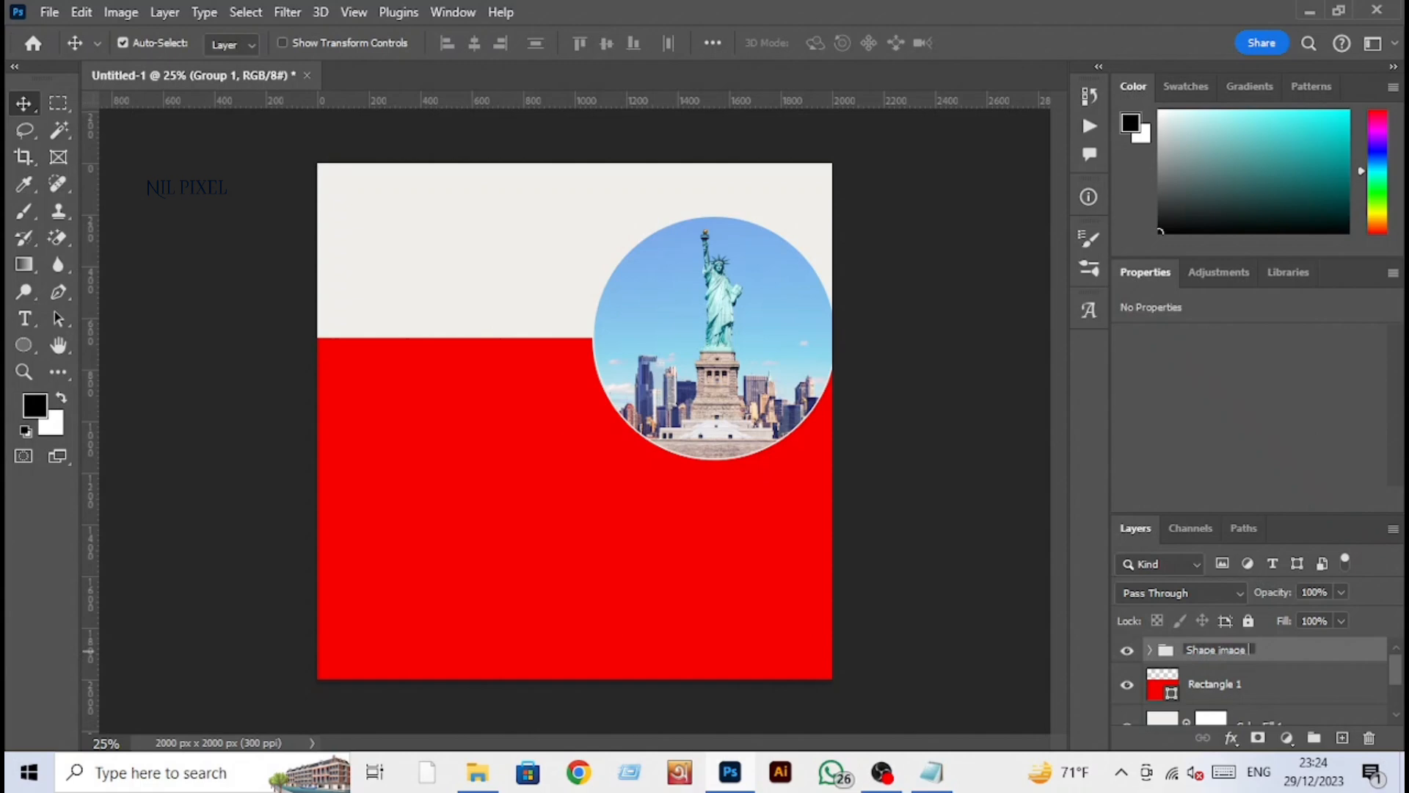
key("Return")
Step: Add a new empty layer directly above the red rectangle layer
left_click(1243, 690)
scroll(1242, 694, "down", 1)
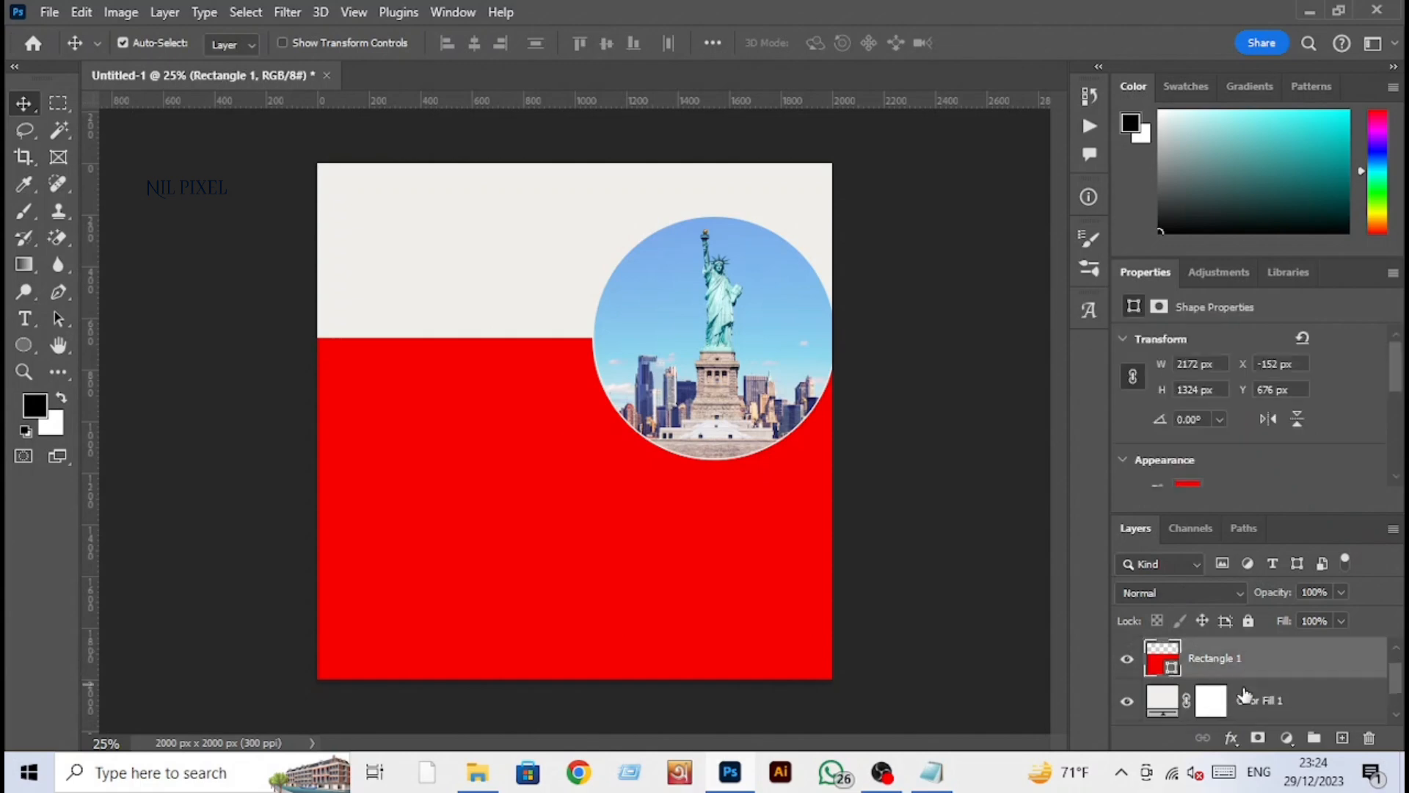
left_click(1256, 699)
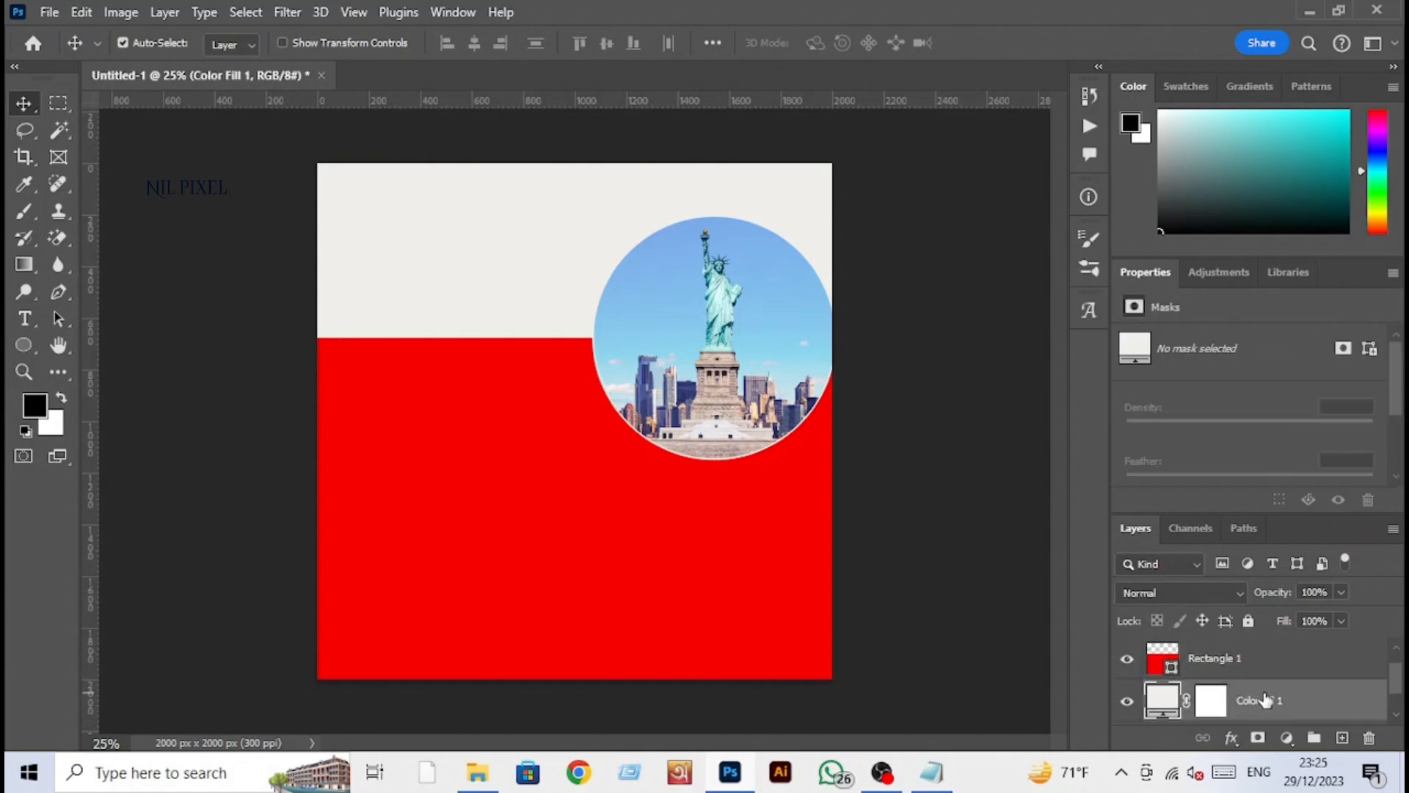
left_click(1266, 675)
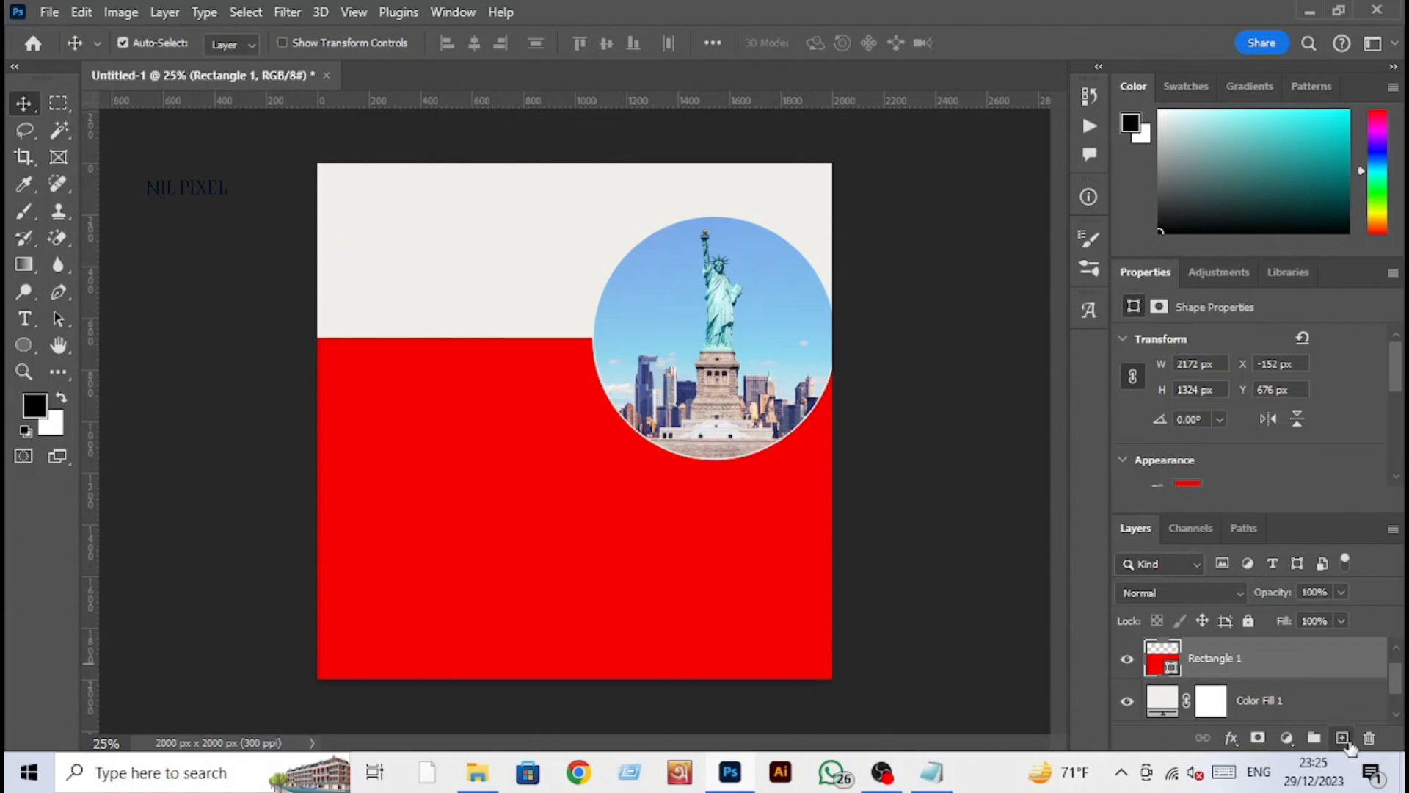
left_click(1342, 737)
Step: Draw a closed Pen tool shape about 2566 by 751 px whose curved upper edge slopes down across the poster's base towards its lower-right corner
left_click(56, 294)
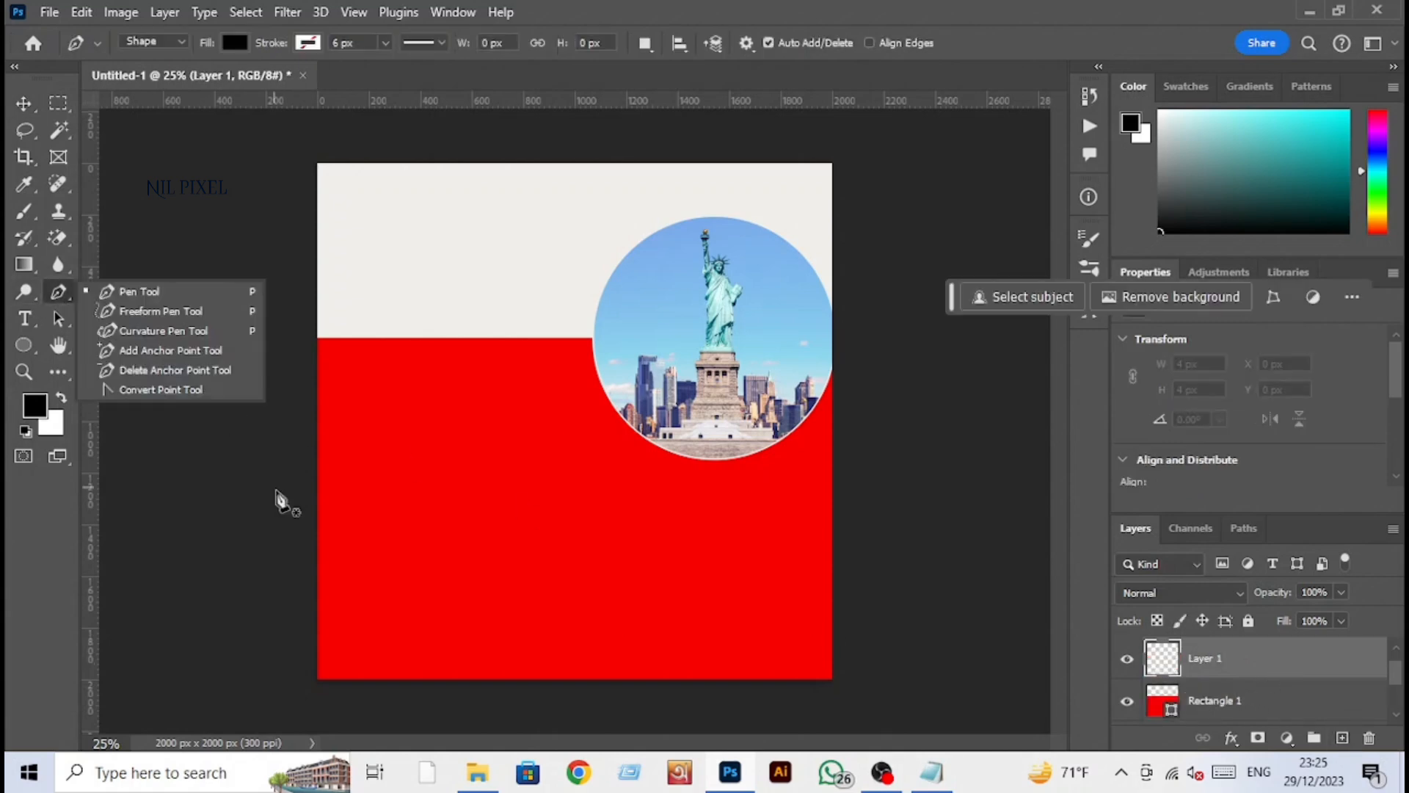
left_click(187, 297)
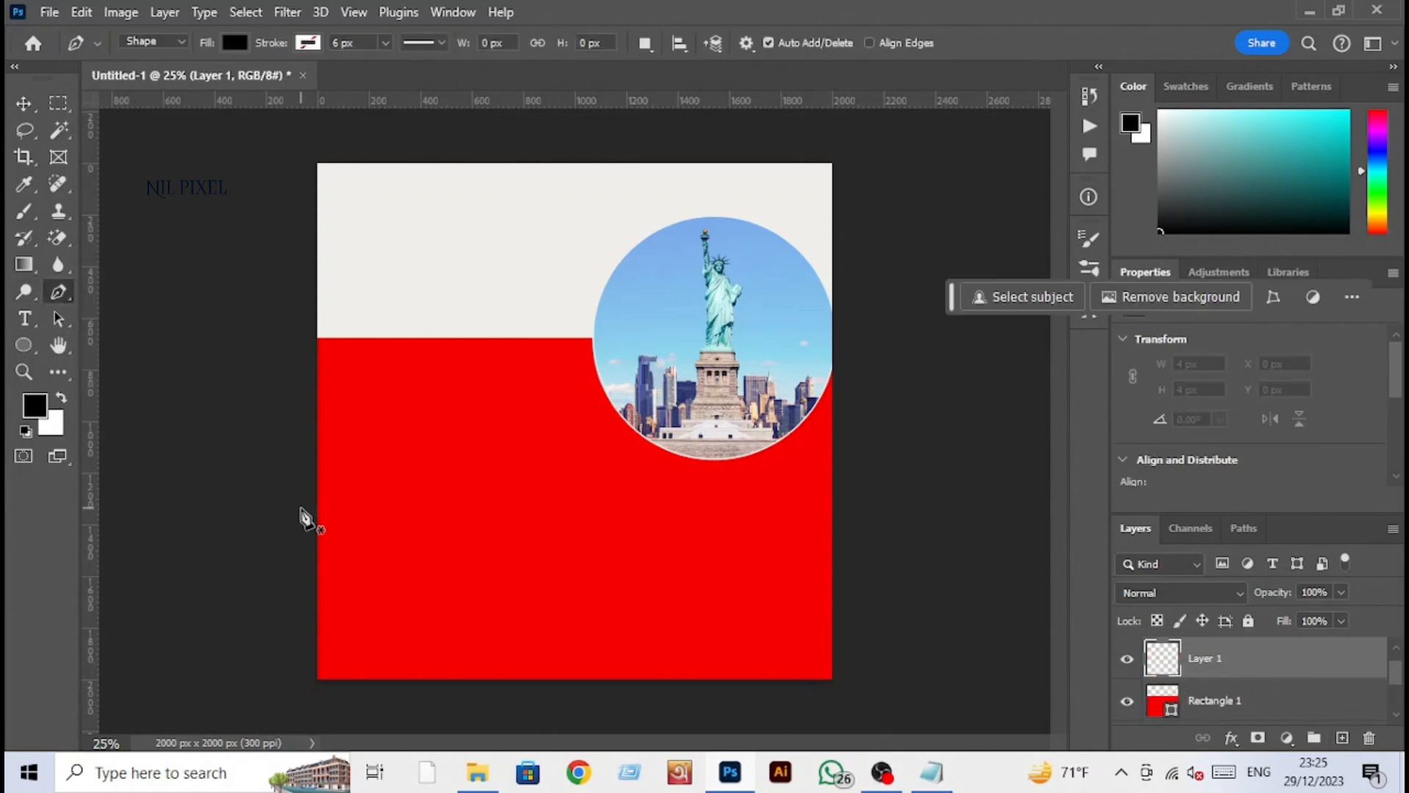
left_click(259, 551)
left_click(862, 690)
left_click_drag(862, 690, 1151, 790)
left_click(271, 723)
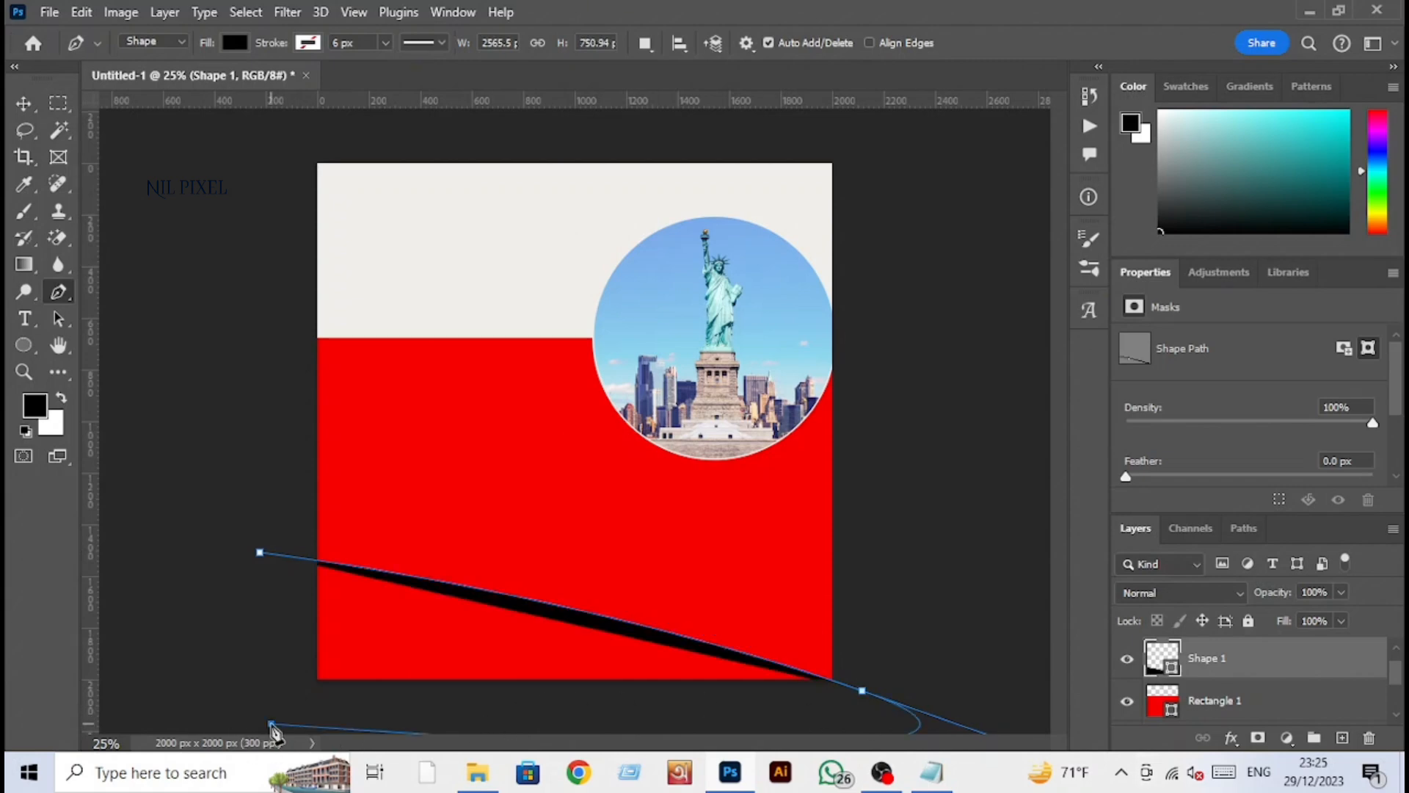
left_click(259, 552)
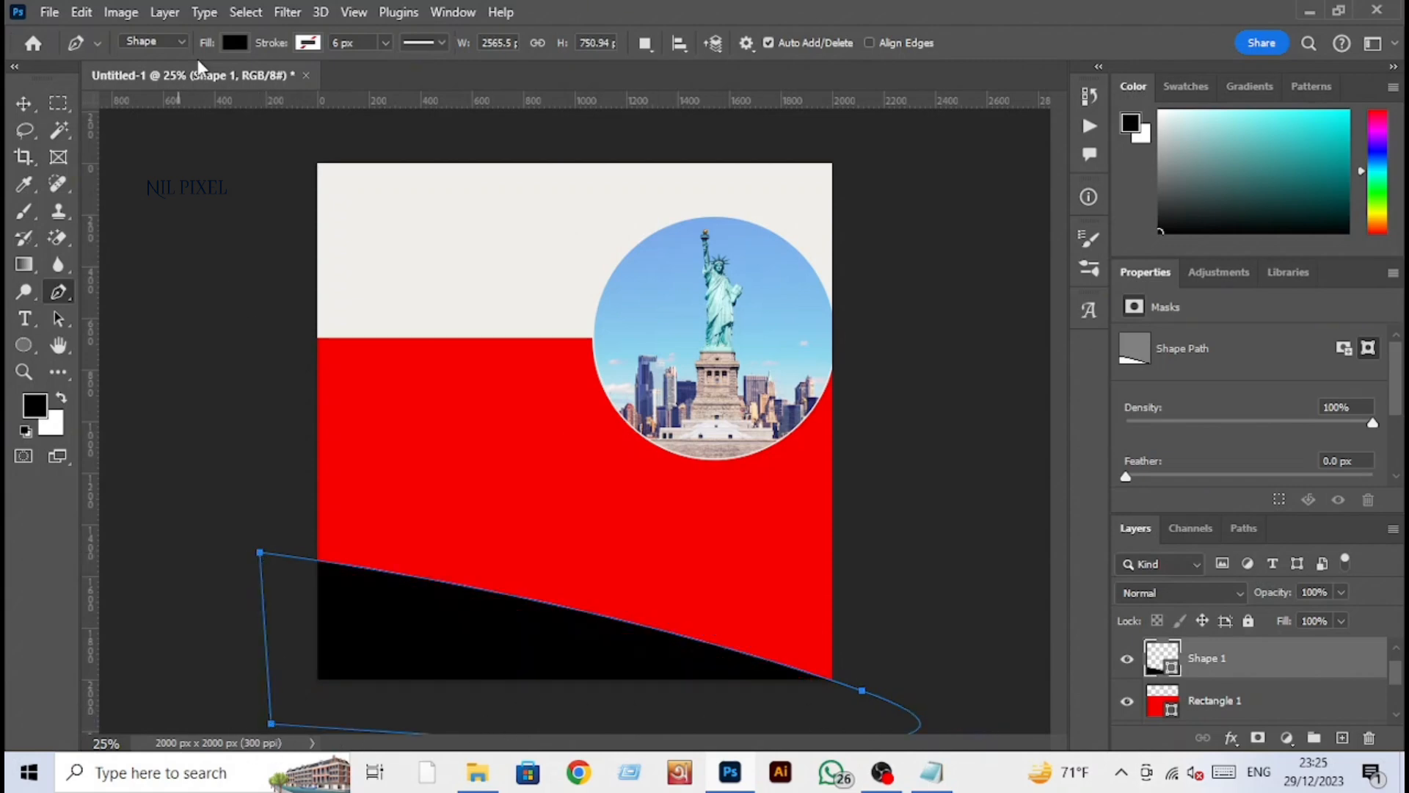
Step: Fill the curved shape with the recently used off-white colour
left_click(235, 43)
left_click(105, 152)
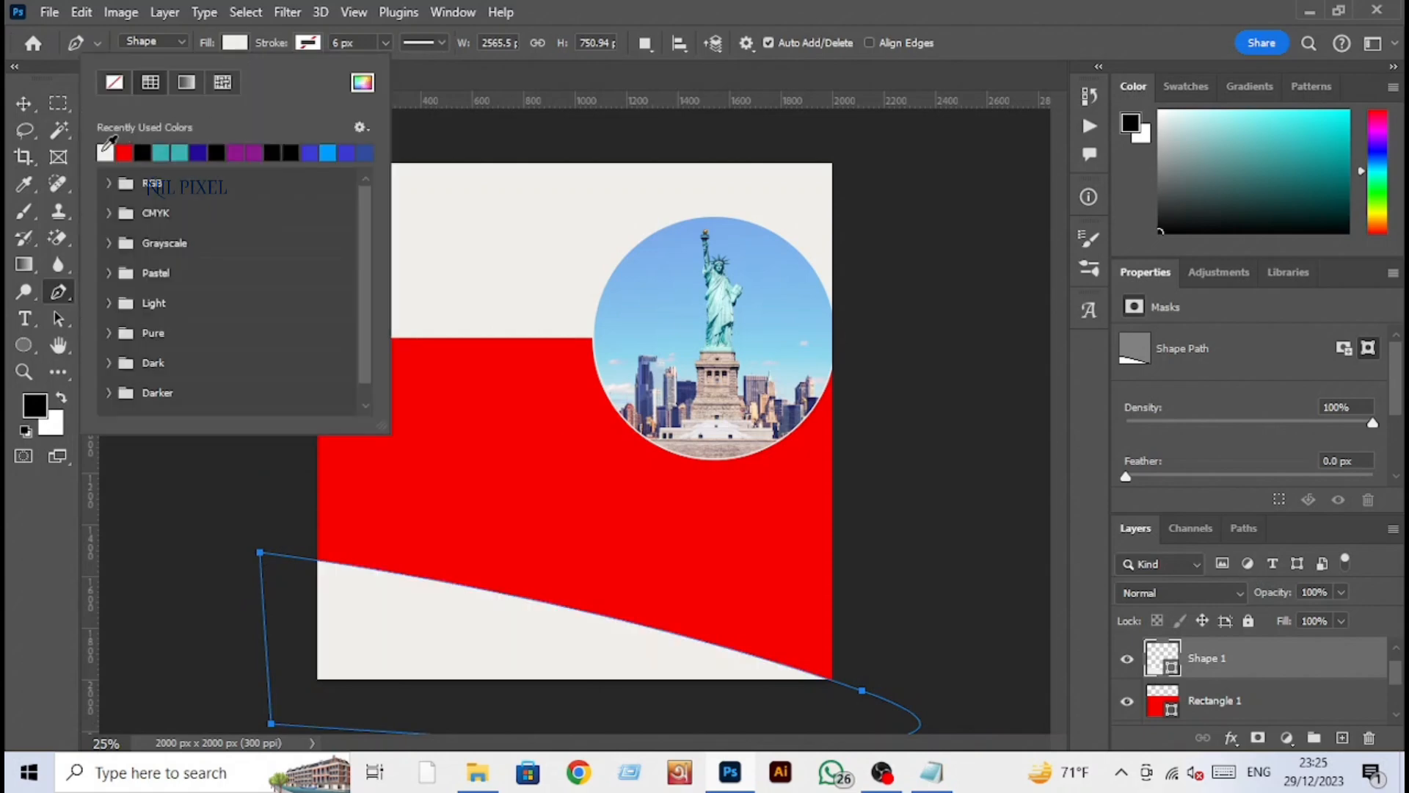
left_click(24, 103)
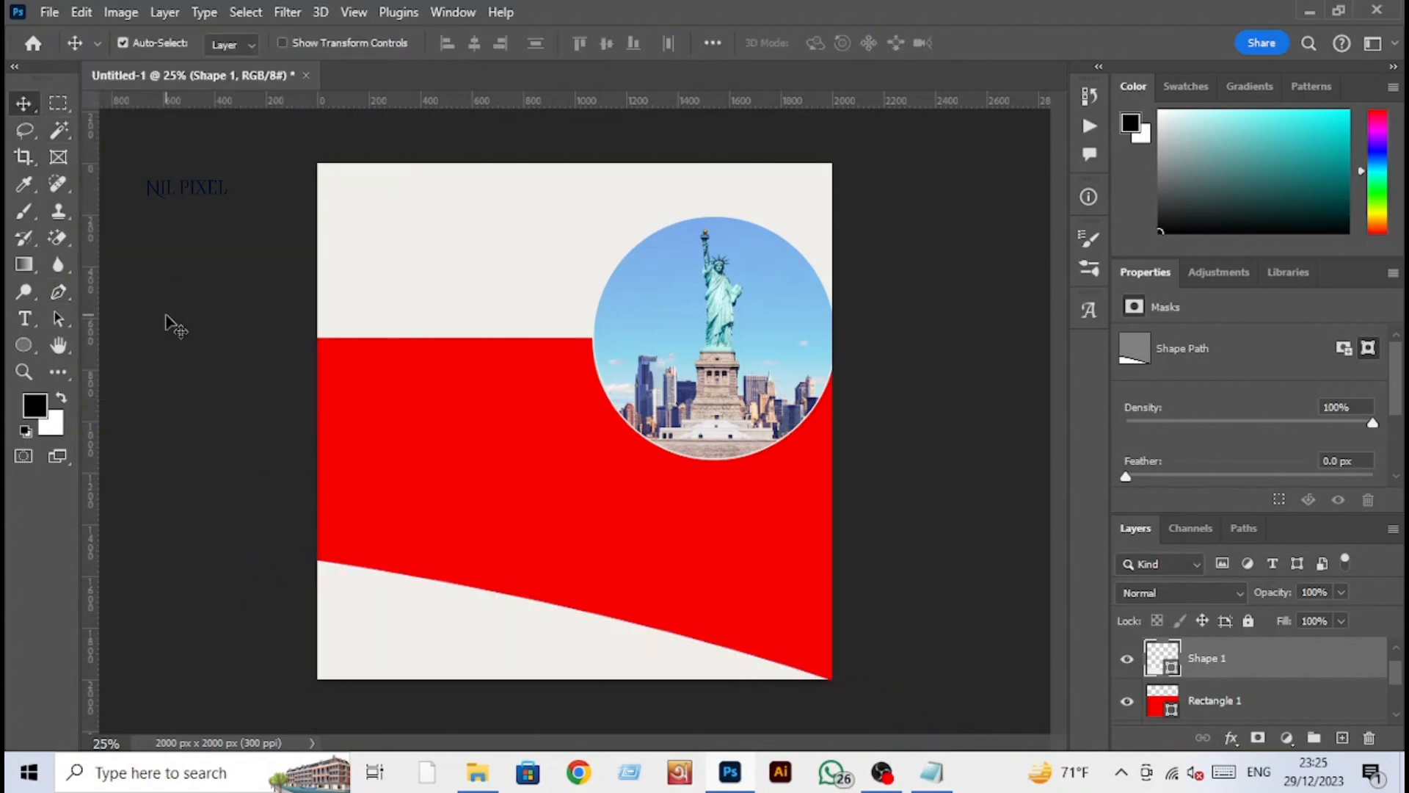
Step: Group the Shape 1, Rectangle 1 and Color Fill 1 layers and name the group BG
scroll(1232, 688, "down", 3)
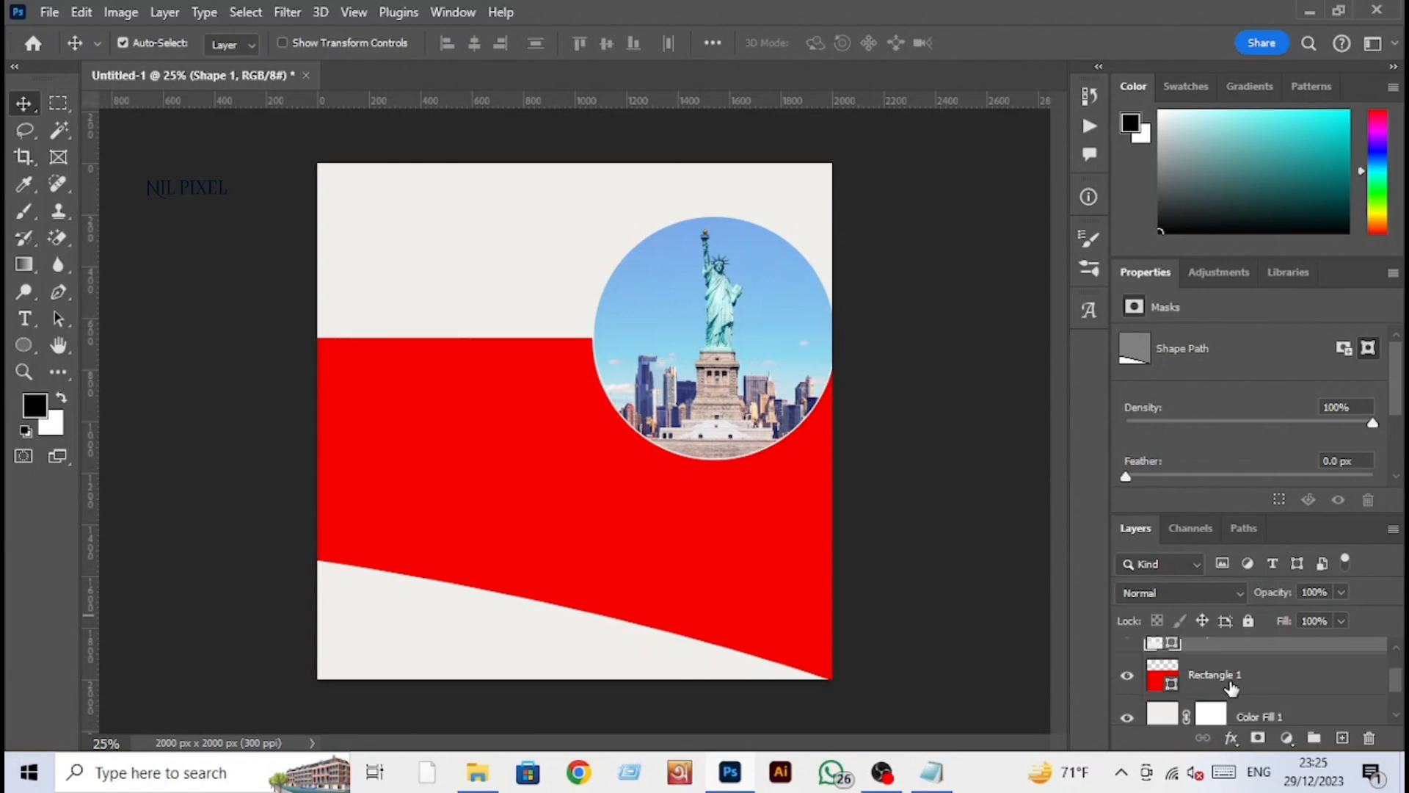
left_click(1263, 666)
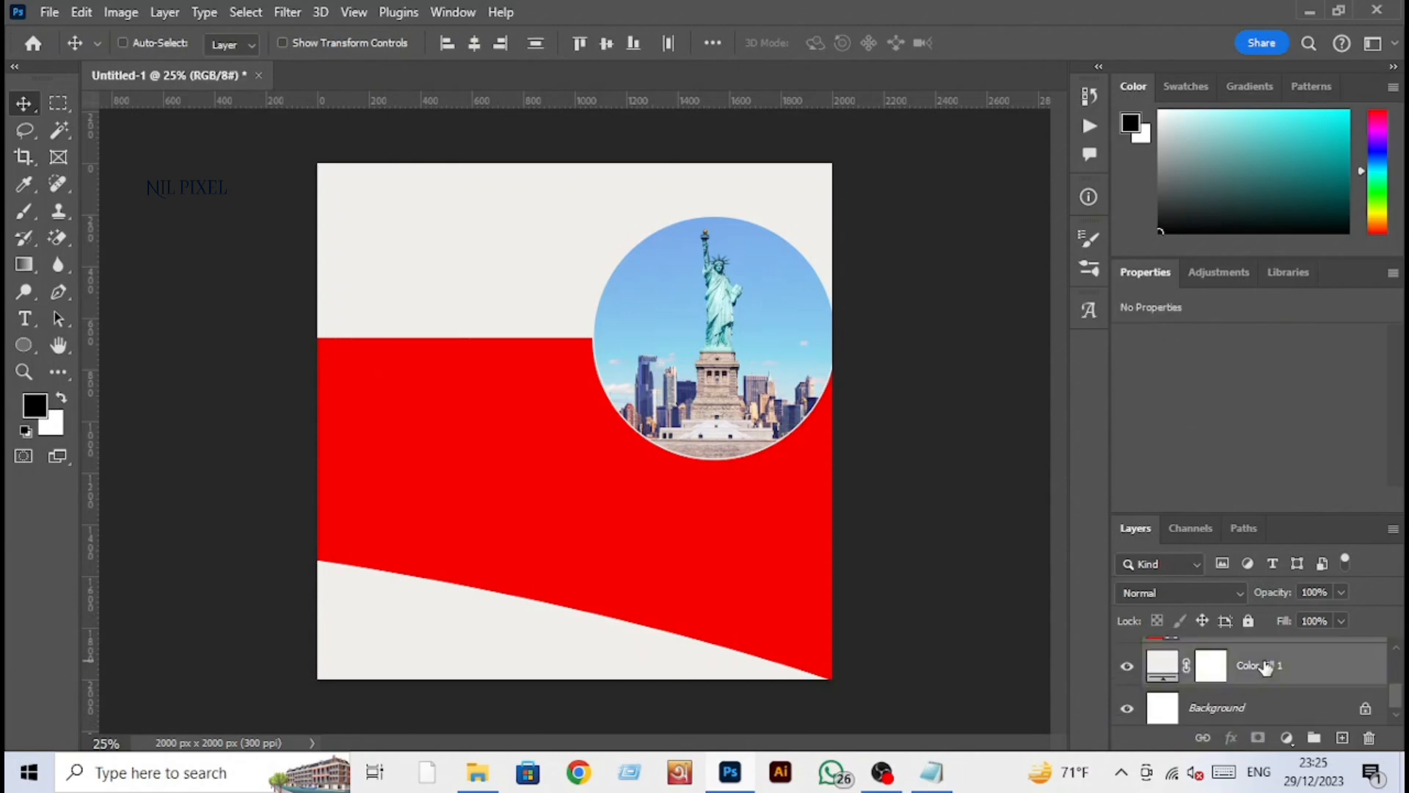
key("ctrl+g")
double_click(1201, 671)
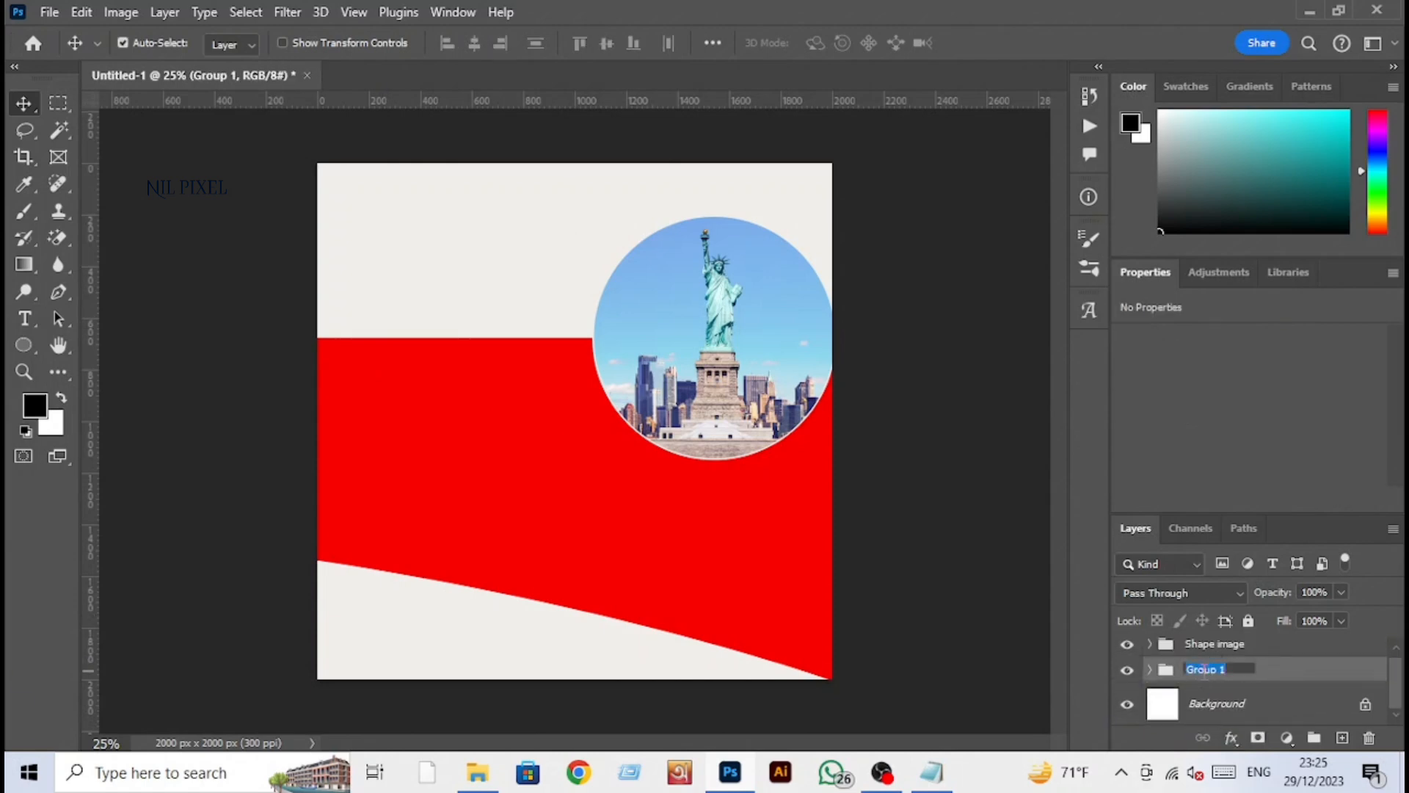
type("BG")
key("Return")
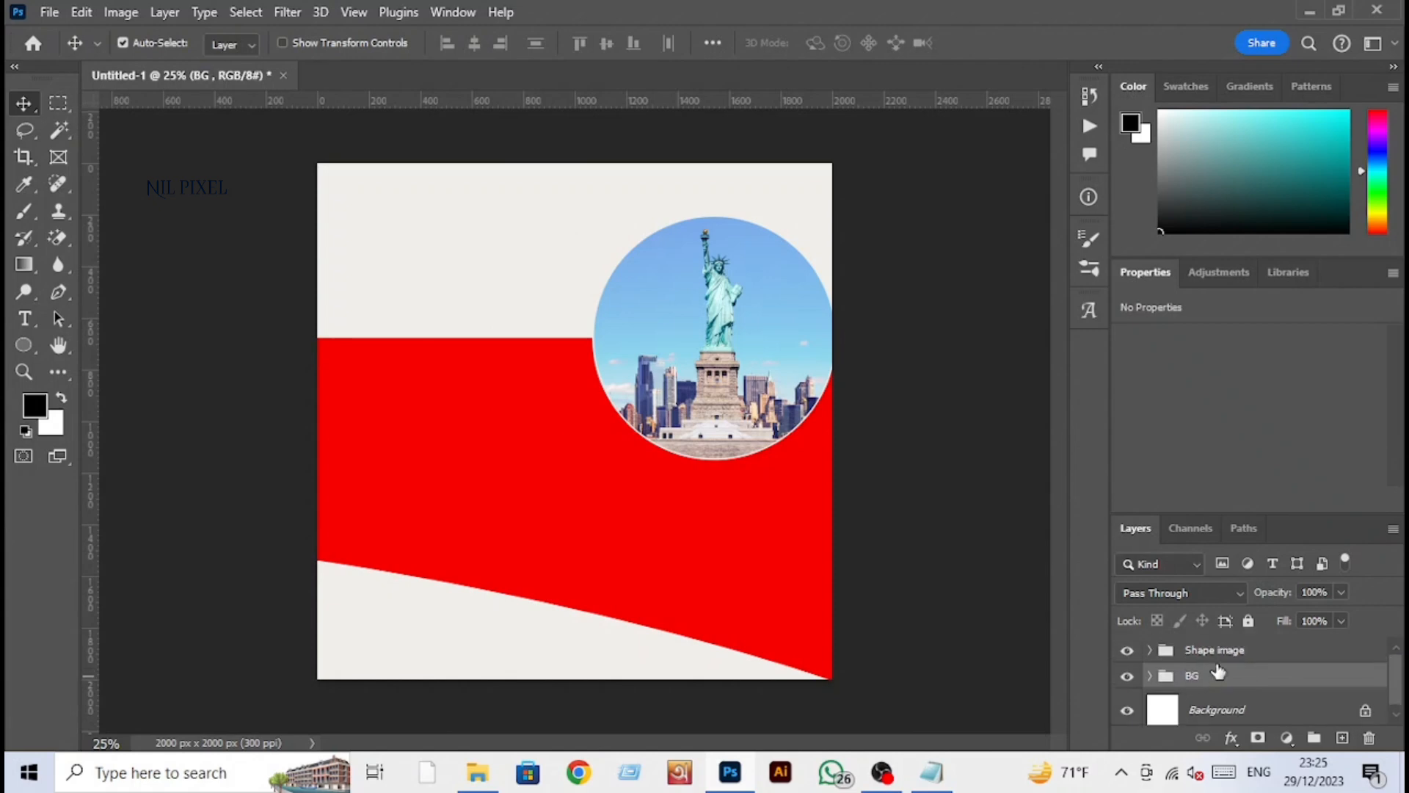
Step: Add a new layer above the Shape image group and enter the text USA on the off-white area beside the circular photo
left_click(1218, 652)
left_click(1338, 737)
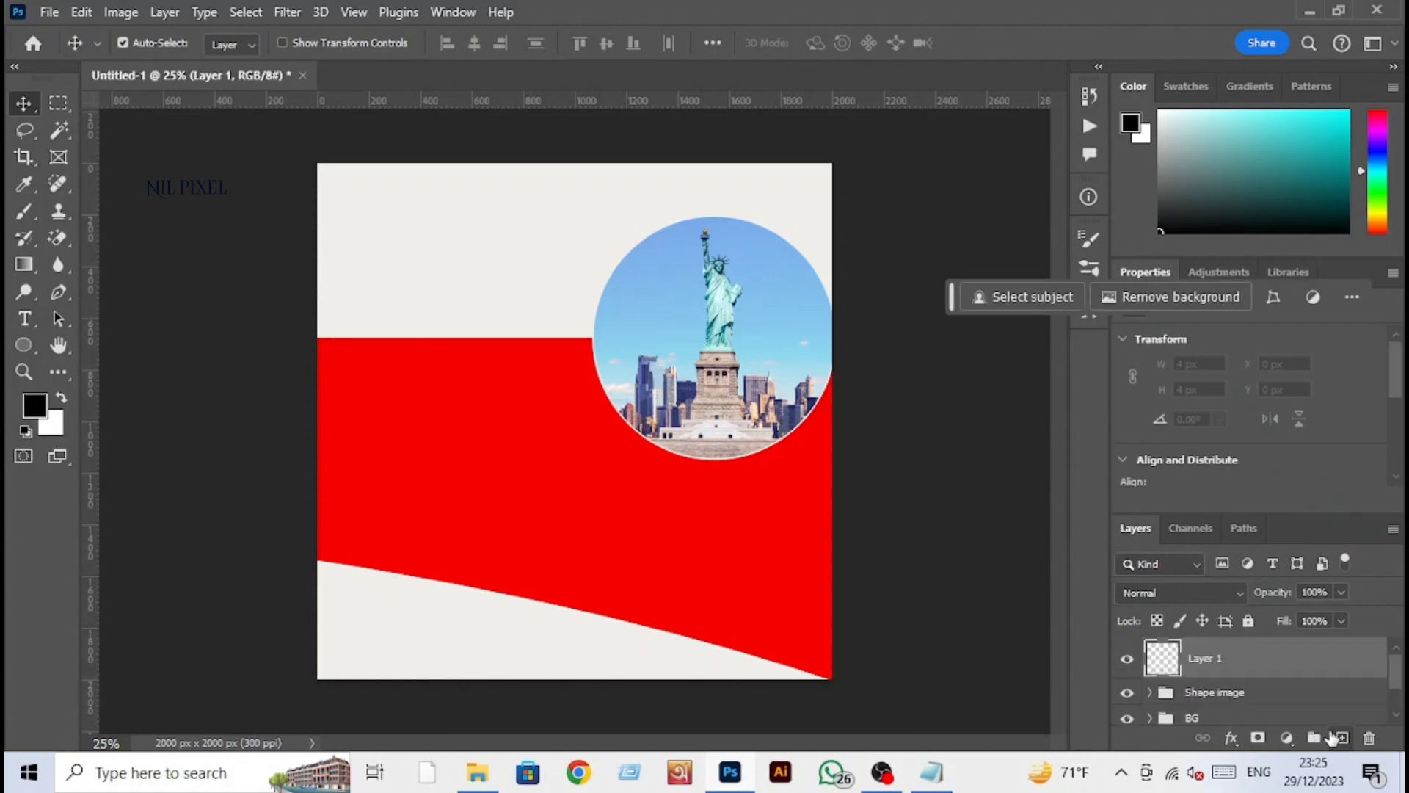
left_click(26, 320)
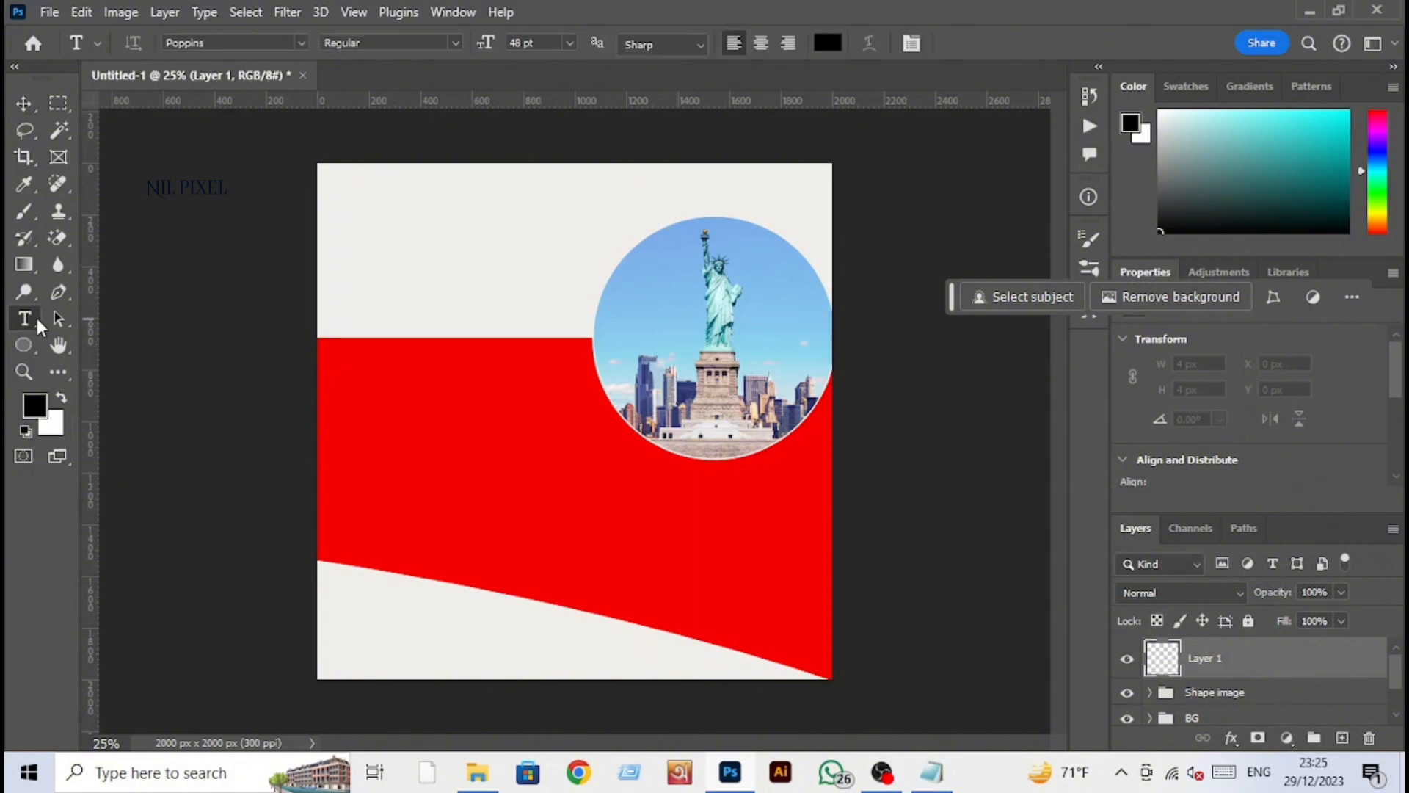
left_click(378, 273)
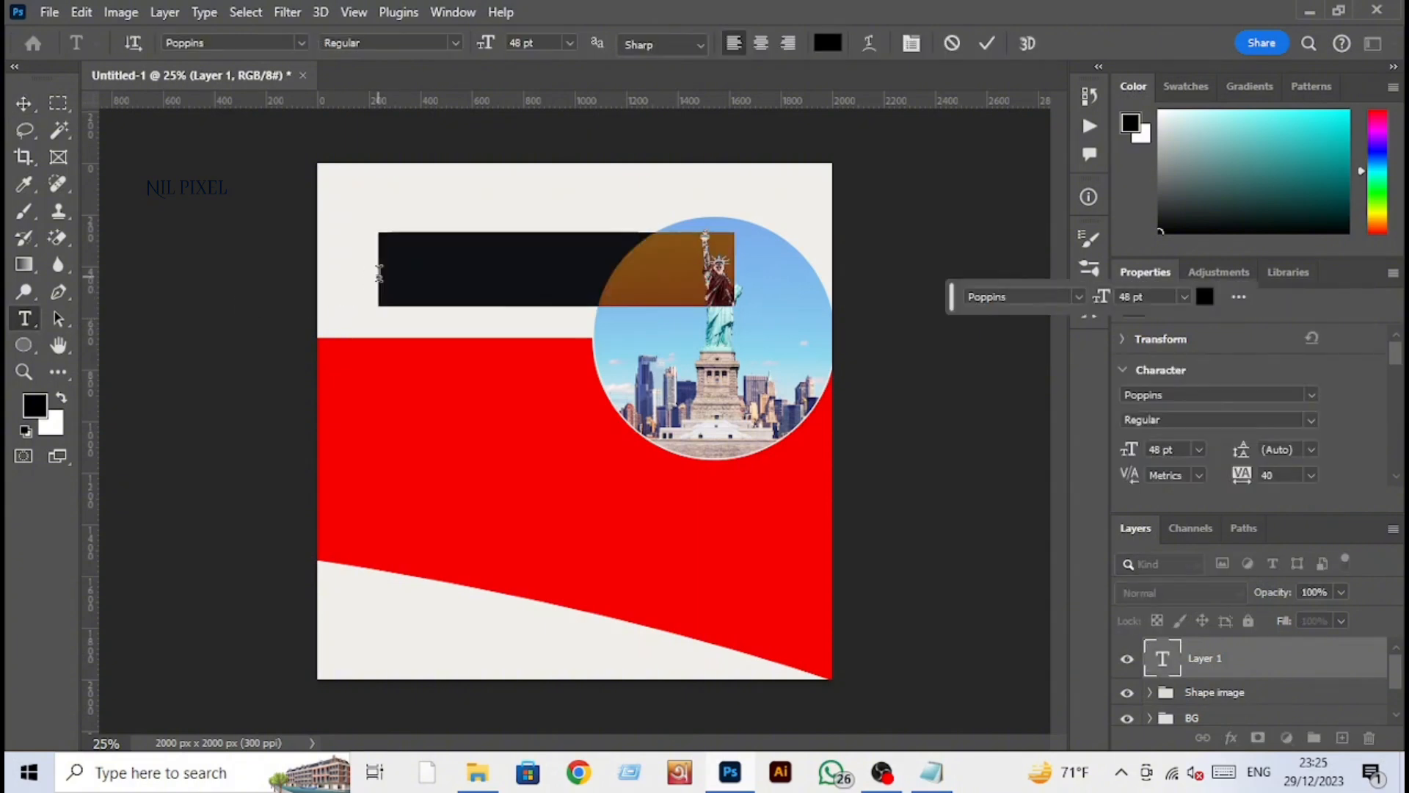
type("USA")
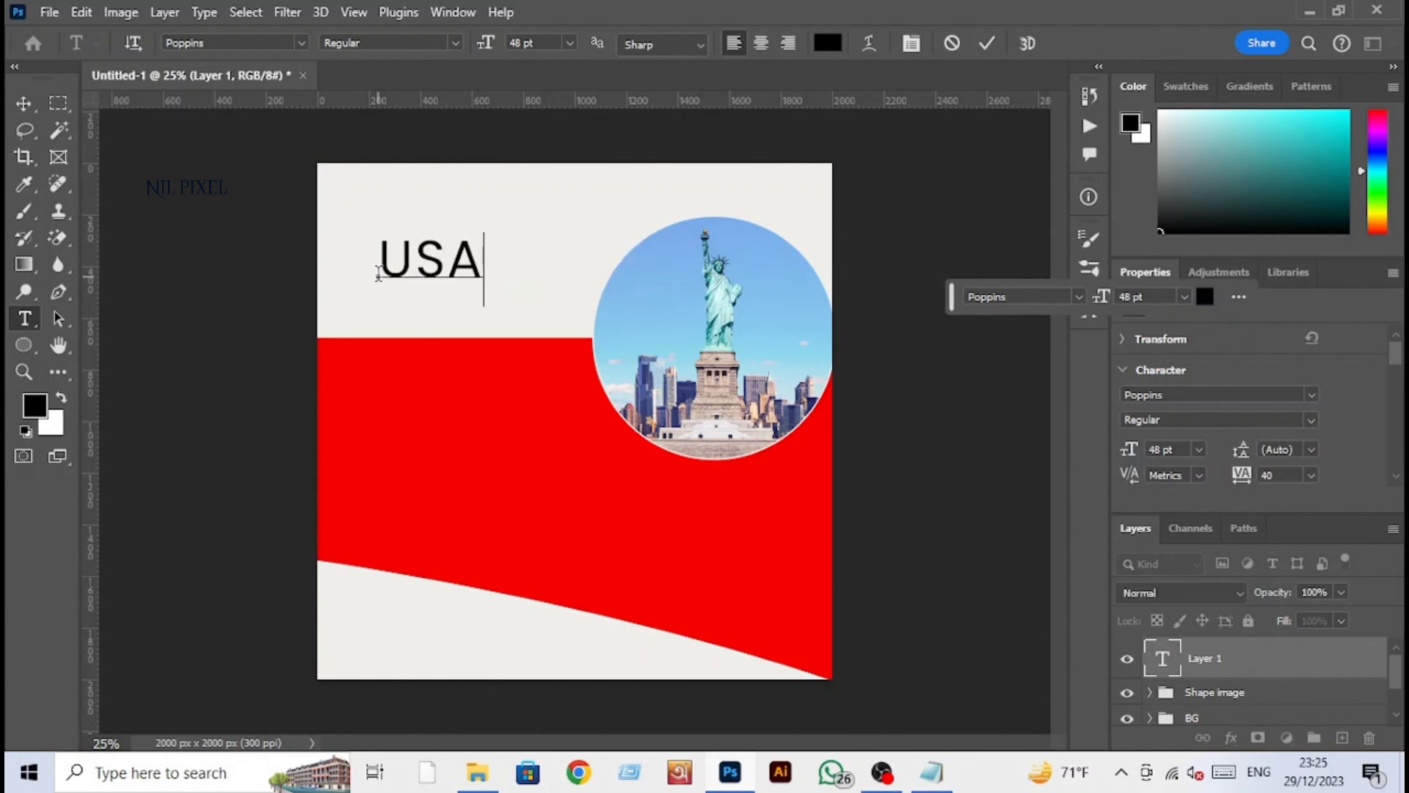
left_click(28, 107)
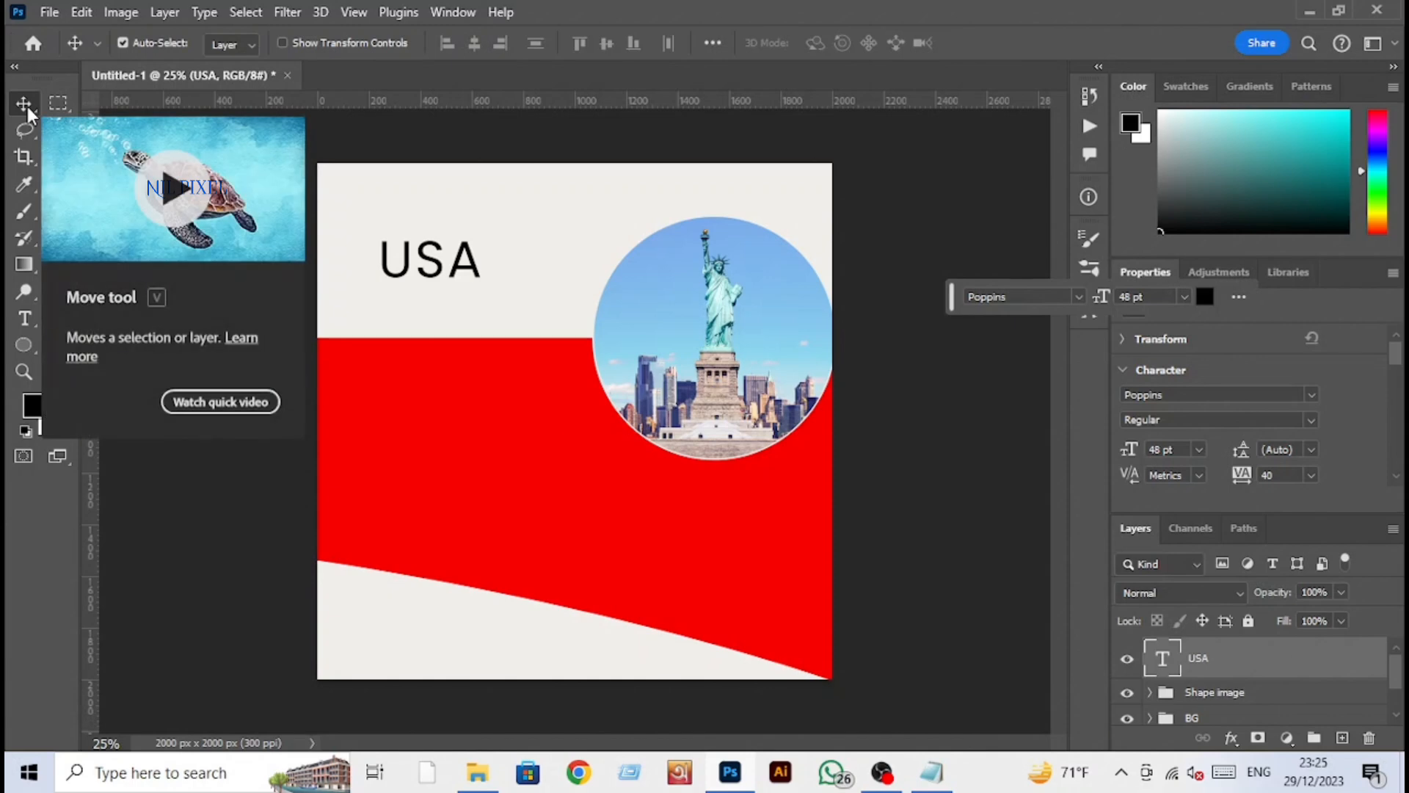
left_click(1208, 304)
left_click_drag(915, 440, 824, 498)
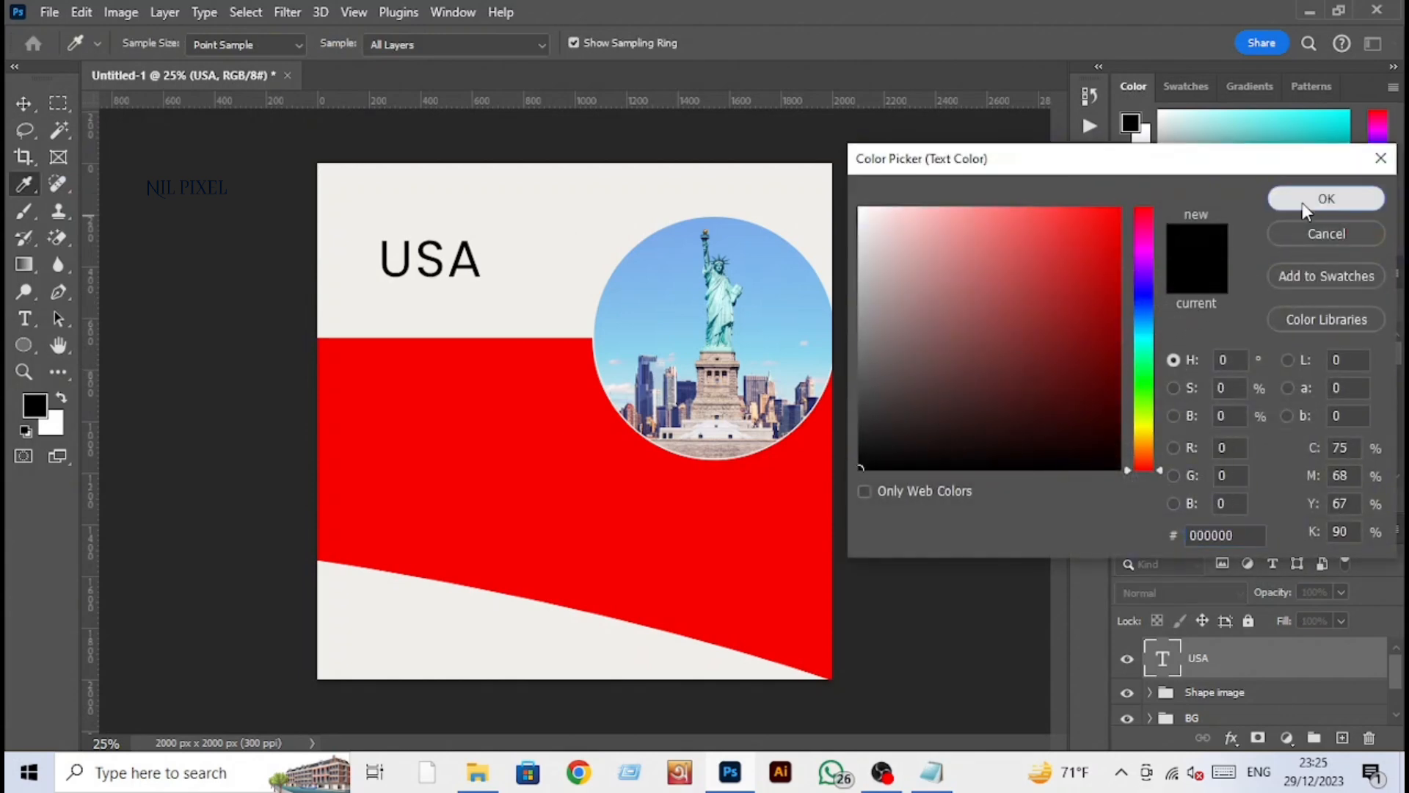
left_click(1321, 198)
Step: Set the USA text colour to the red sampled from the poster's red rectangle
left_click(1211, 295)
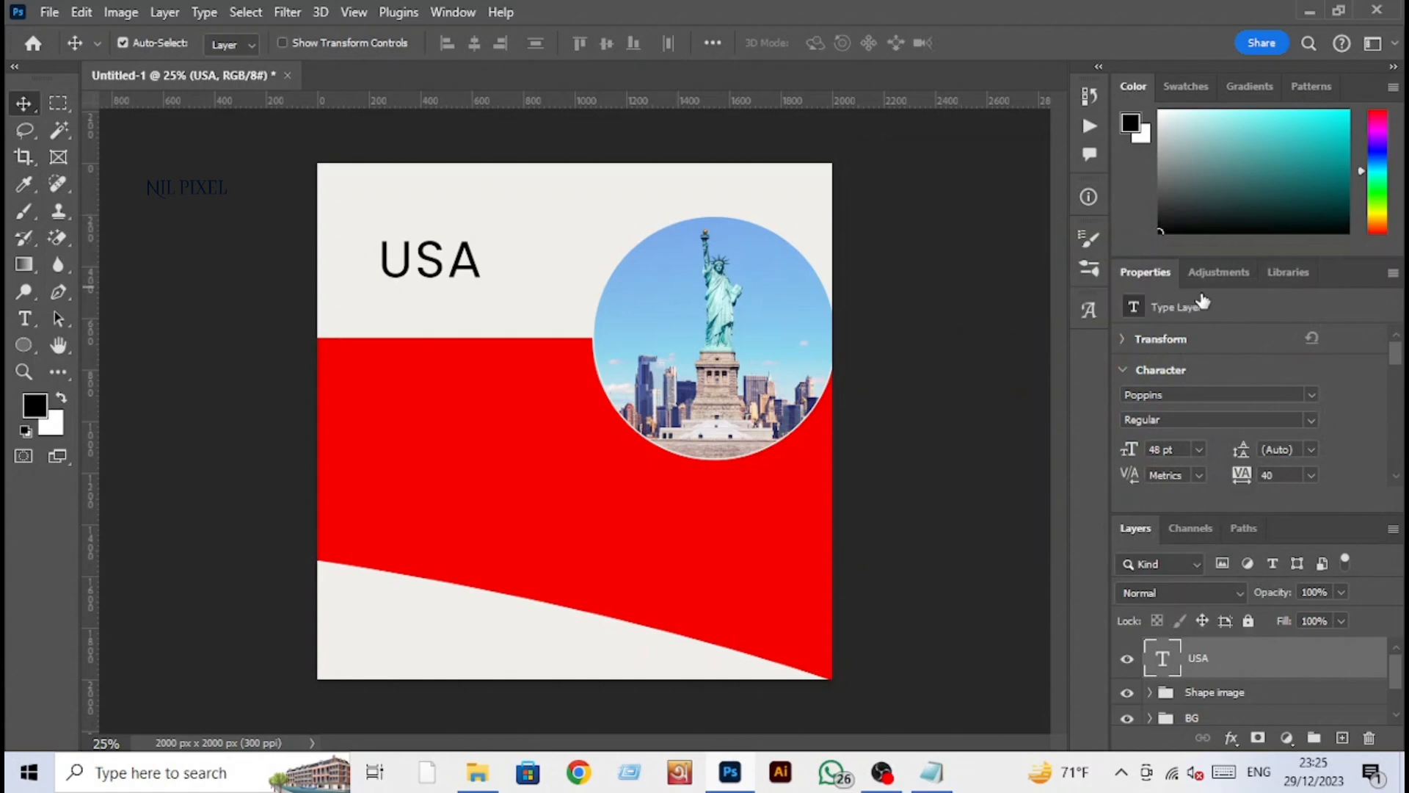
left_click(553, 430)
left_click(1340, 206)
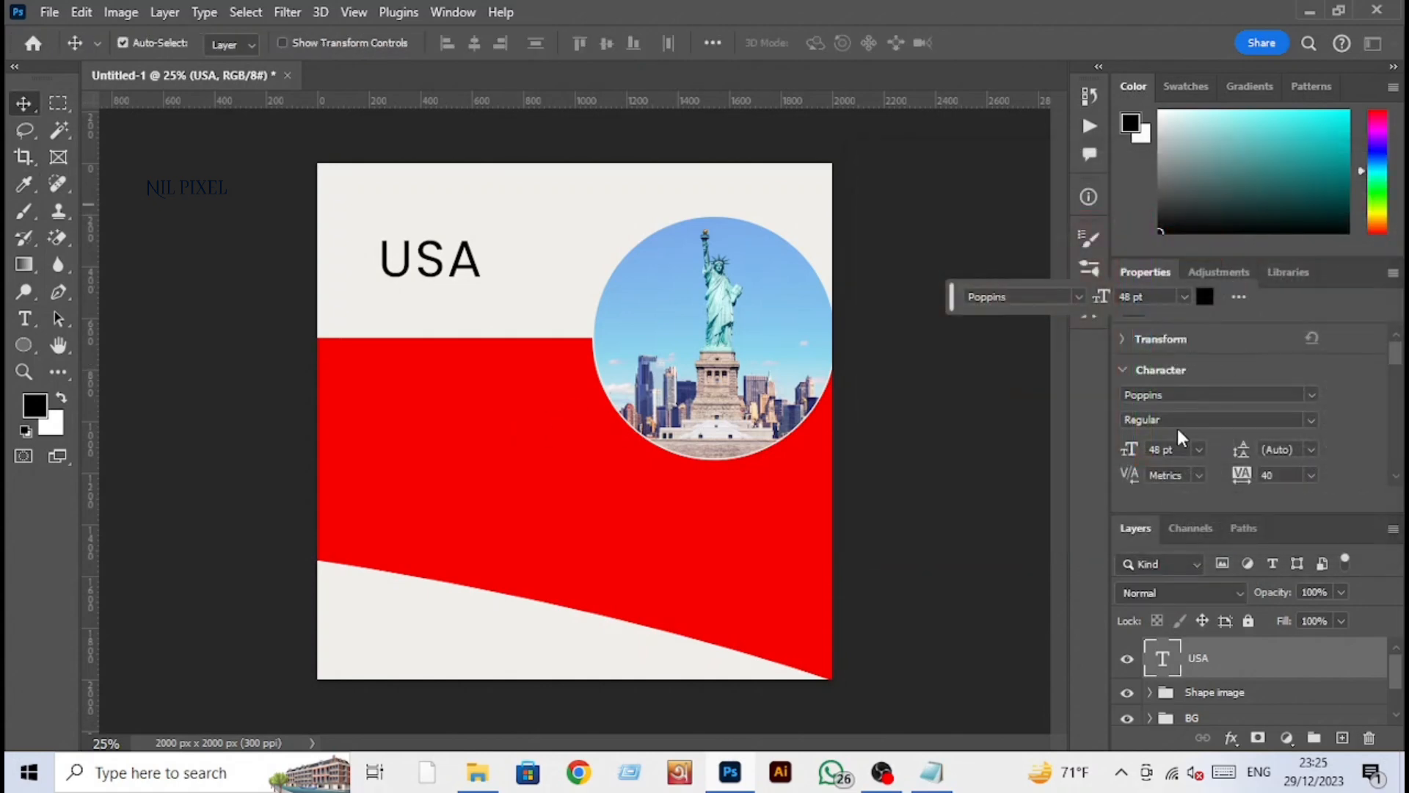
Step: Change the USA text's font to Impact Regular and set its tracking to 0
left_click(1179, 394)
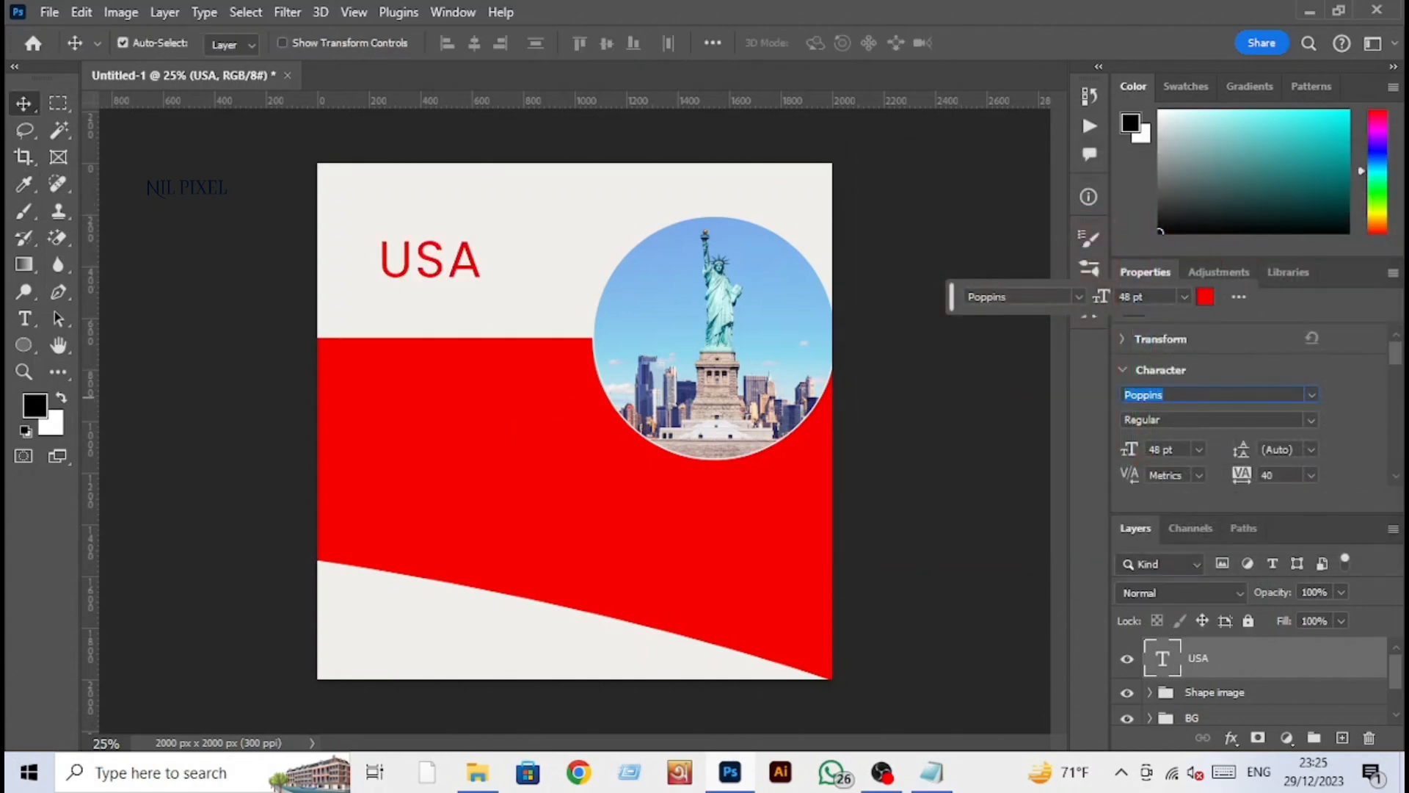
type("Impact")
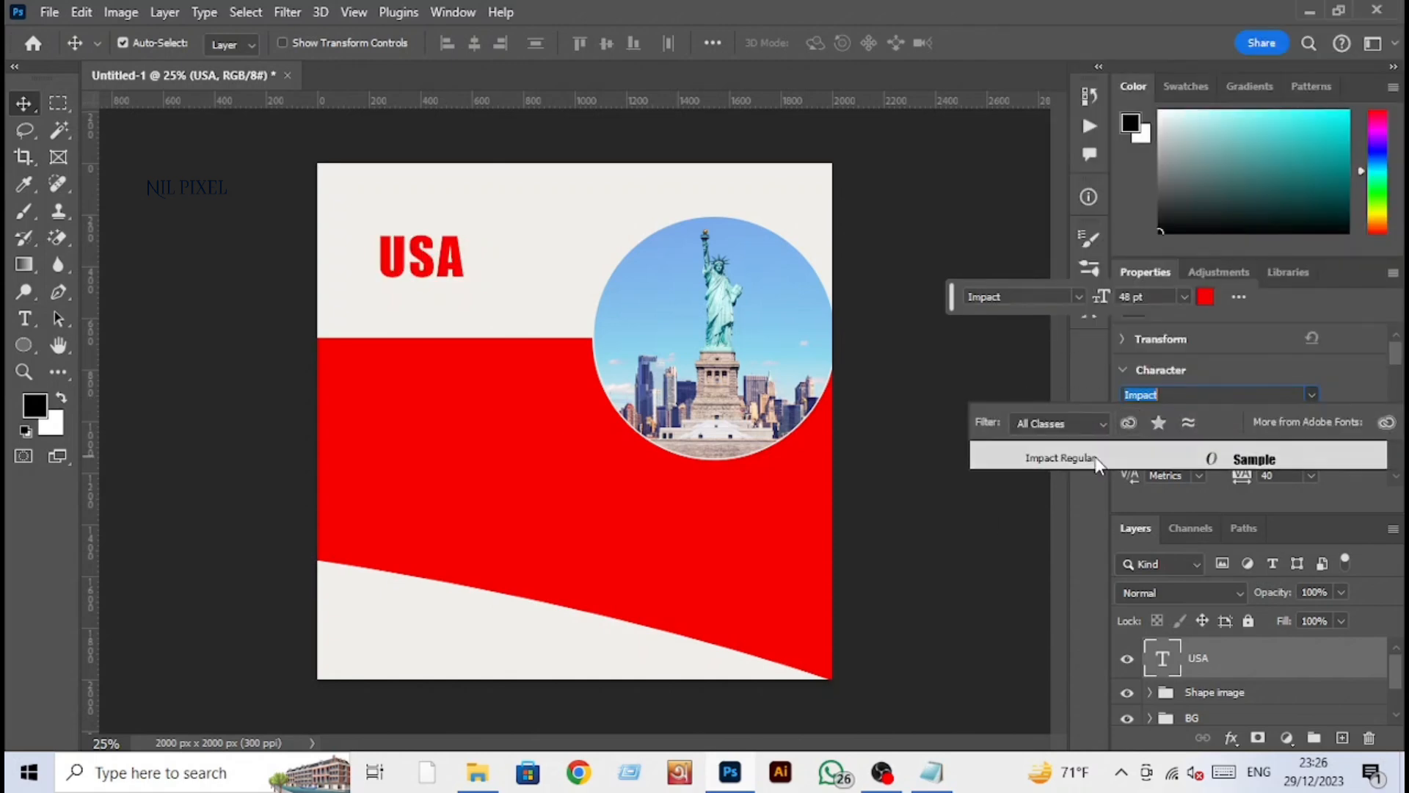
left_click(1096, 456)
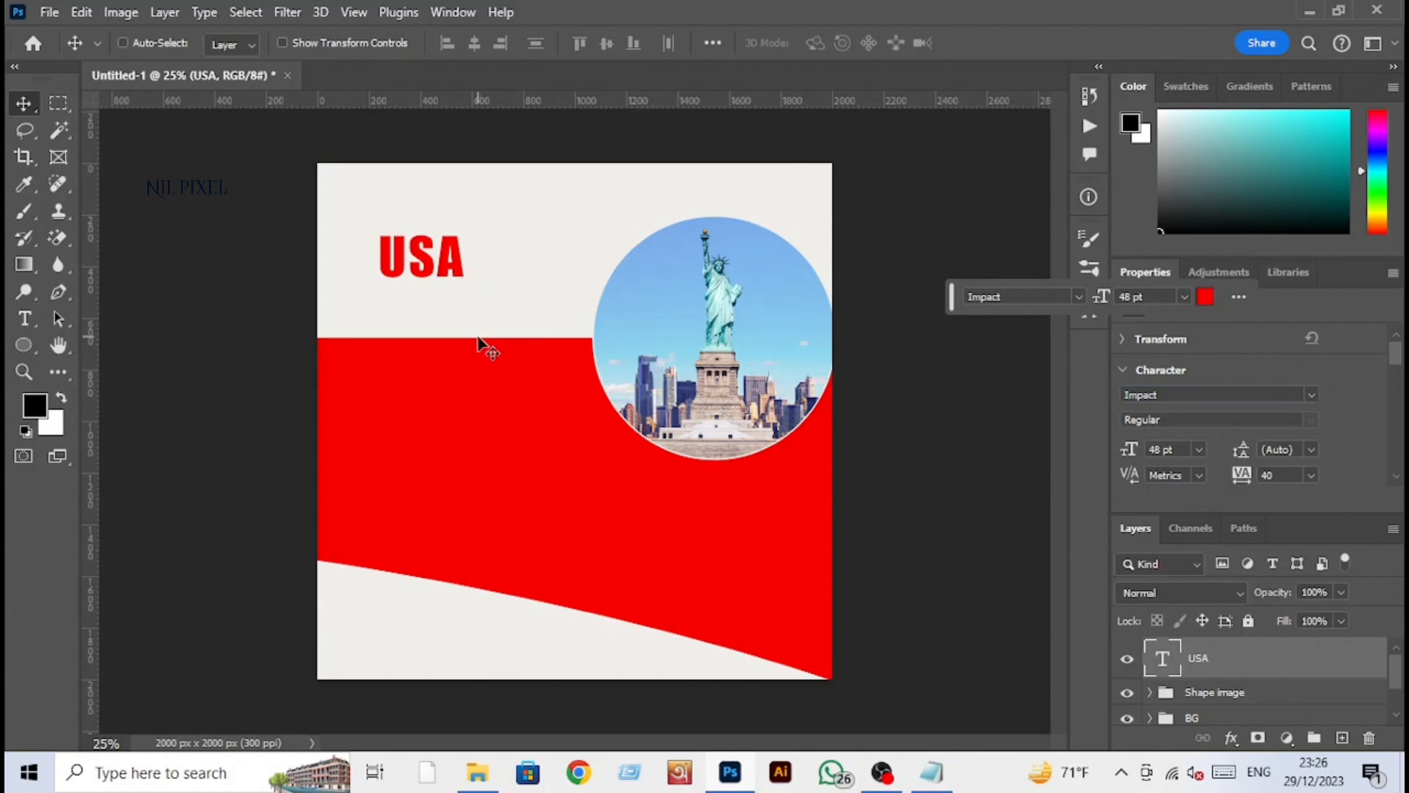
left_click(1311, 476)
left_click(1289, 607)
Step: Enlarge the USA text to about 116 pt and move it so the letters straddle the red rectangle's upper edge
key("ctrl+t")
left_click_drag(459, 294, 574, 380)
left_click_drag(536, 321, 493, 343)
key("Return")
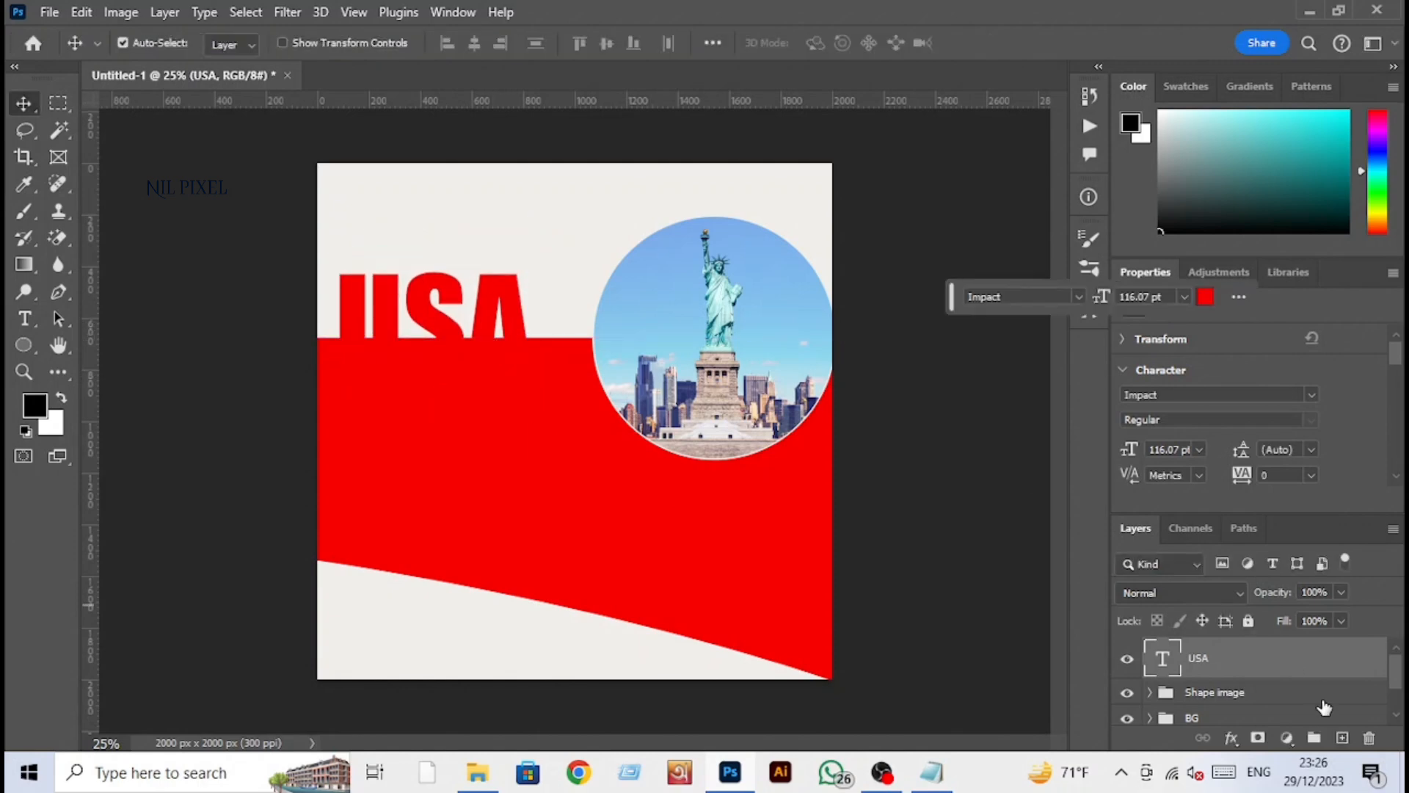
Step: Rasterize the USA text and put the part of the letters below the red rectangle's upper edge on its own layer using a rectangular selection
right_click(1296, 665)
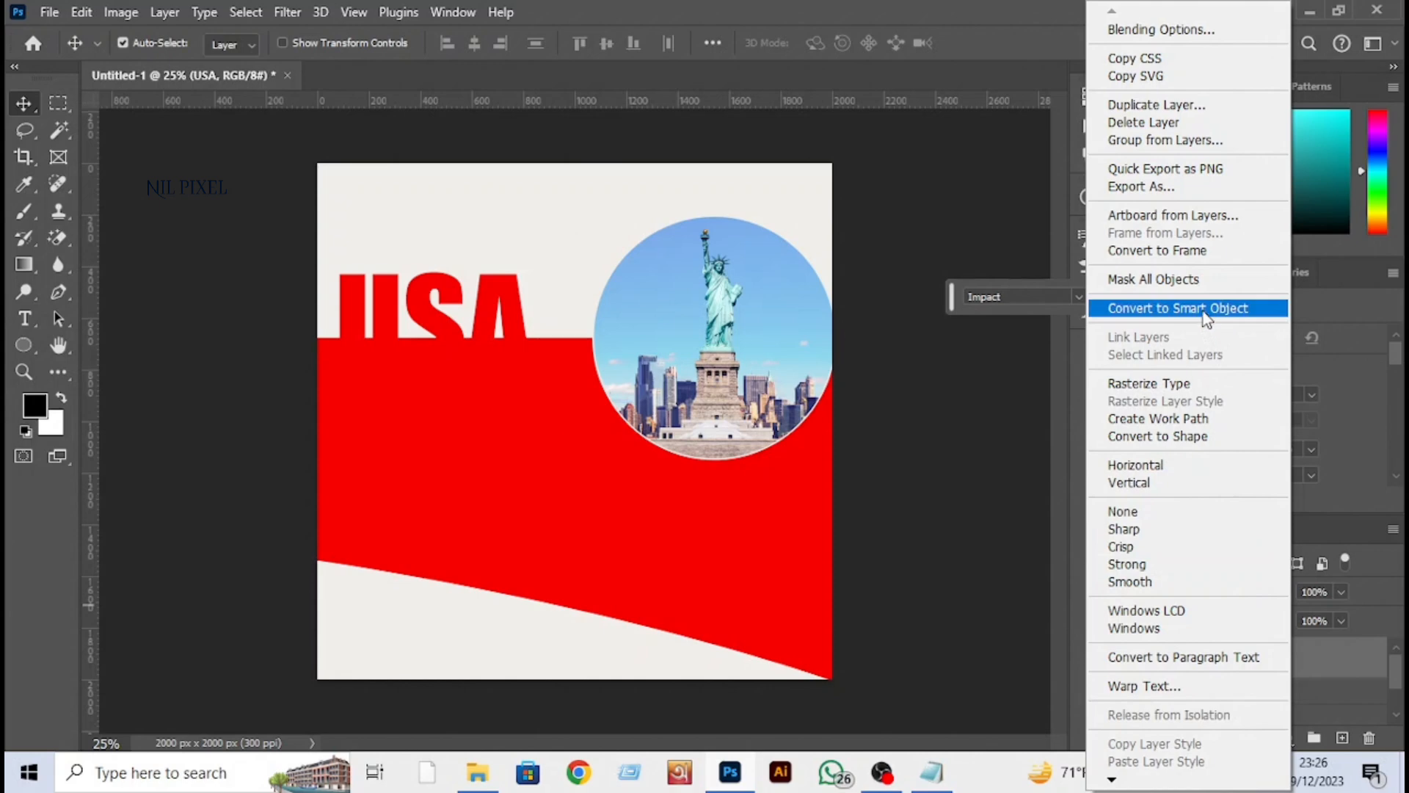
left_click(1197, 385)
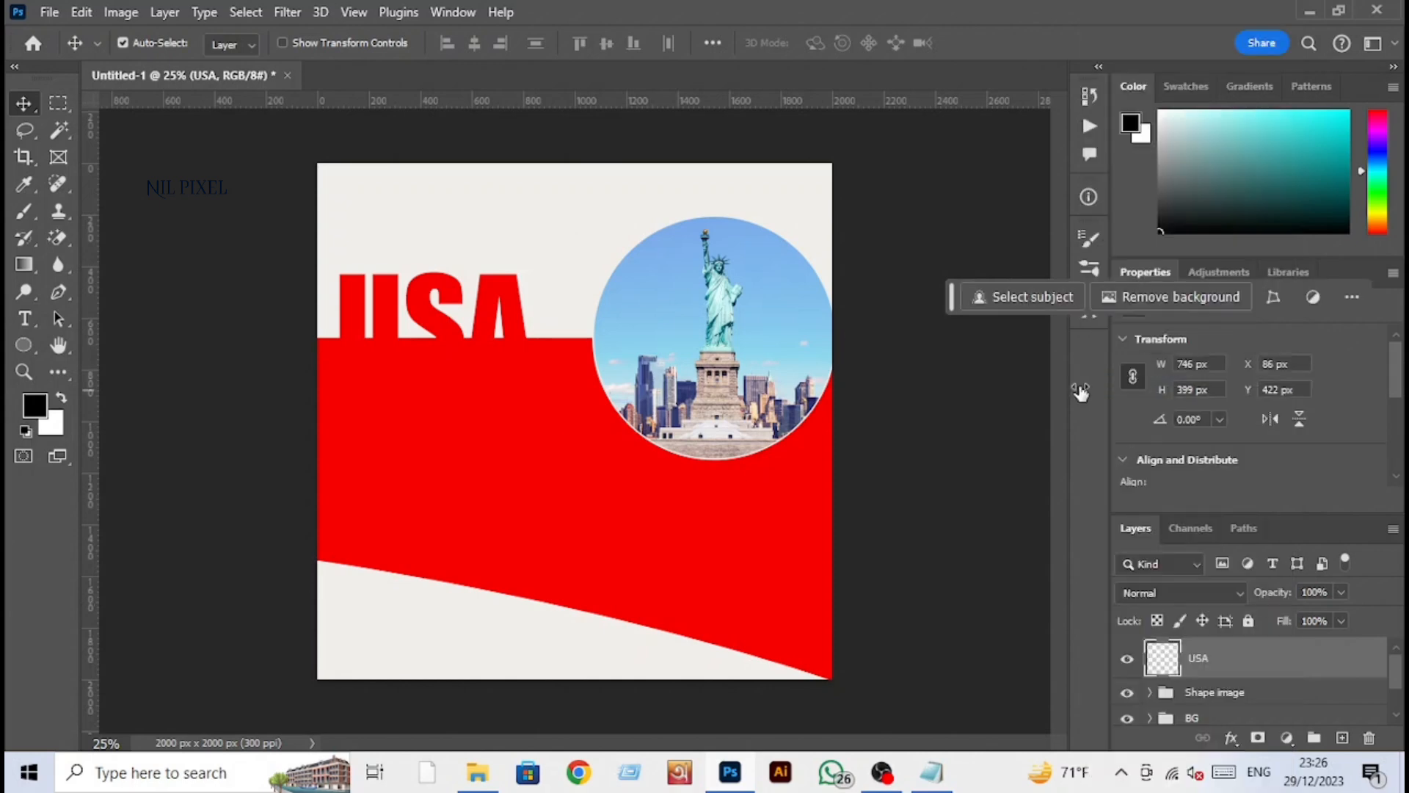
left_click(59, 102)
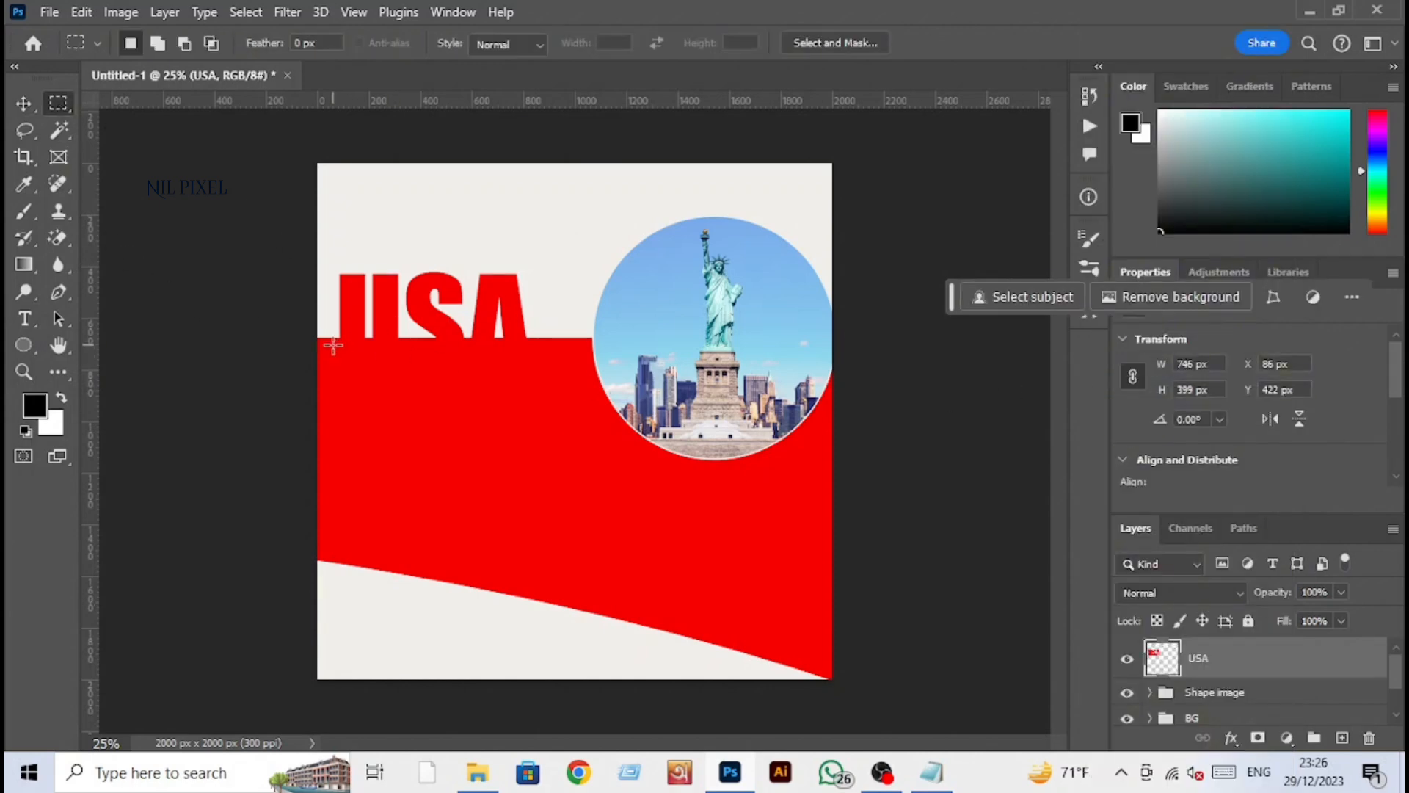
key("ctrl+plus")
key("ctrl+plus")
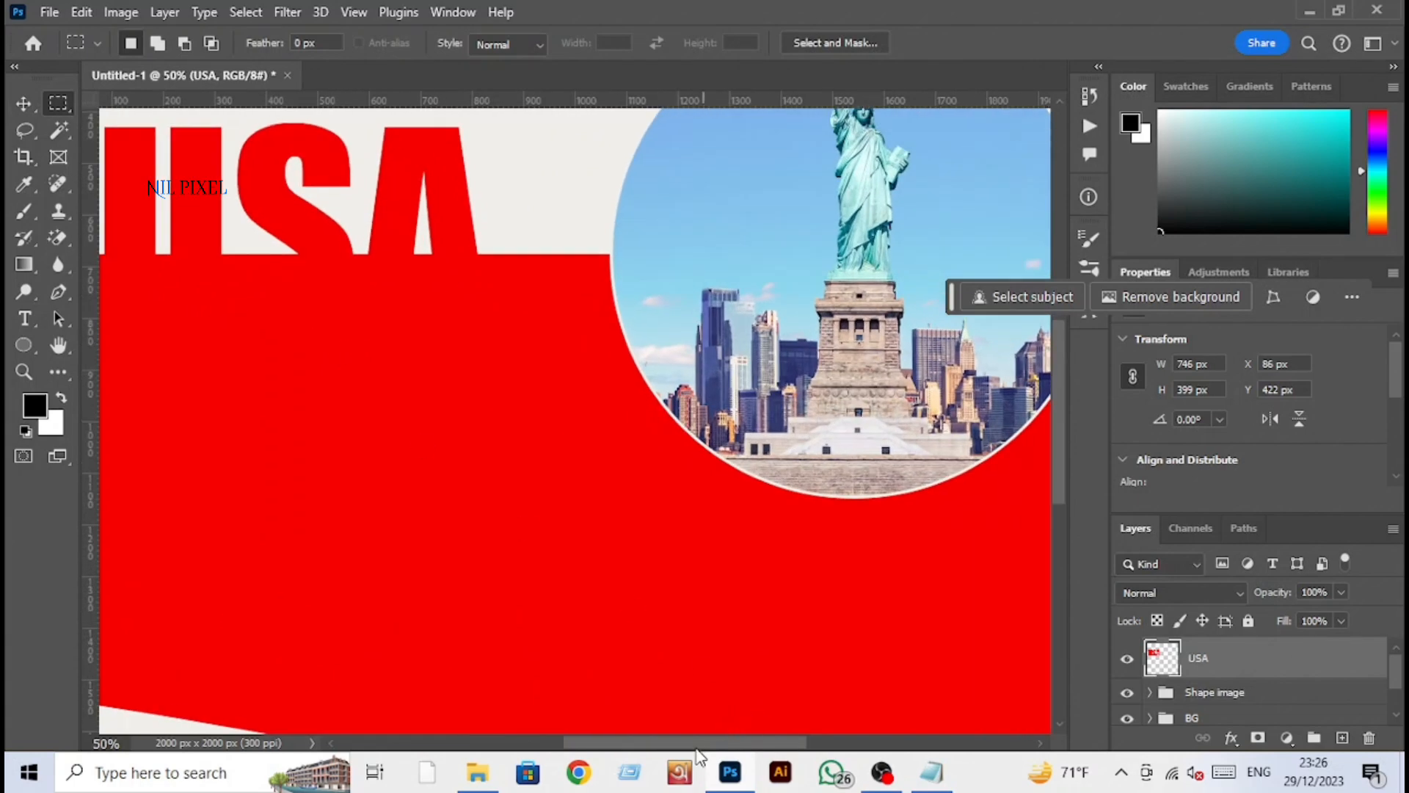
scroll(706, 704, "left", 5)
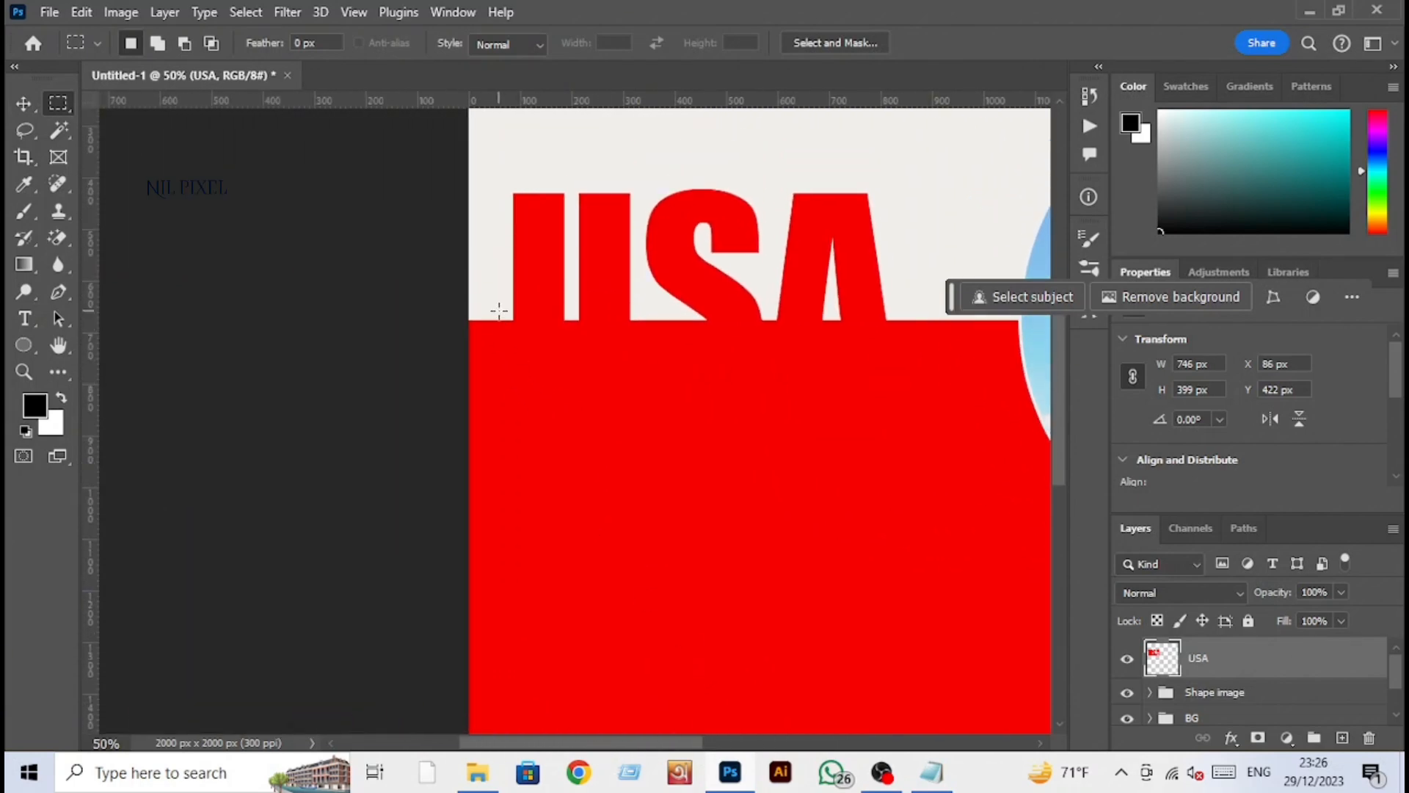
left_click_drag(502, 320, 935, 431)
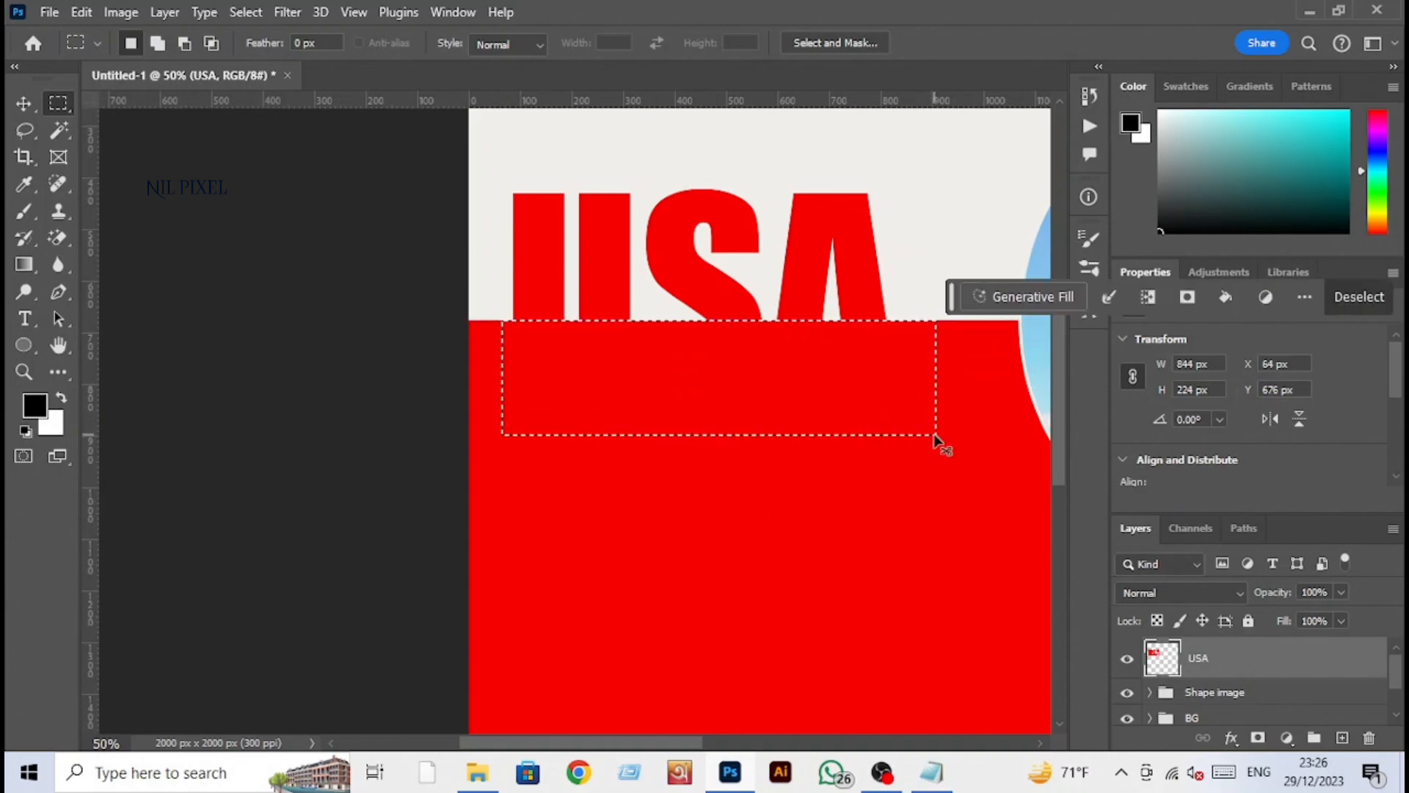
key("ctrl+j")
left_click(25, 101)
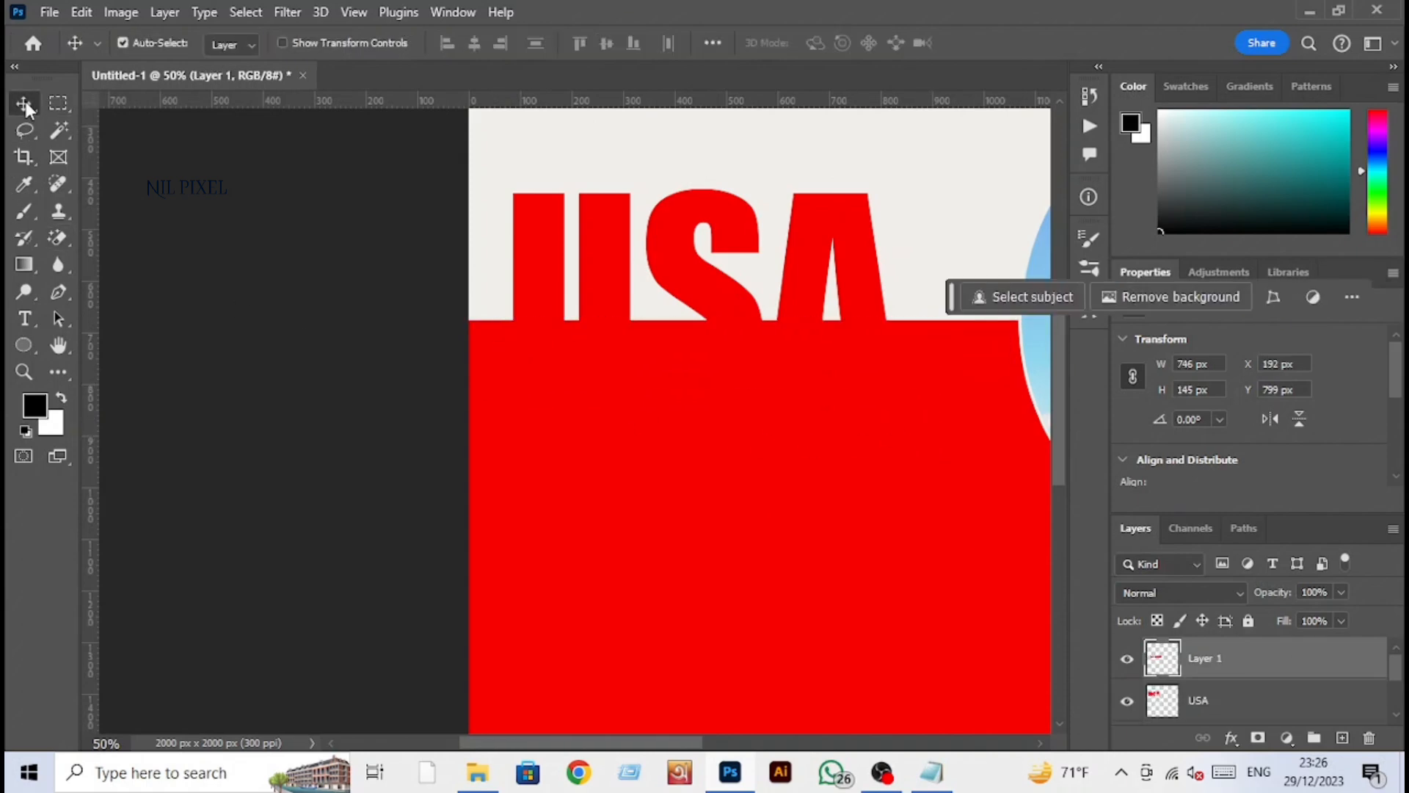
key("ctrl+minus")
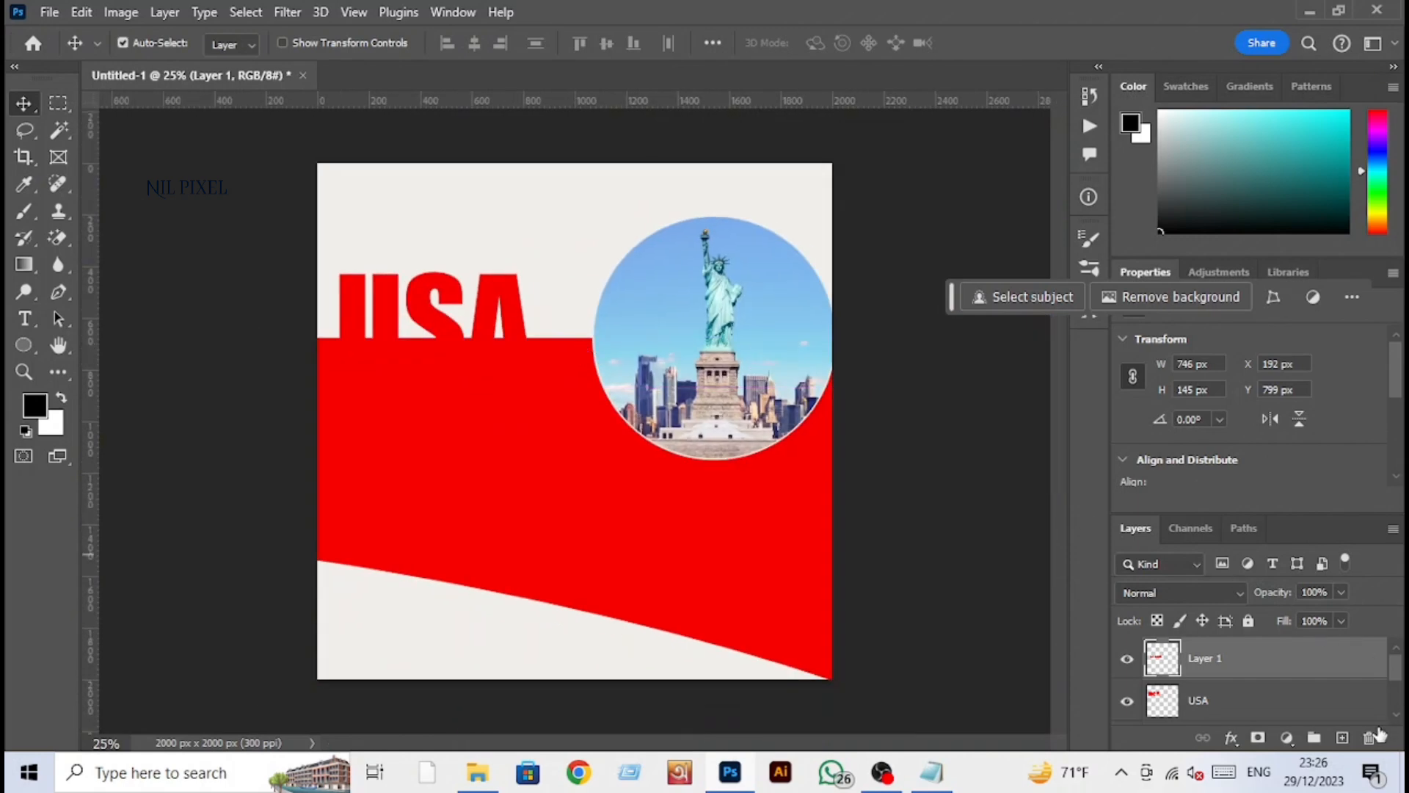
Step: Apply a Color Overlay layer style in off-white f0efeb, taken from the Notepad notes, to the layer with the lower part of the letters
left_click(1231, 737)
left_click(1280, 656)
left_click(1089, 325)
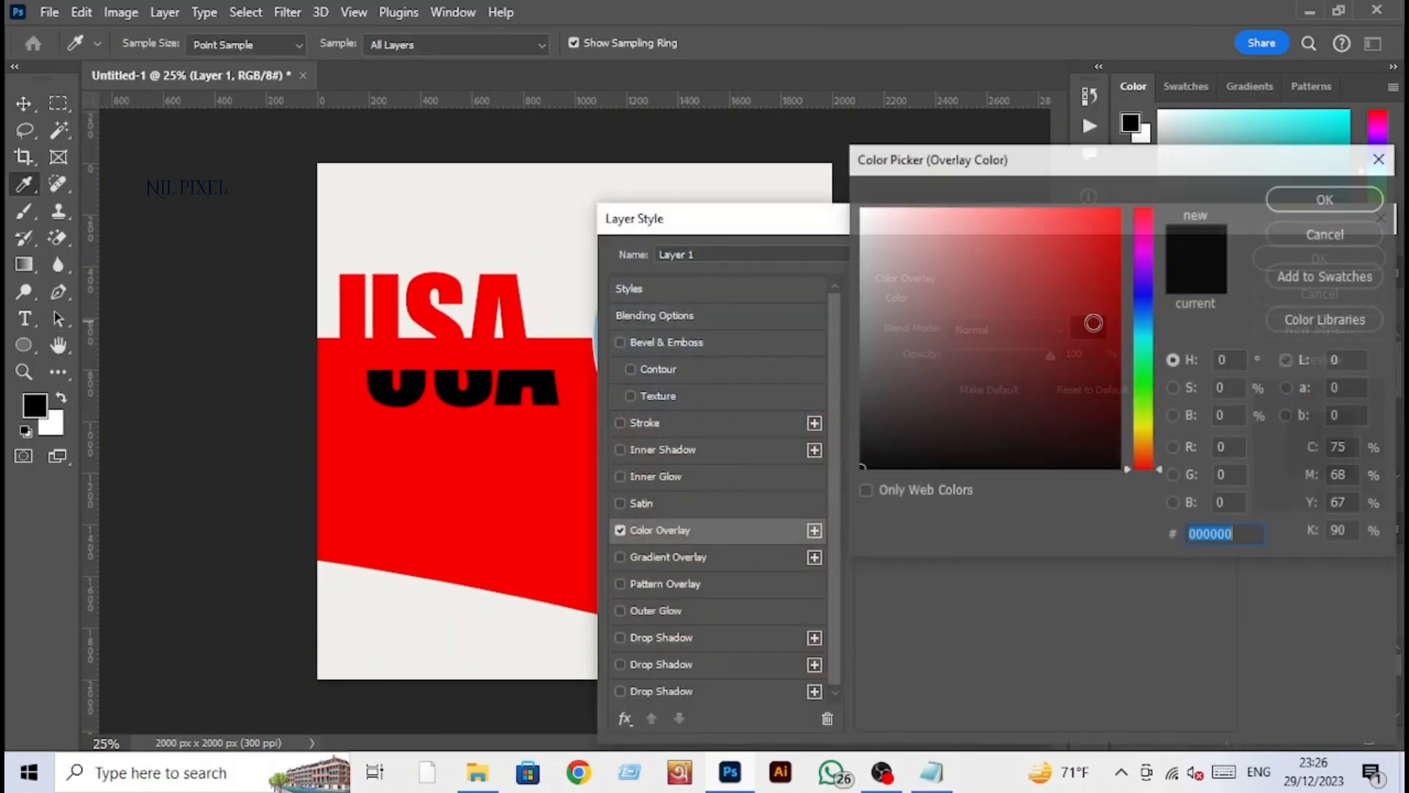
key("alt+Tab")
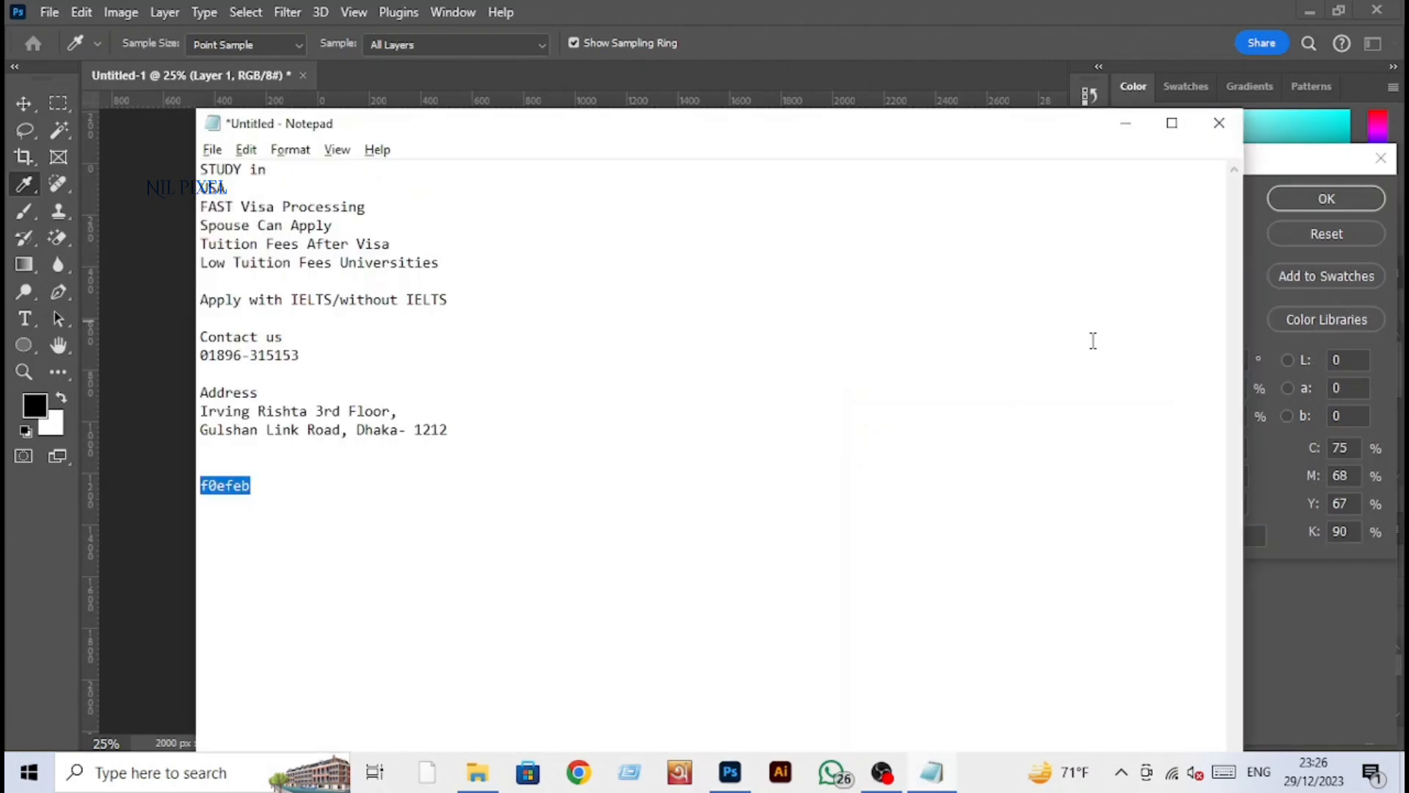
key("alt+Tab")
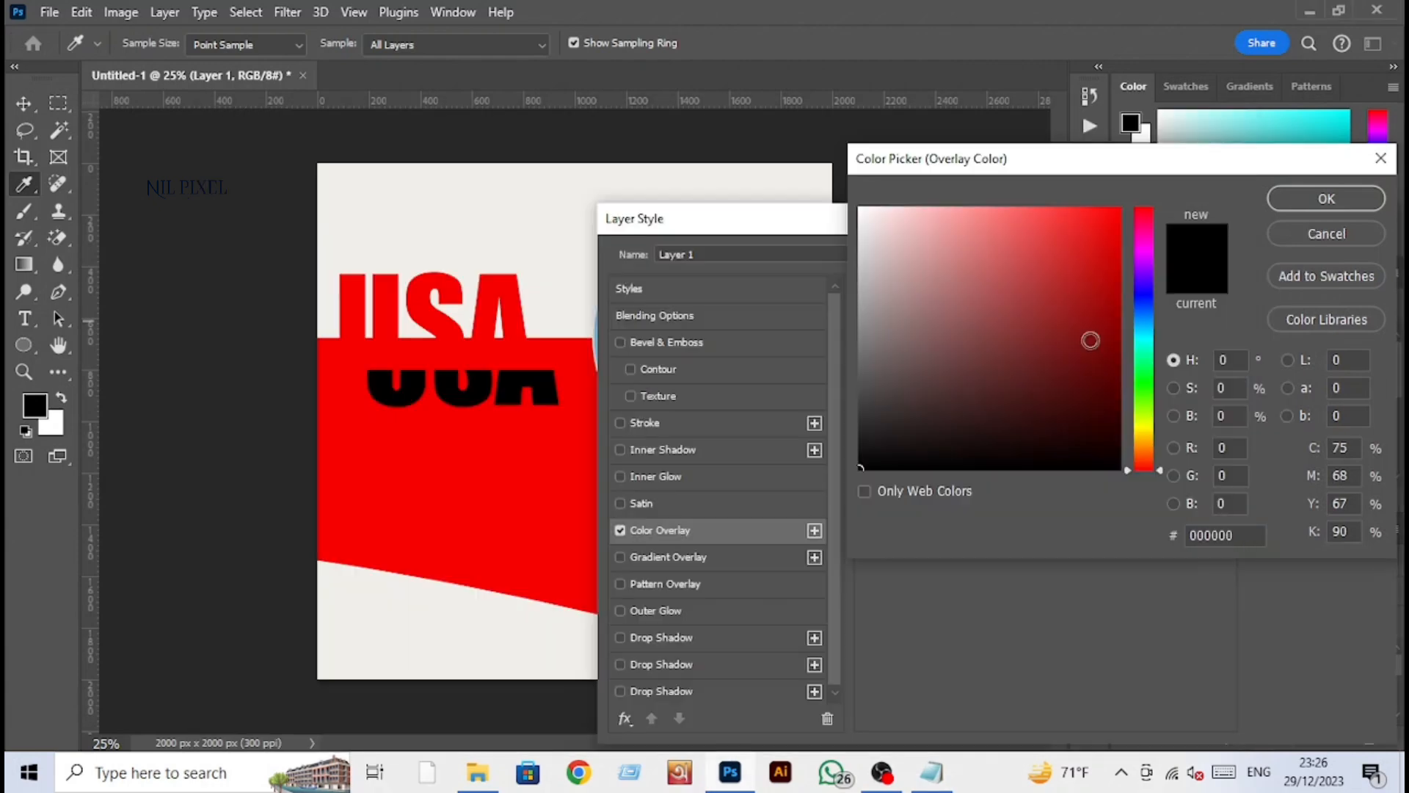
left_click(1240, 540)
key("ctrl+v")
key("Return")
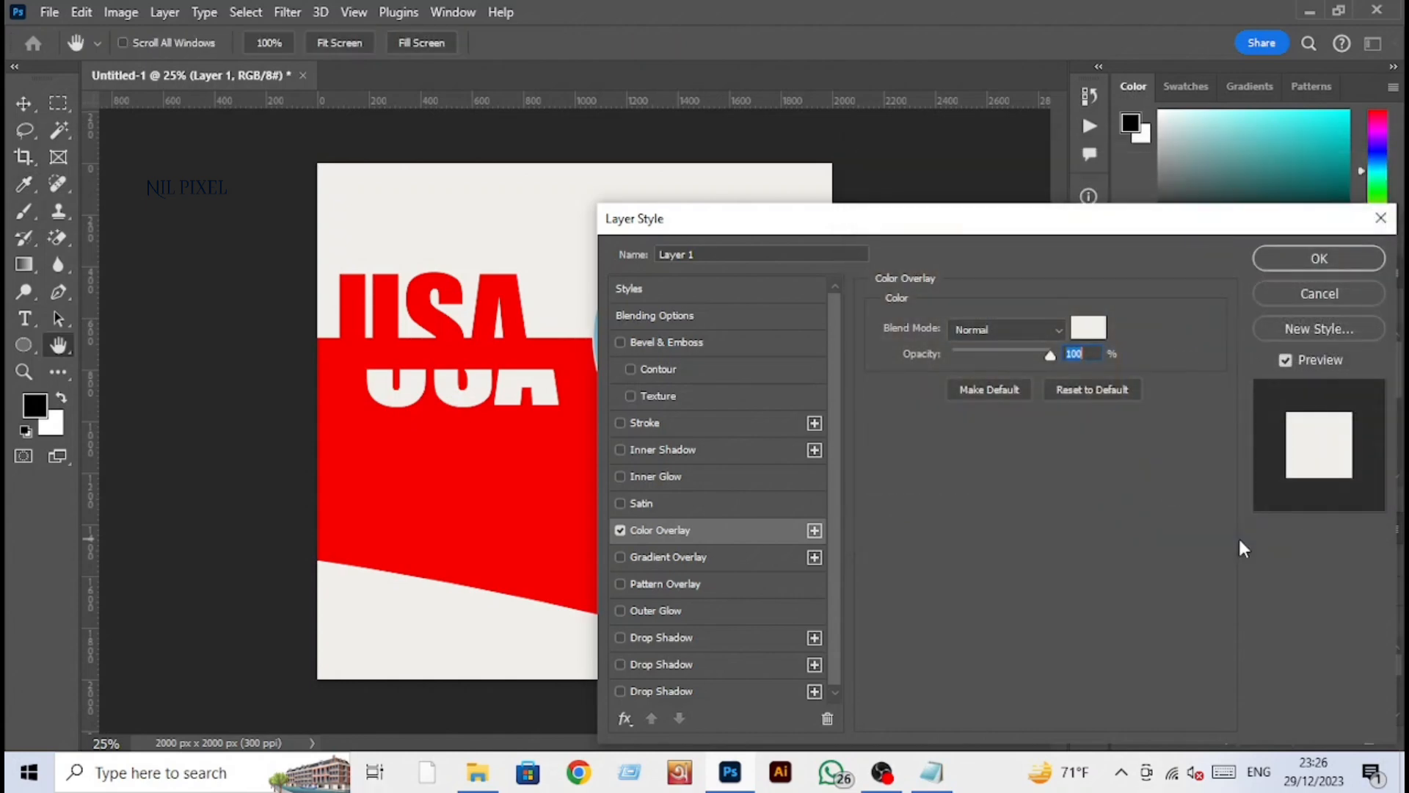
left_click(1305, 256)
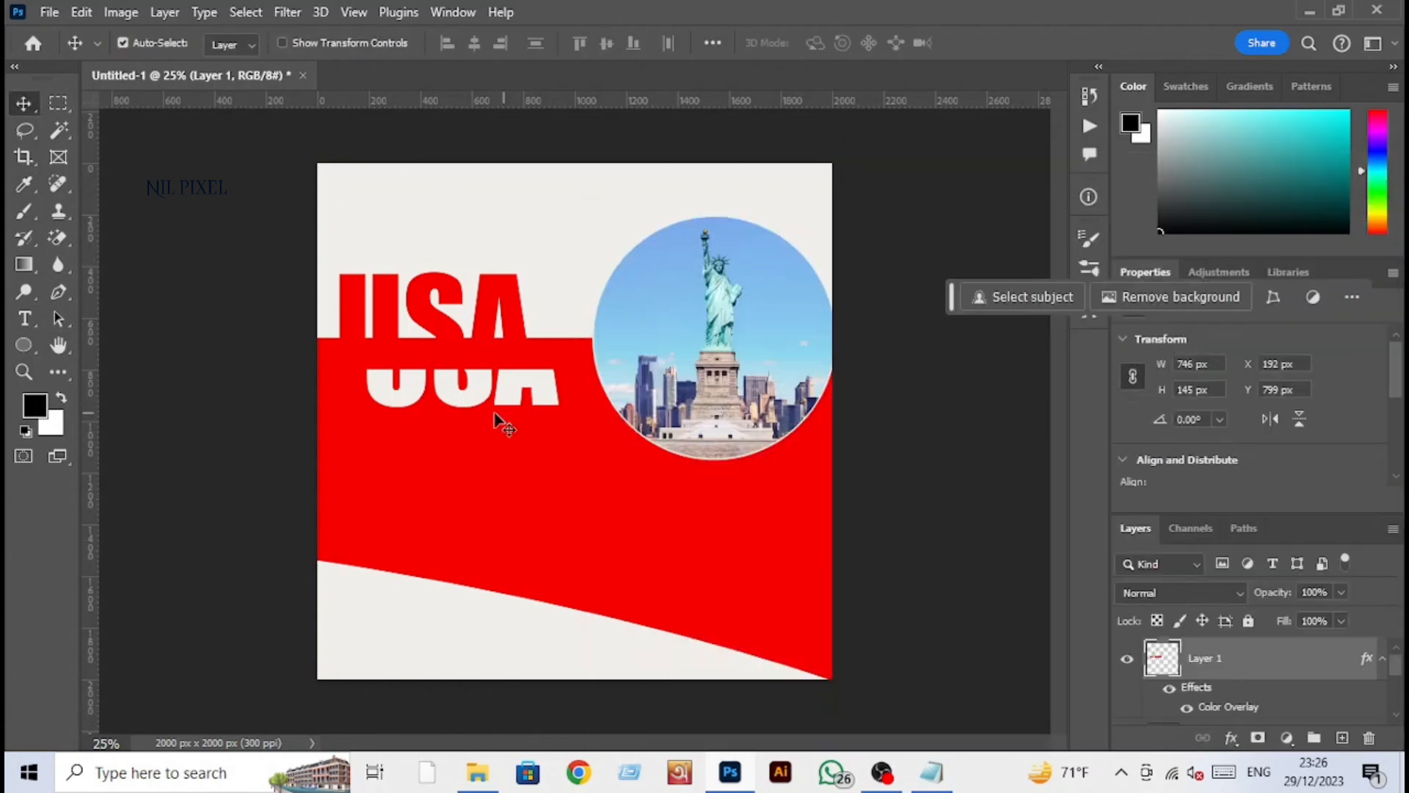
Step: Move the off-white lower part of the USA letters to X 86 px, Y 676 px, lining it up with the red upper part
left_click_drag(502, 397, 475, 375)
key("ctrl+plus")
key("ctrl+plus")
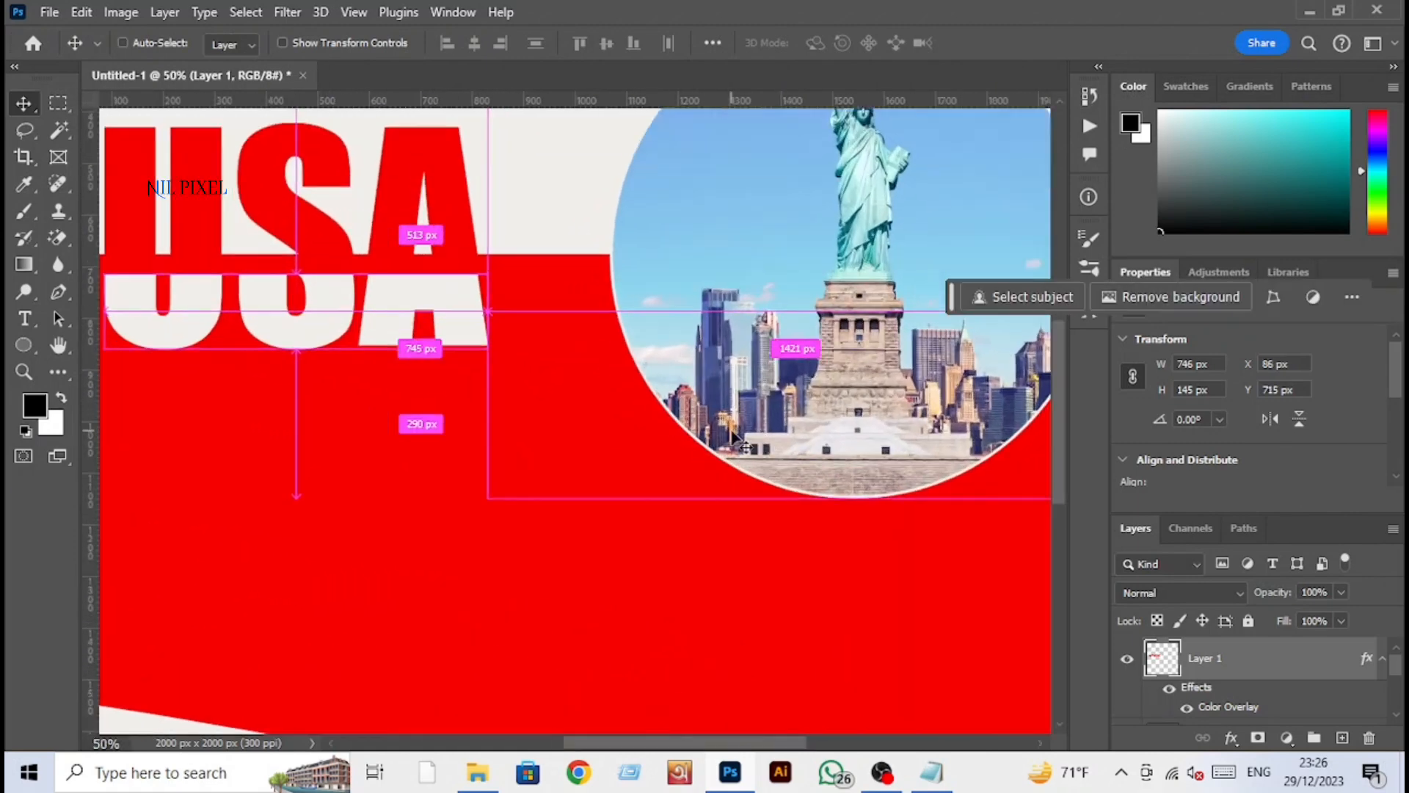
left_click_drag(663, 742, 570, 743)
mouse_move(547, 405)
left_mouse_down()
mouse_move(540, 367)
mouse_move(536, 383)
left_mouse_up()
key("Right")
key("Right")
key("Right")
key("Right")
key("Right")
key("Right")
key("Right")
key("Right")
key("Right")
key("Right")
key("Right")
key("Right")
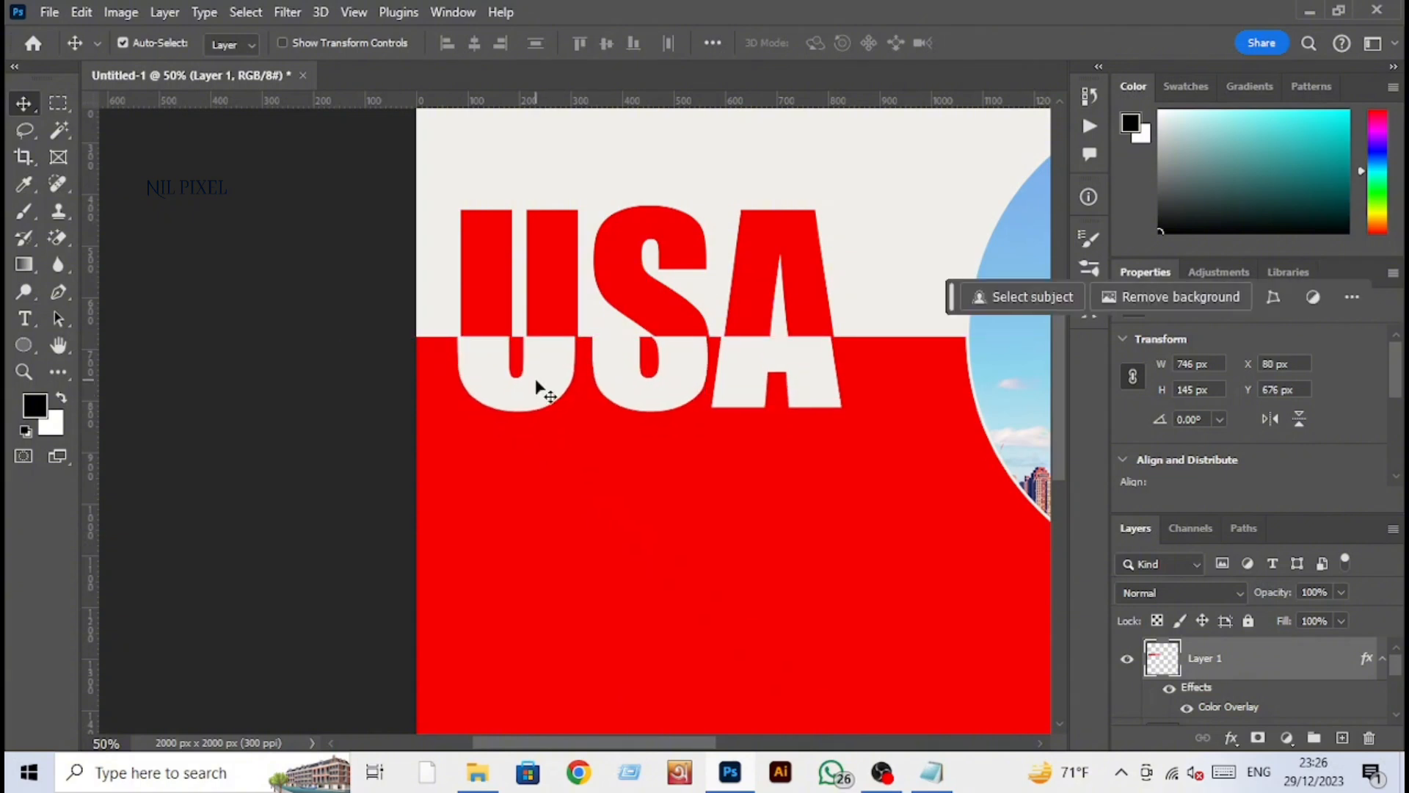
key("Left")
key("Left")
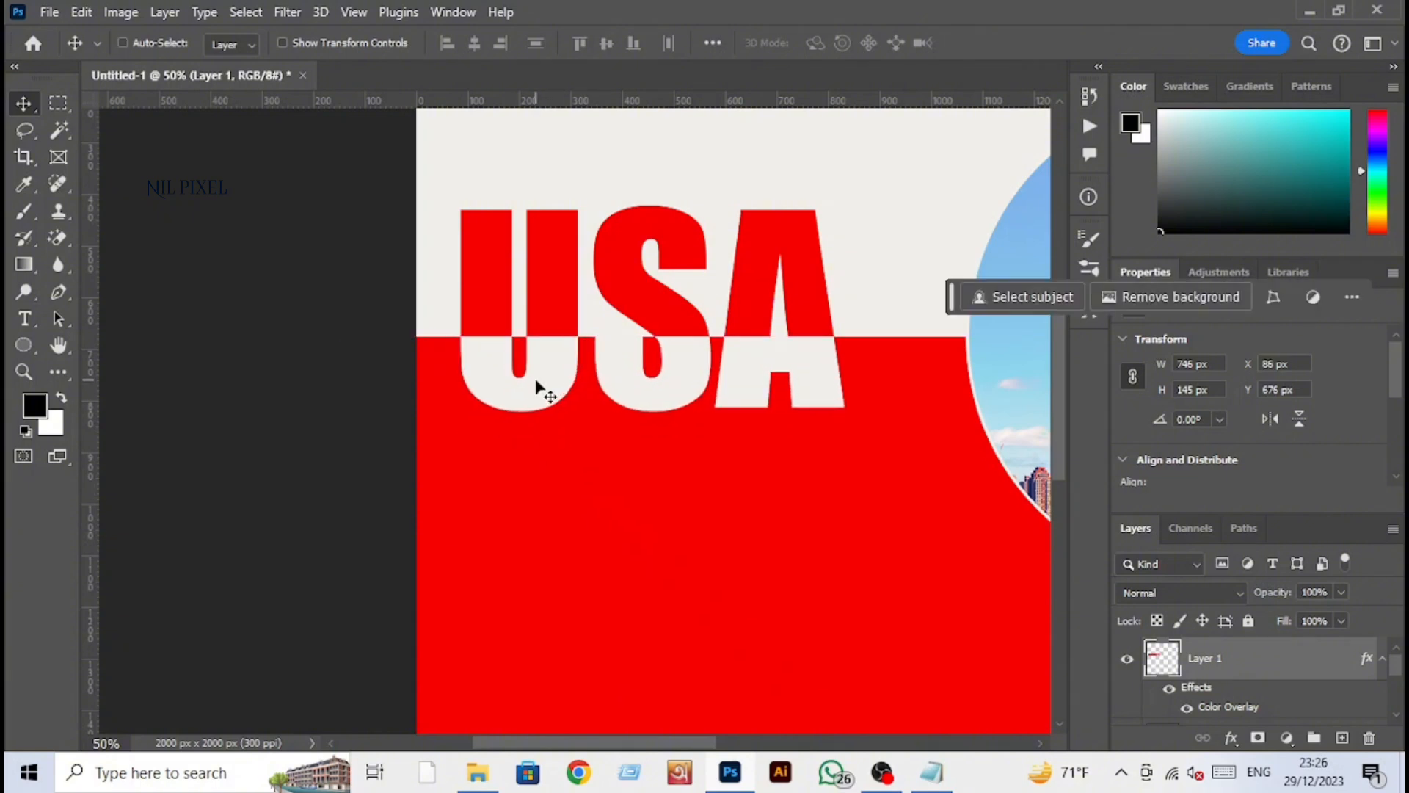
key("ctrl+plus")
key("ctrl+plus")
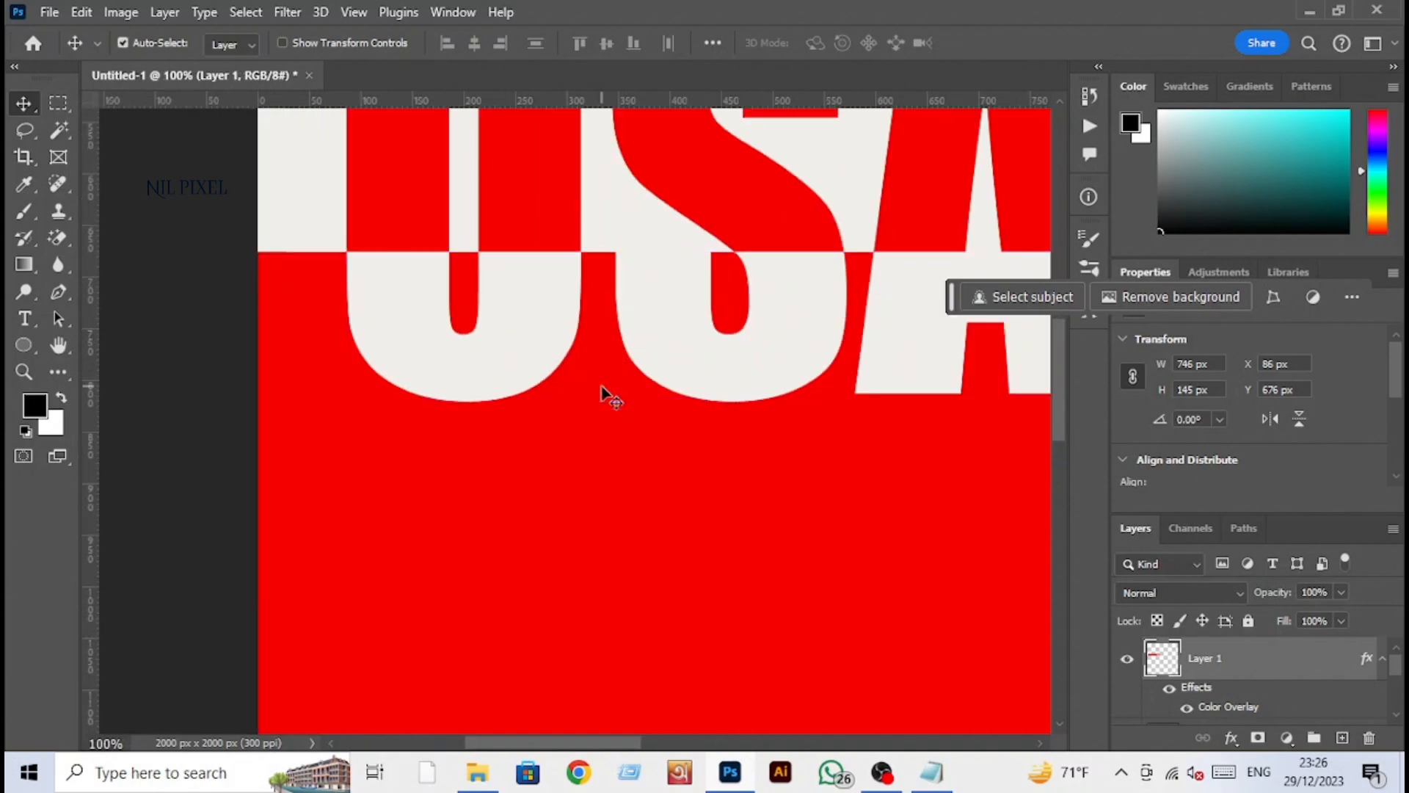
key("Right")
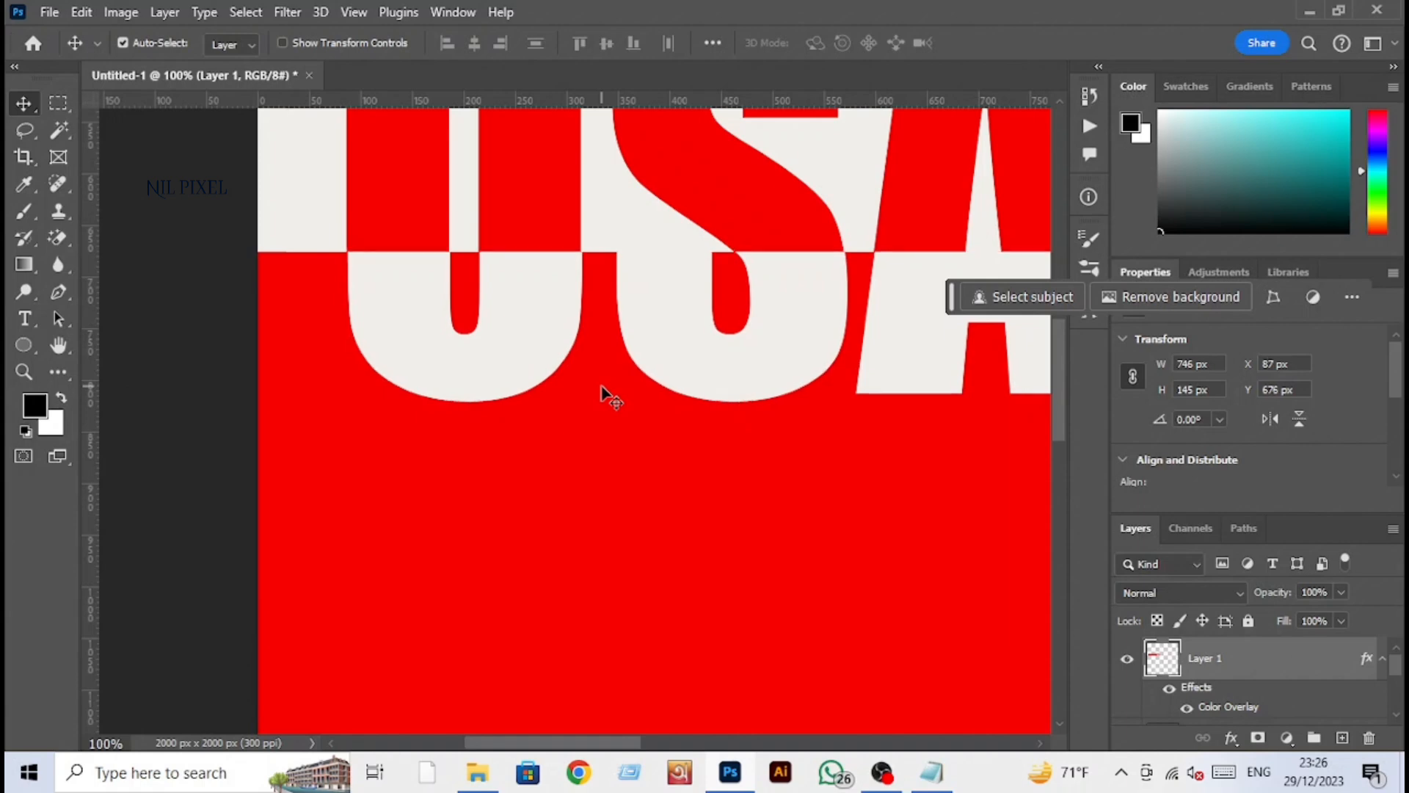
key("Left")
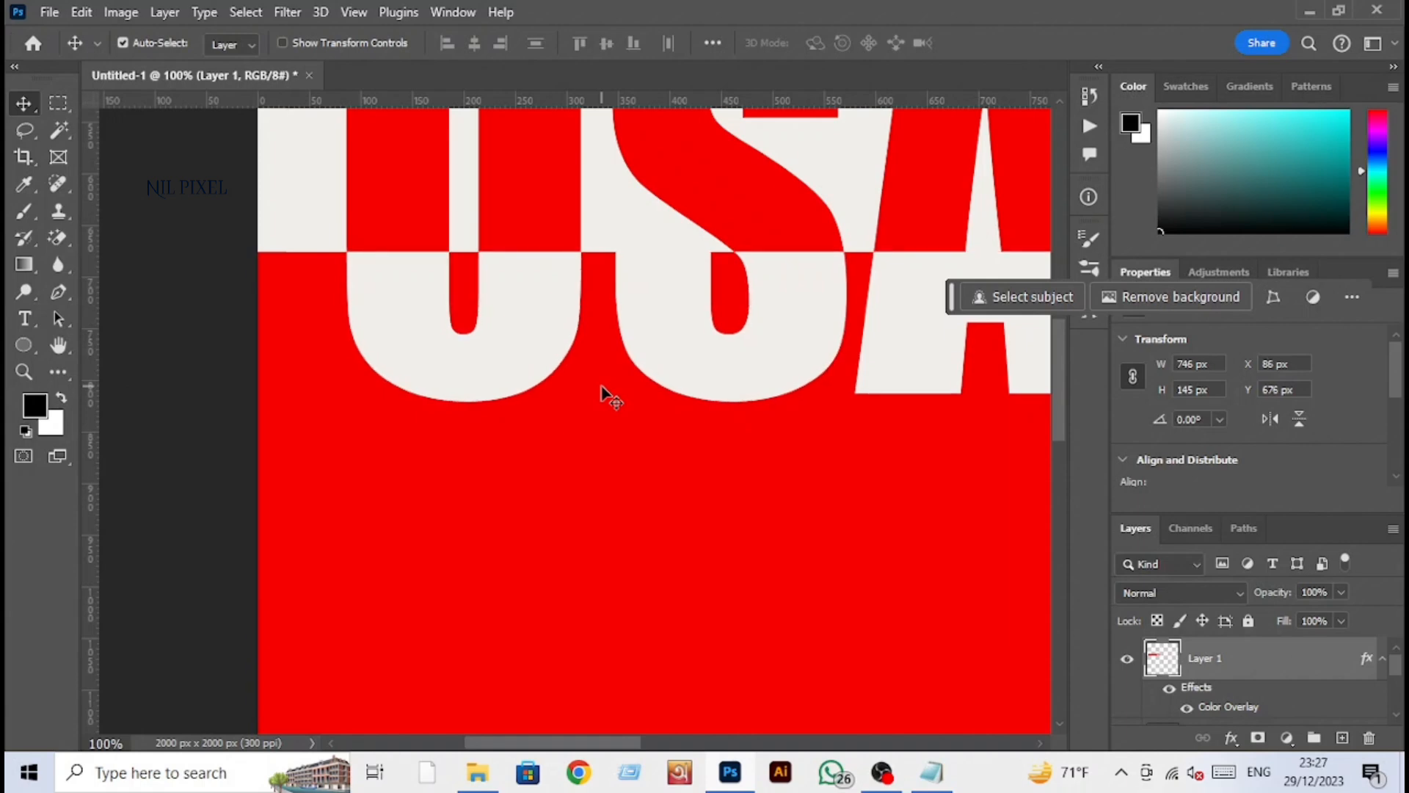
key("ctrl+0")
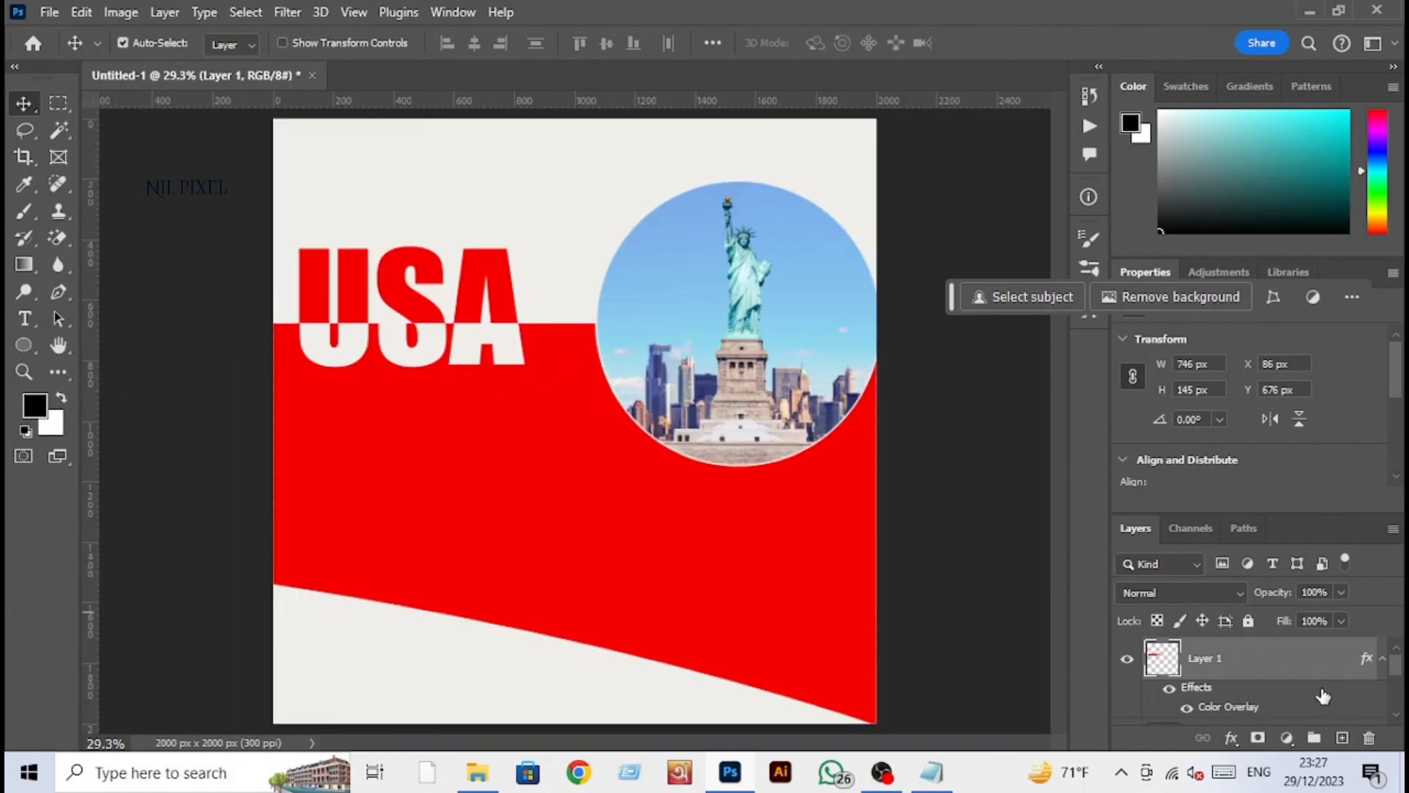
Step: Group the two USA letter layers and name the group USa
scroll(1317, 697, "down", 1)
left_click(1282, 673)
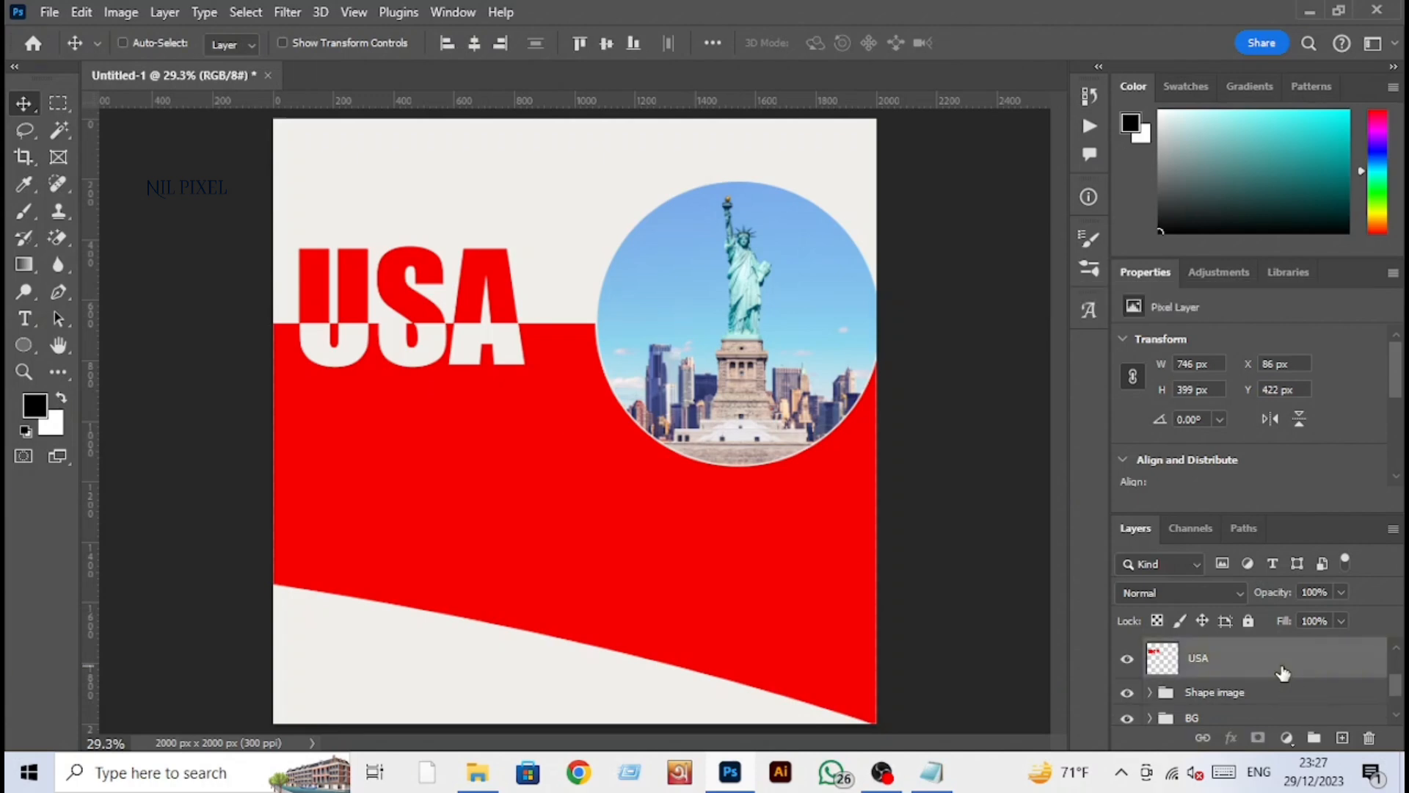
key("ctrl+g")
double_click(1205, 651)
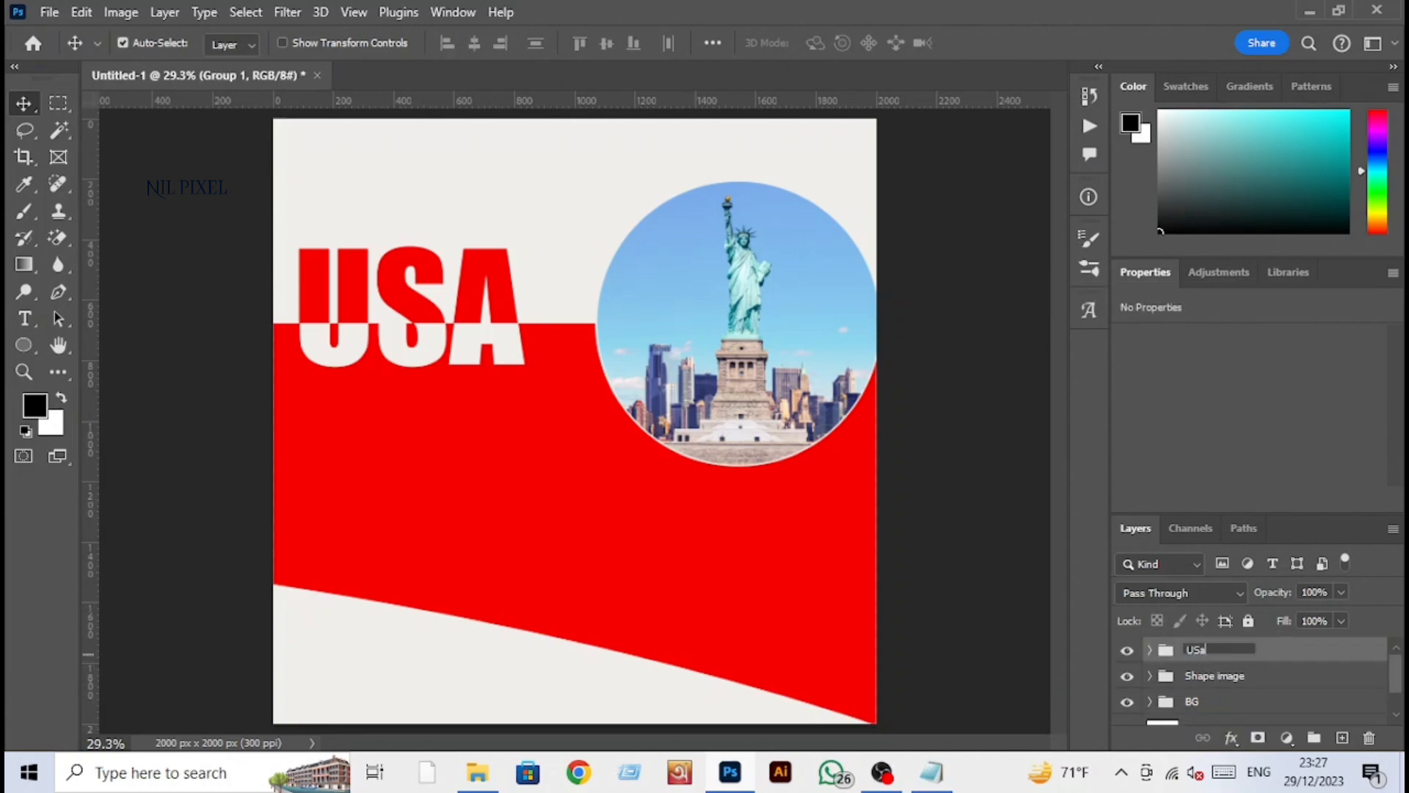
key("Return")
Step: Add the text "Study In" above the USA title in red Poppins Regular at 48 pt
left_click(1342, 738)
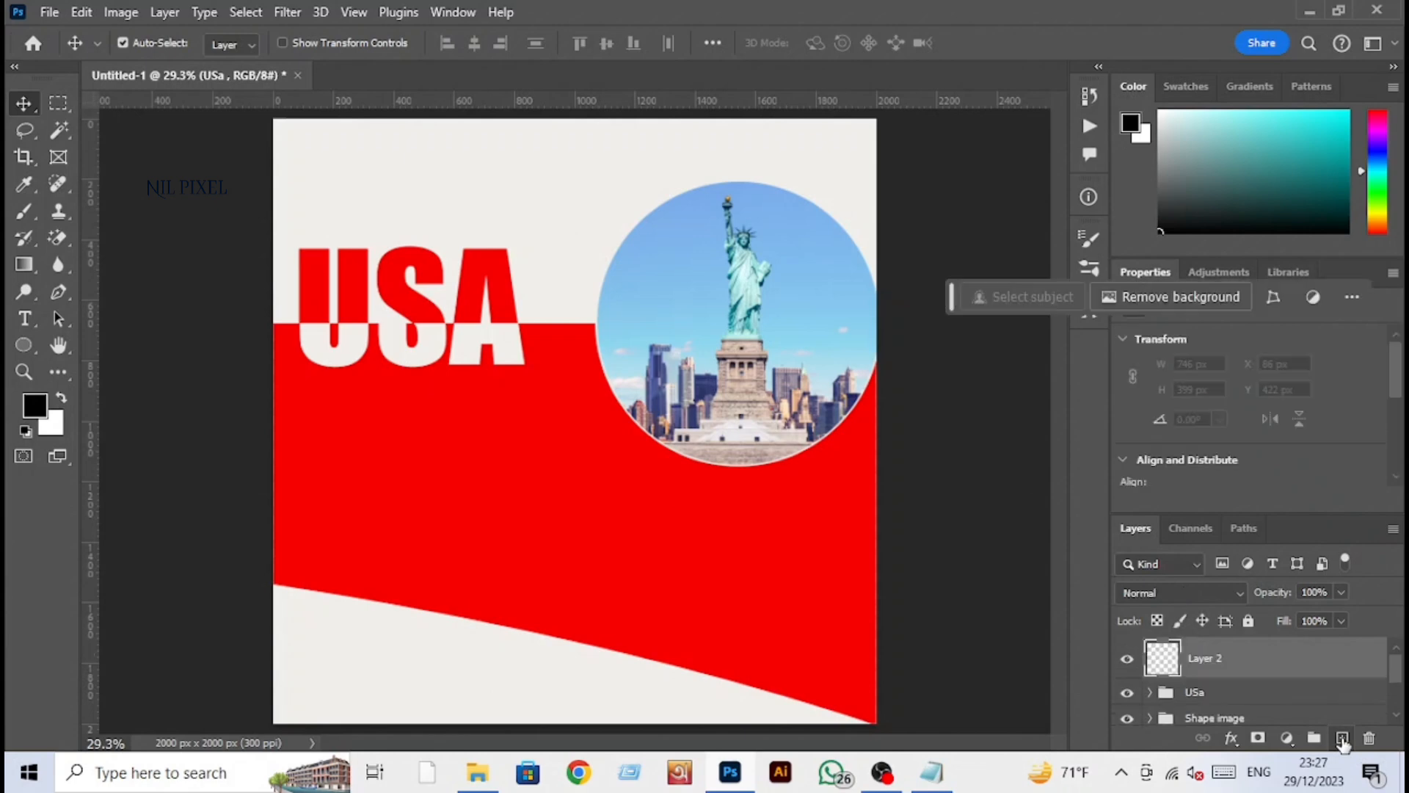
left_click(23, 320)
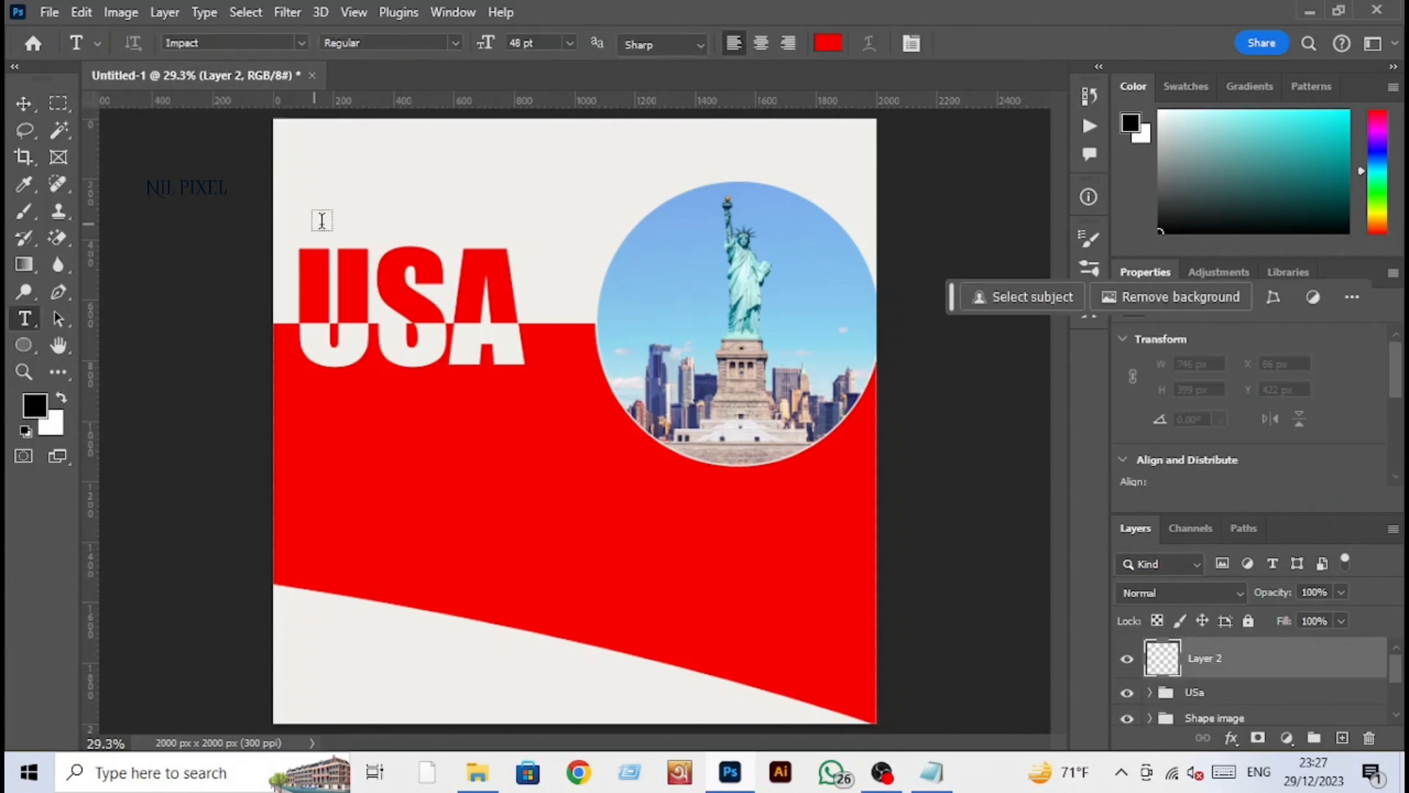
left_click(355, 212)
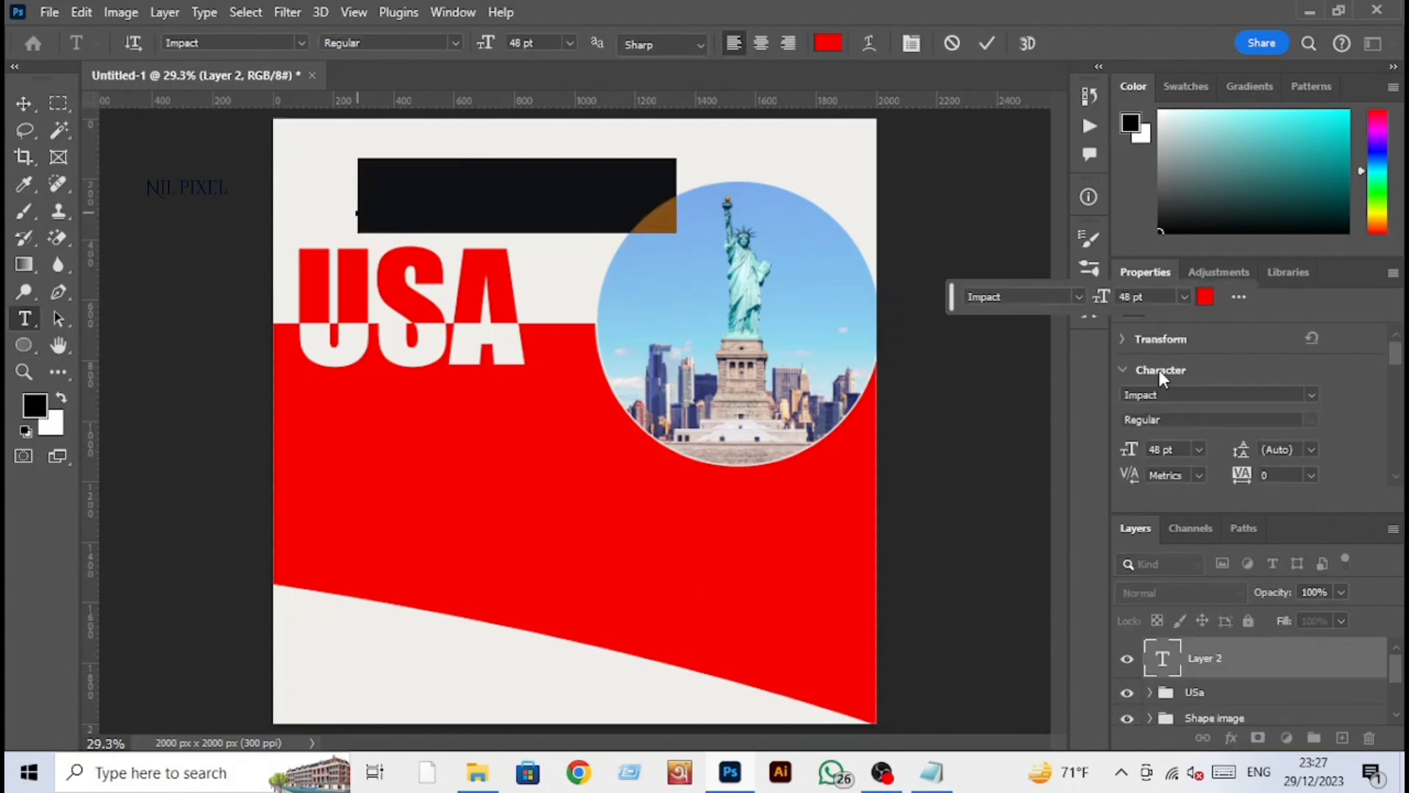
left_click(1182, 395)
type("Poppins")
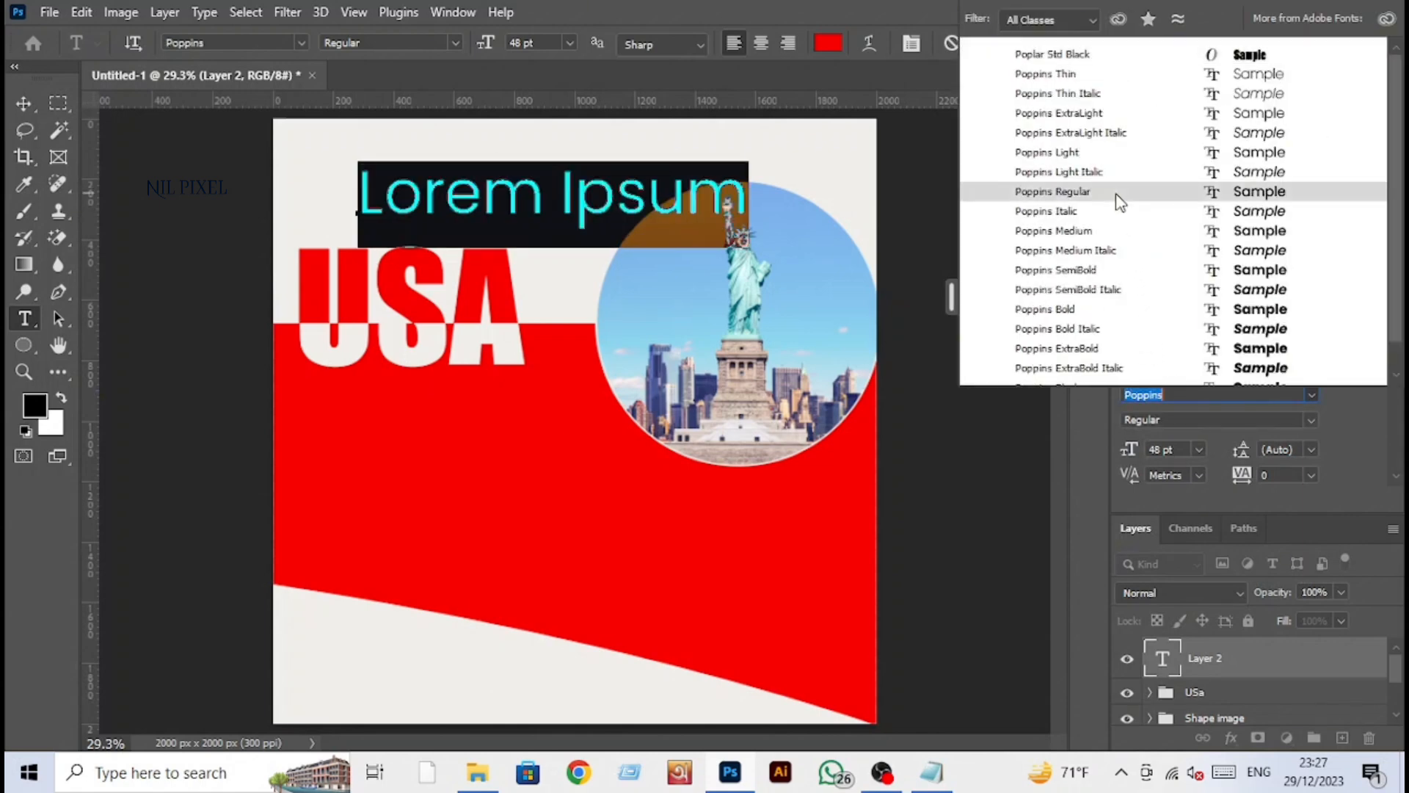
left_click(1116, 195)
type("Stuy")
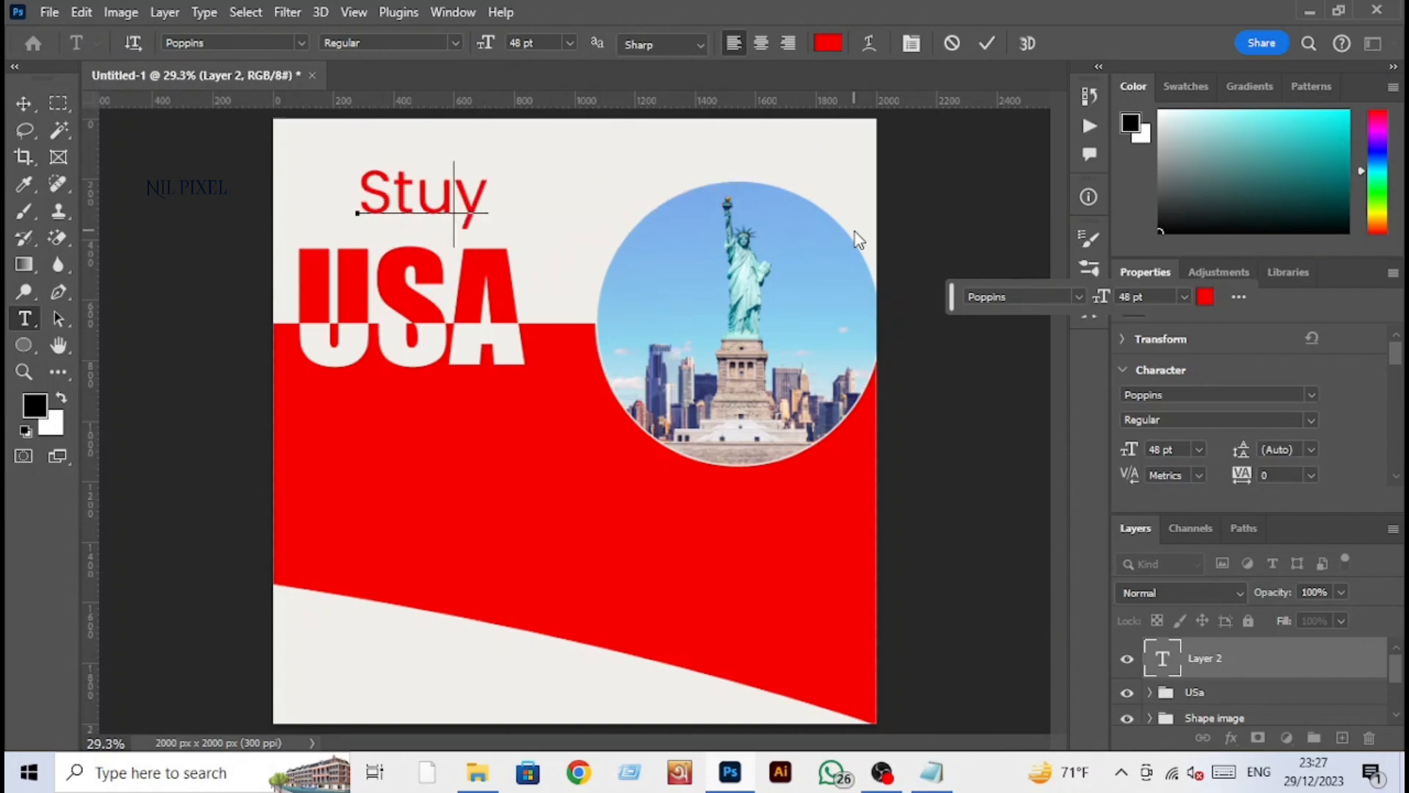
key("BackSpace")
type("du")
key("BackSpace")
type("y In")
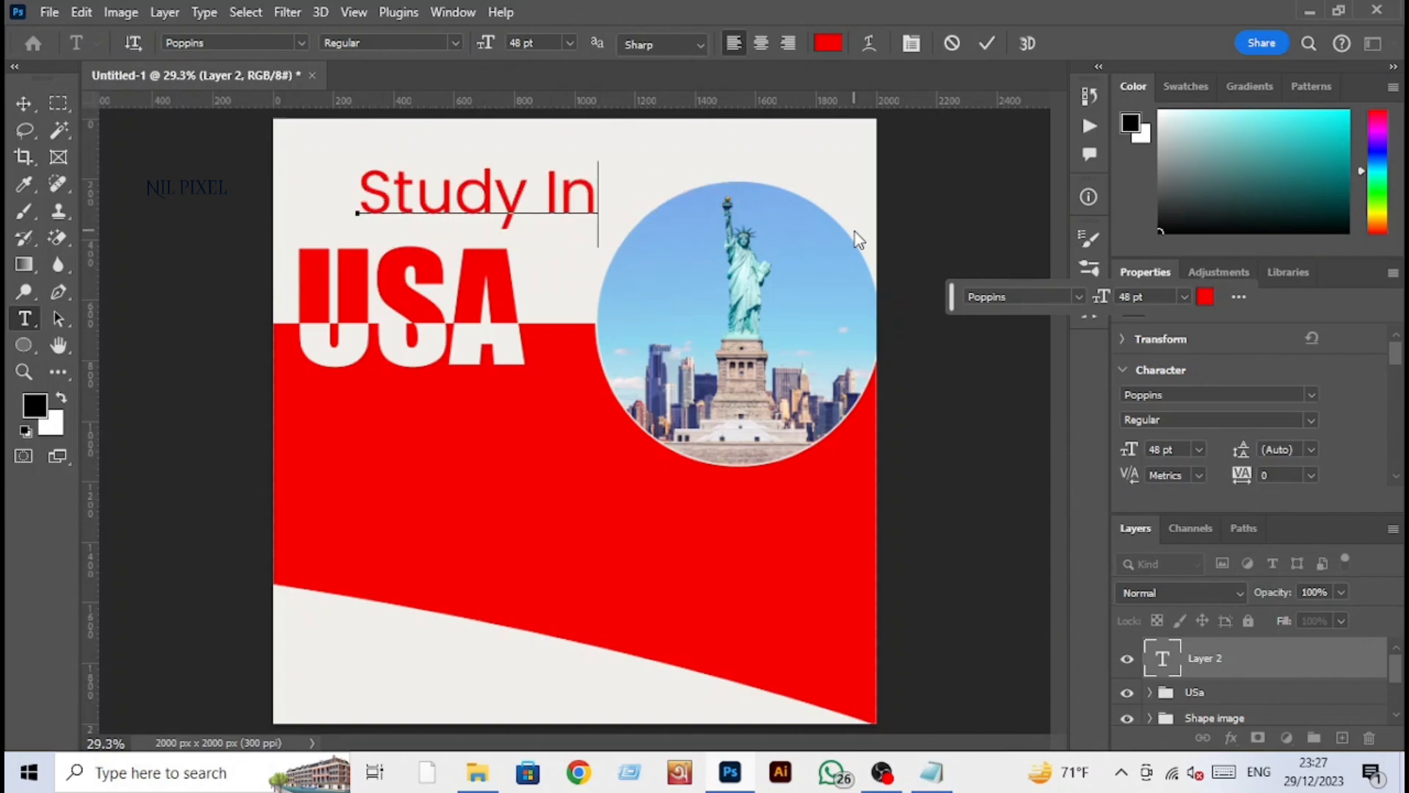
left_click(25, 103)
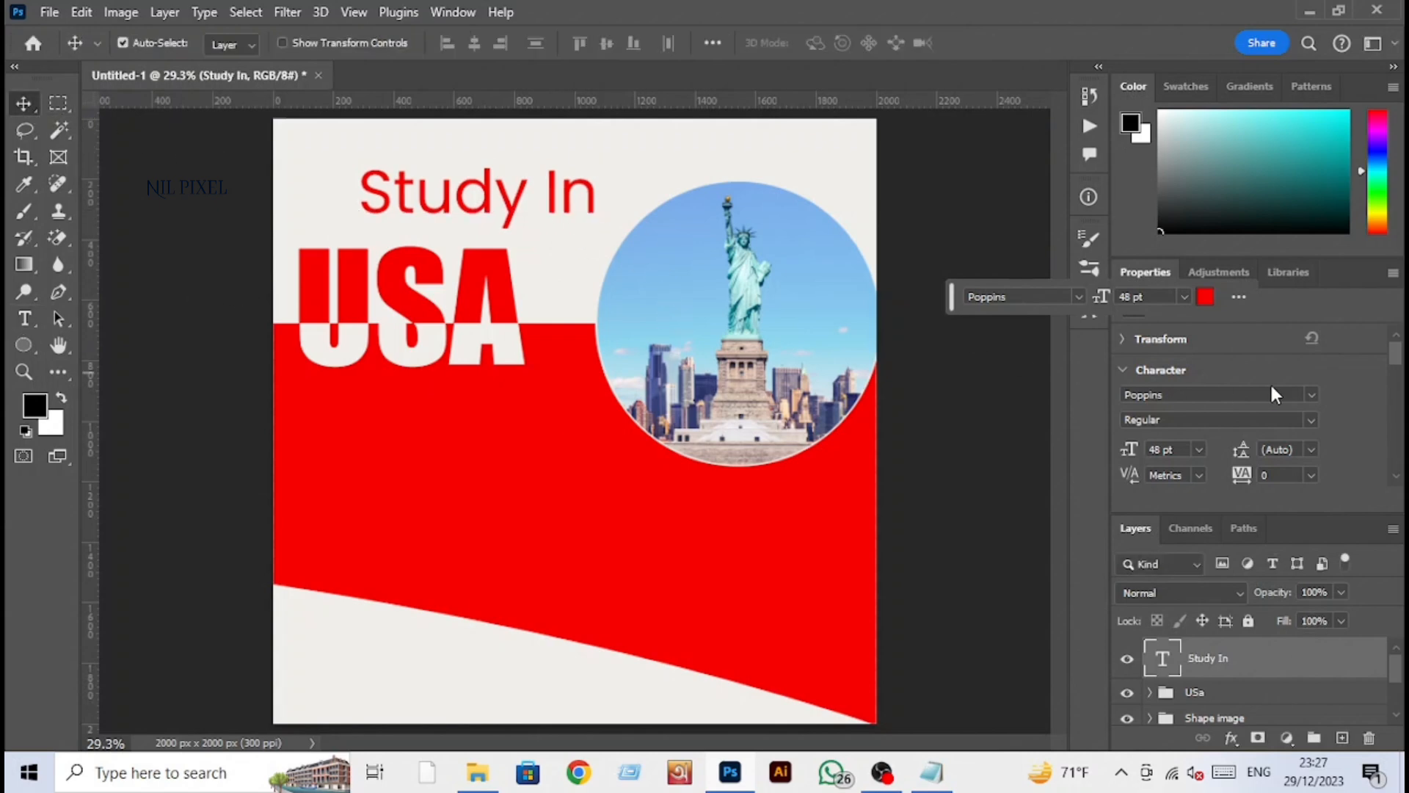
Step: Scale the Study In text to about 44 pt and place it directly above the USA title, flush with its left edge
key("ctrl+t")
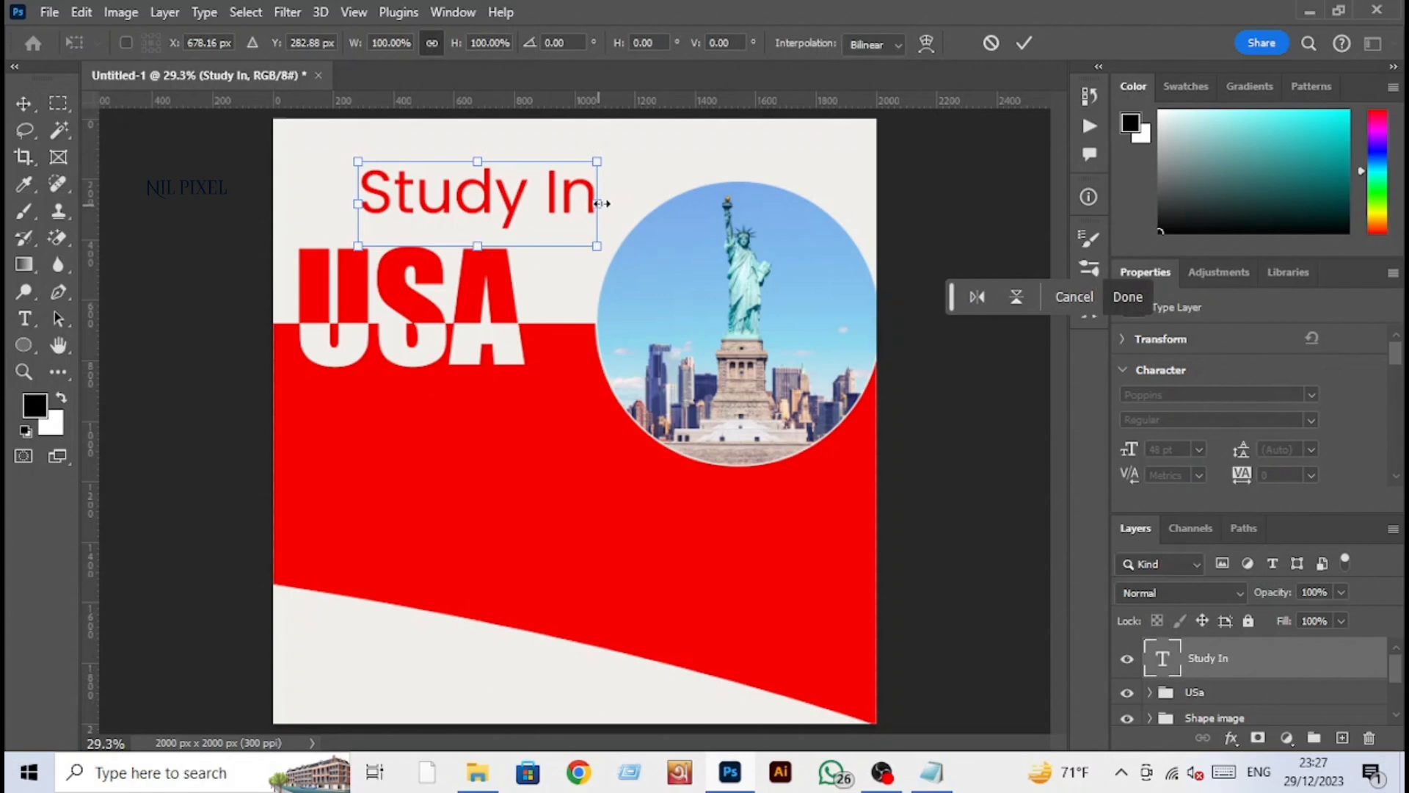
left_click_drag(597, 205, 512, 228)
key("Return")
key("ctrl+t")
key("Return")
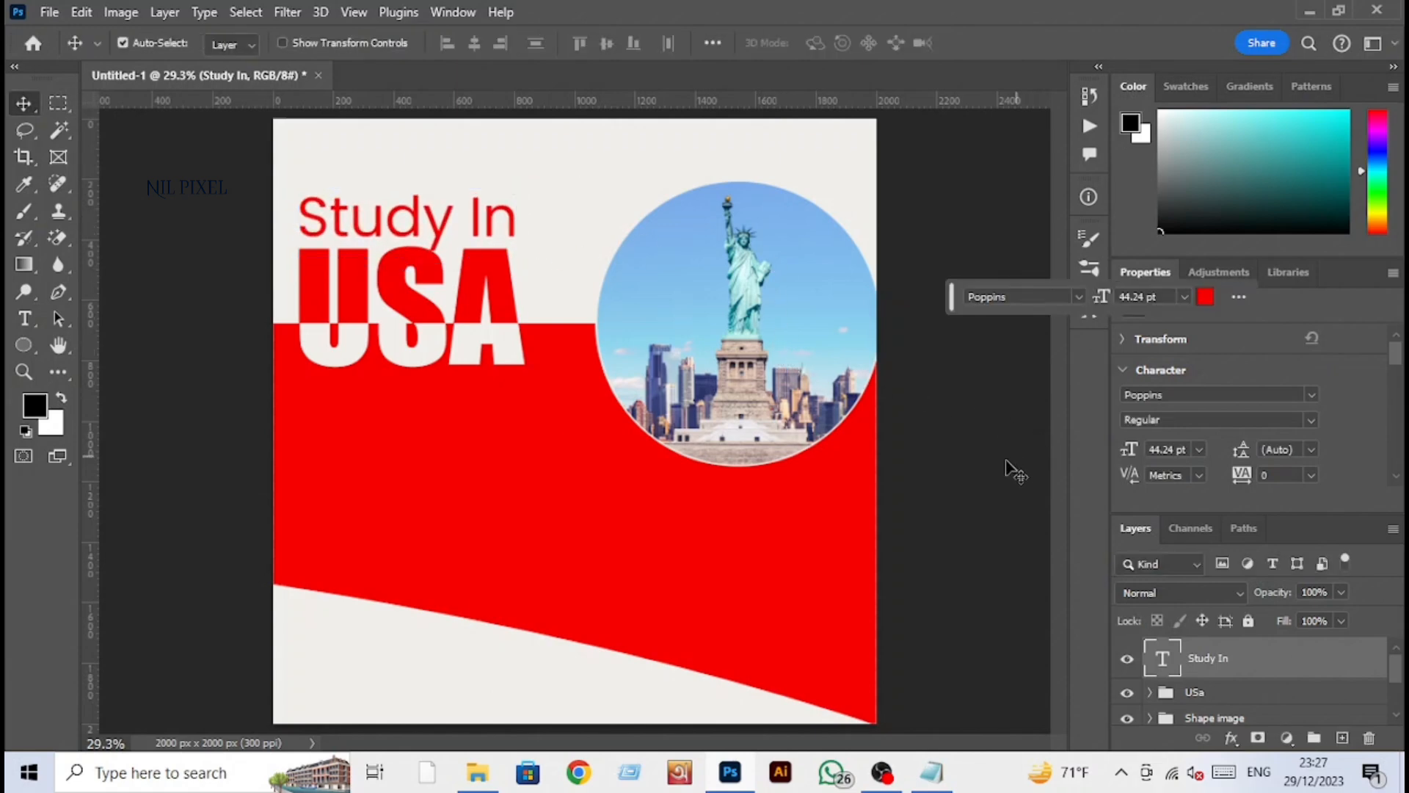
Step: Draw a 48 px off-white circle as a bullet below the USA title, at about X 88 px, Y 930 px
key("alt+Tab")
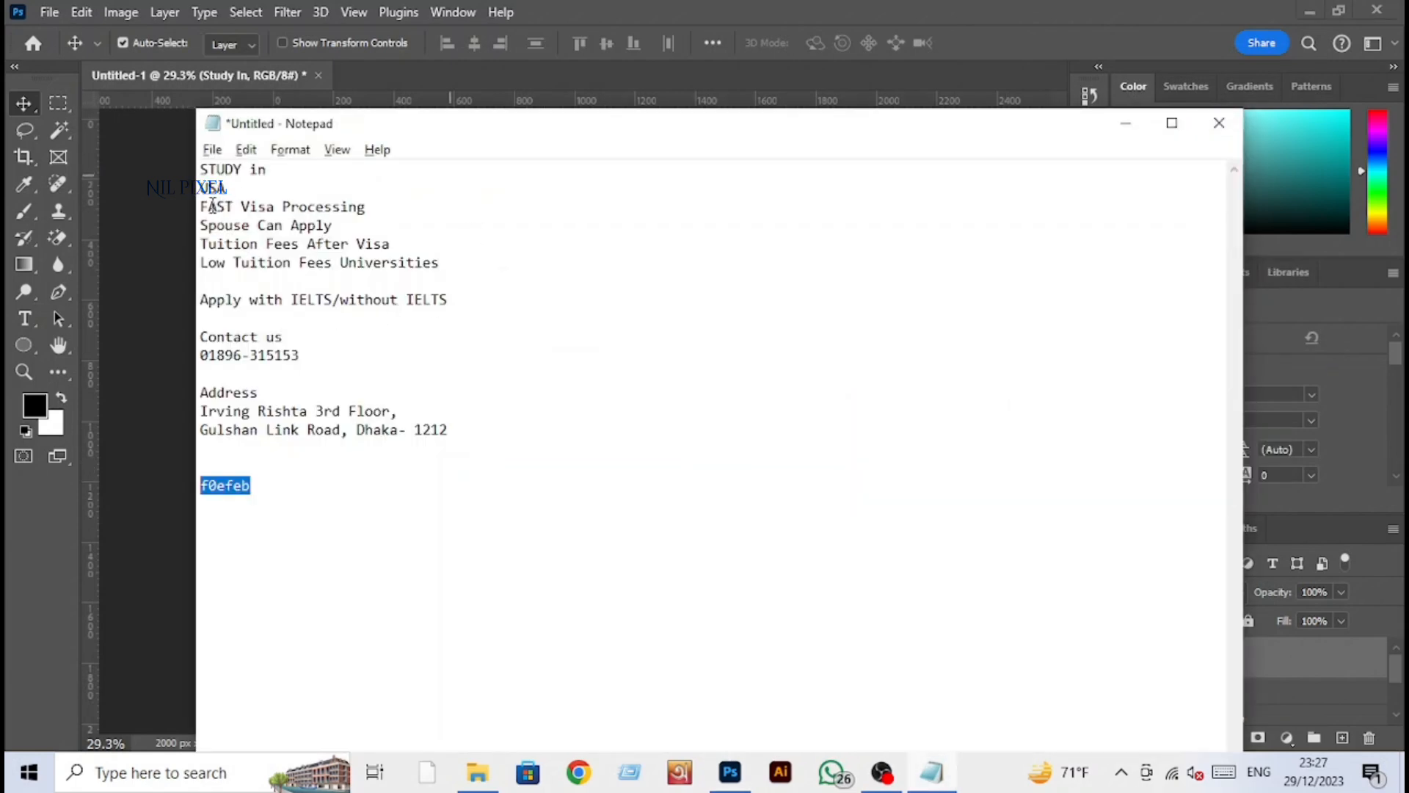
key("alt+Tab")
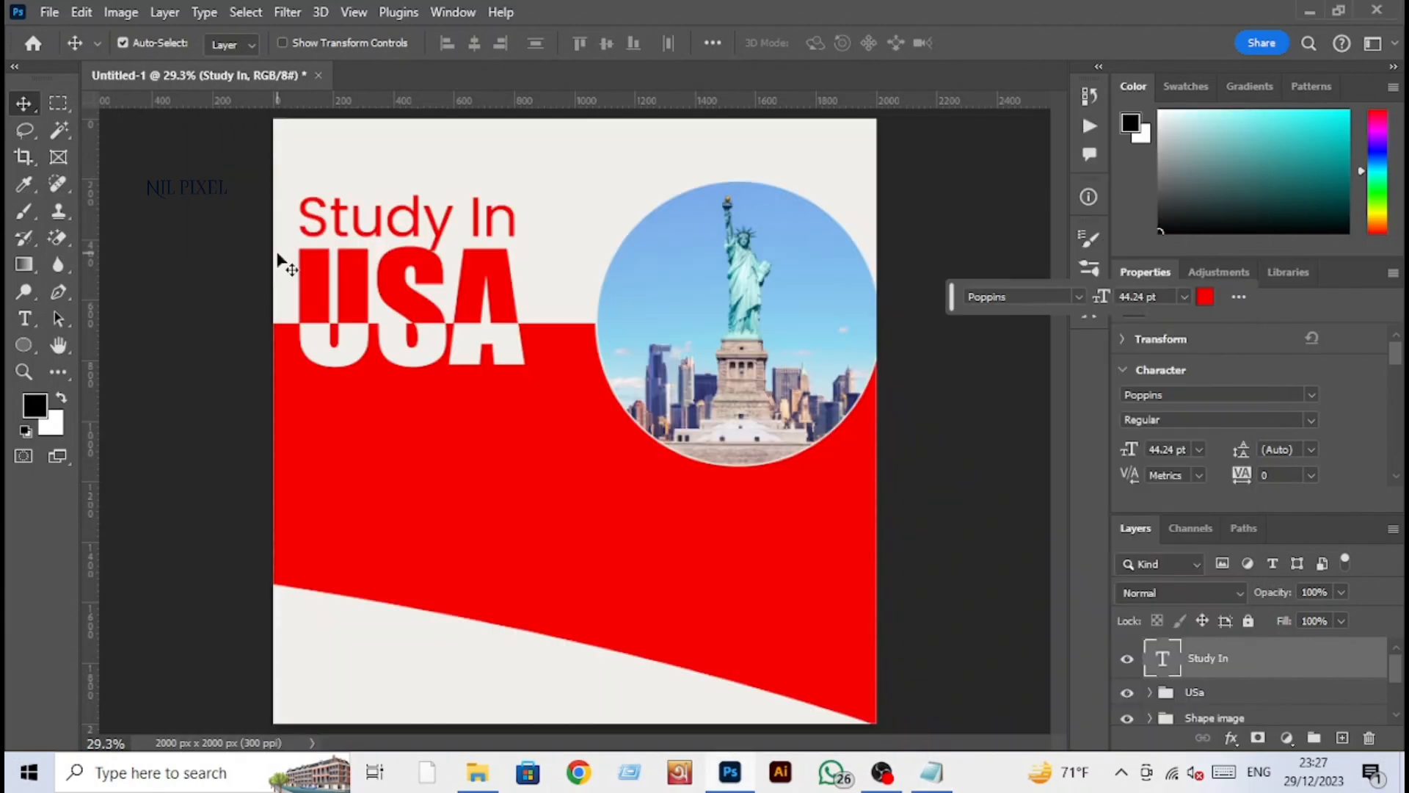
key("alt+Tab")
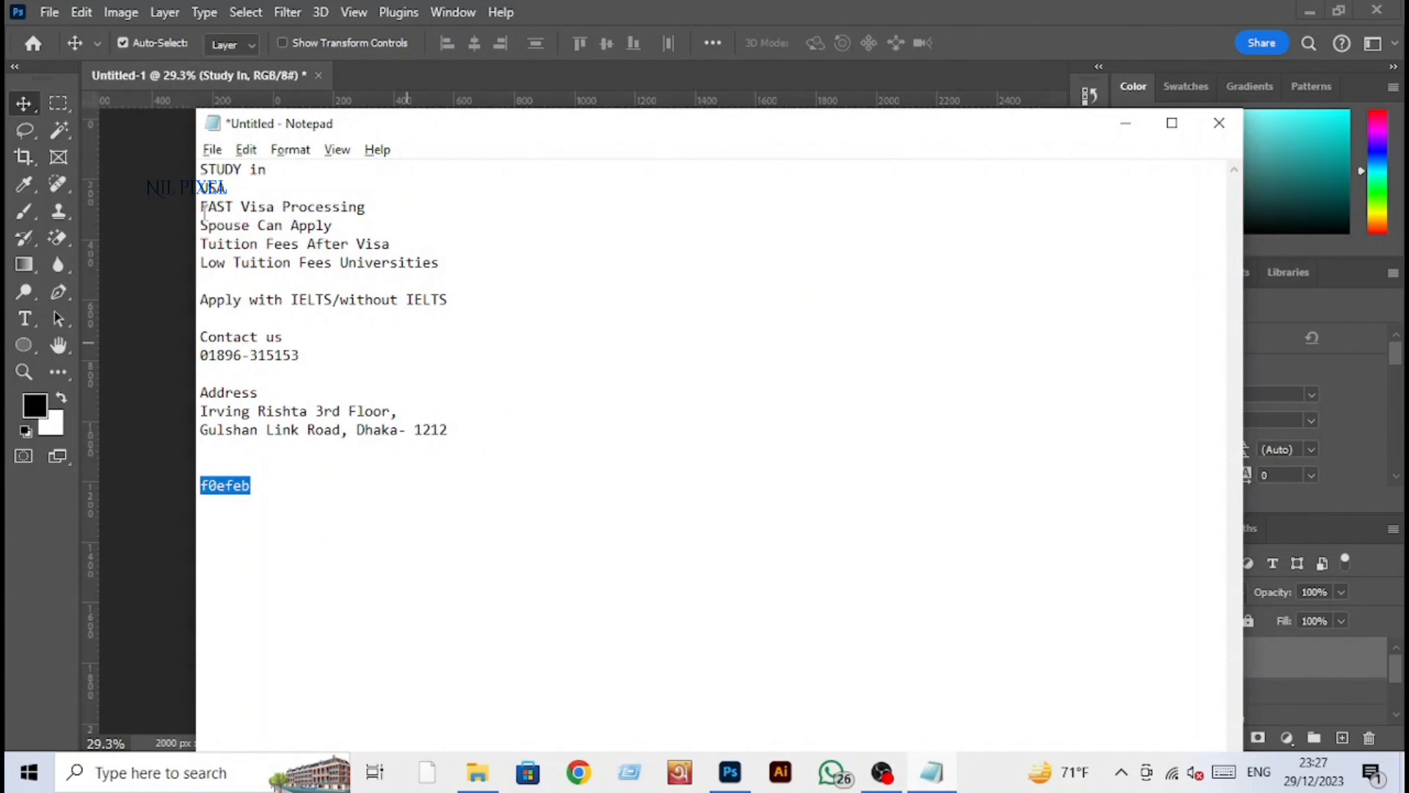
key("alt+Tab")
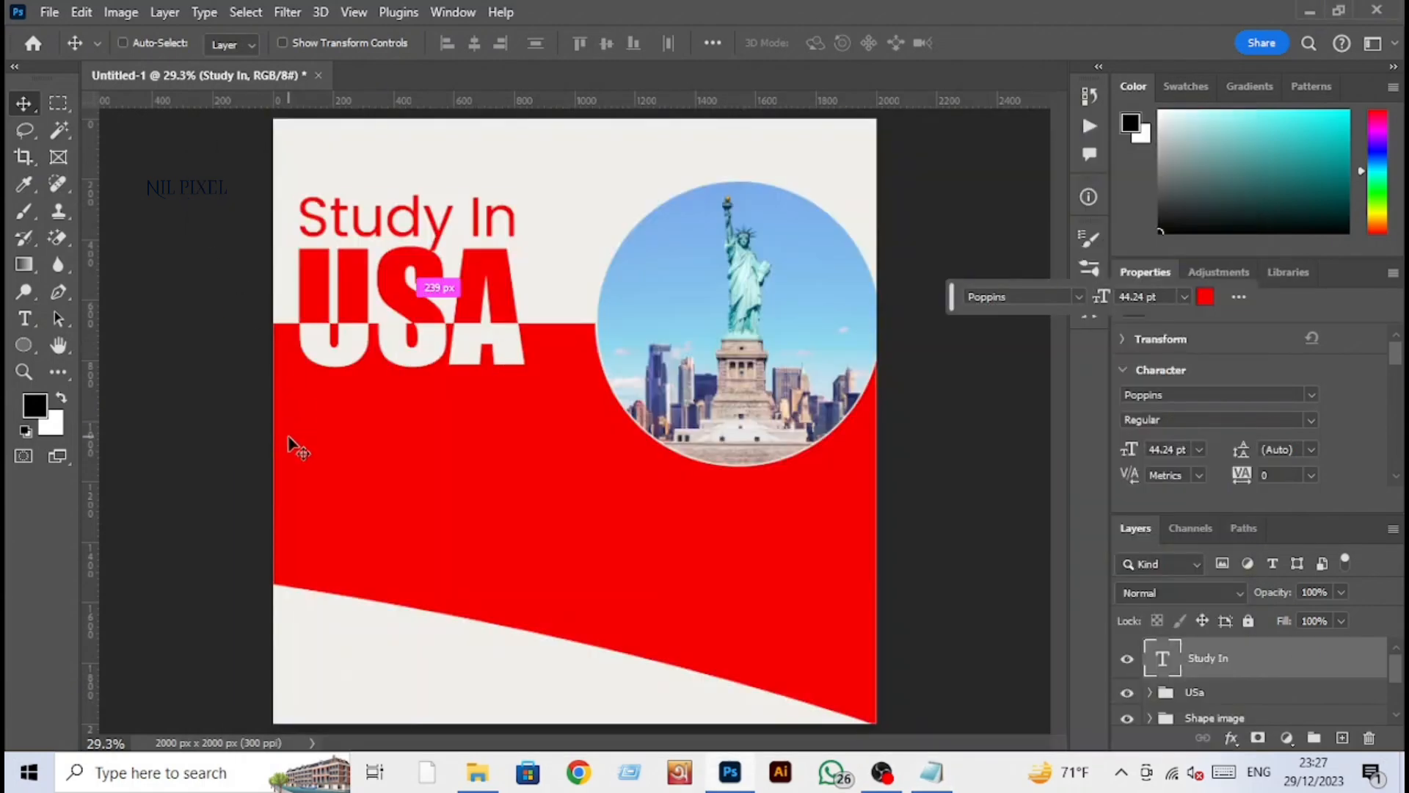
key("ctrl+plus")
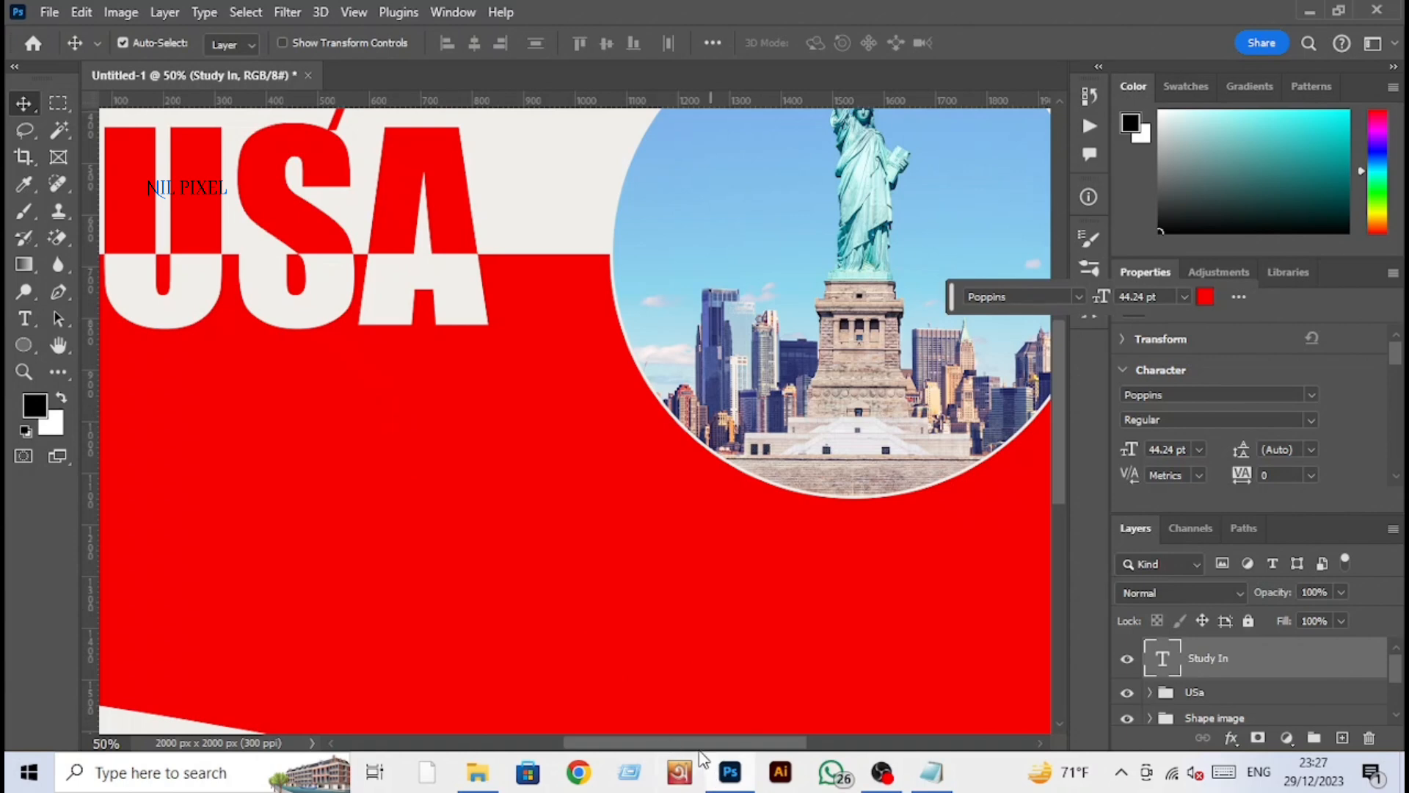
left_click_drag(701, 749, 591, 745)
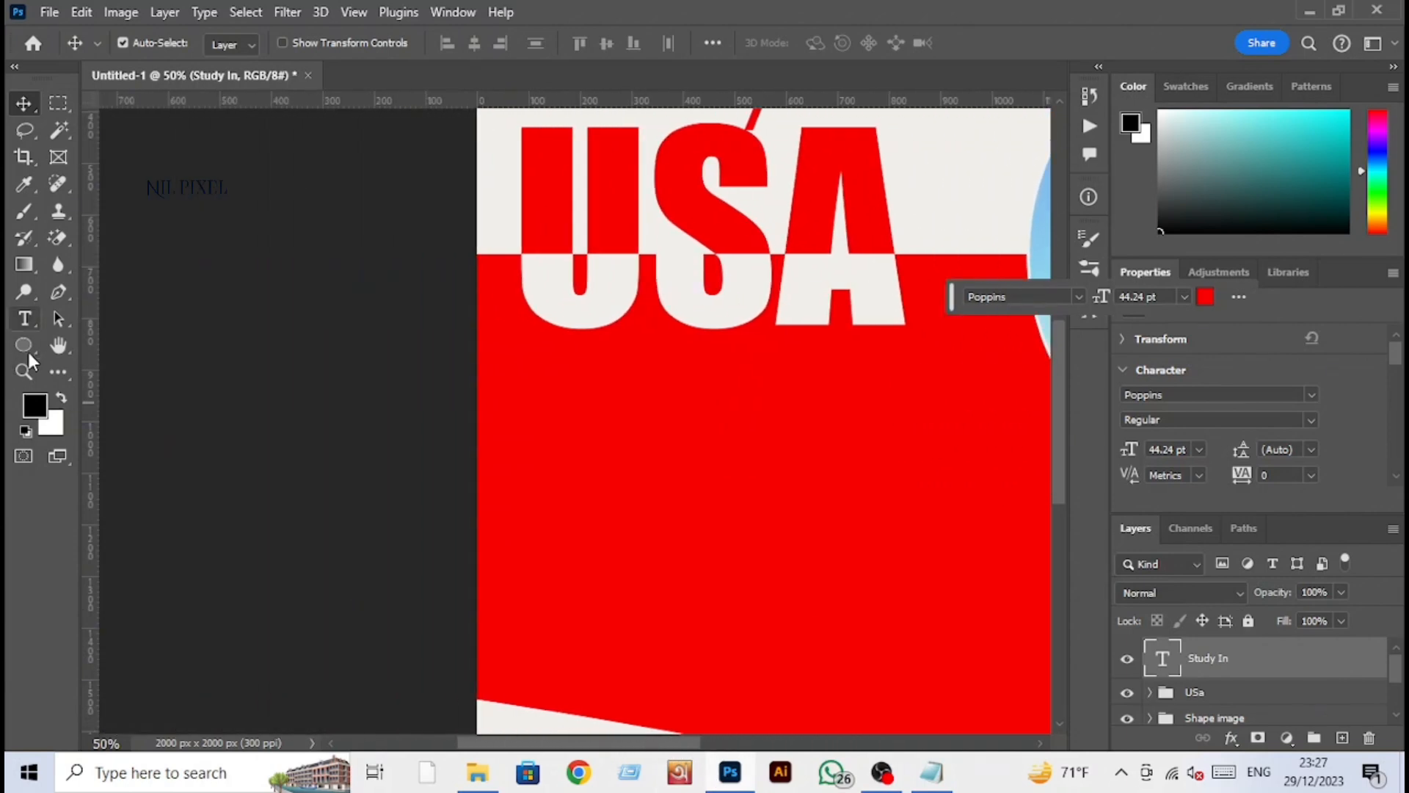
left_click_drag(30, 360, 88, 362)
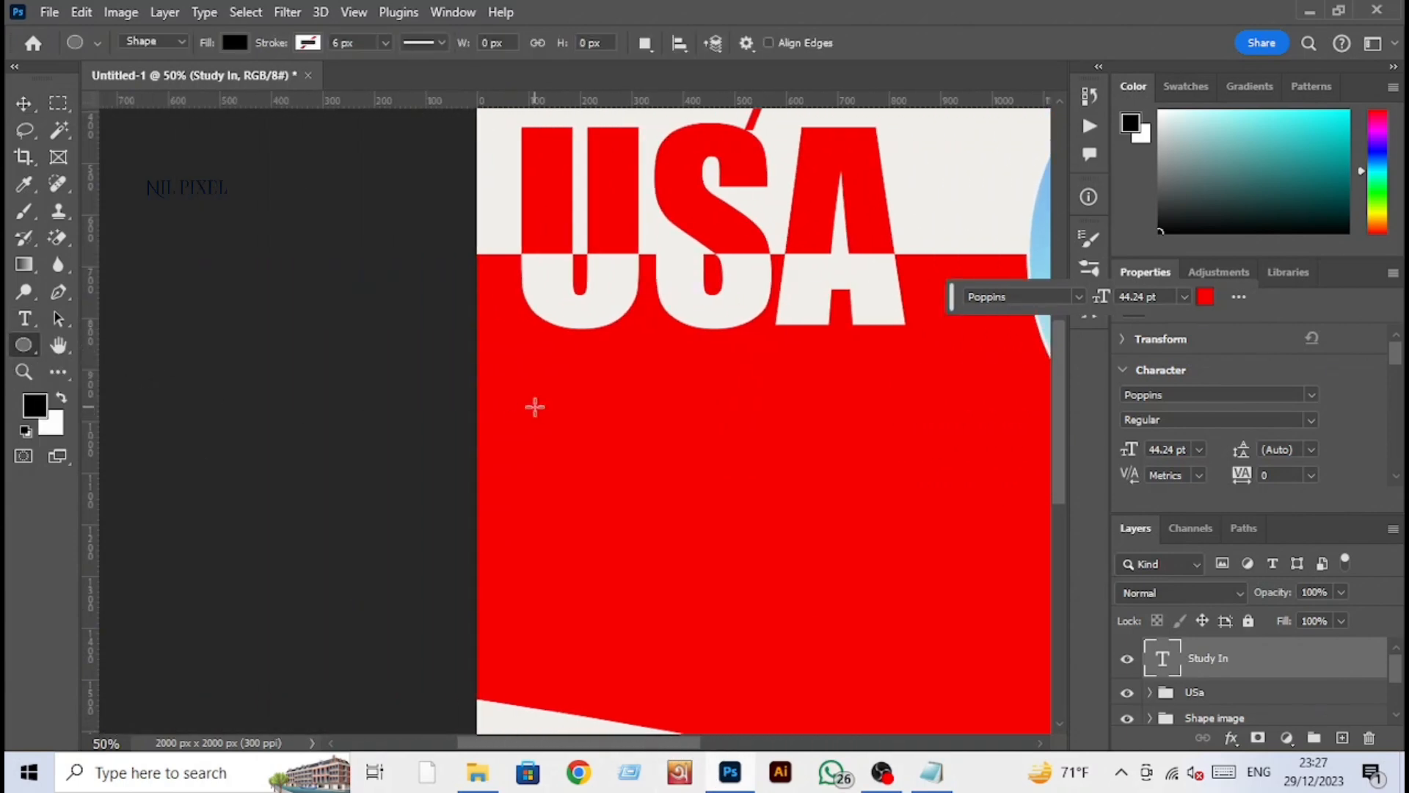
left_click_drag(524, 383, 555, 413)
left_click(235, 44)
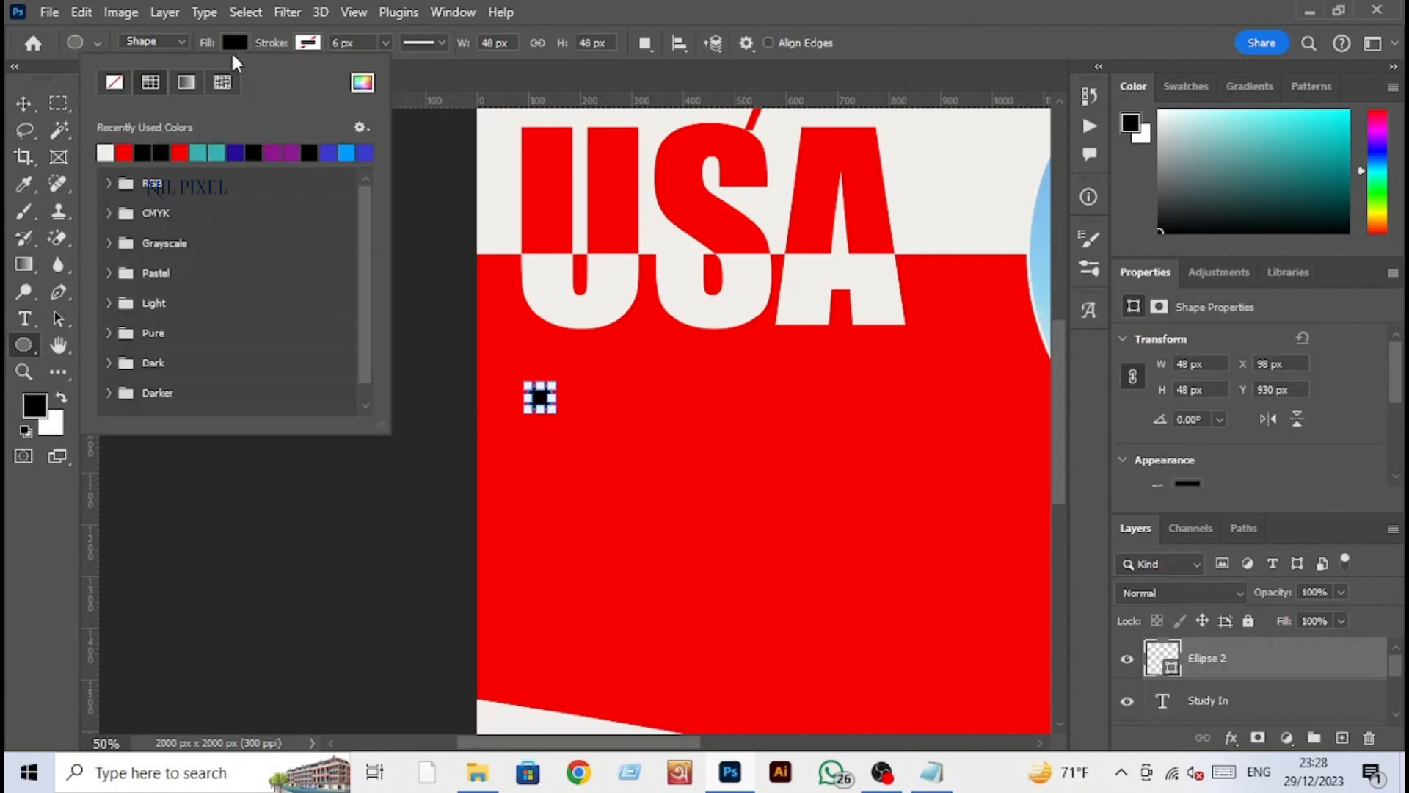
left_click(107, 152)
left_click(23, 103)
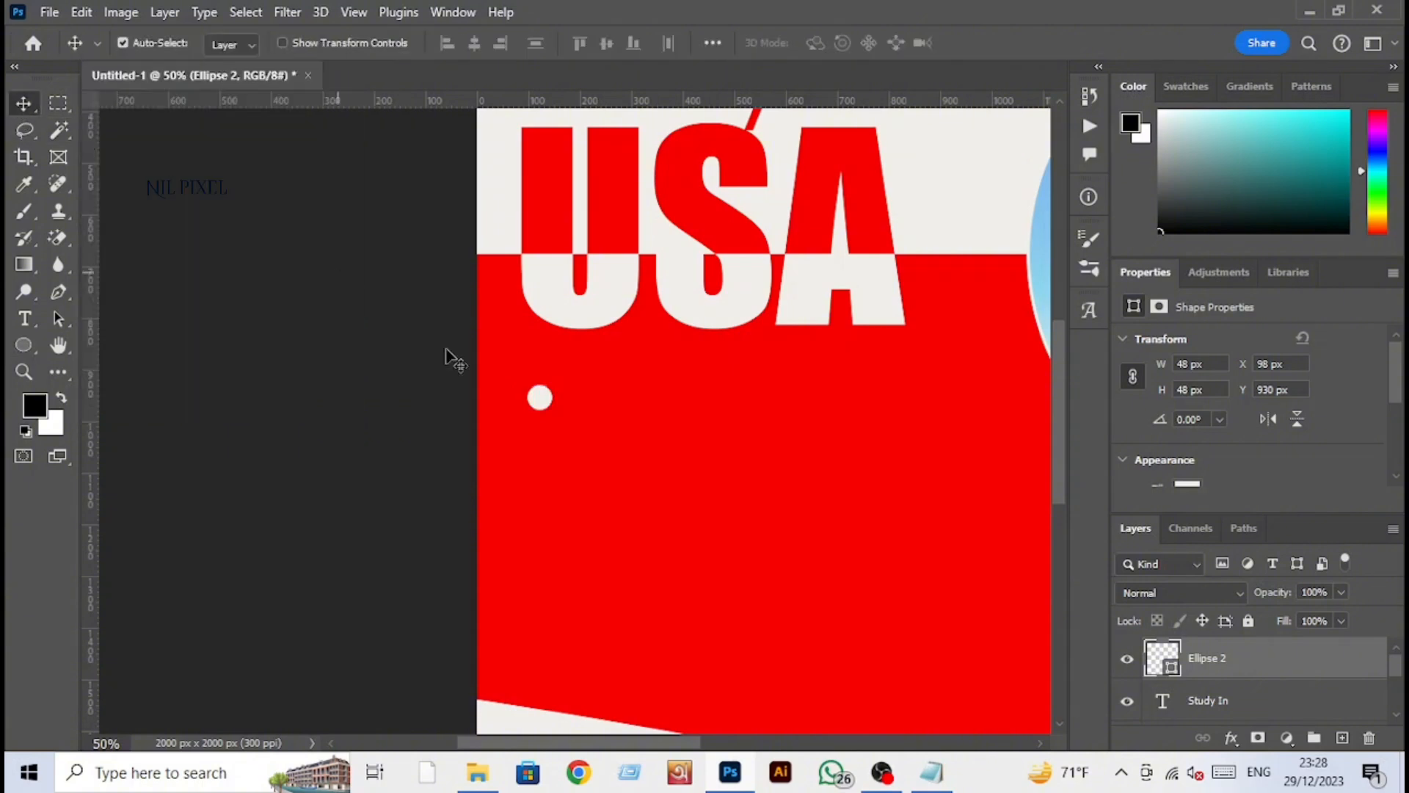
left_click_drag(541, 403, 541, 405)
Step: Duplicate the circle bullet downward four times at 70 px intervals to form a vertical column of five
scroll(557, 414, "down", 2)
scroll(547, 418, "down", 1)
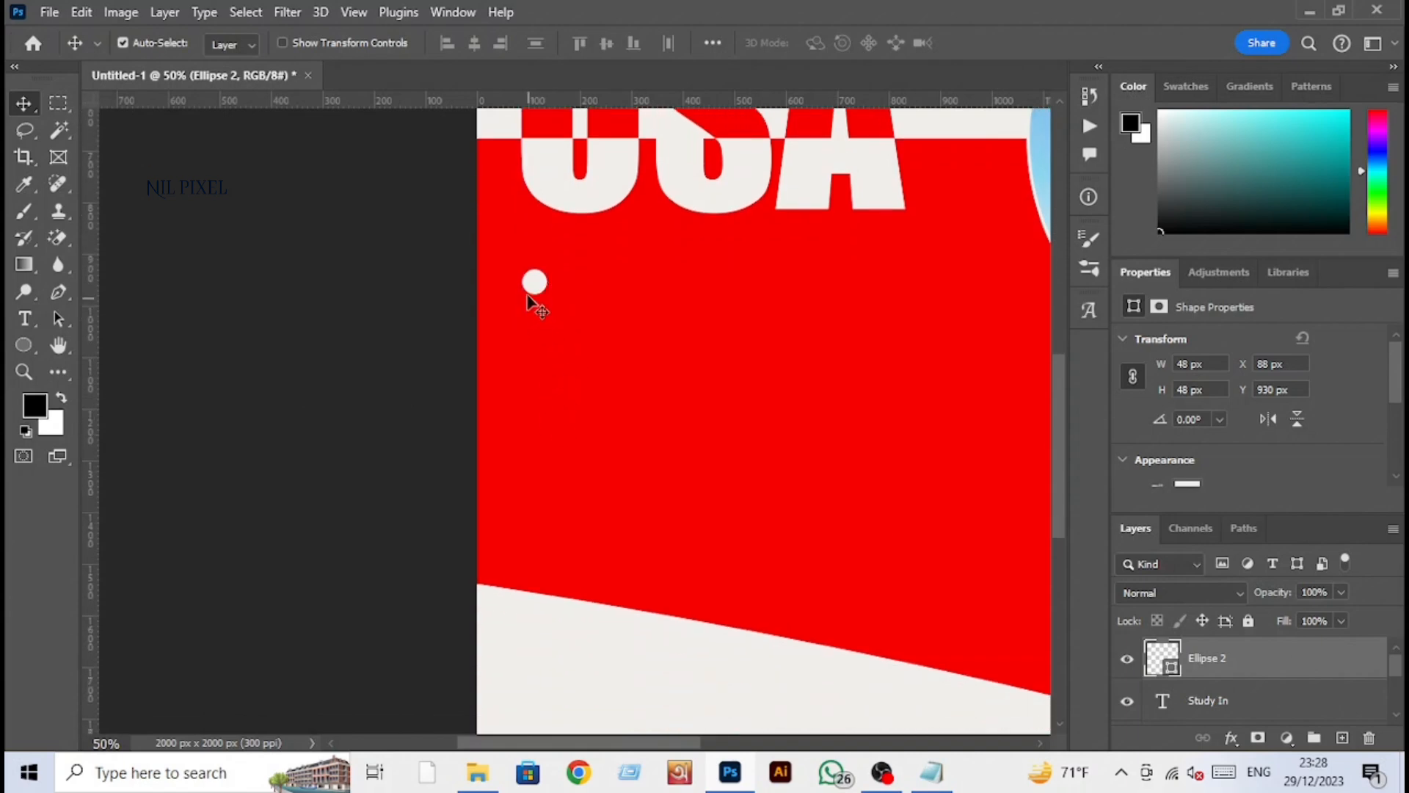
left_click_drag(535, 285, 536, 323)
key("alt+Tab")
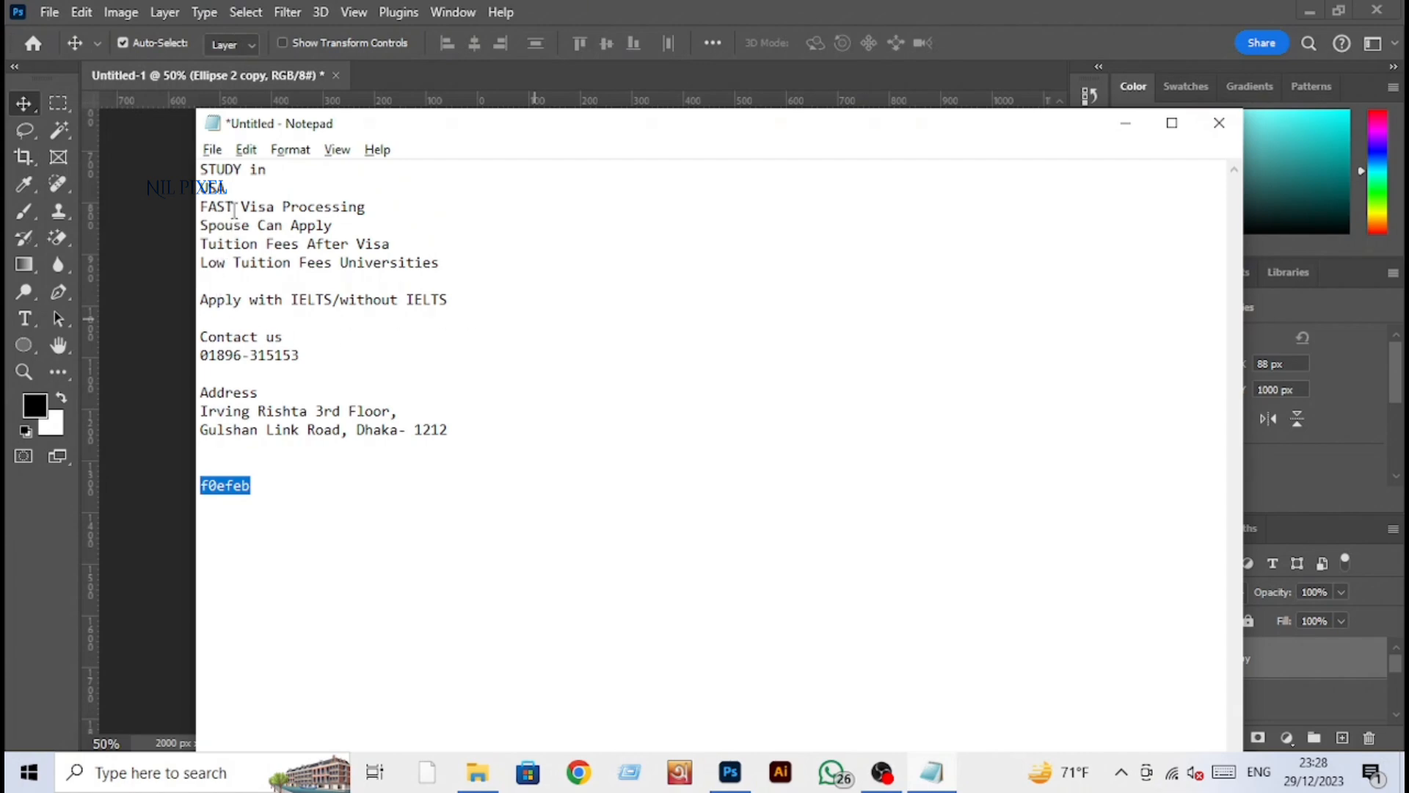
key("alt+Tab")
left_click_drag(534, 319, 535, 422)
Step: Switch to the Notepad notes and copy the line "FAST Visa Processing"
key("alt+Tab")
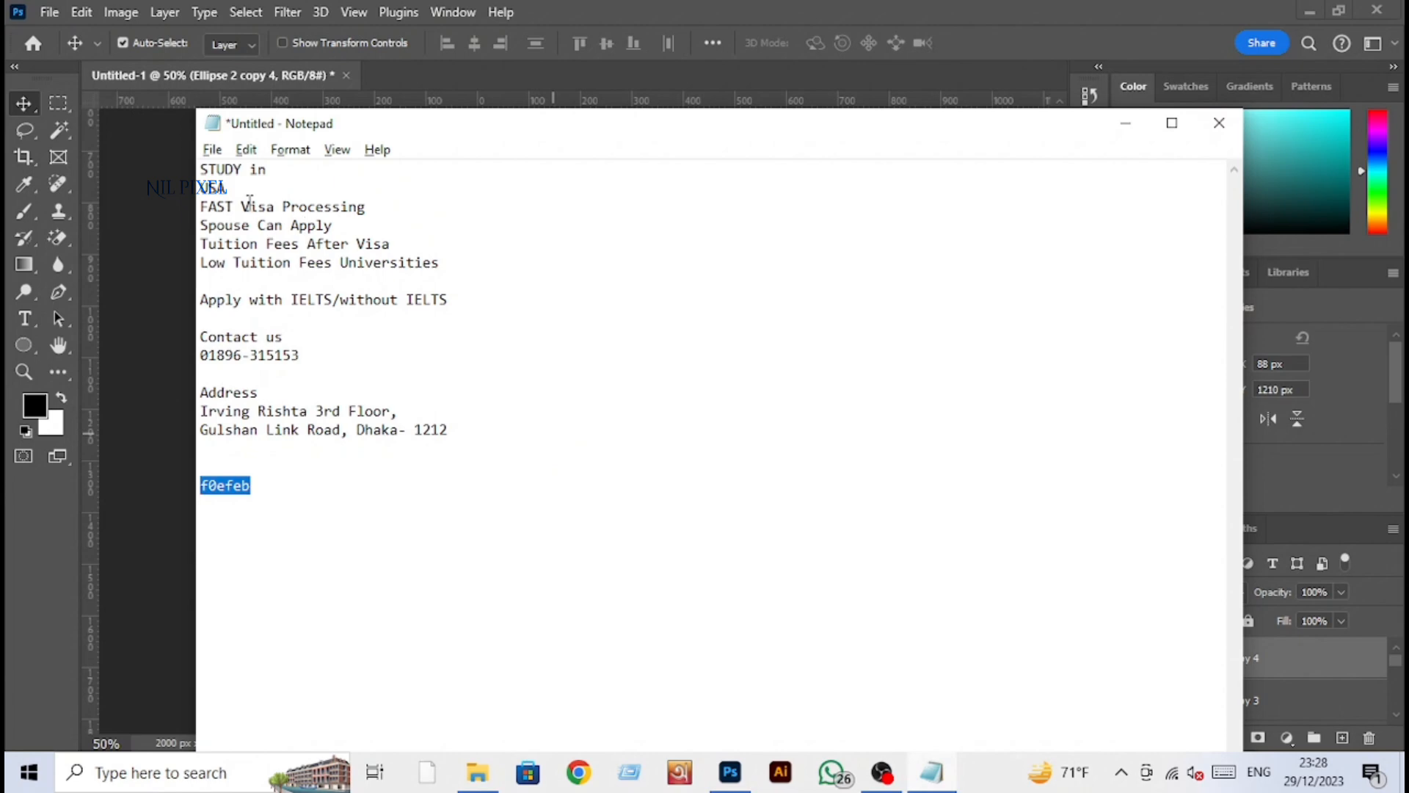
left_click(375, 208)
left_click(190, 211, "shift")
key("ctrl+c")
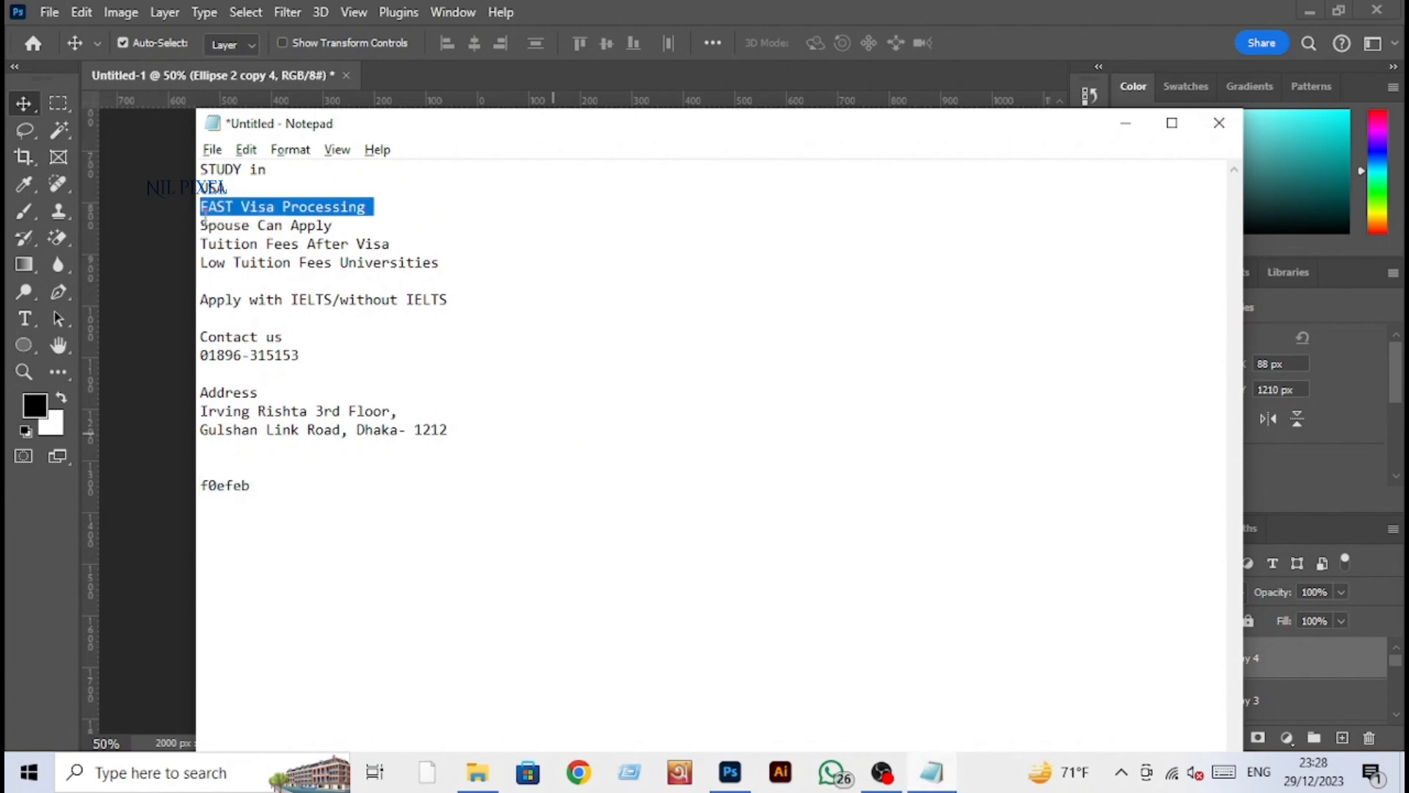
Step: Return to Photoshop and add a Poppins text layer to the right of the first bullet, 18 pt, coloured white (ffffff)
key("alt+Tab")
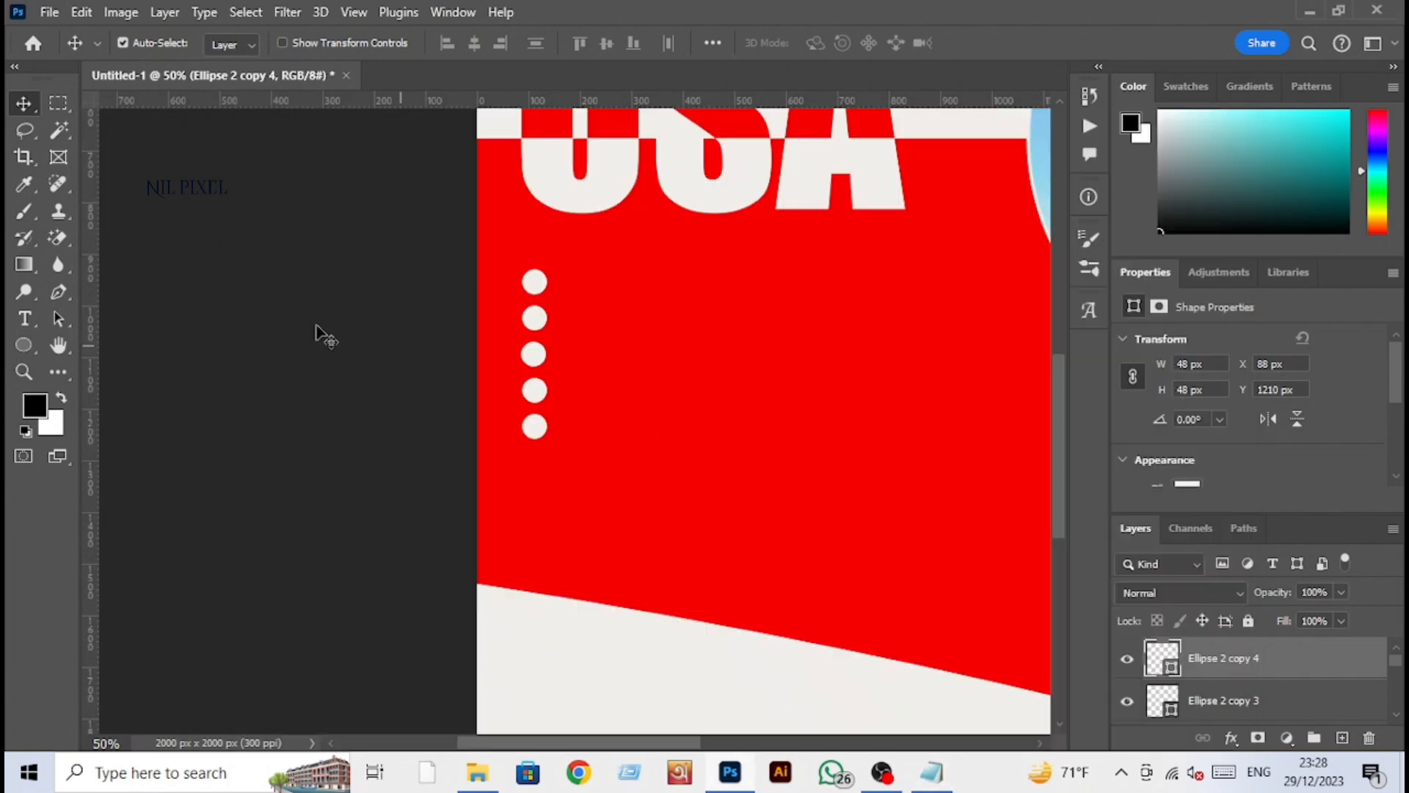
left_click(23, 323)
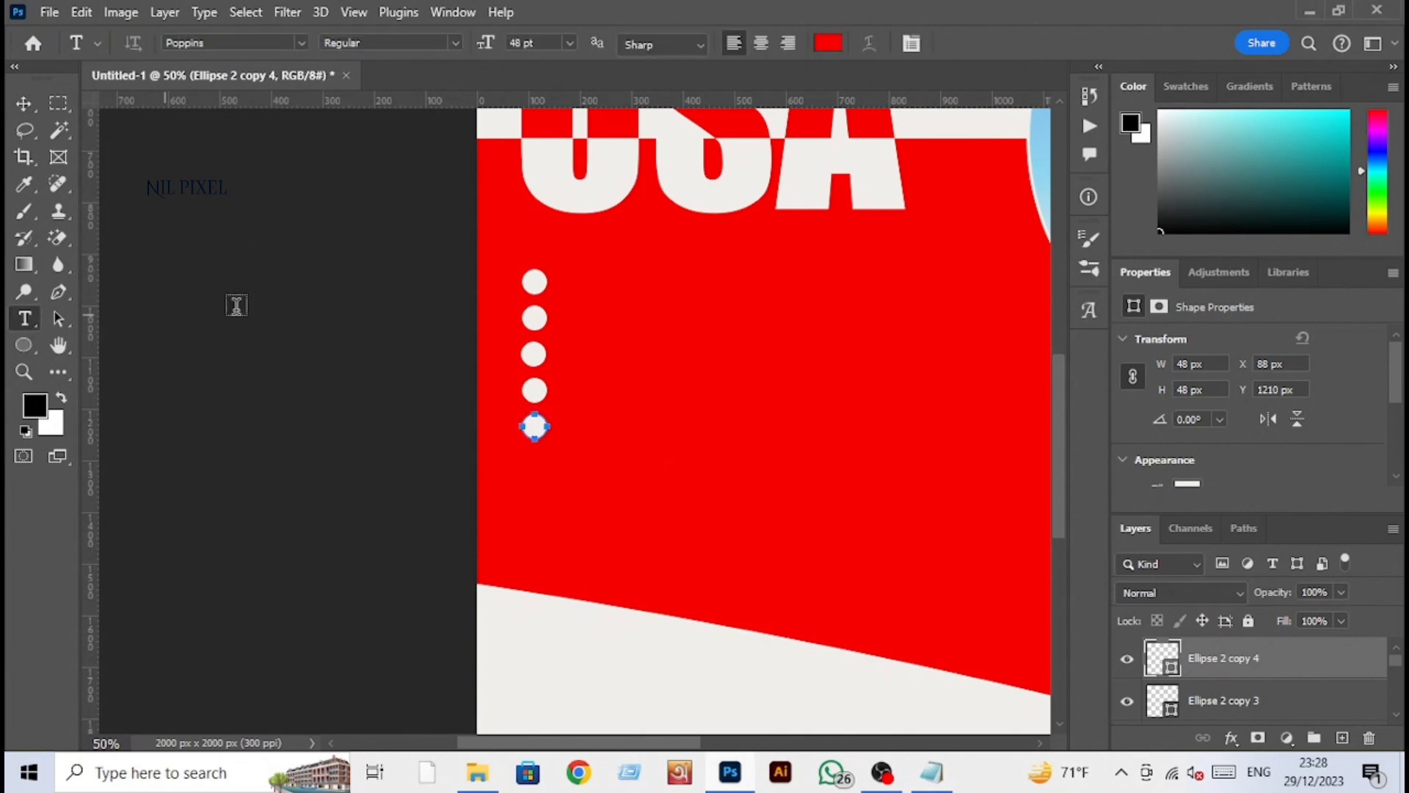
left_click(588, 284)
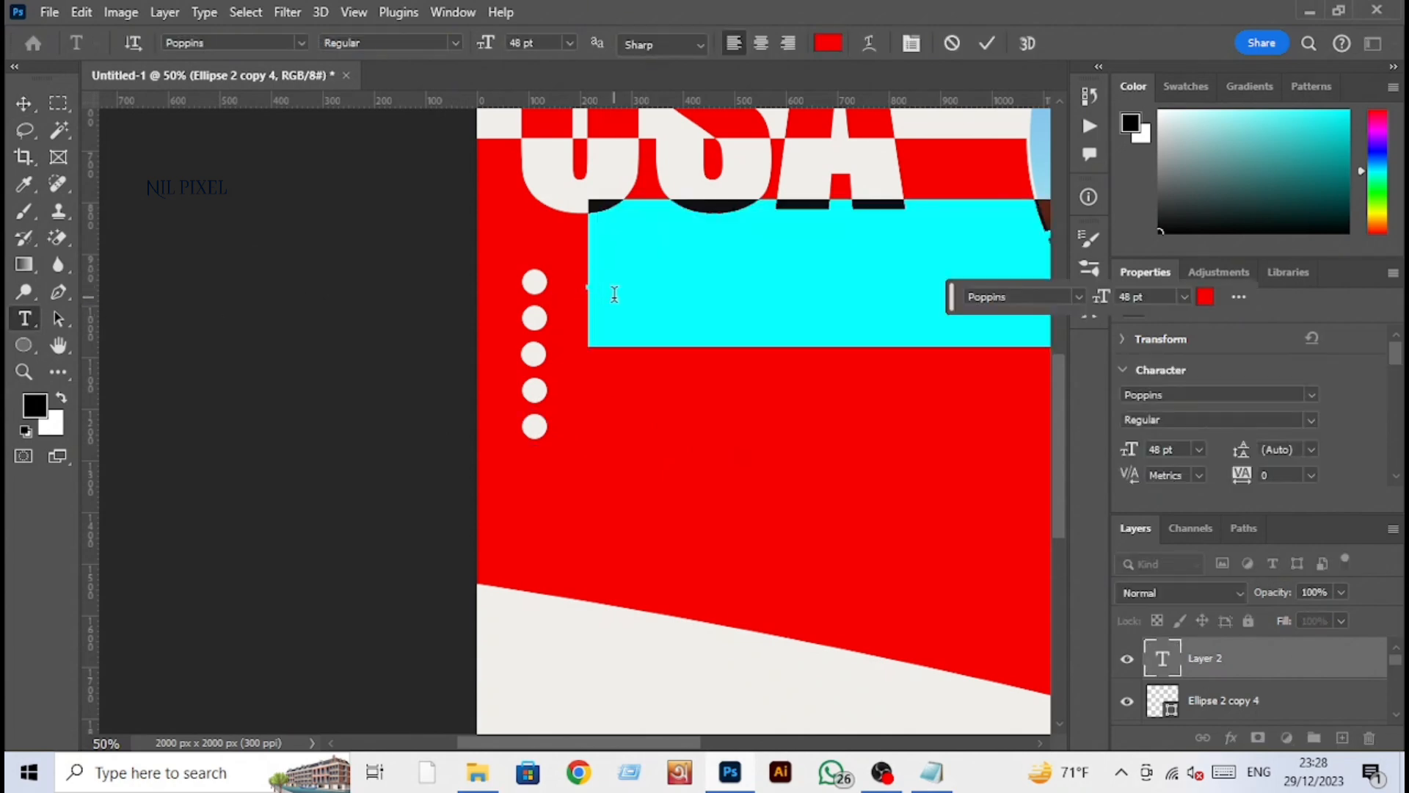
left_click(1202, 451)
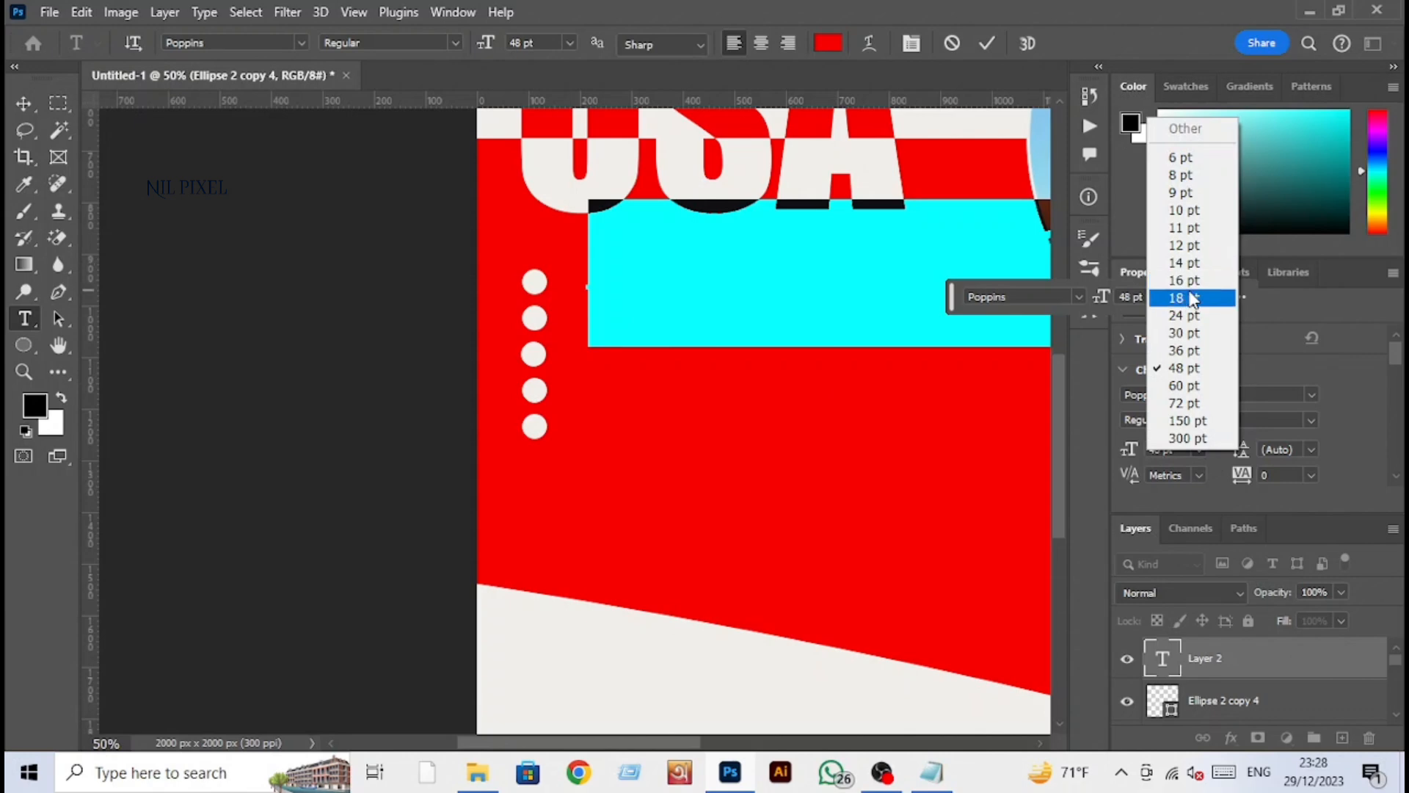
left_click(1183, 297)
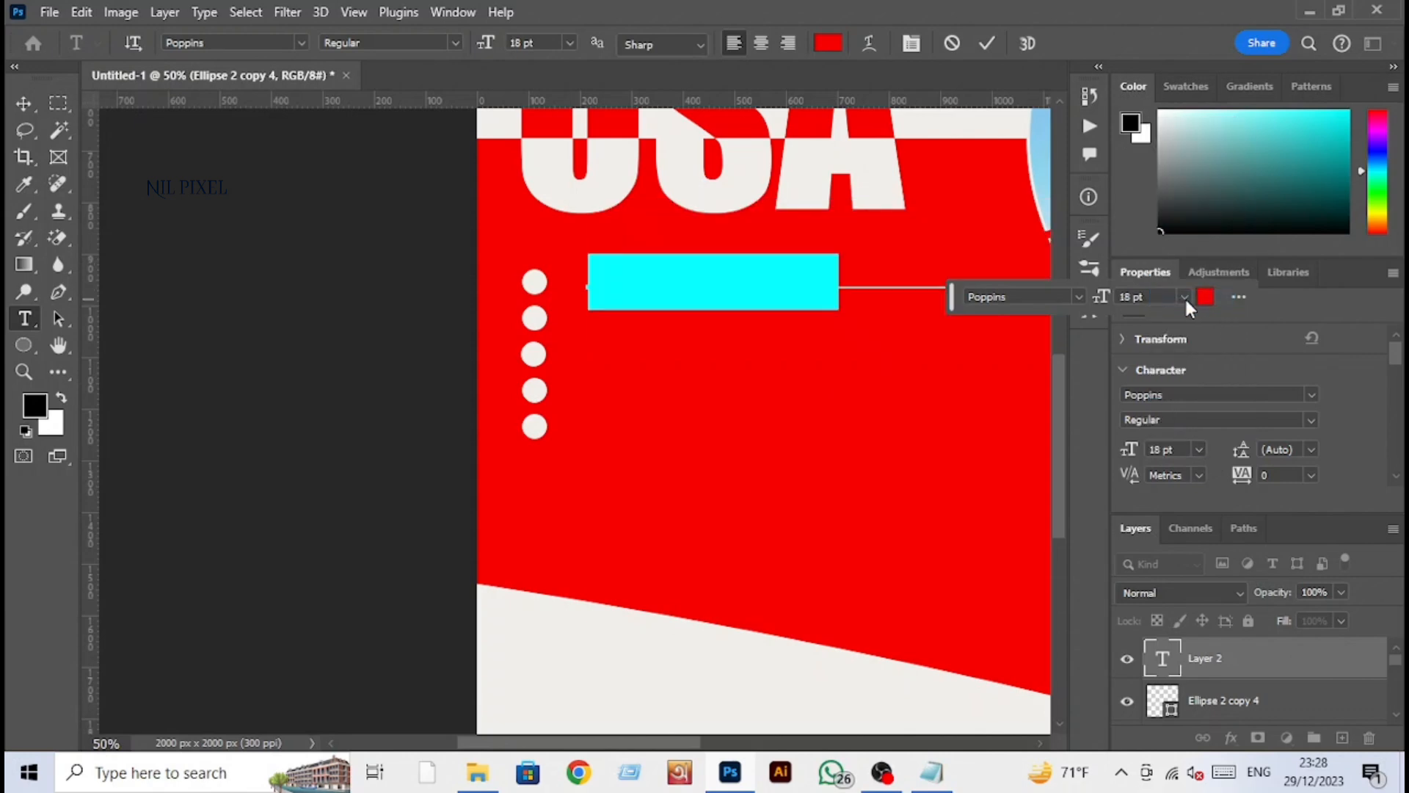
left_click(19, 101)
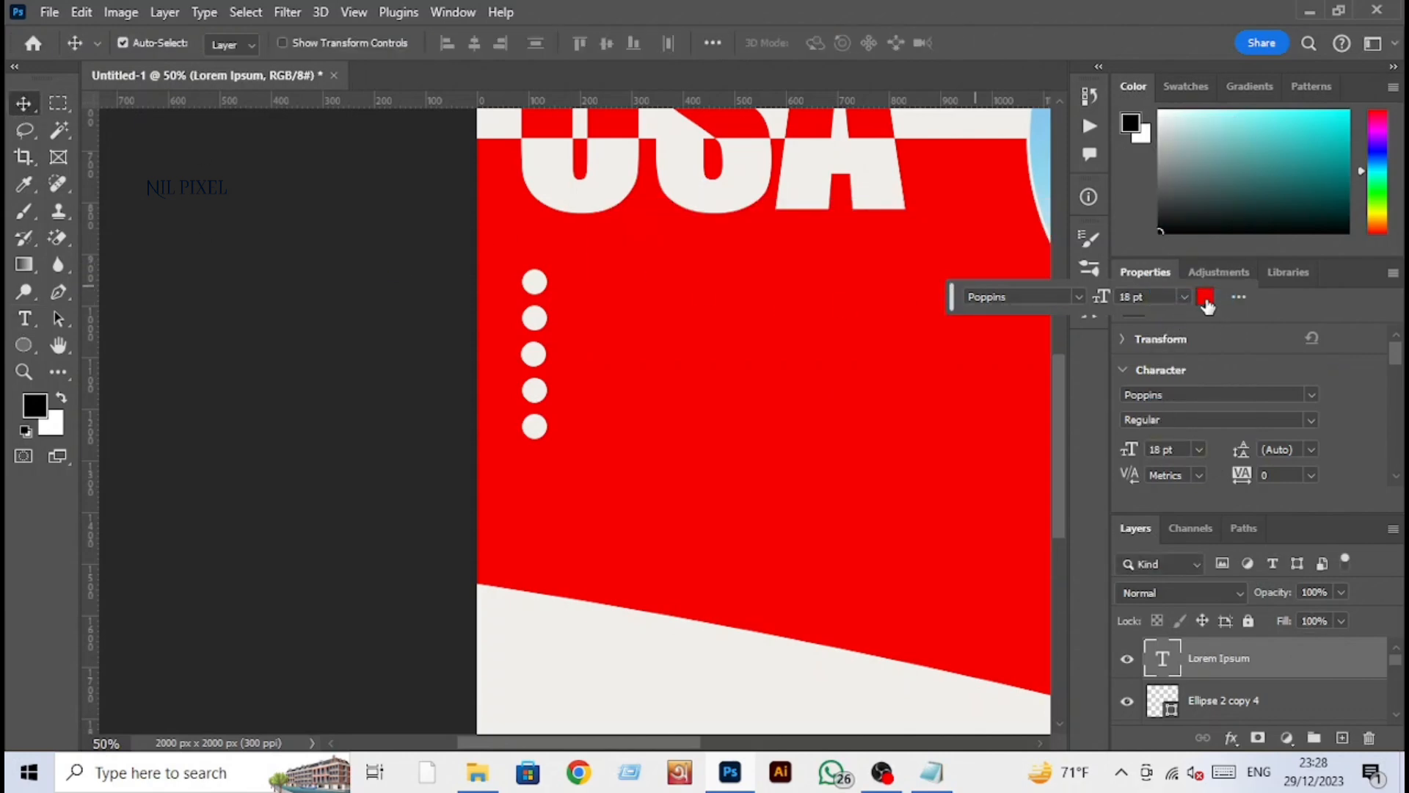
left_click(1205, 297)
left_click_drag(944, 346, 860, 209)
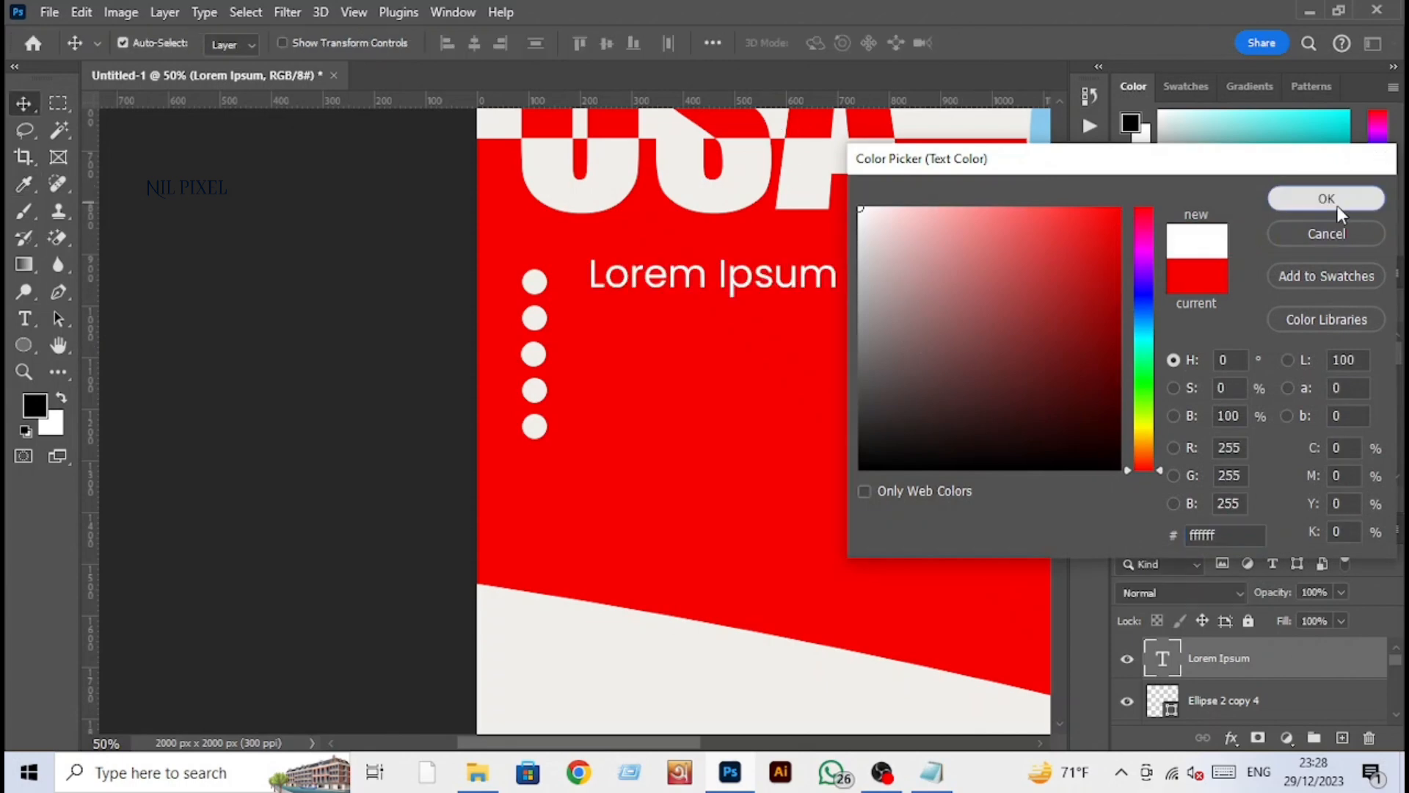
left_click(1353, 203)
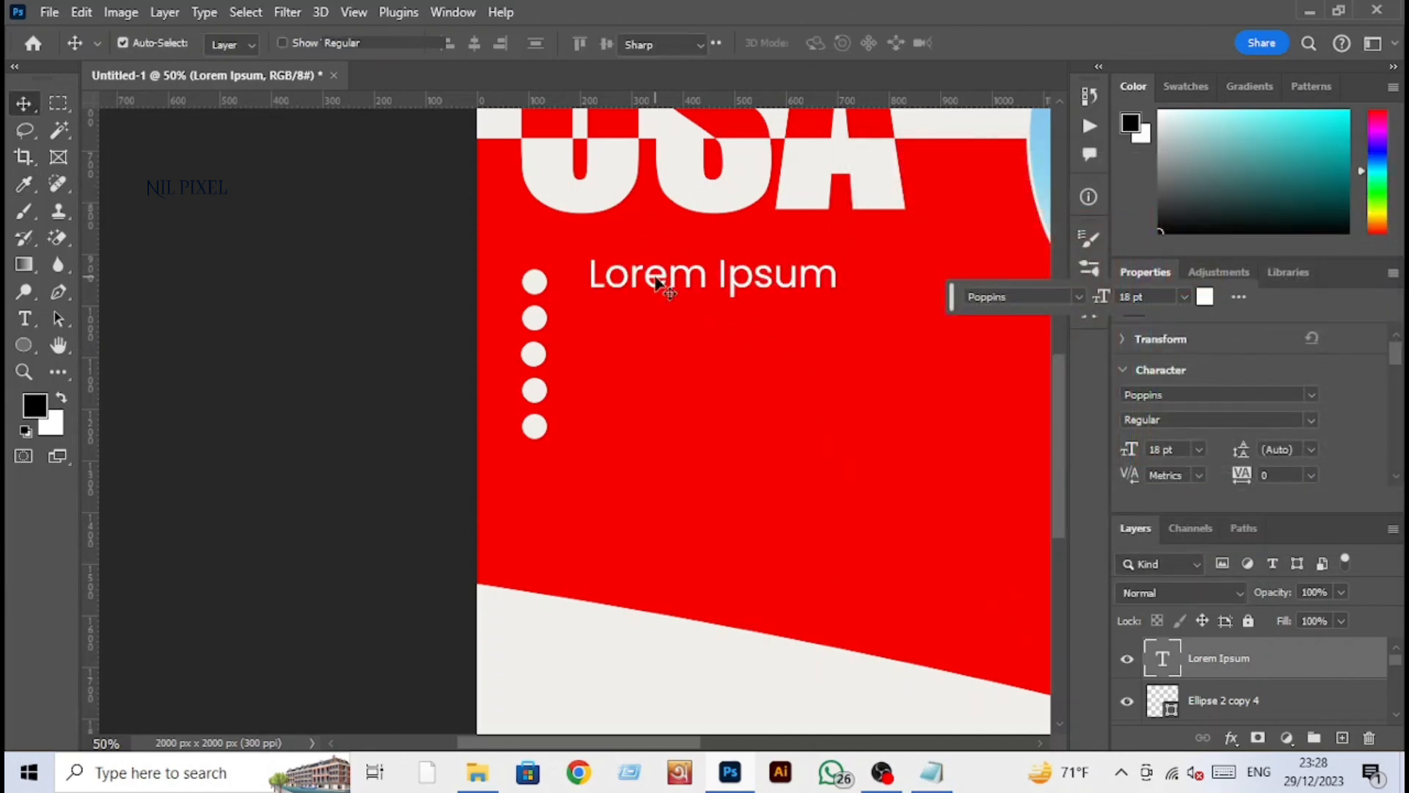
Step: Replace the placeholder text with the copied line "FAST Visa Processing"
double_click(658, 283)
key("ctrl+v")
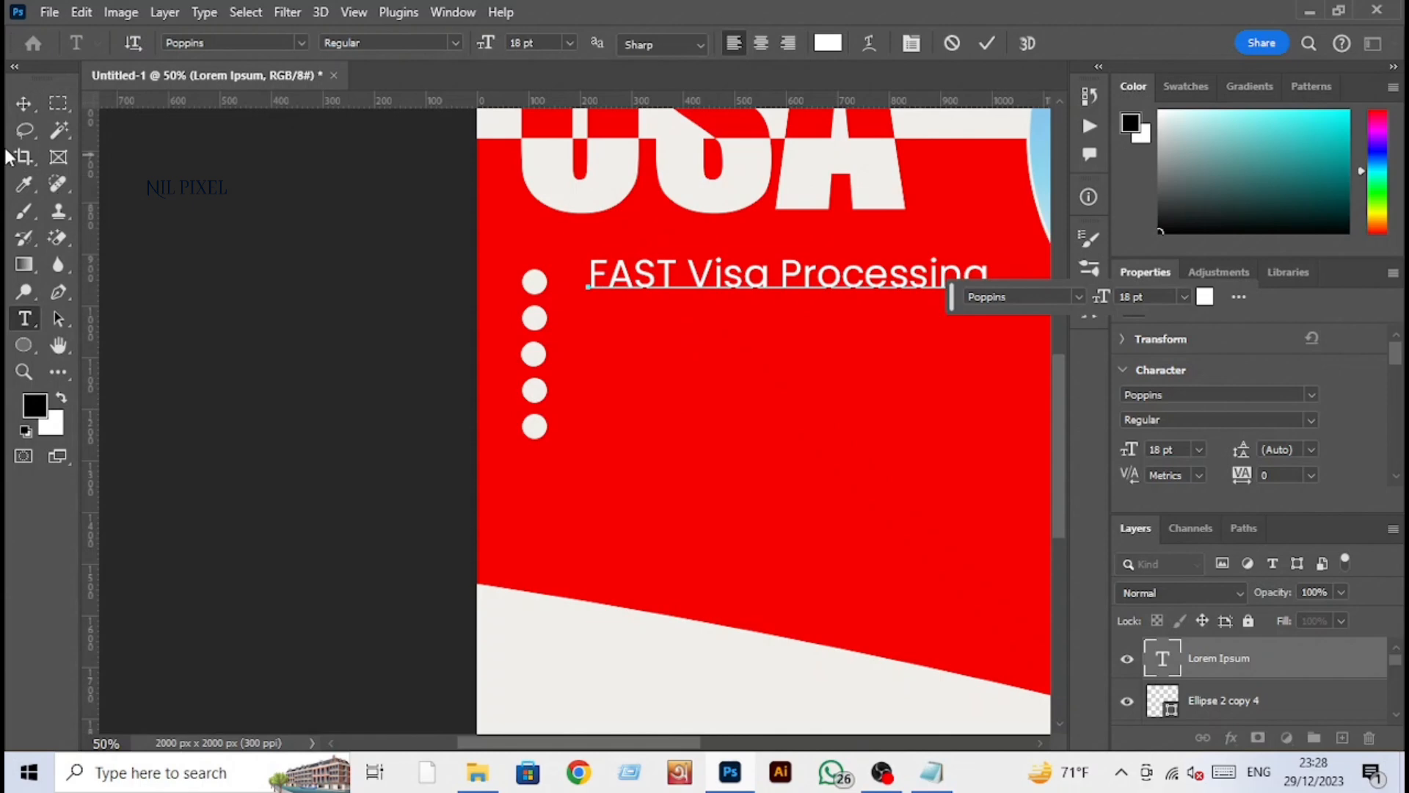
left_click(22, 103)
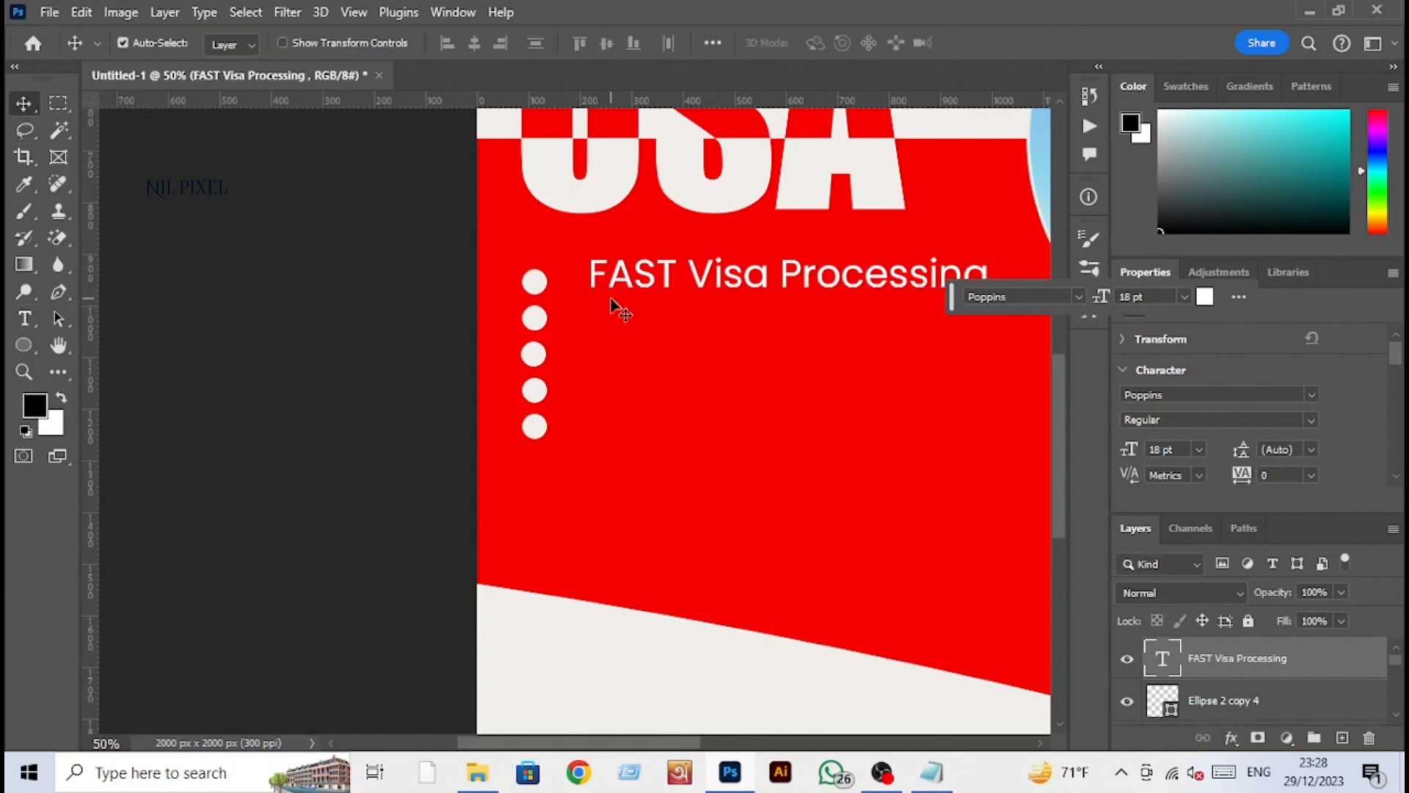
Step: Scale the FAST Visa Processing text to about 13.12 pt, set it beside the first bullet and duplicate it beside the other four
key("ctrl+t")
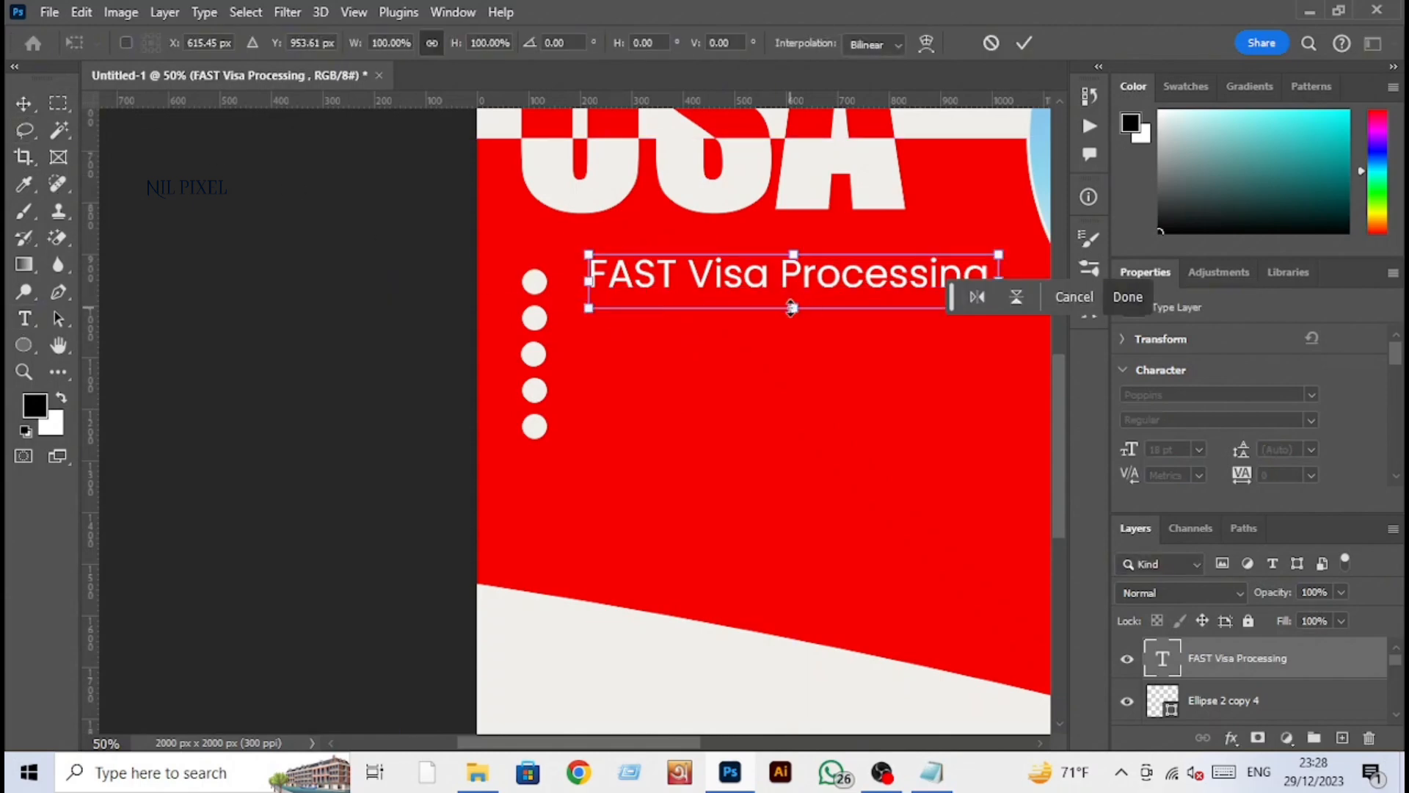
left_click_drag(792, 303, 676, 428)
key("Return")
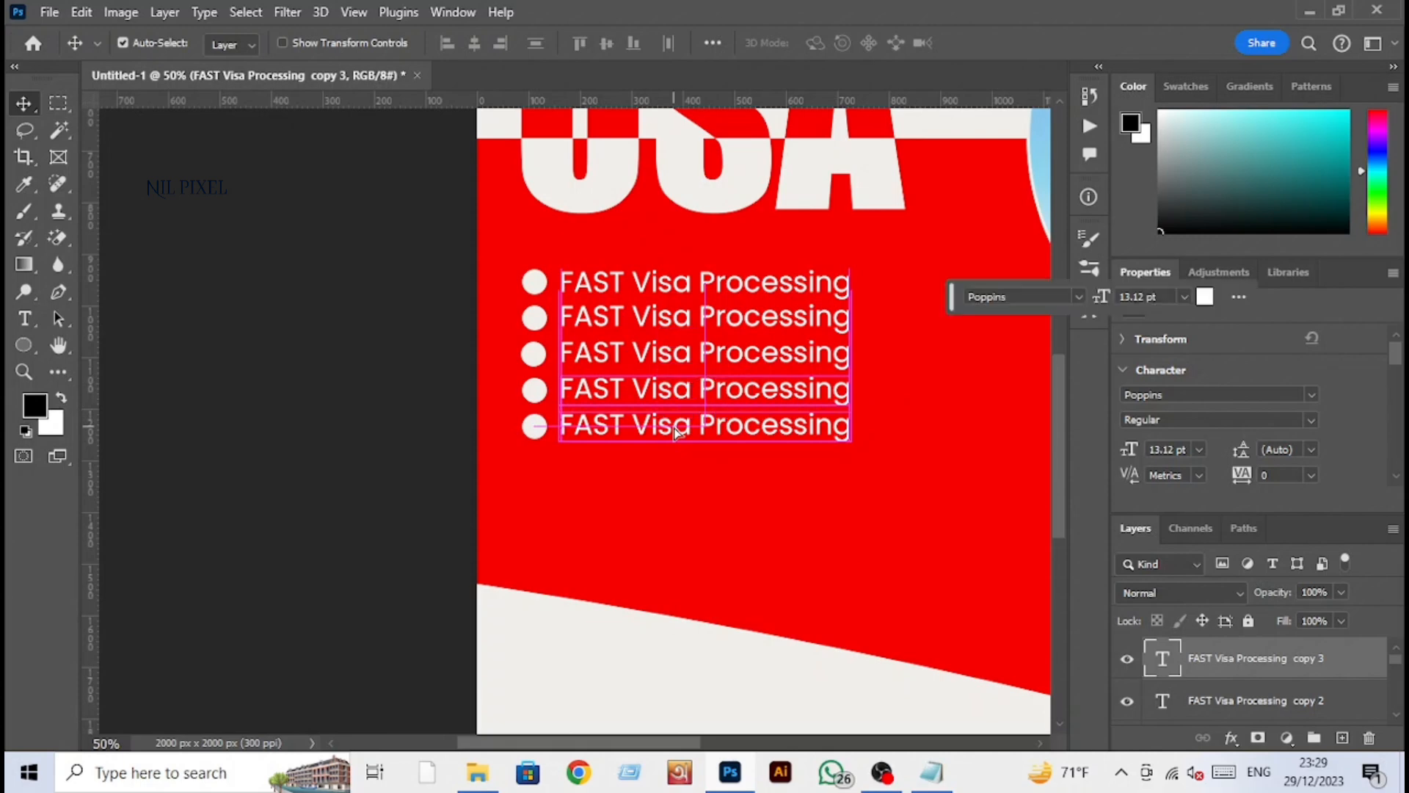
Step: Copy "Spouse Can Apply" from the Notepad notes and replace the second bullet's text with it in Photoshop
key("alt+Tab")
left_click_drag(331, 231, 138, 223)
key("ctrl+c")
left_click(151, 240)
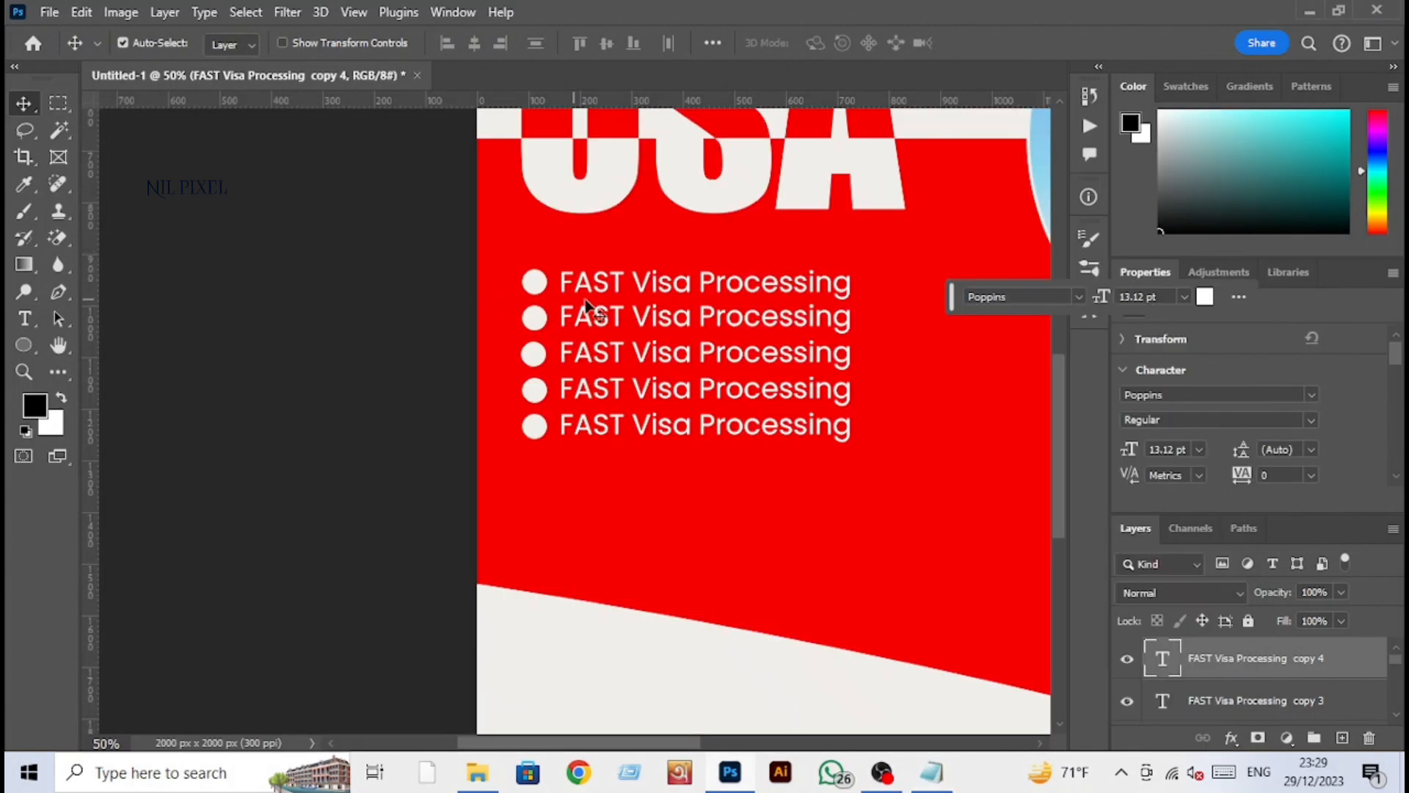
left_click(622, 317)
double_click(621, 317)
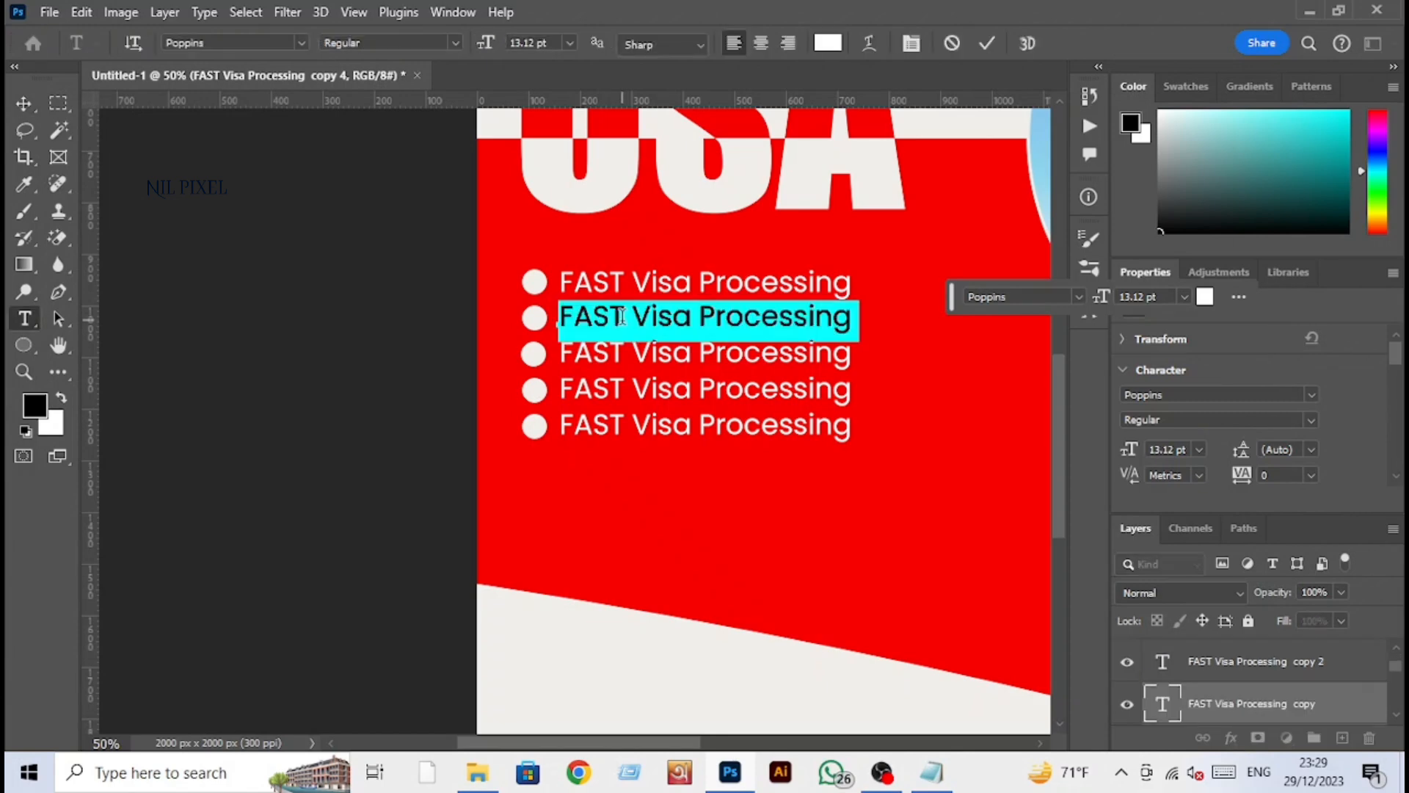
key("ctrl+v")
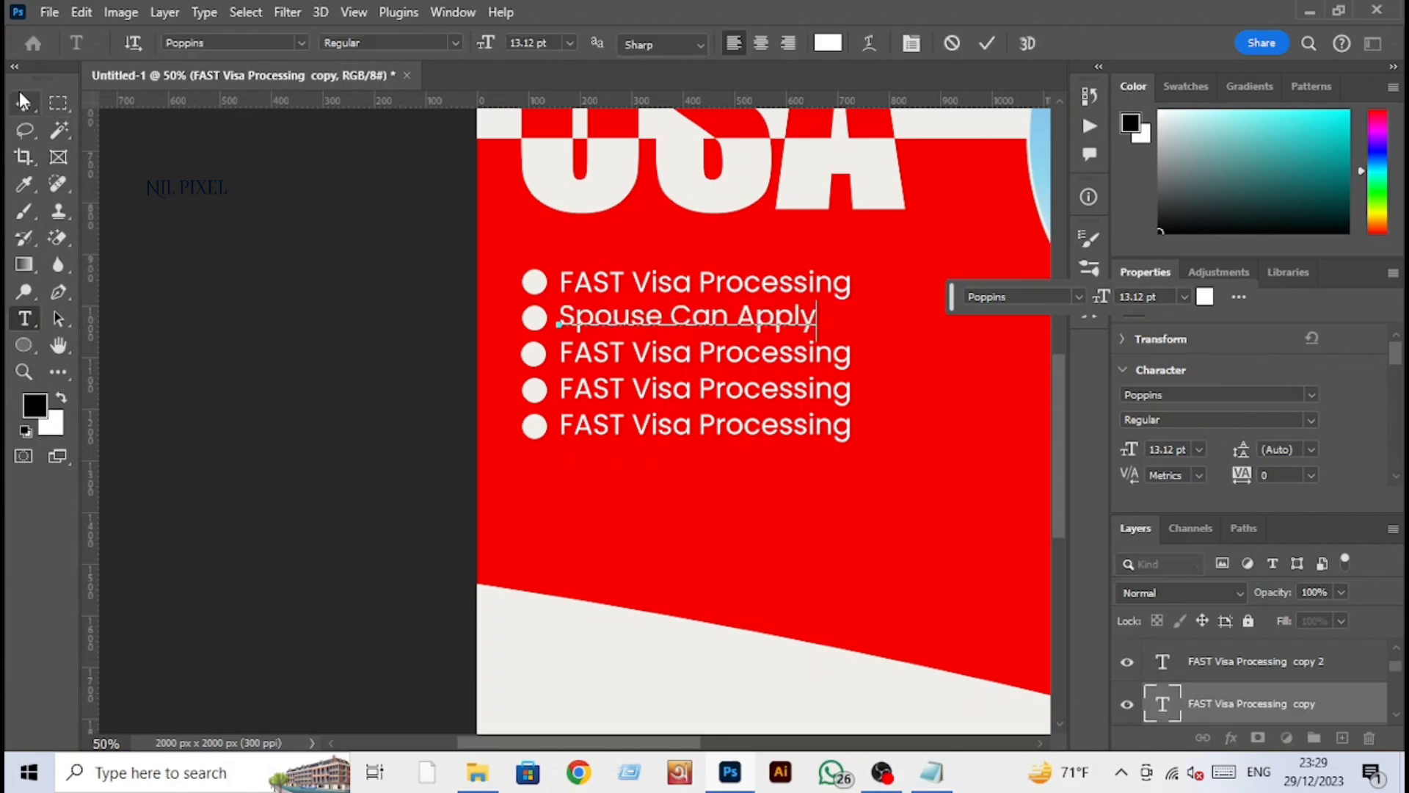
left_click(20, 93)
Step: Copy "Tuition Fees After Visa" from the Notepad notes and replace the third bullet's text with it in Photoshop
key("alt+Tab")
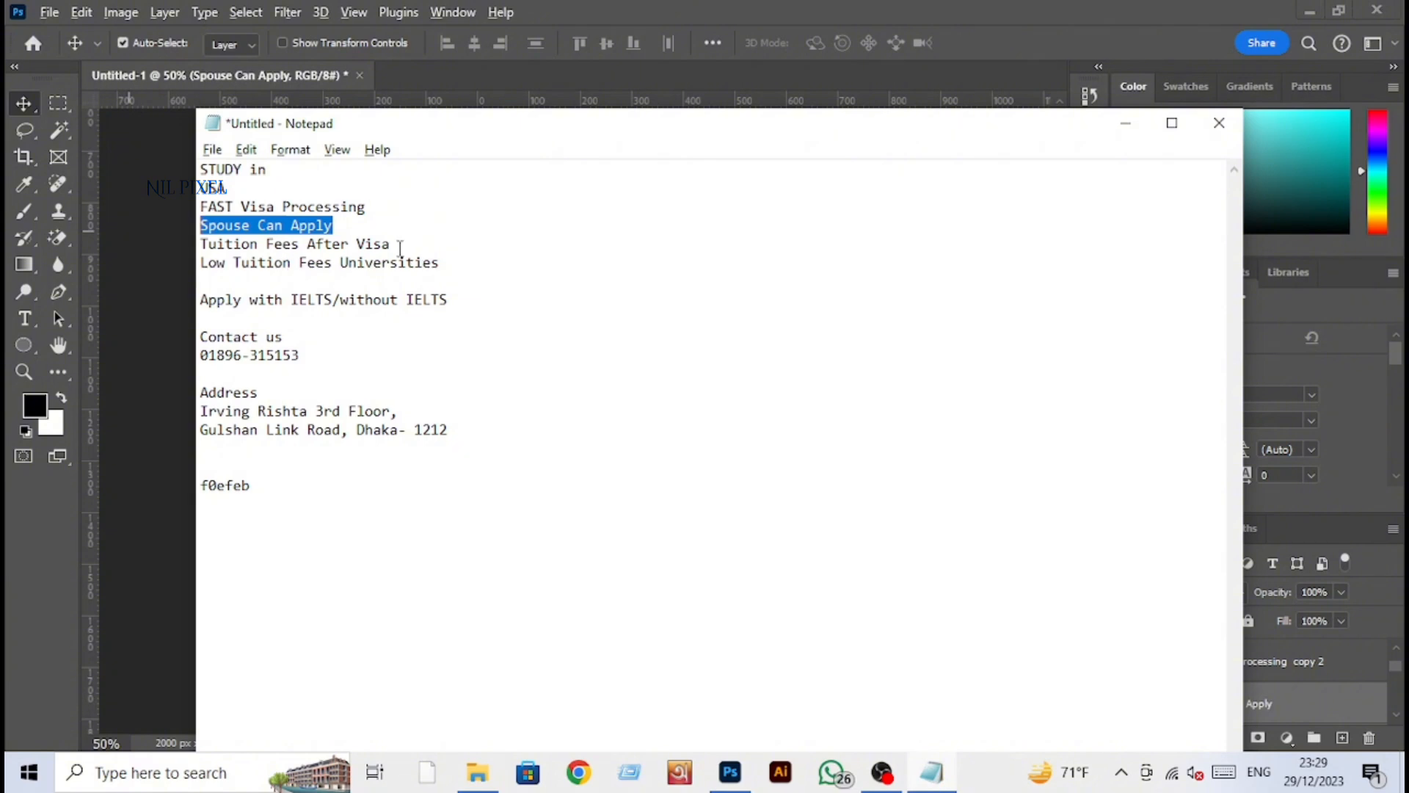
left_click_drag(402, 248, 160, 243)
key("ctrl+c")
key("alt+Tab")
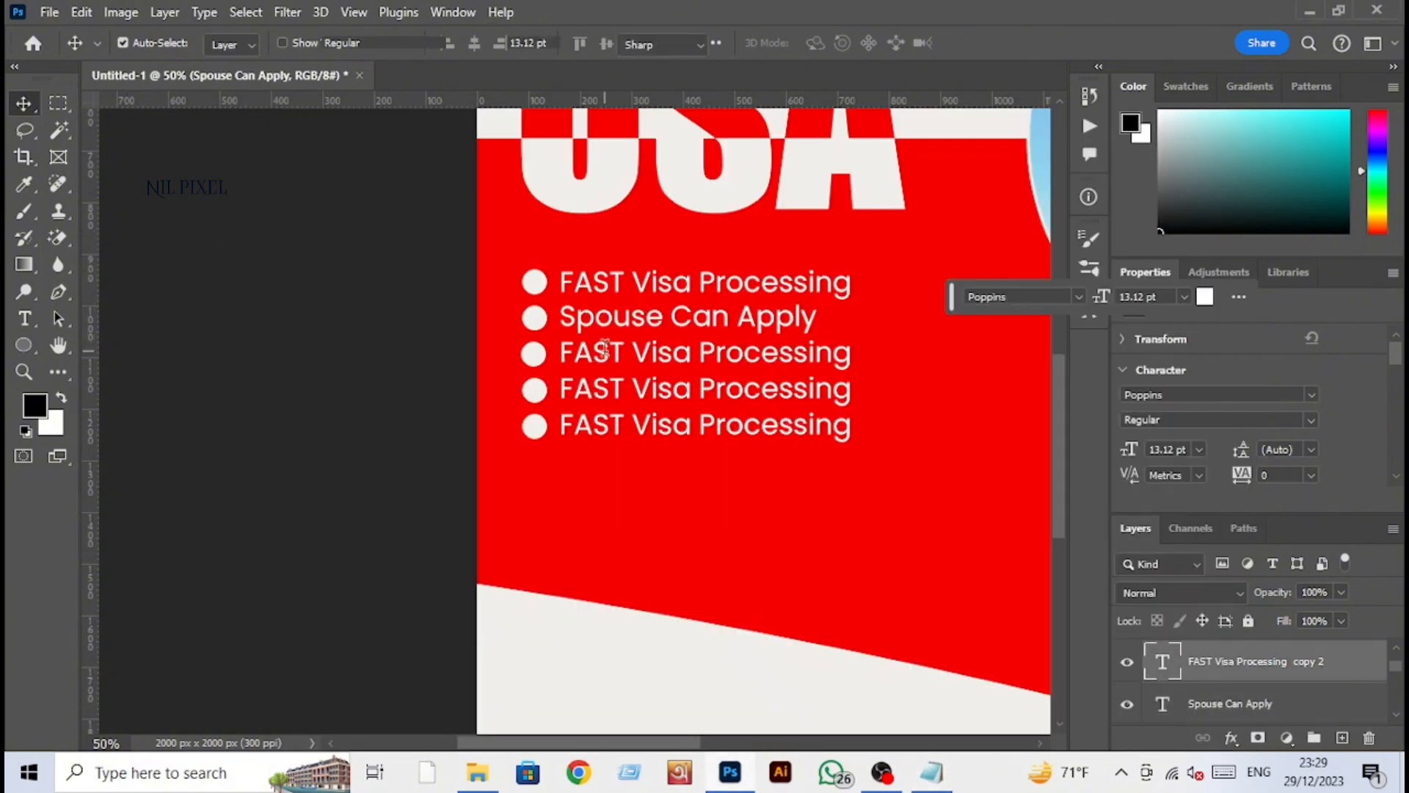
double_click(606, 357)
key("ctrl+v")
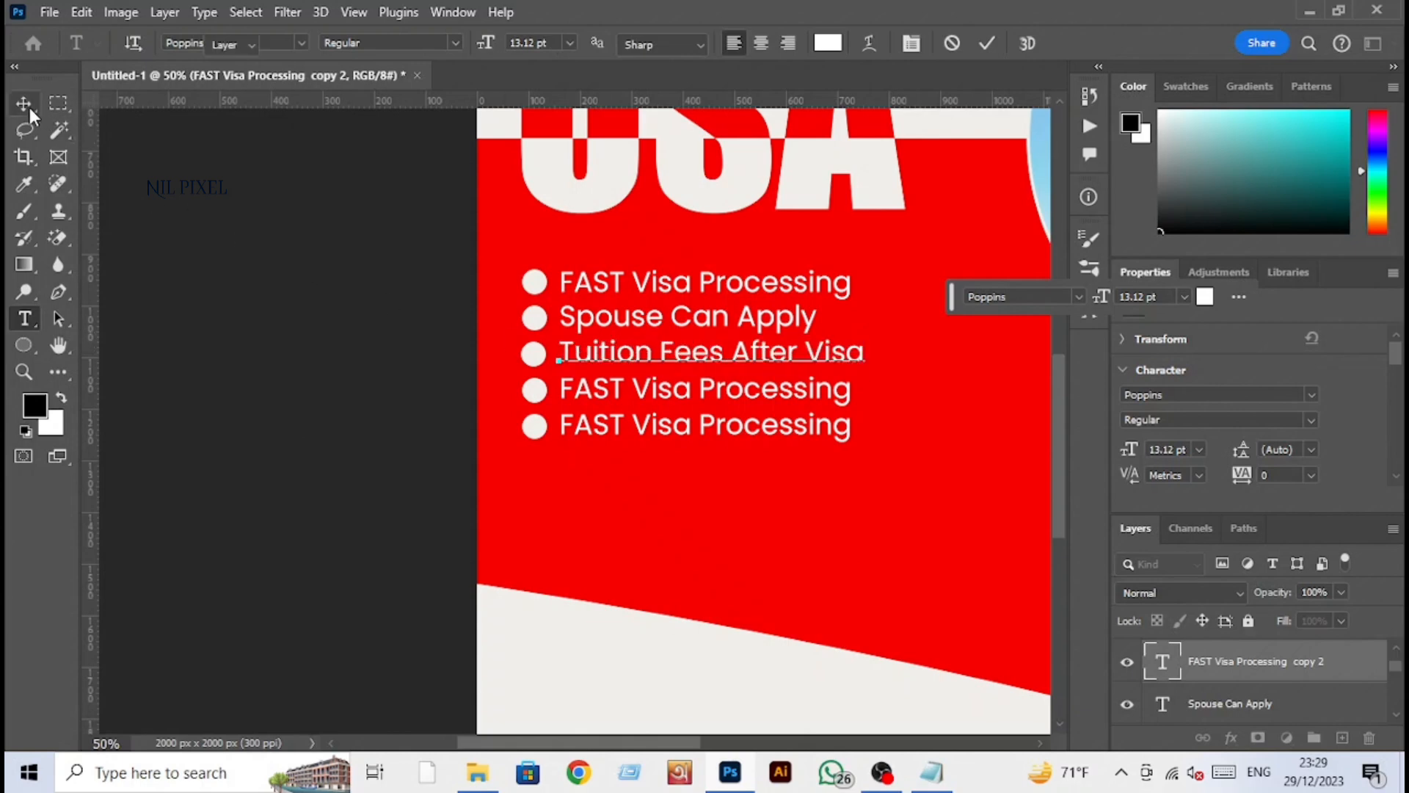
left_click(29, 107)
Step: Copy "Low Tuition Fees Universities" from the Notepad notes and replace the fourth bullet's text with it in Photoshop
key("alt+Tab")
left_click_drag(449, 264, 190, 265)
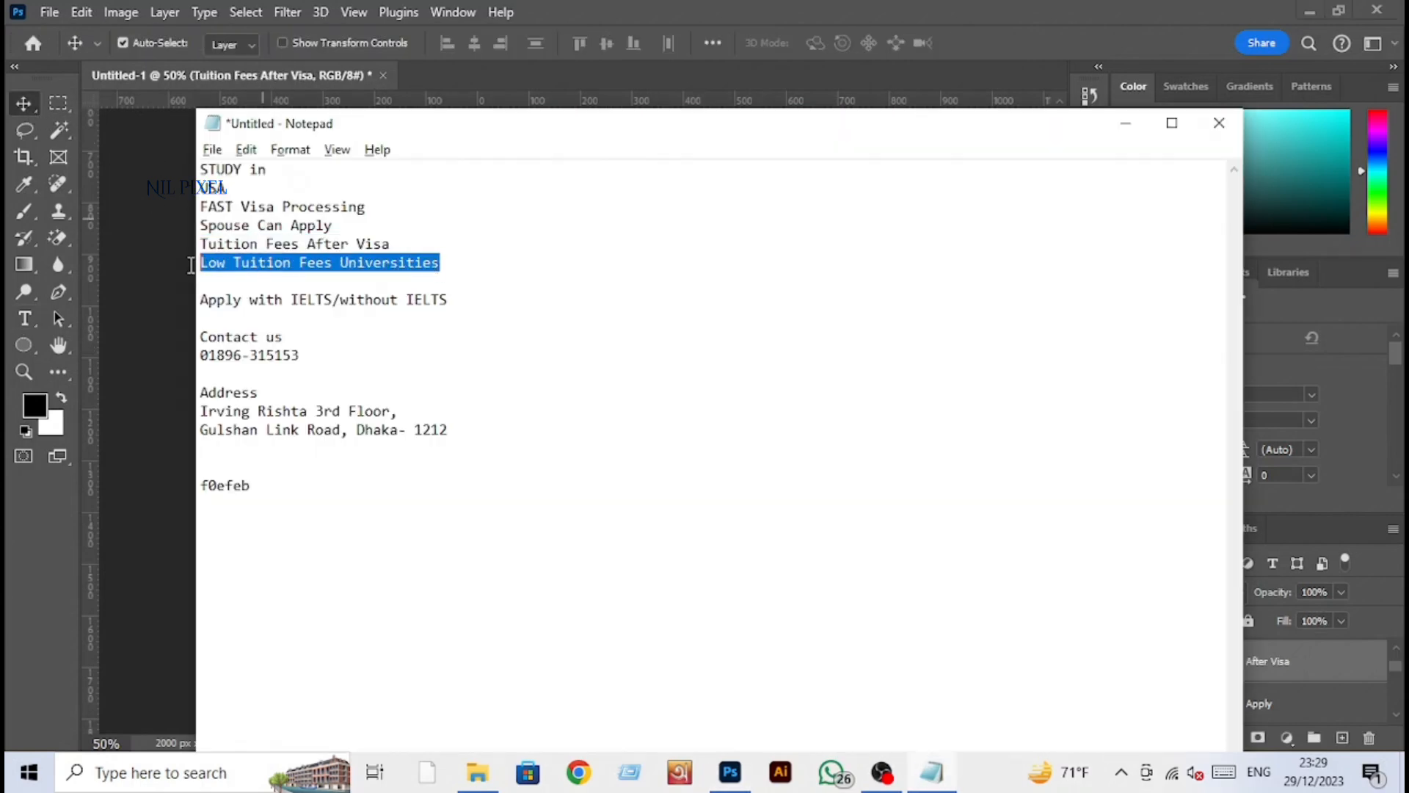
key("ctrl+c")
key("alt+Tab")
left_click(659, 400)
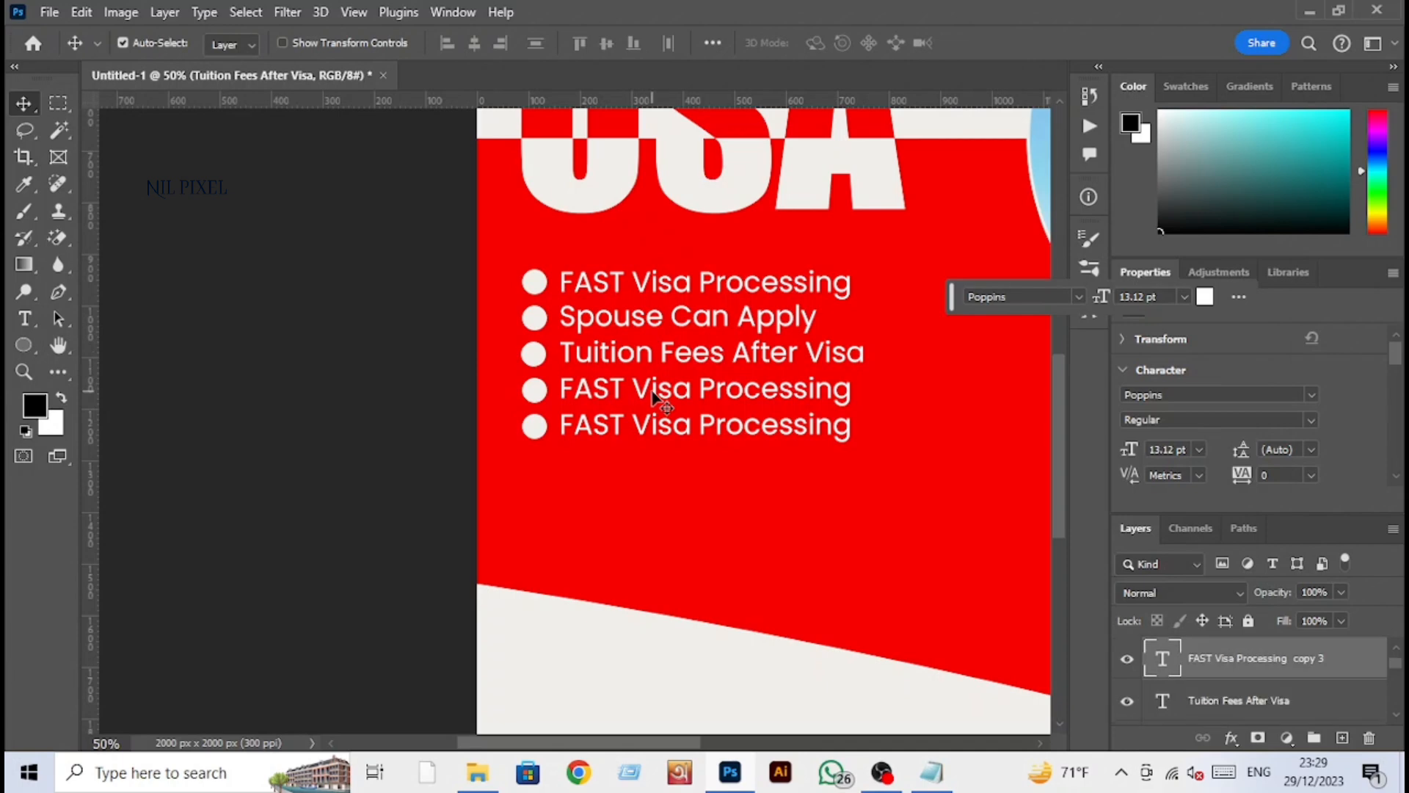
double_click(654, 395)
key("ctrl+v")
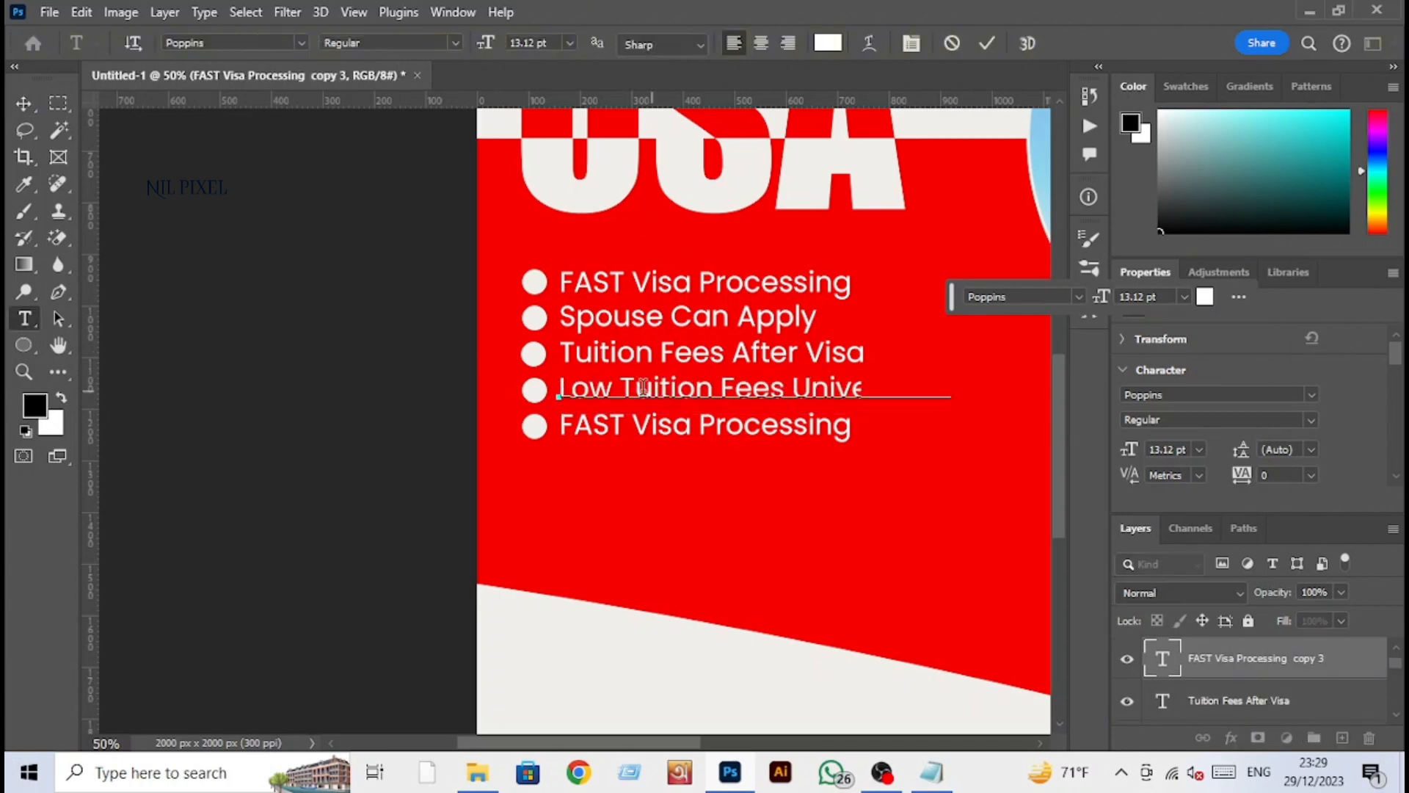
left_click(25, 103)
Step: Copy "Apply with IELTS/without IELTS" from the Notepad notes and replace the fifth bullet's text with it in Photoshop
key("alt+Tab")
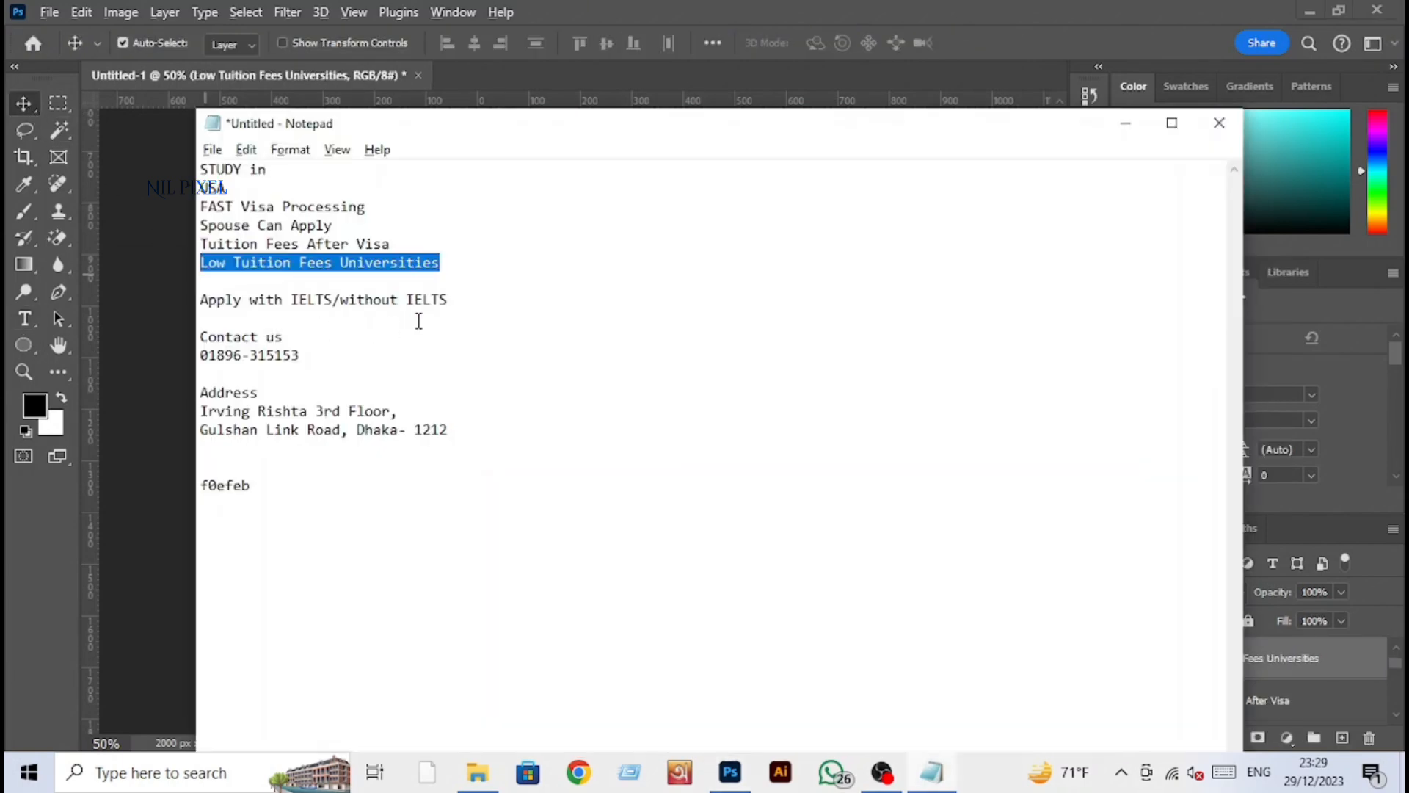
left_click_drag(449, 300, 123, 295)
key("alt+Tab")
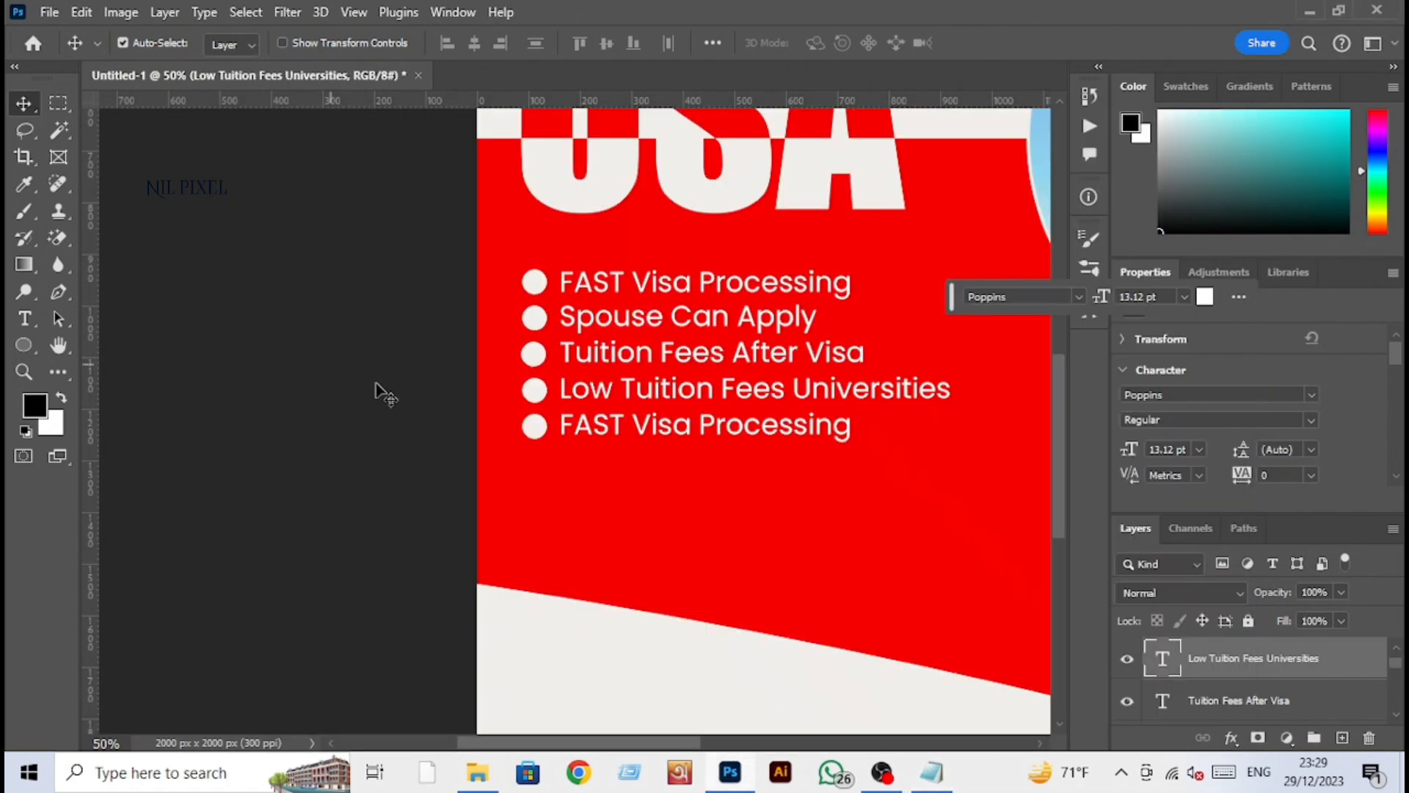
left_click(611, 428)
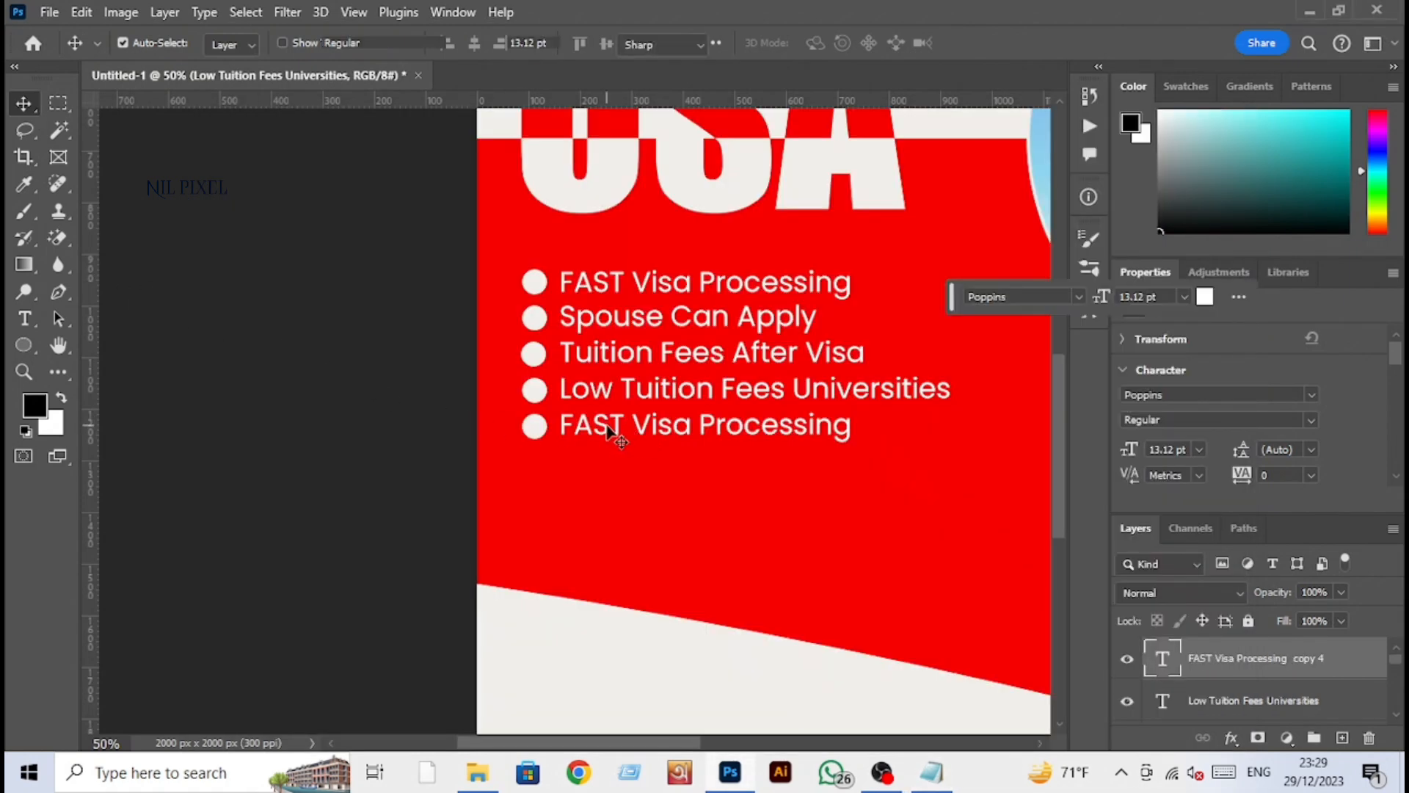
double_click(608, 430)
key("ctrl+v")
left_click(23, 102)
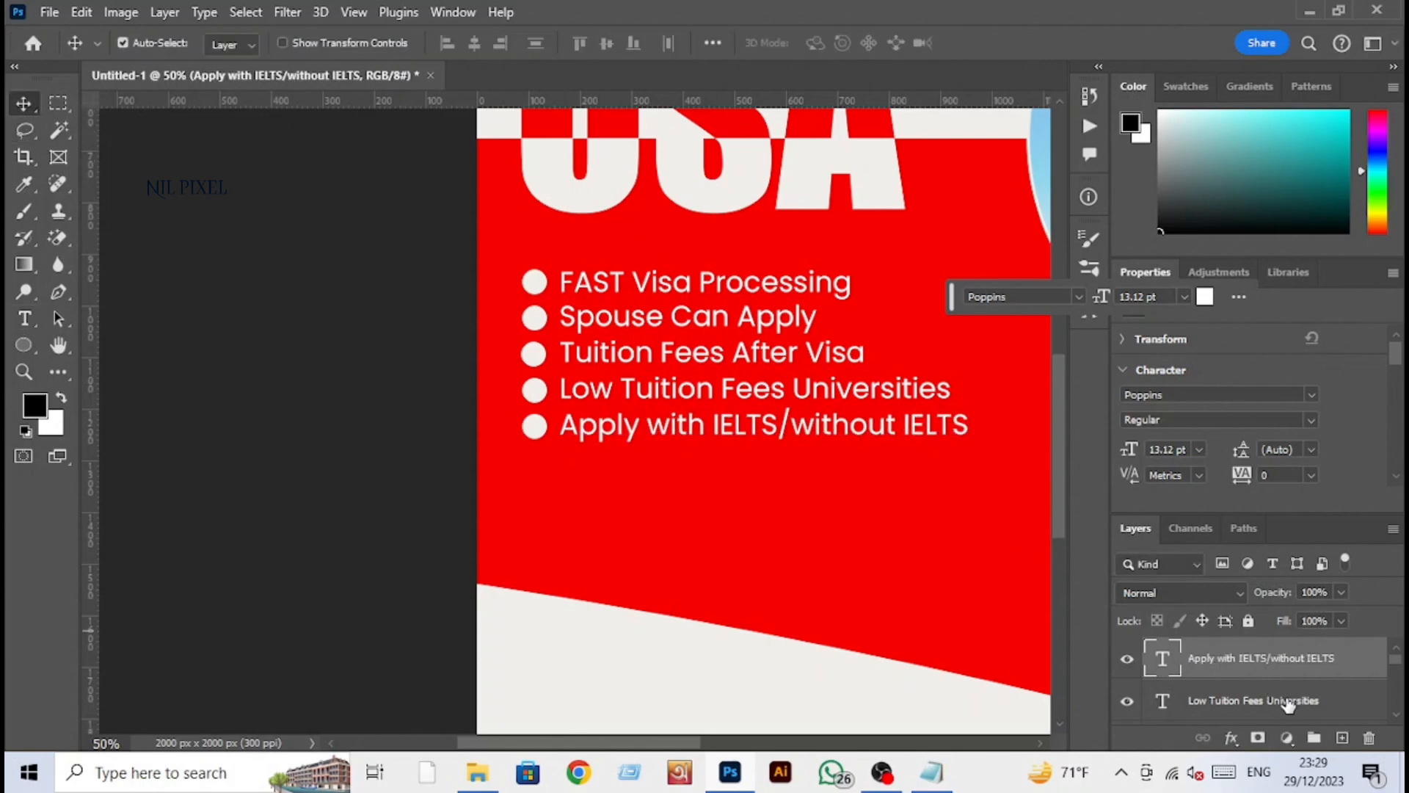
Step: Select all five bullet text layers and align them by their left edges
scroll(1243, 697, "down", 5)
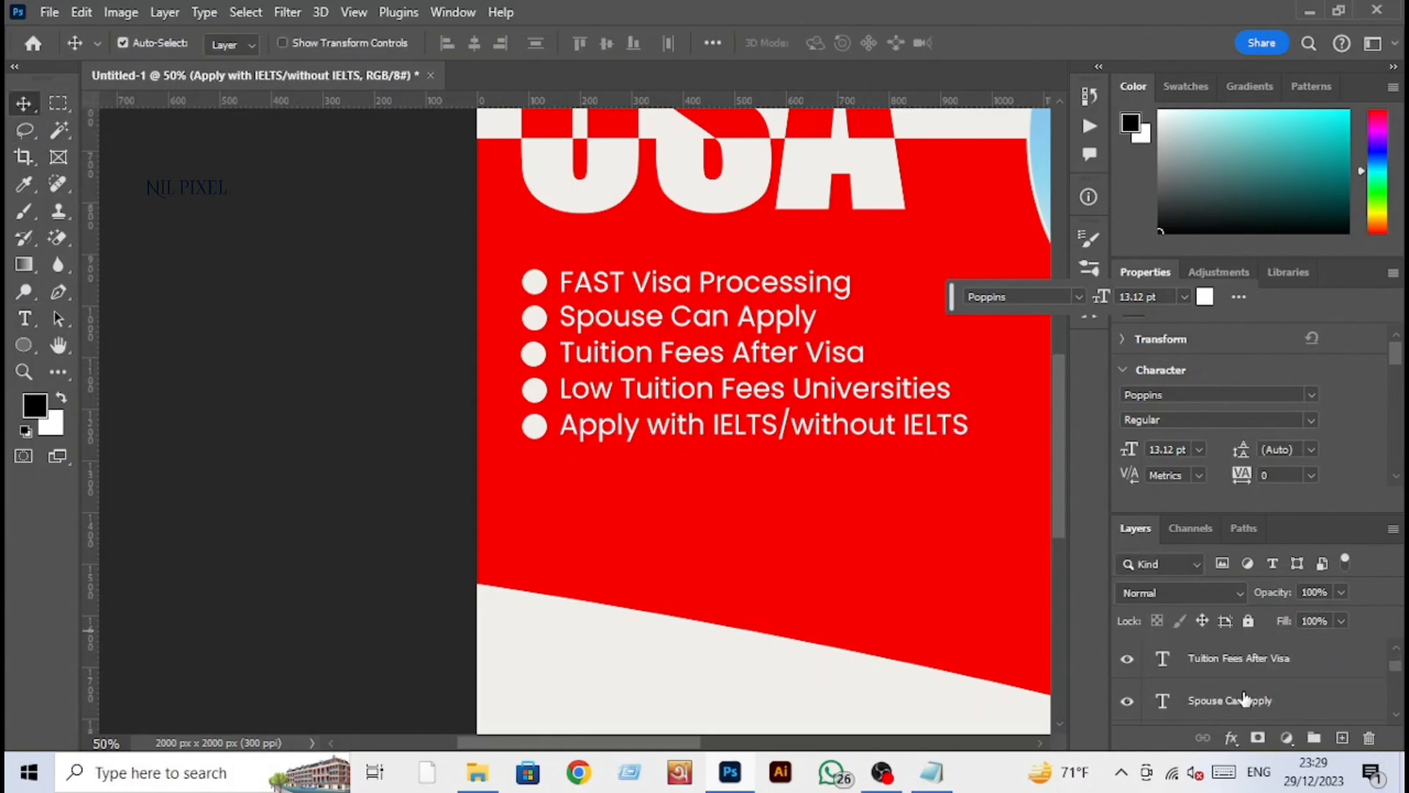
left_click(1242, 671)
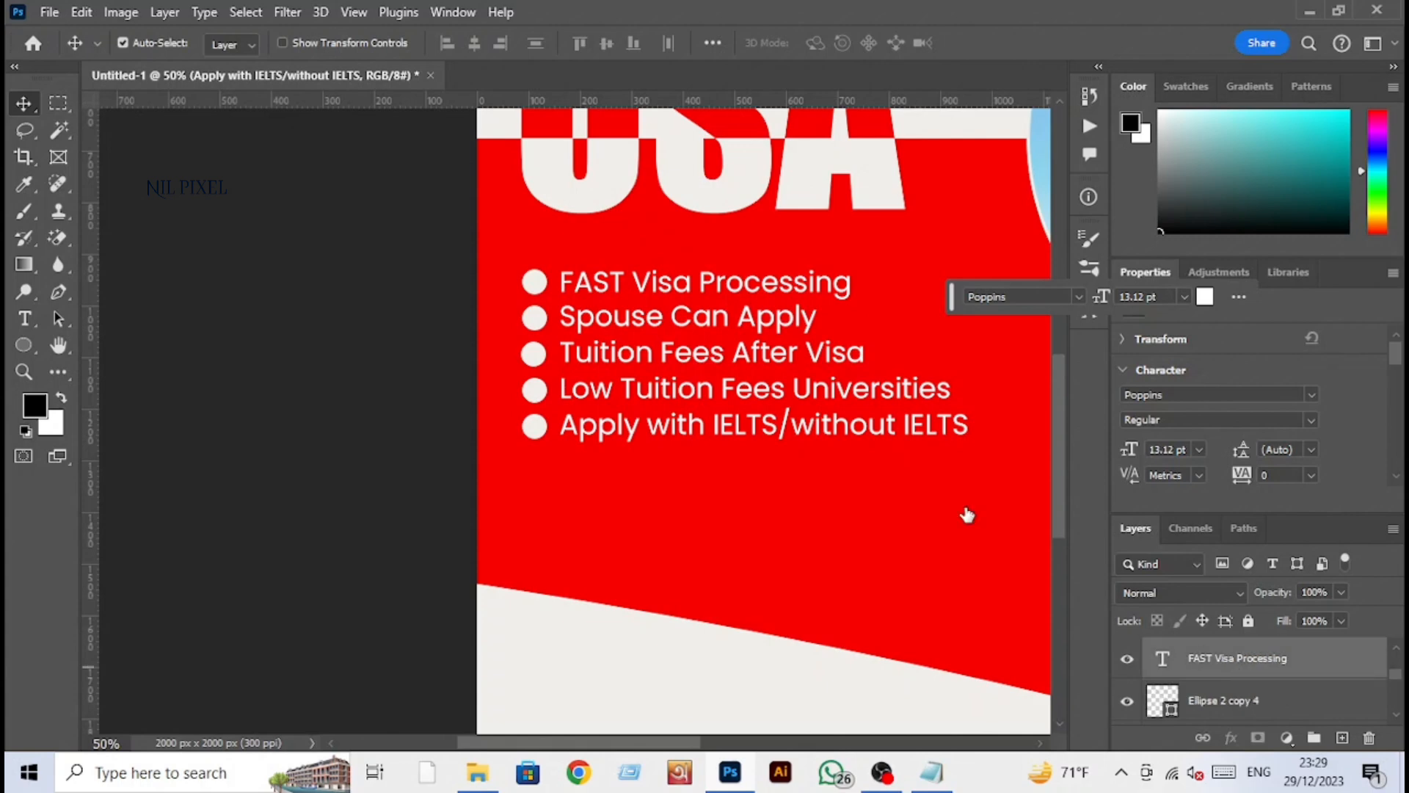
left_click(446, 44)
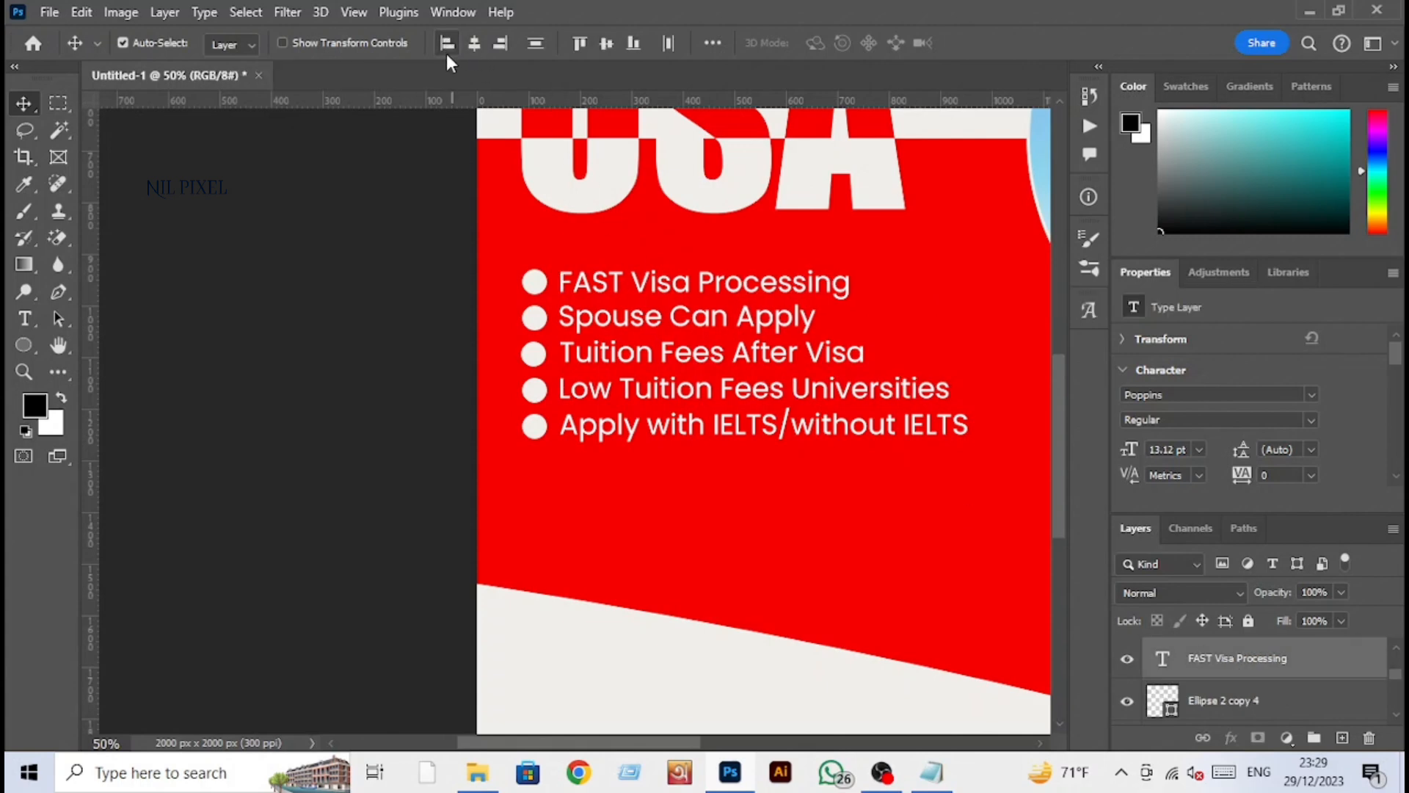
left_click(501, 44)
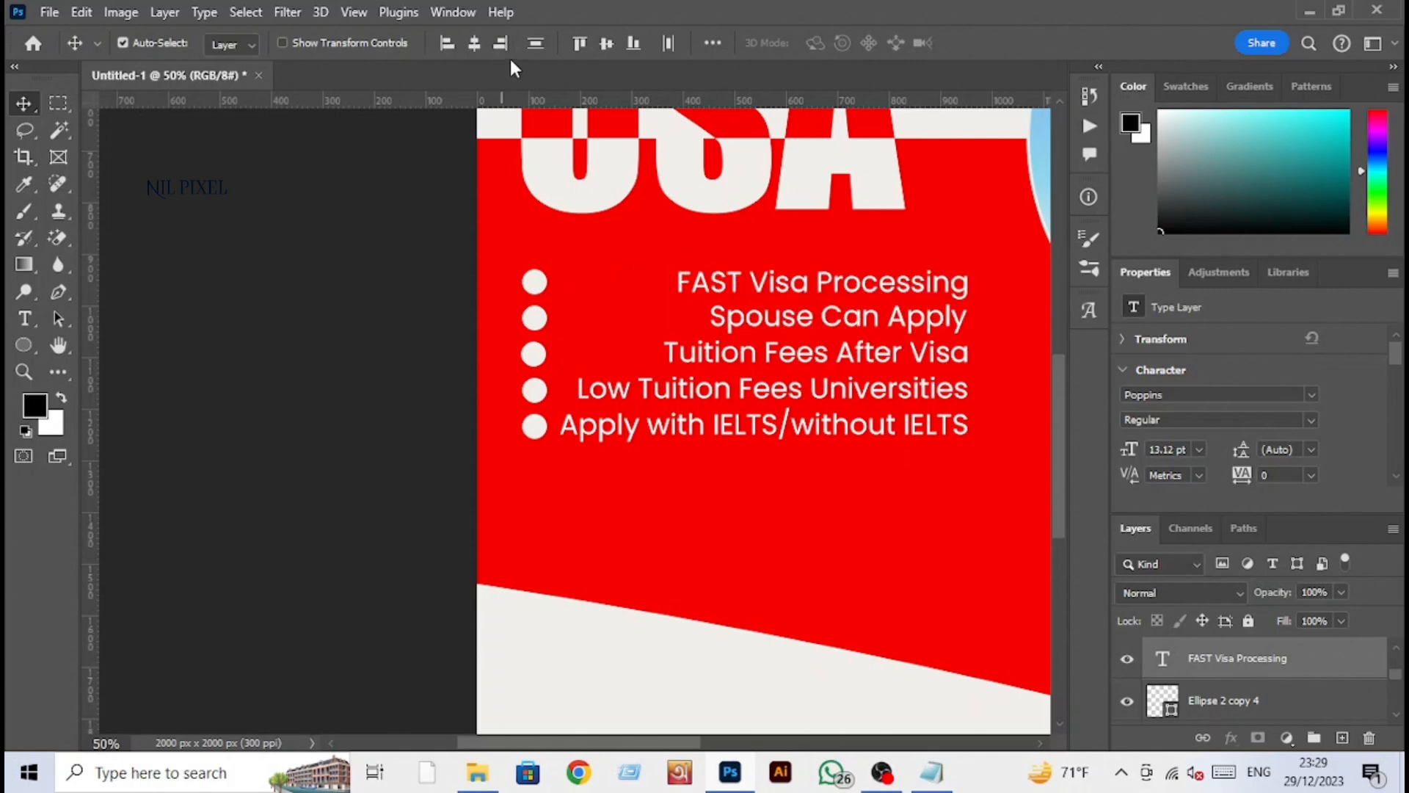
left_click(446, 43)
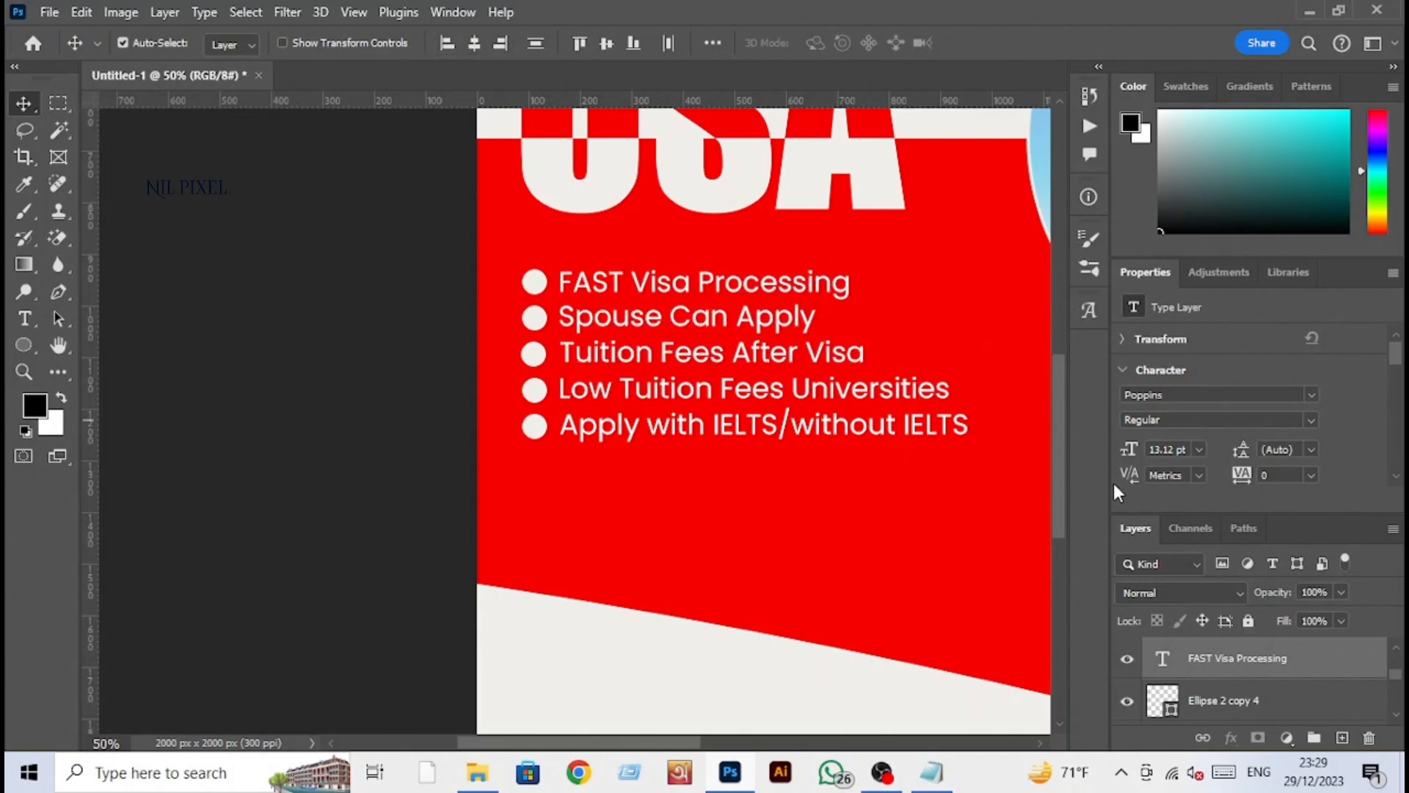
Step: Group the five selected text layers and name the group "bullets text"
key("ctrl+g")
double_click(1206, 651)
type("bl")
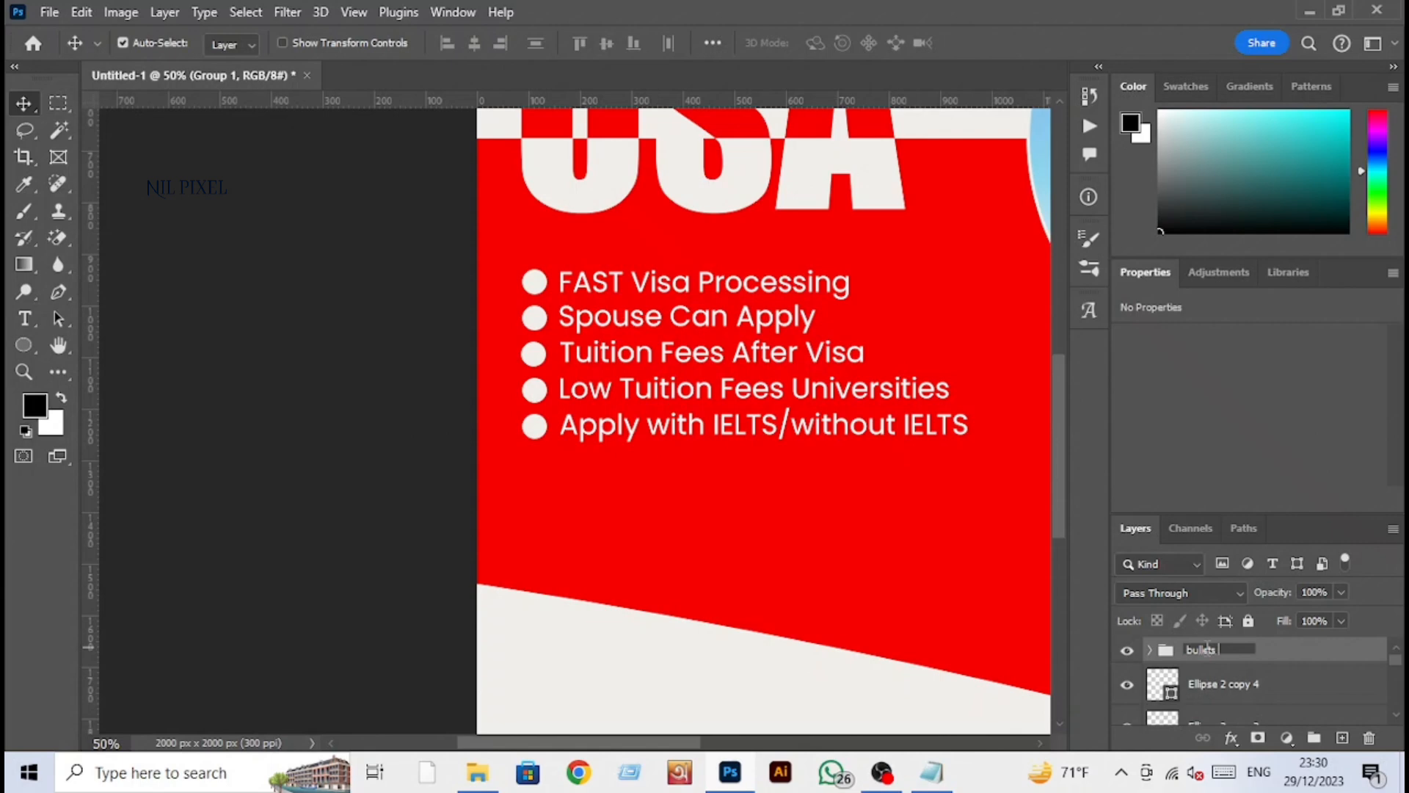
type("llets text")
key("Return")
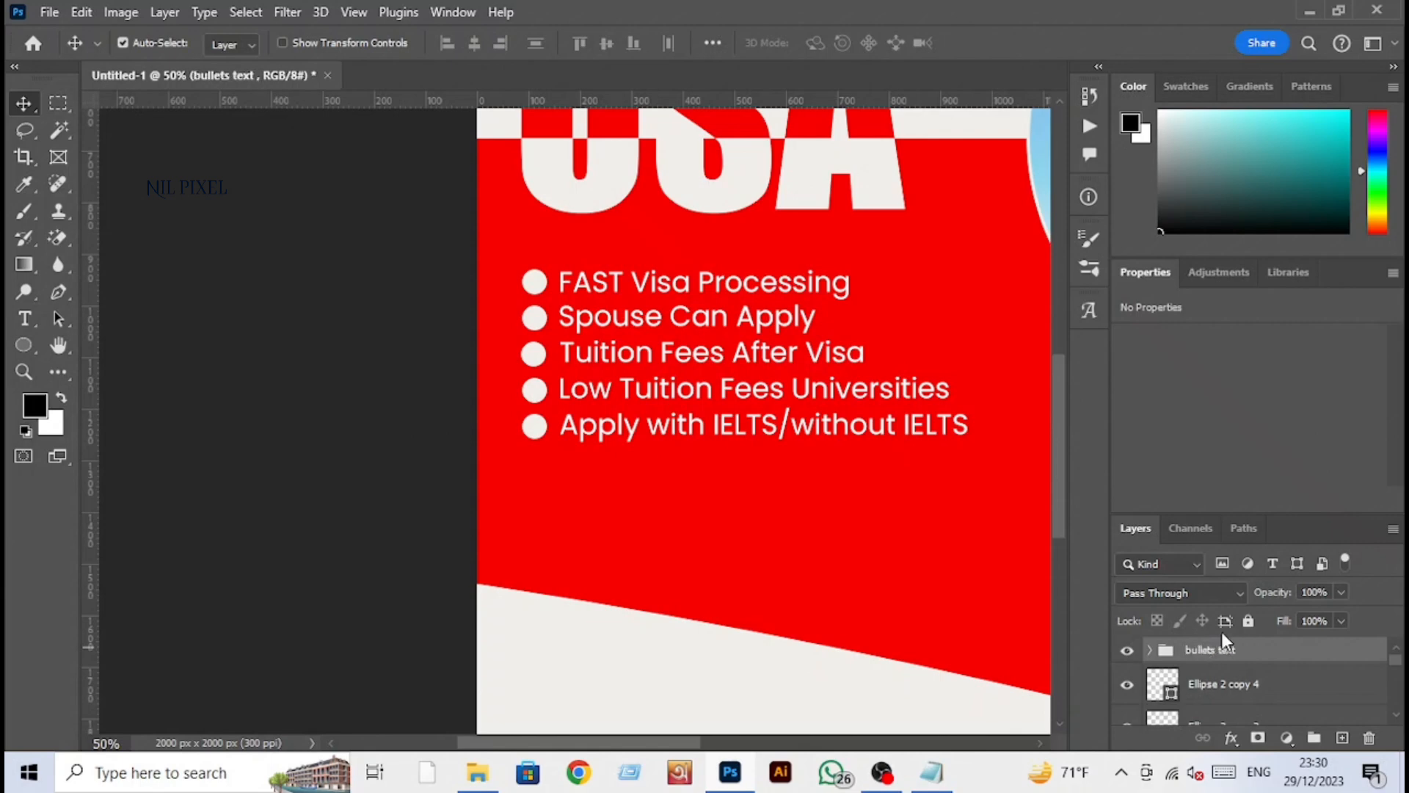
Step: Group the five bullet circle layers, from Ellipse 2 copy 4 down to Ellipse 2, and name the group "Bullets"
left_click(1257, 686)
scroll(1256, 689, "down", 3)
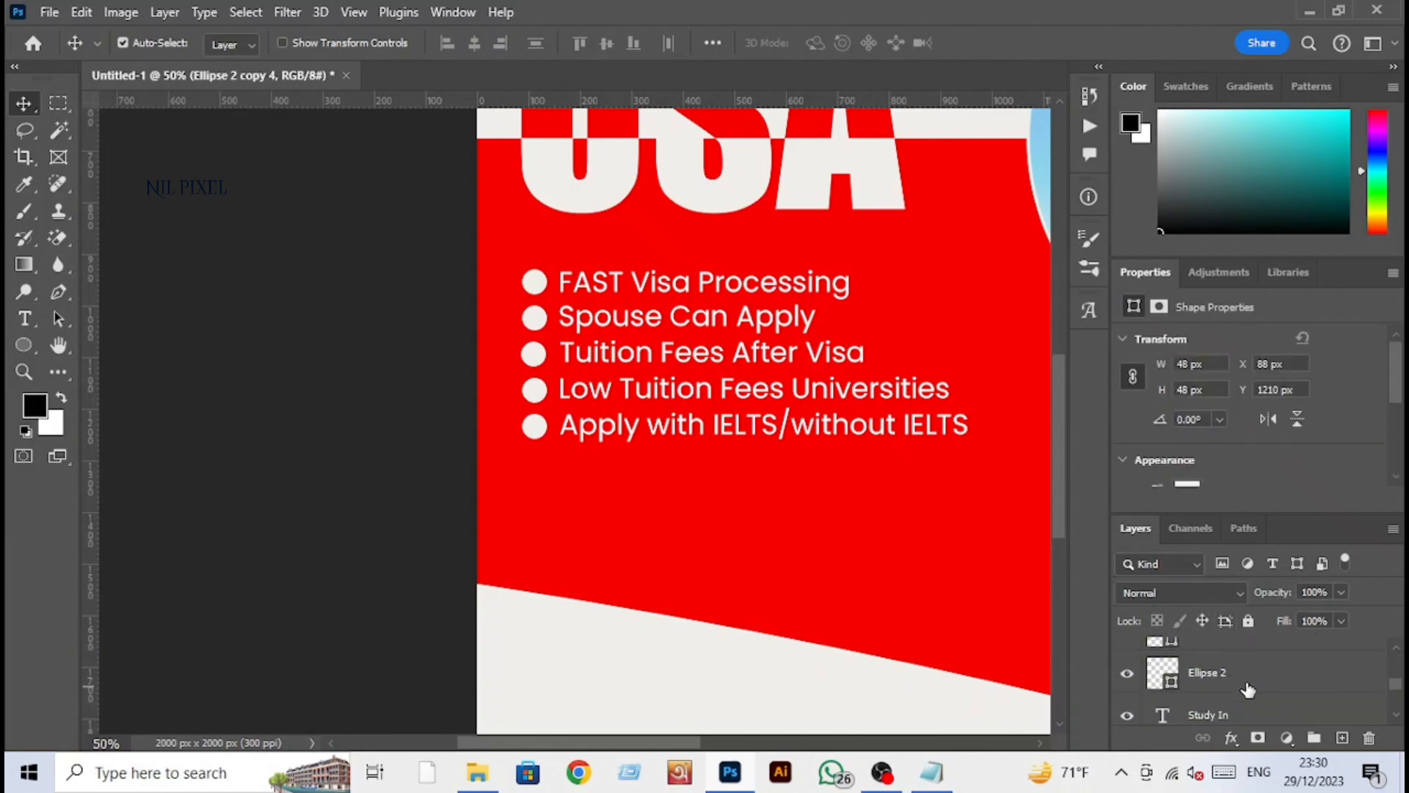
left_click(1247, 688)
key("ctrl+g")
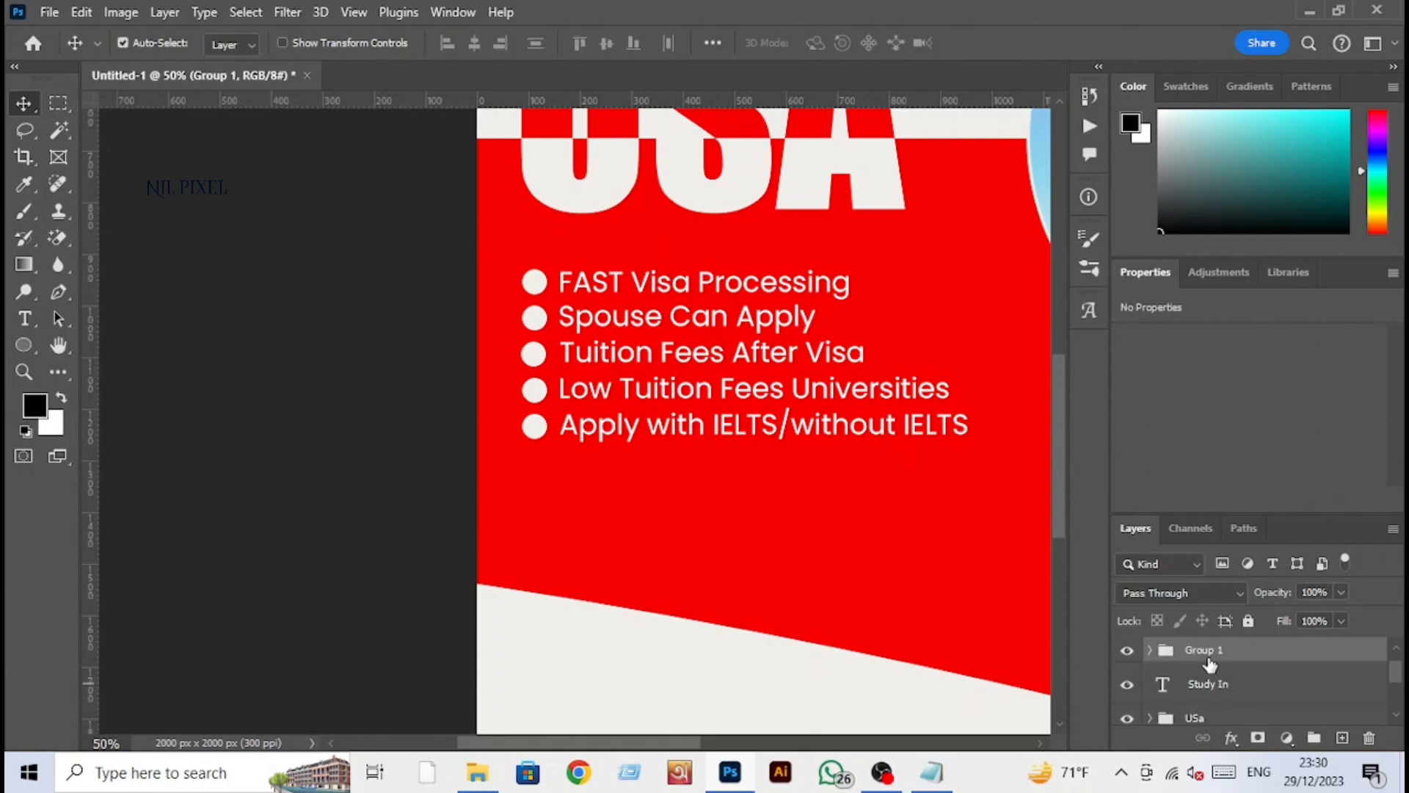
double_click(1204, 651)
type("Bullets")
key("Return")
scroll(1205, 653, "up", 1)
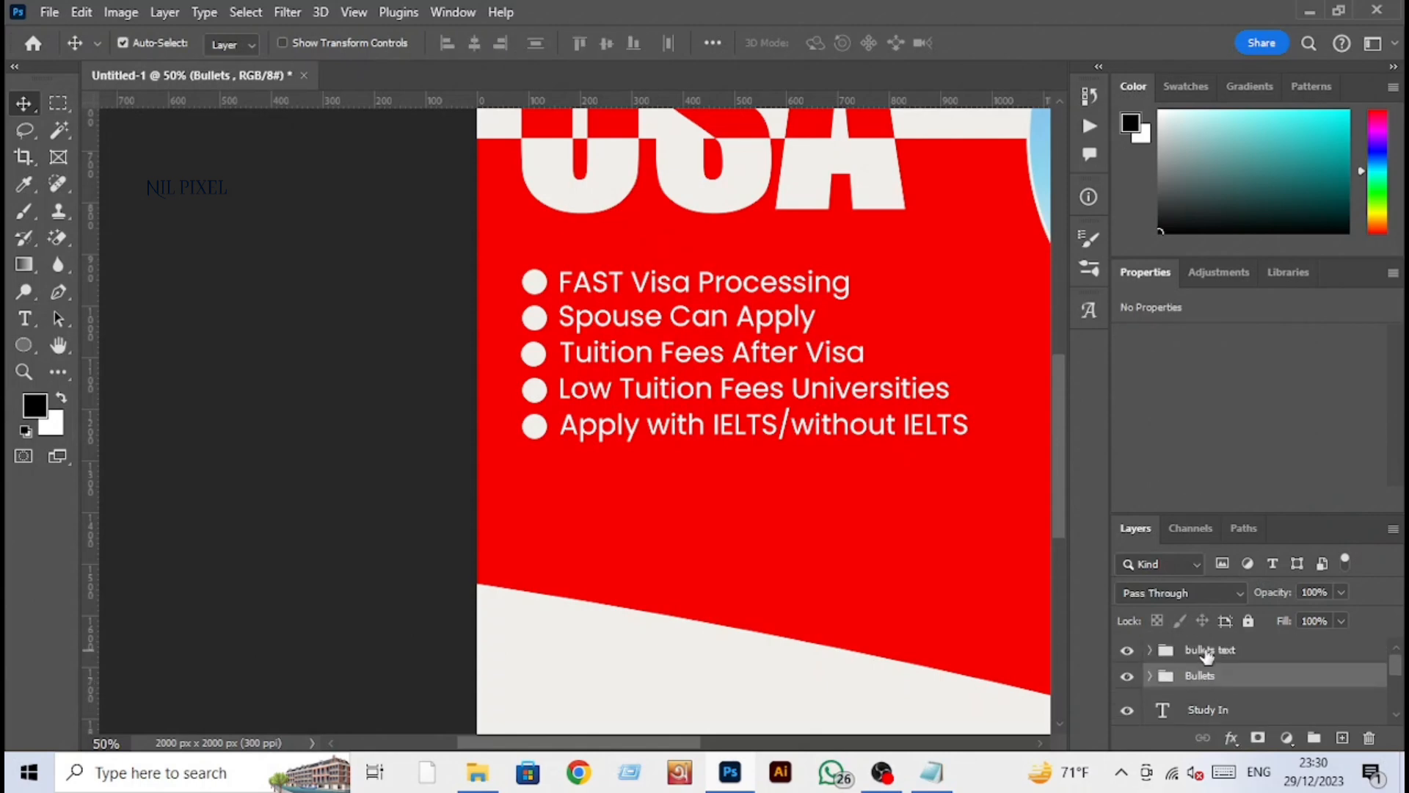
Step: Group the "bullets text" and "Bullets" groups together and name the new group "Text"
key("ctrl+g")
double_click(1202, 649)
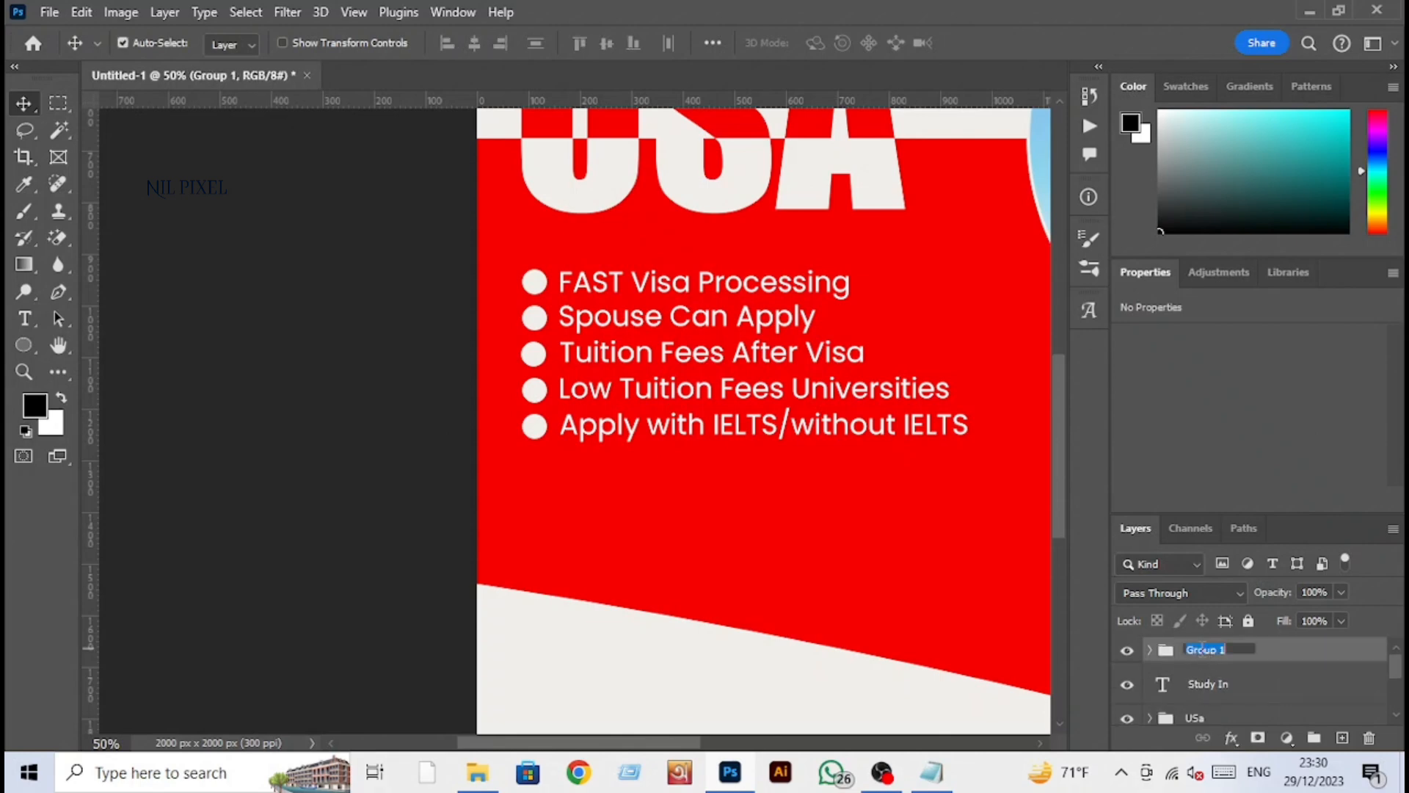
type("Text")
key("Return")
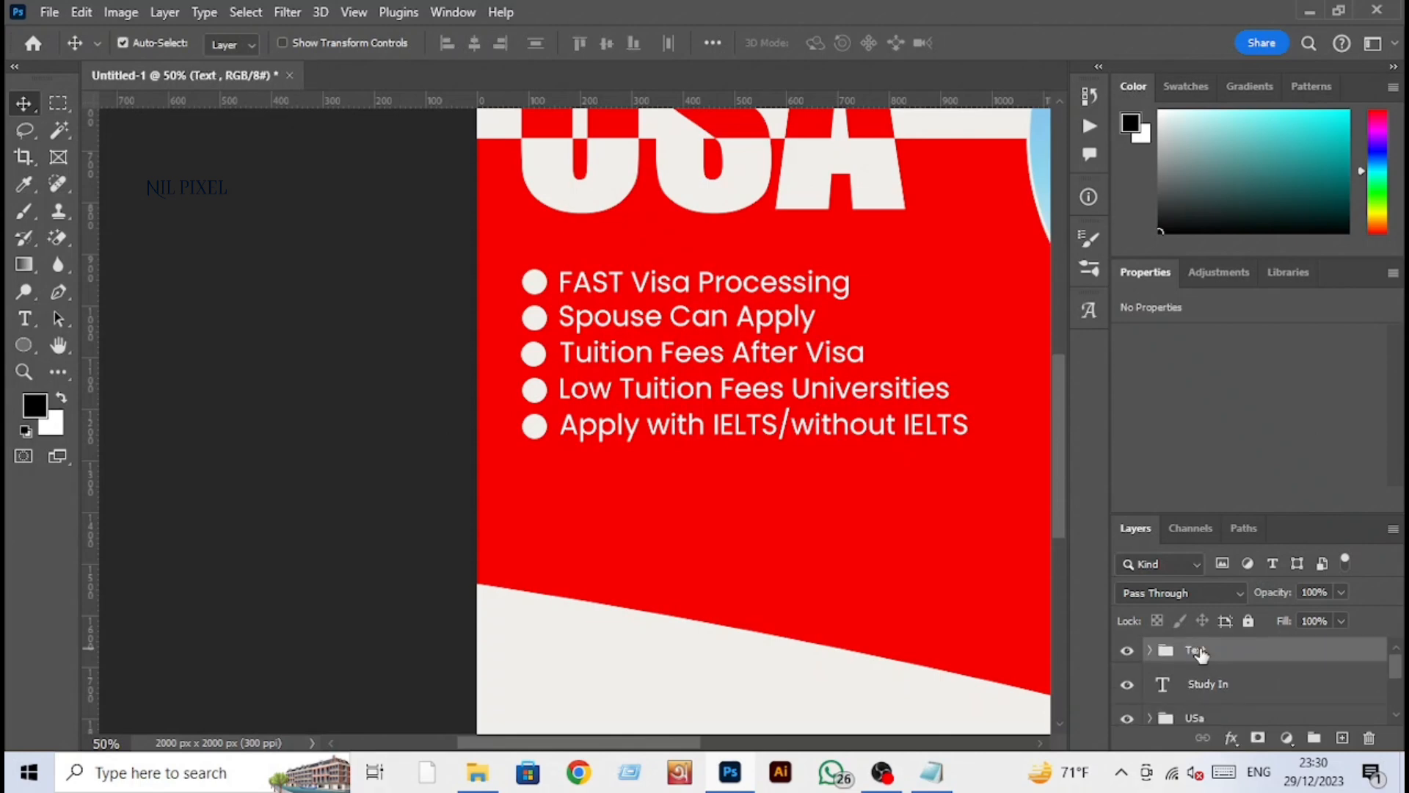
Step: Group the "Study In" text layer with the "USa" group and name the new group "Headline"
left_click(1224, 688)
left_click(1223, 723)
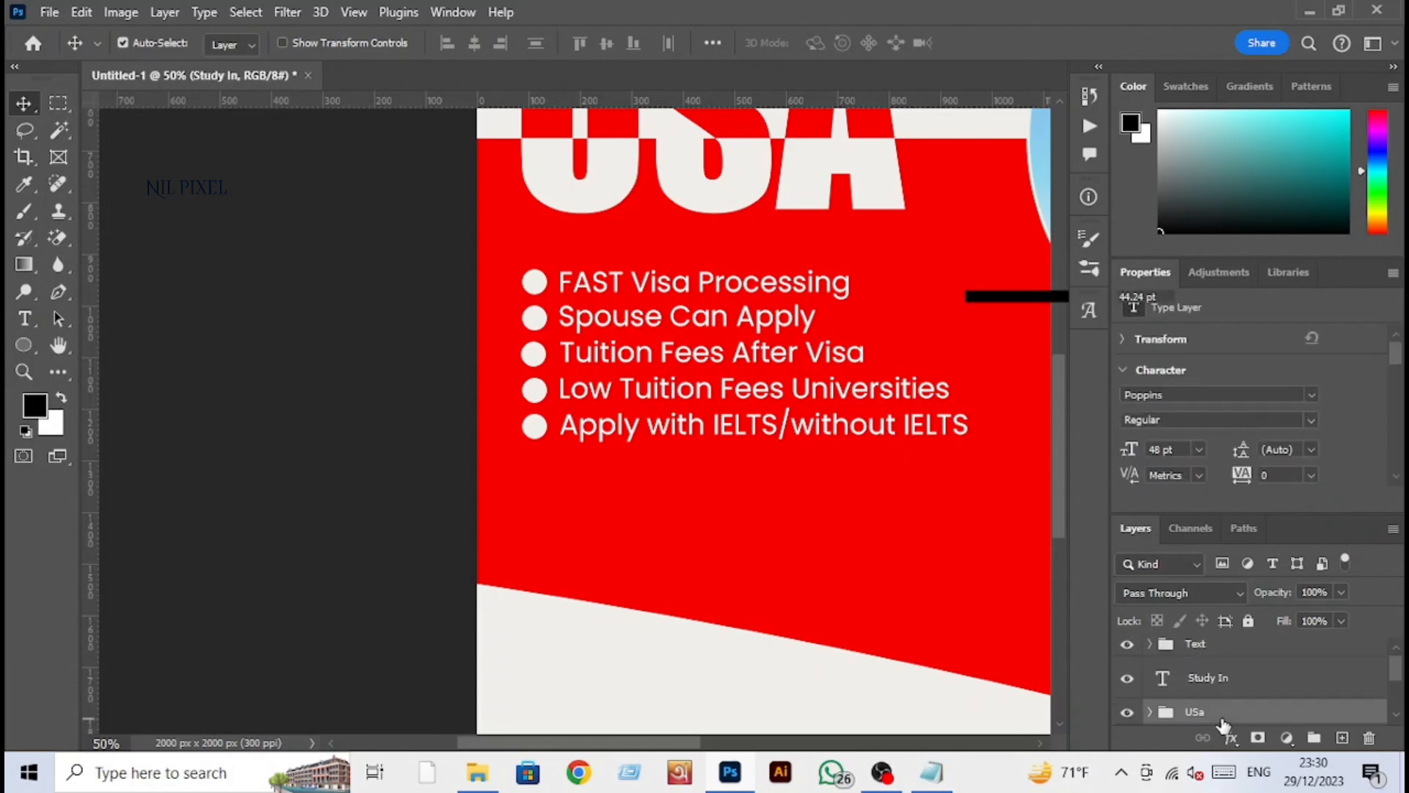
left_click(1230, 689, "shift")
key("ctrl+g")
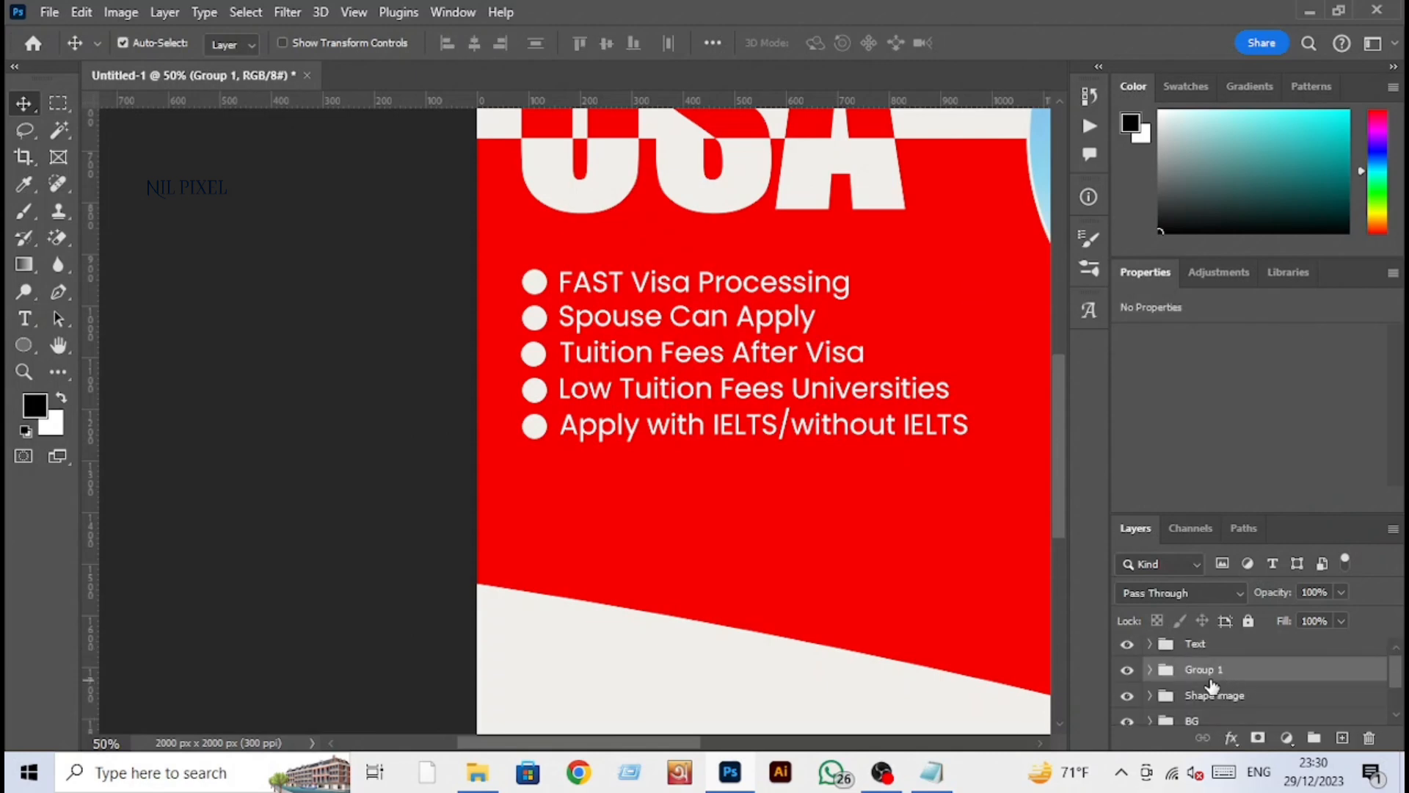
type("Headline")
key("Return")
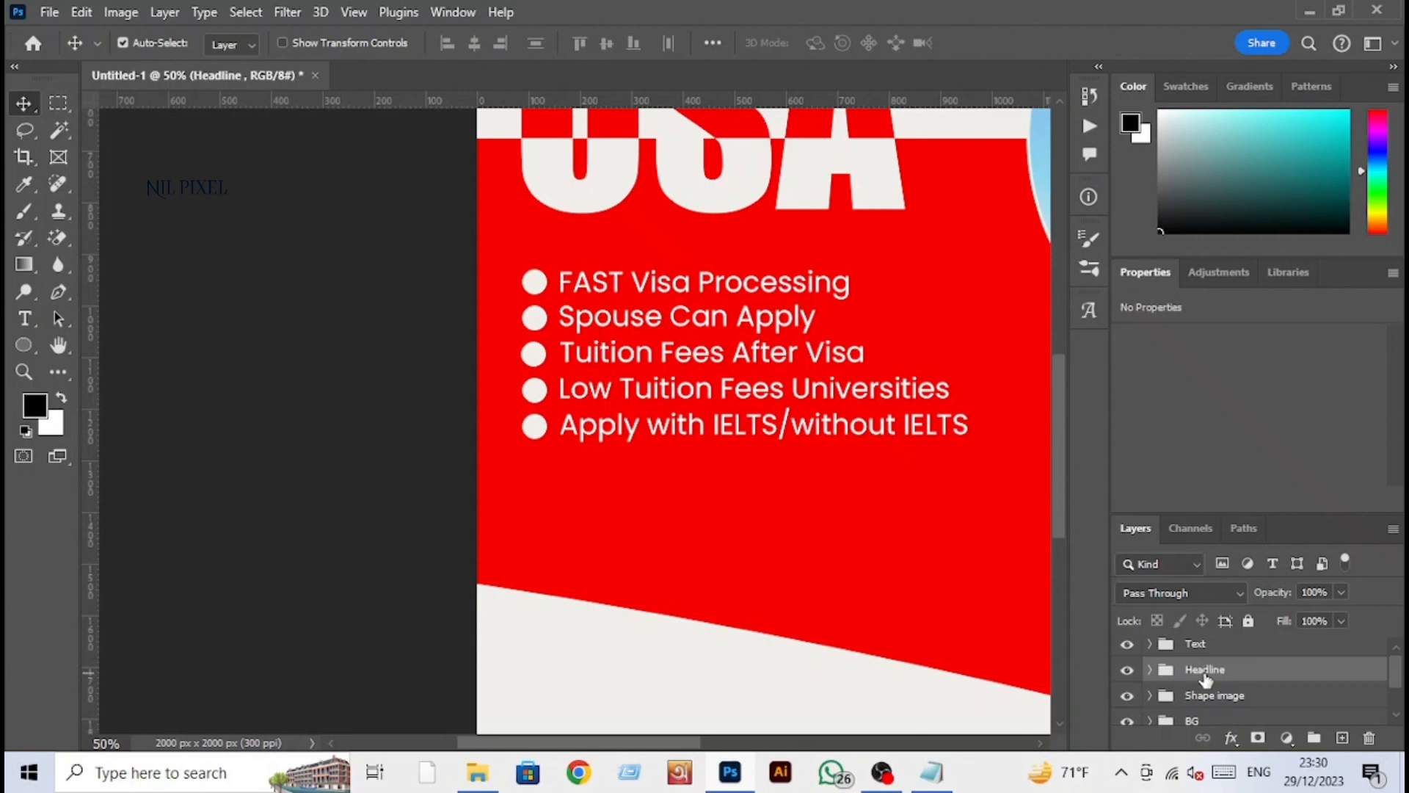
Step: Place the cute-indian-girl-student photo as an embedded image above the "Shape image" group and move it to the poster's right side
scroll(1231, 707, "down", 1)
left_click(1248, 679)
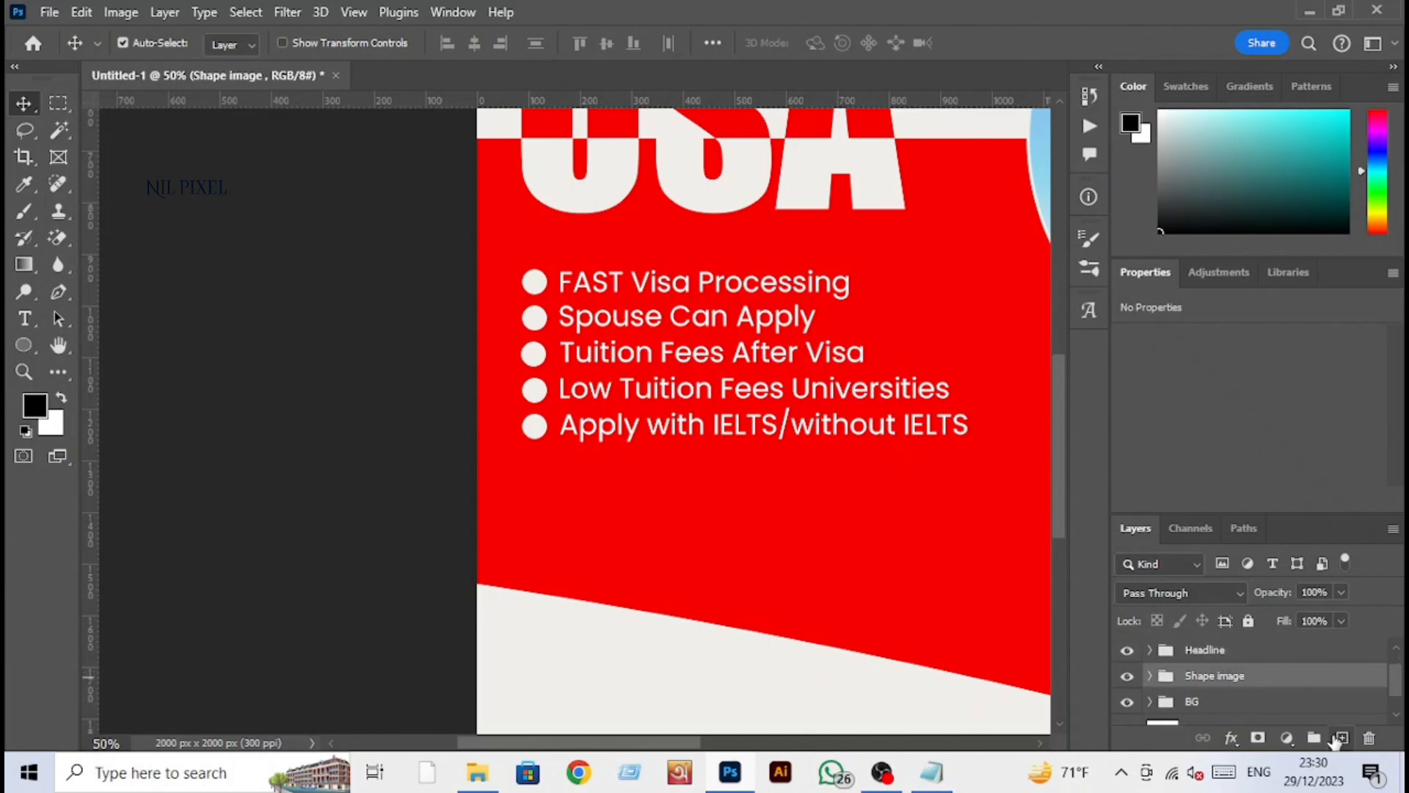
key("ctrl+0")
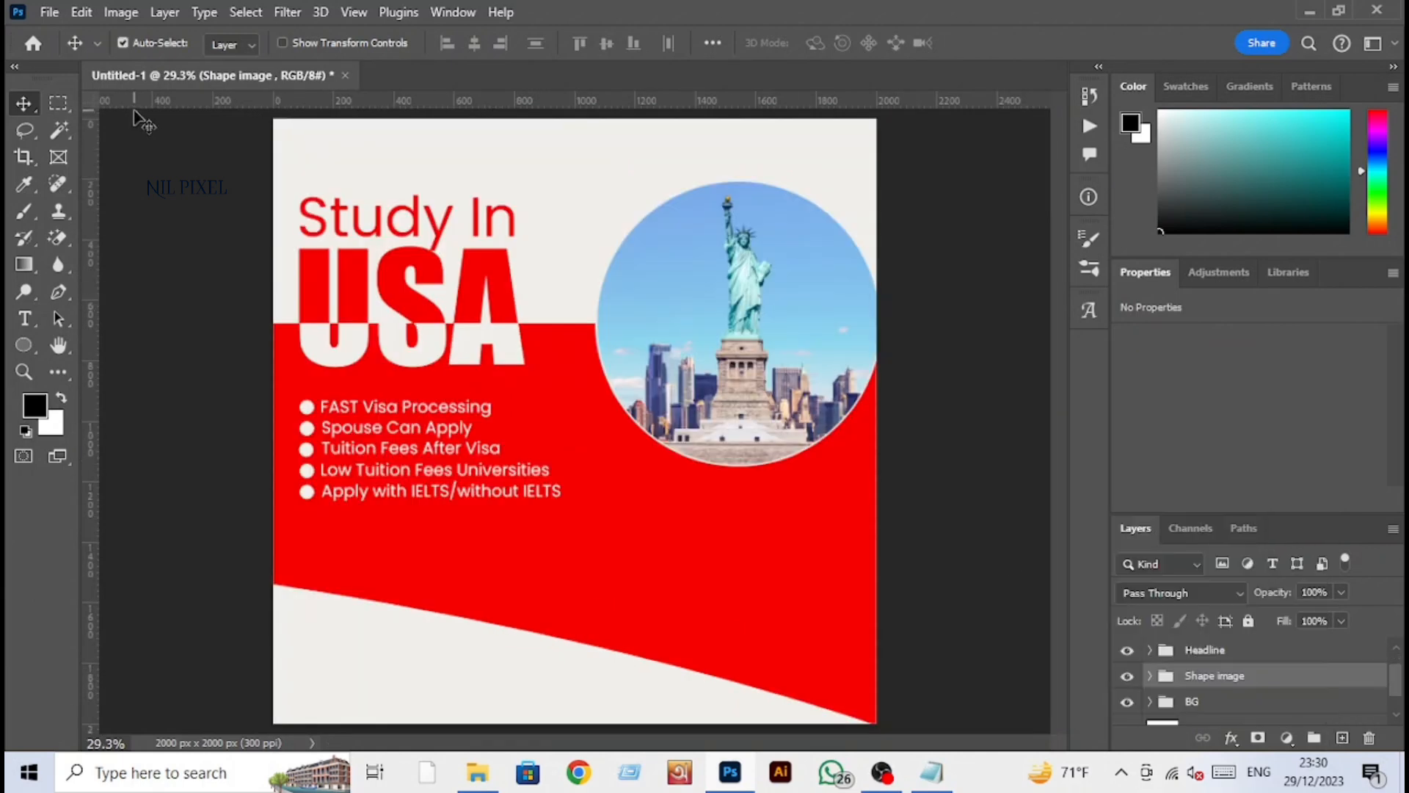
left_click(52, 12)
left_click(225, 460)
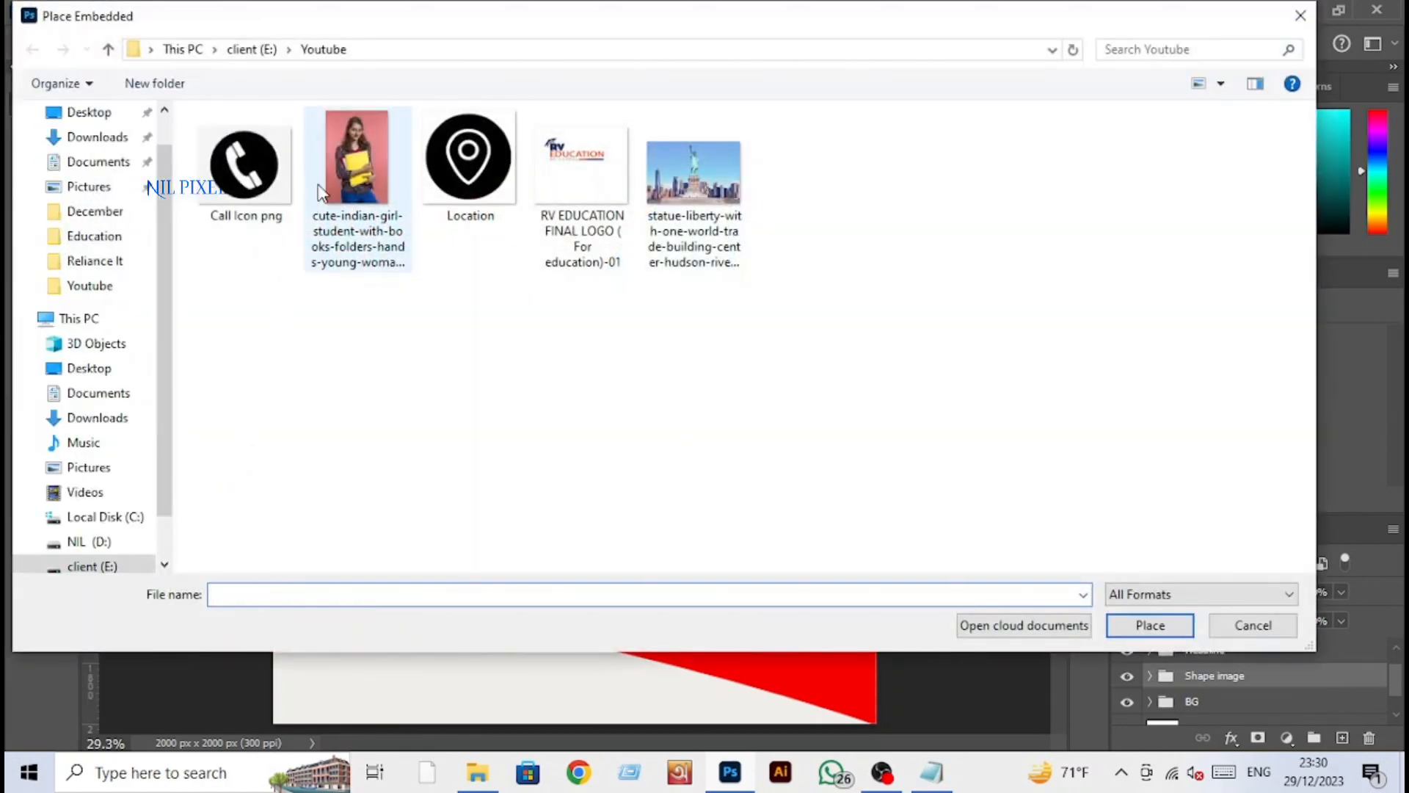
left_click(357, 169)
left_click(1137, 628)
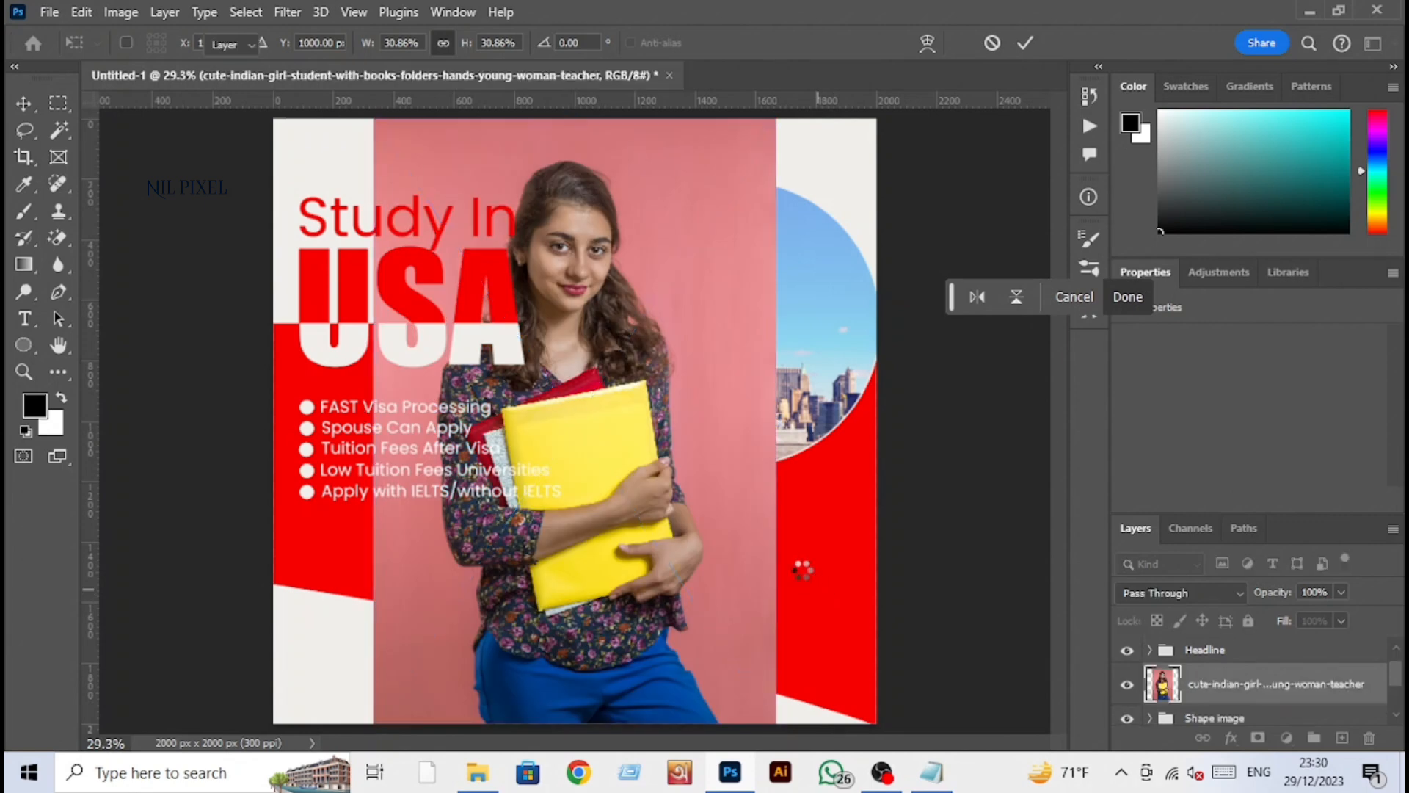
key("Return")
left_click_drag(693, 507, 816, 509)
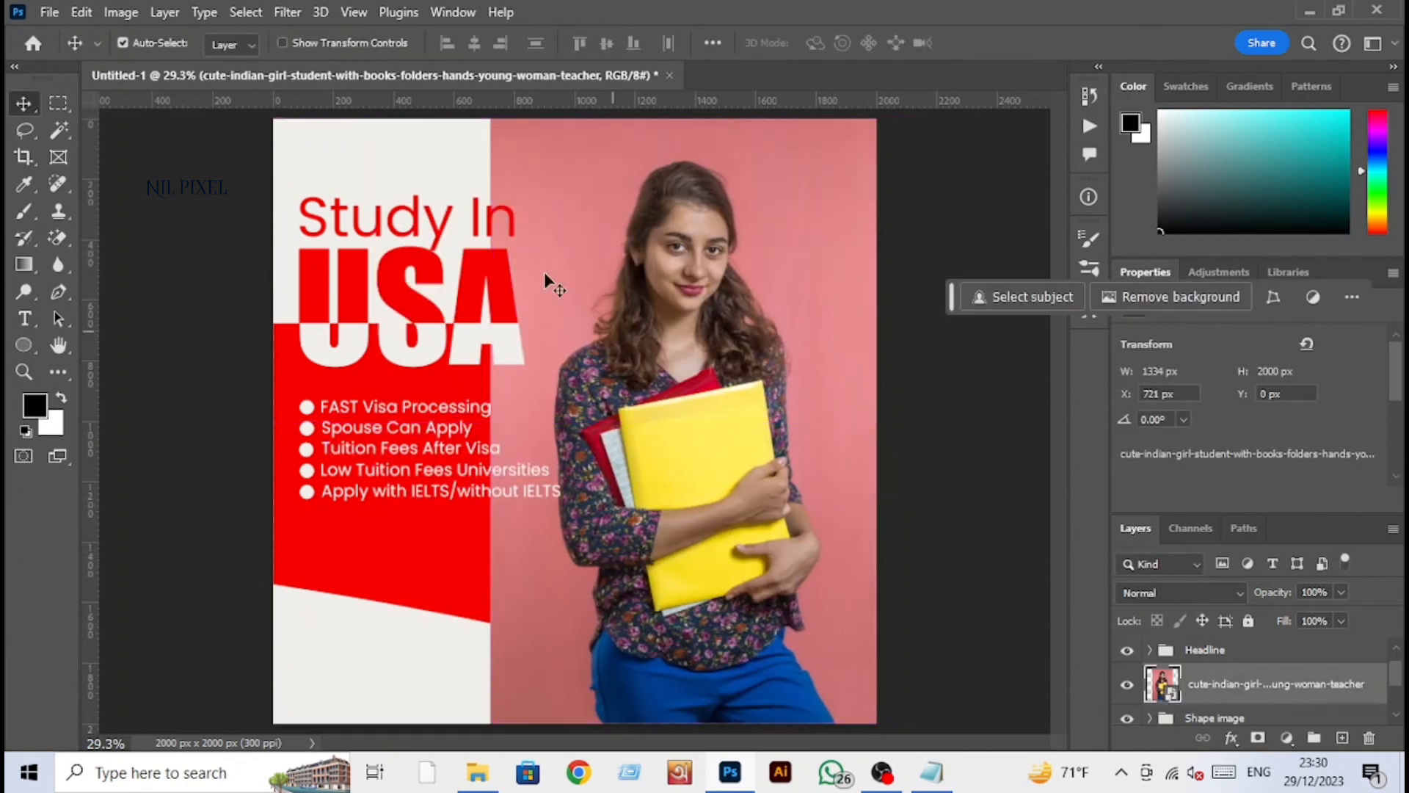
Step: Select the student as the subject and mask out the pink background of the photo
left_click(252, 11)
left_click(344, 249)
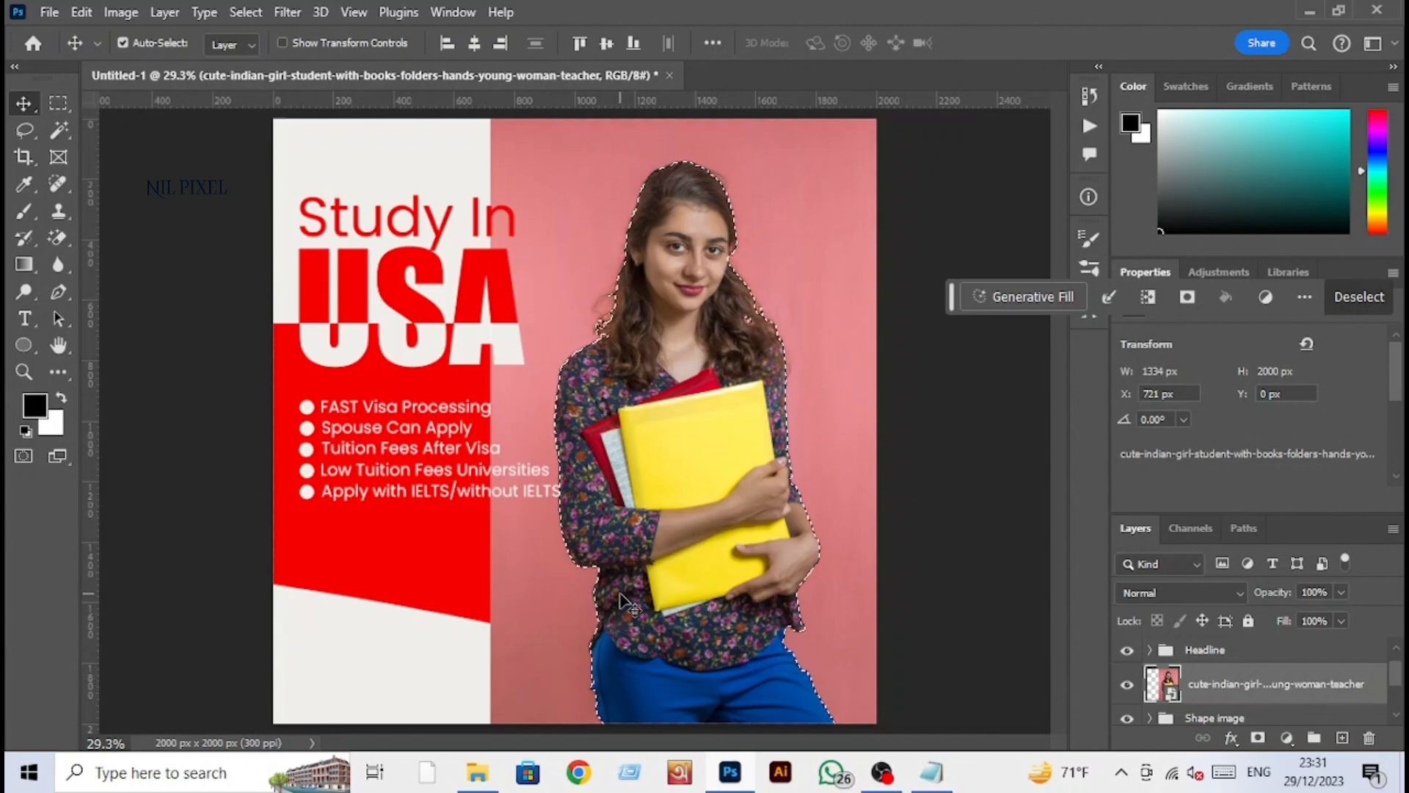
left_click(1258, 737)
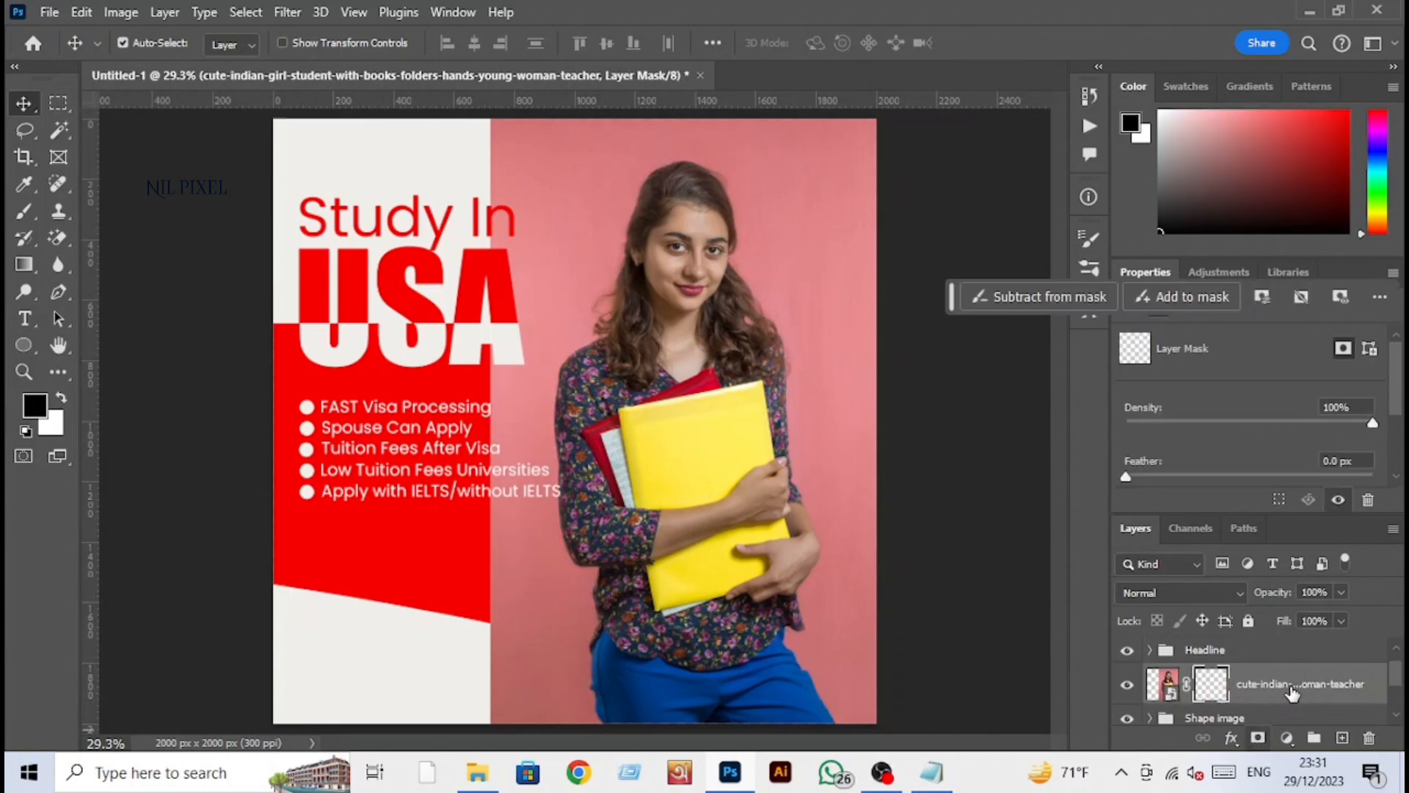
Step: Convert the masked student layer to a smart object and rename it "Model"
right_click(1292, 693)
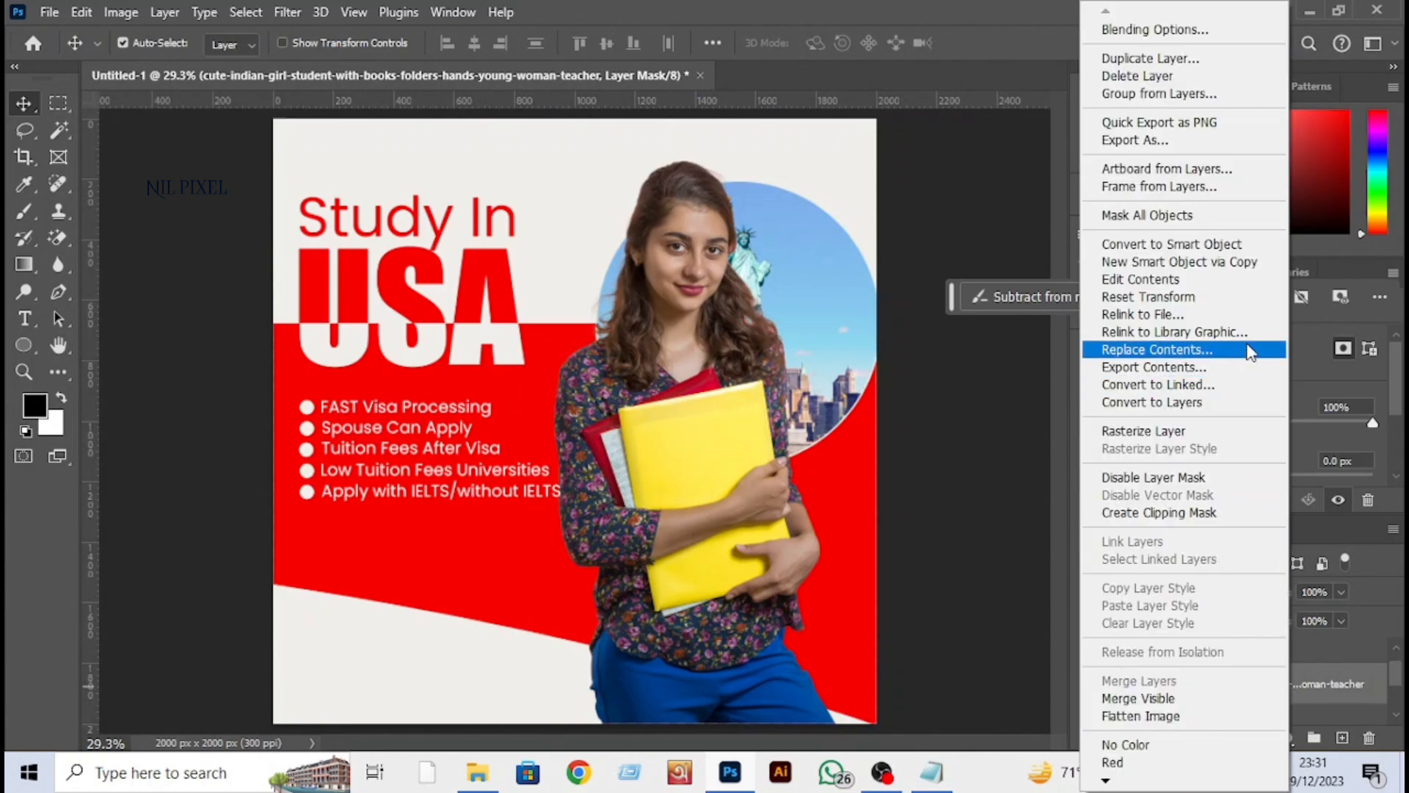
left_click(1246, 250)
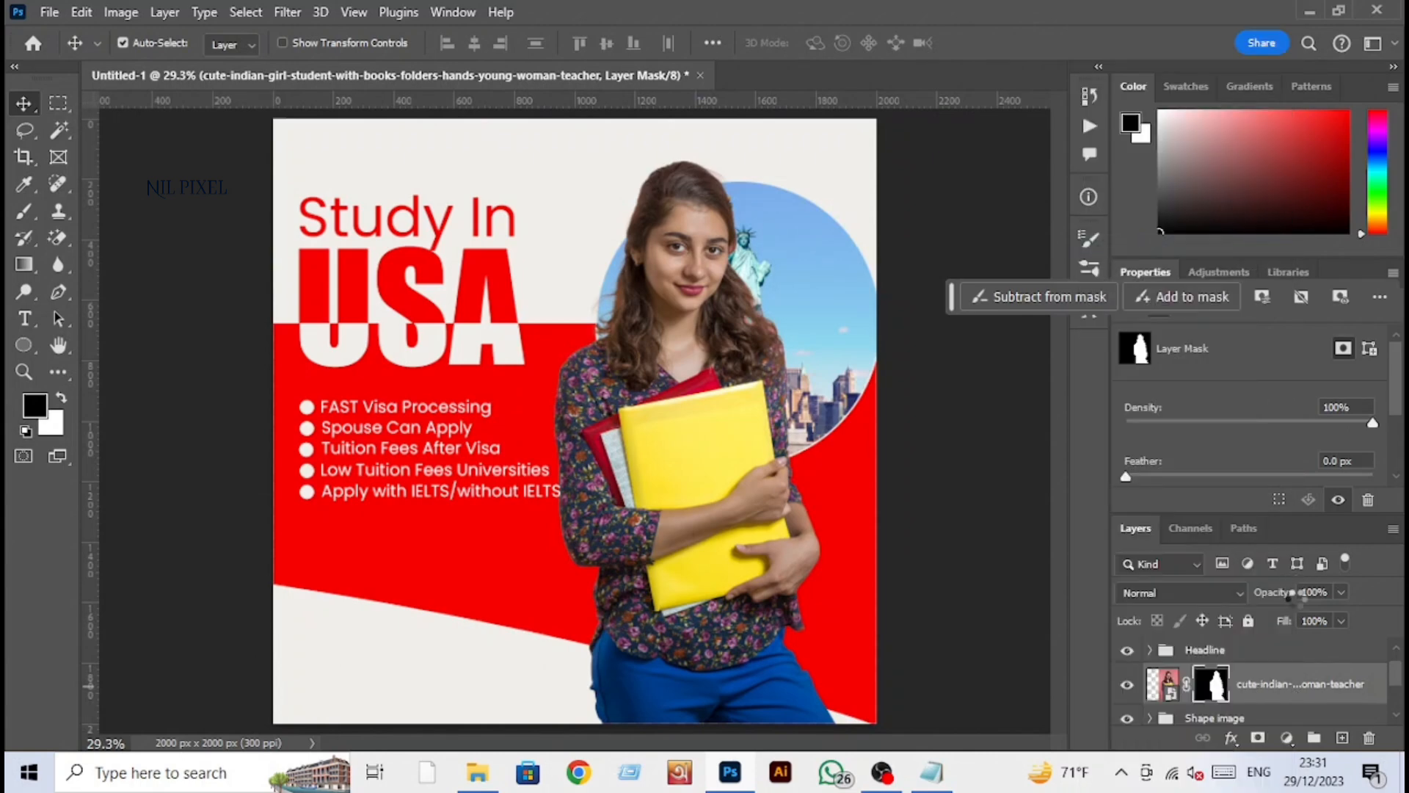
double_click(1248, 684)
type("Model")
key("Return")
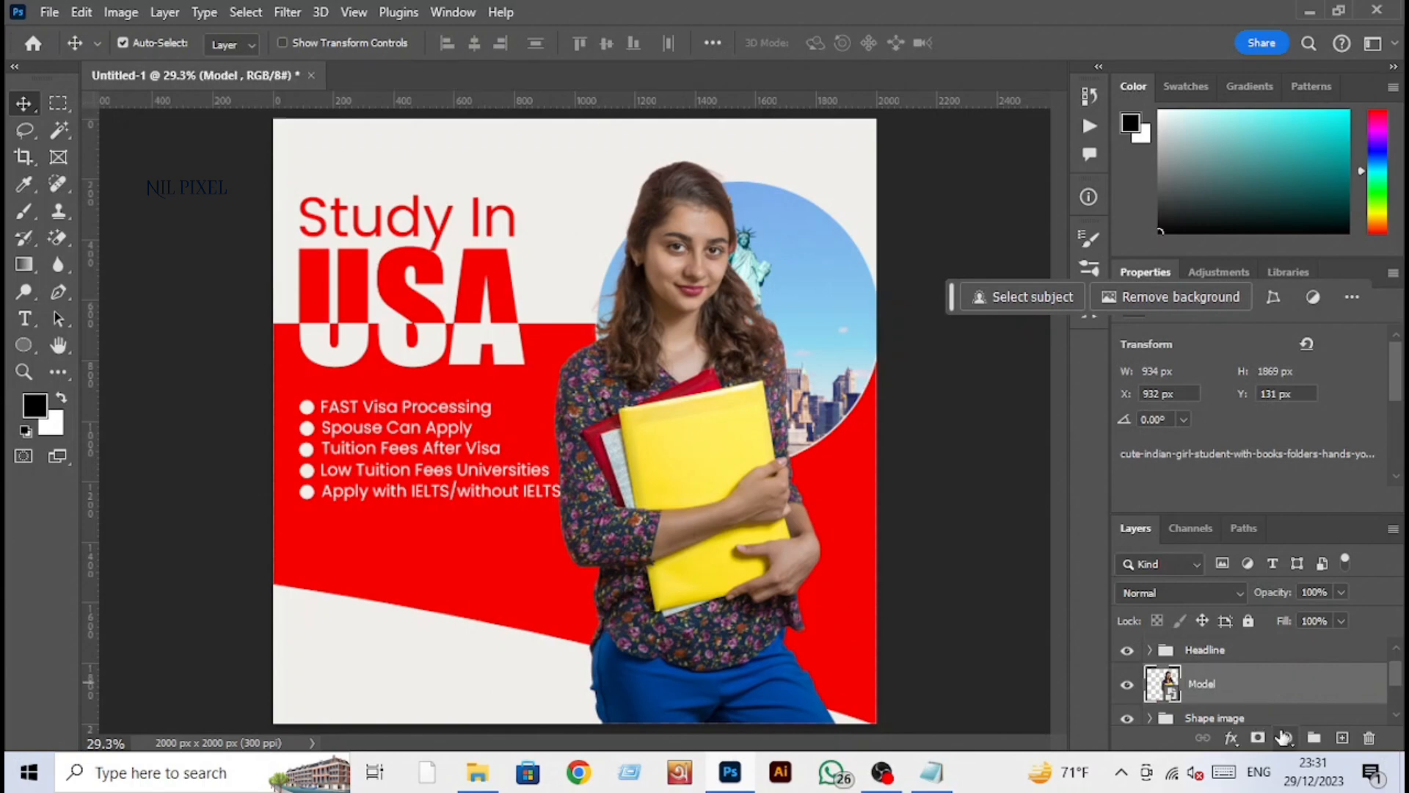
Step: Scale the Model layer down to about 746 × 1491 px in front of the circular photo and flip it horizontally
key("ctrl+t")
left_click_drag(846, 176, 789, 290)
left_click_drag(671, 401, 743, 401)
key("Return")
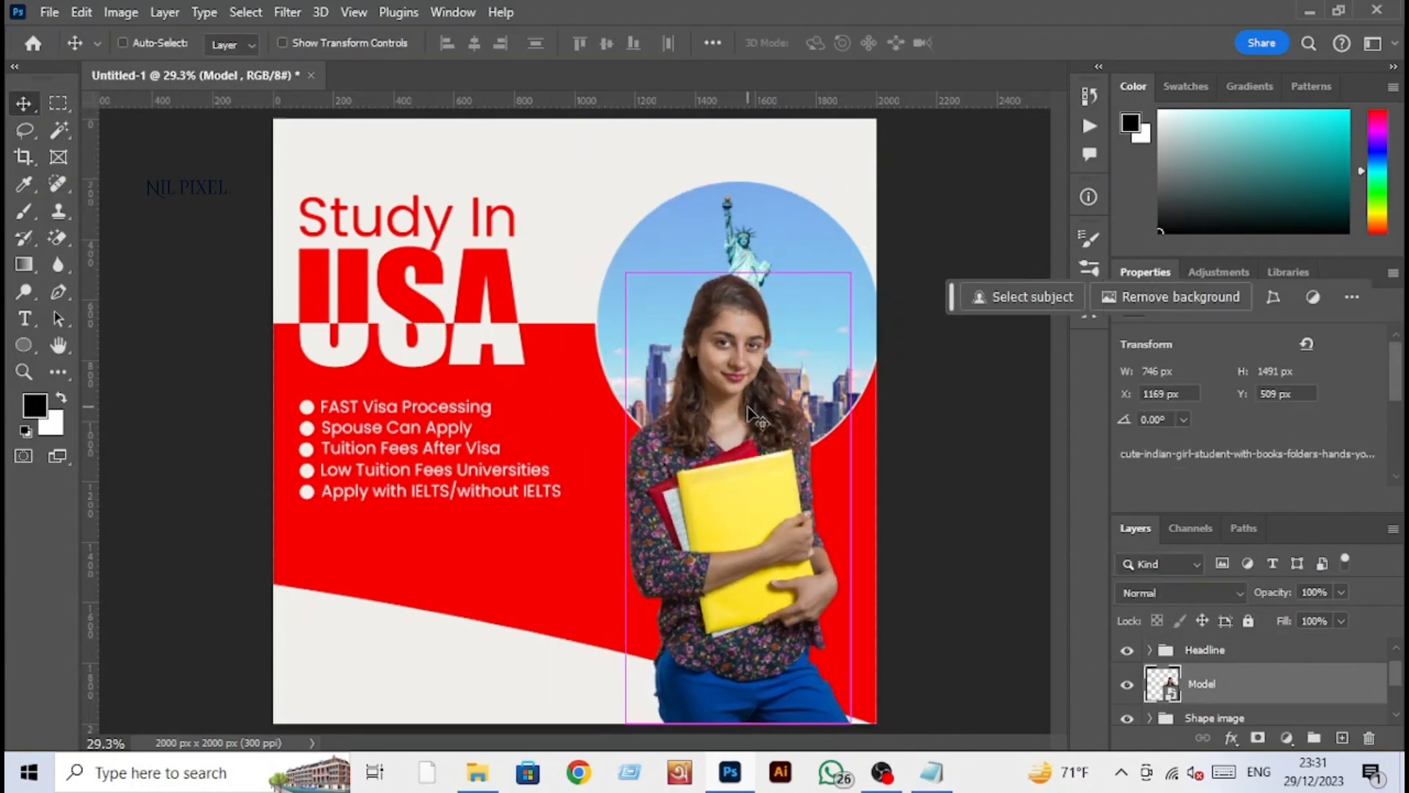
key("ctrl+t")
left_click(976, 295)
key("Return")
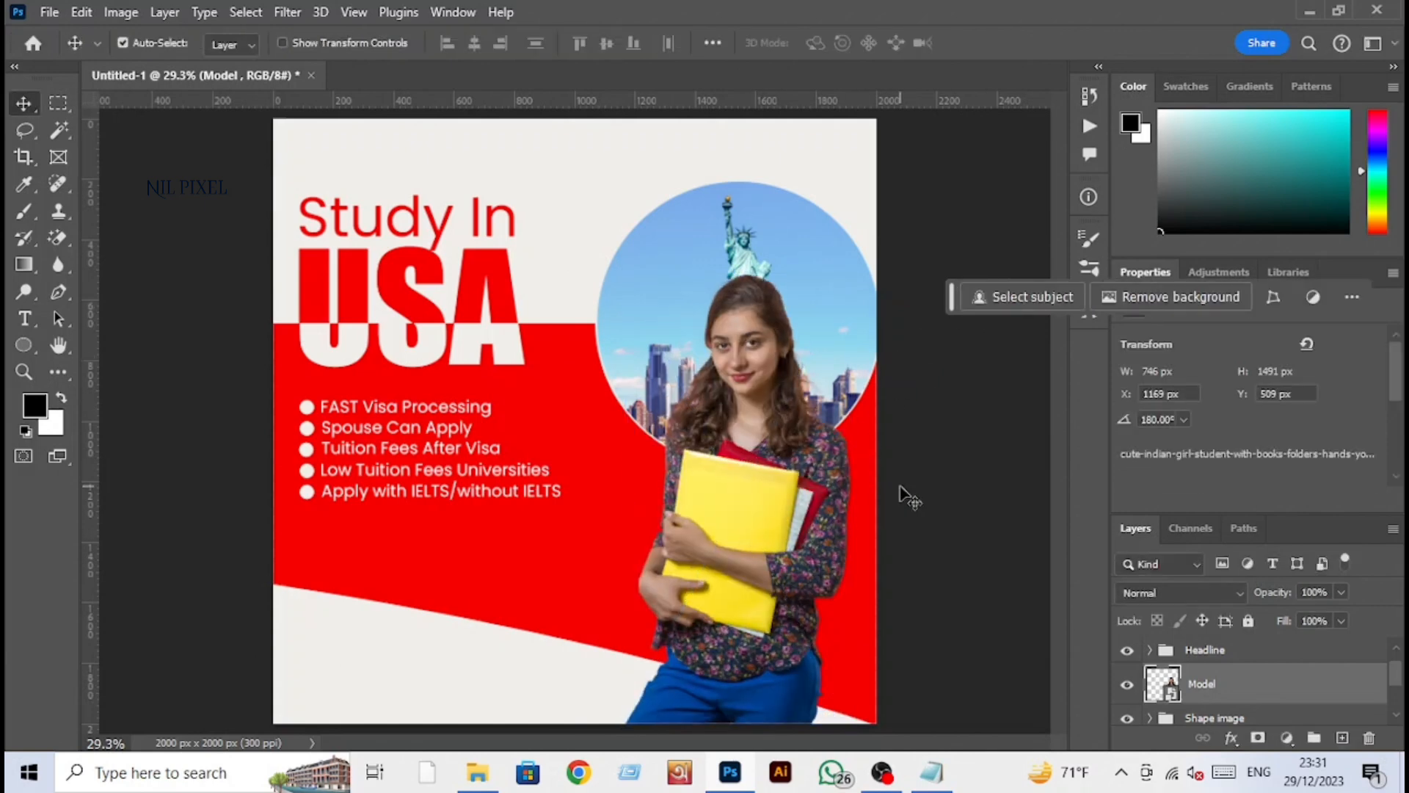
Step: Move the model against the poster's right edge and shift the off-white shape at the poster's bottom slightly down
key("ctrl+t")
left_click_drag(818, 501, 839, 500)
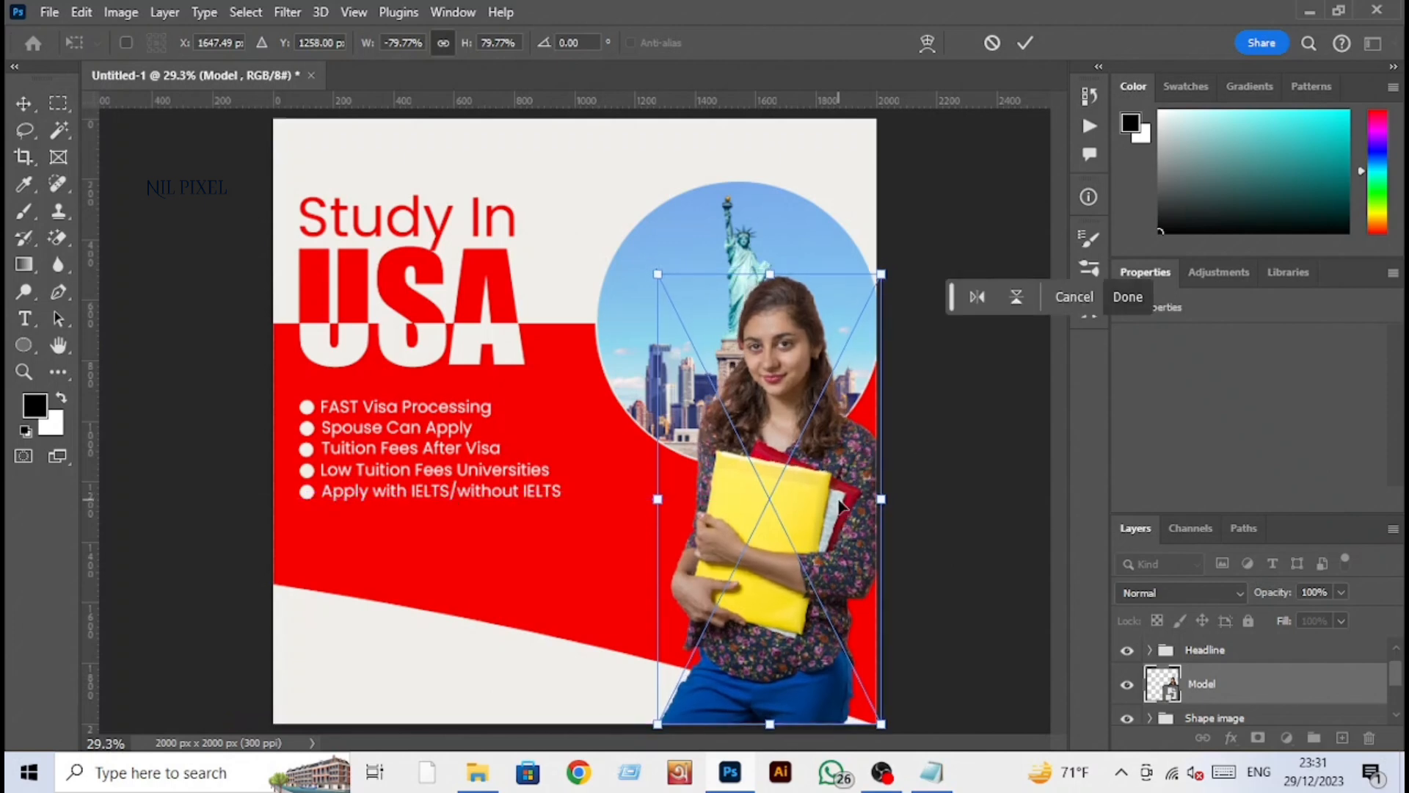
key("Return")
left_click_drag(639, 698, 638, 710)
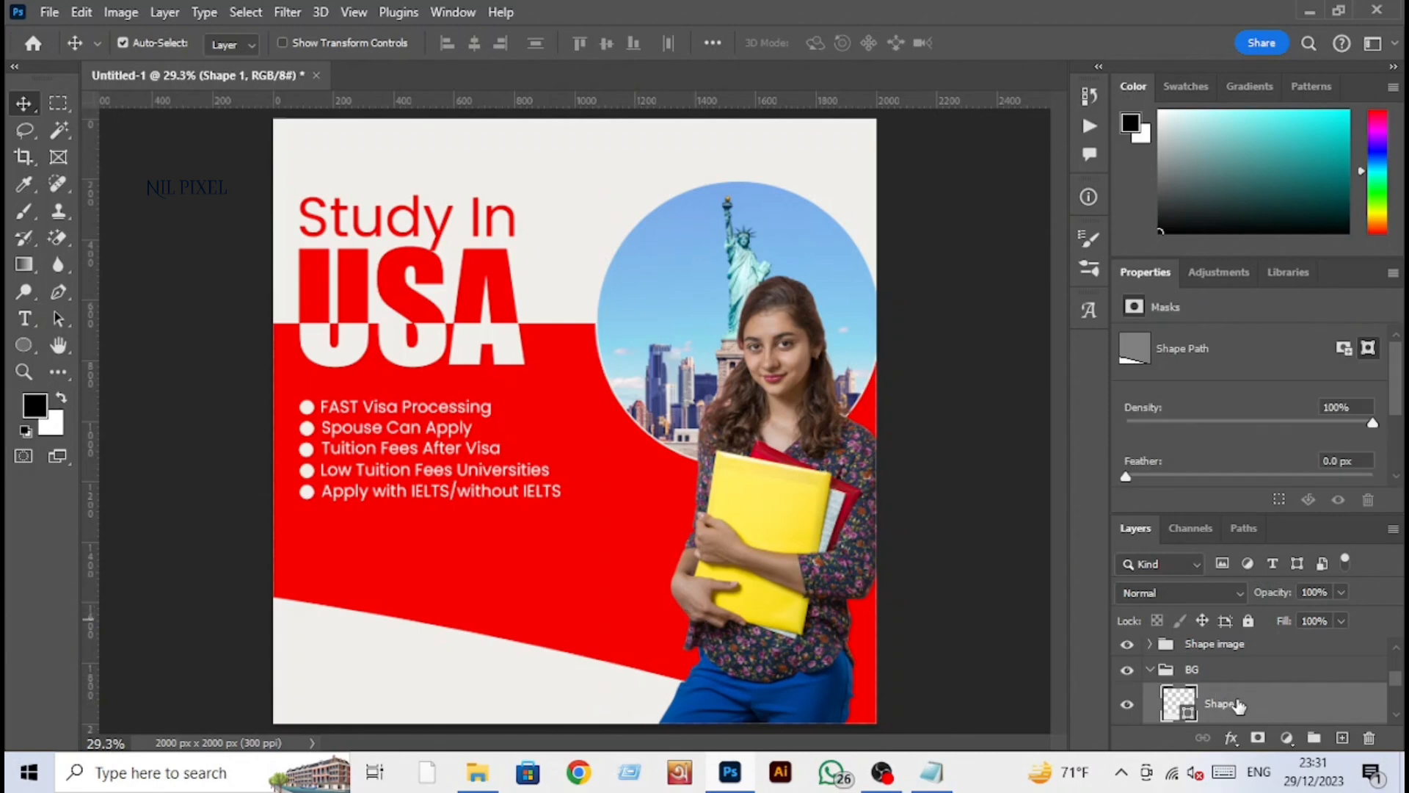
Step: Add an Exposure adjustment clipped to the Model layer with exposure set to -1.39
left_click(772, 549)
left_click(1286, 737)
left_click(1304, 496)
left_click(1249, 500)
left_click_drag(1251, 393, 1223, 389)
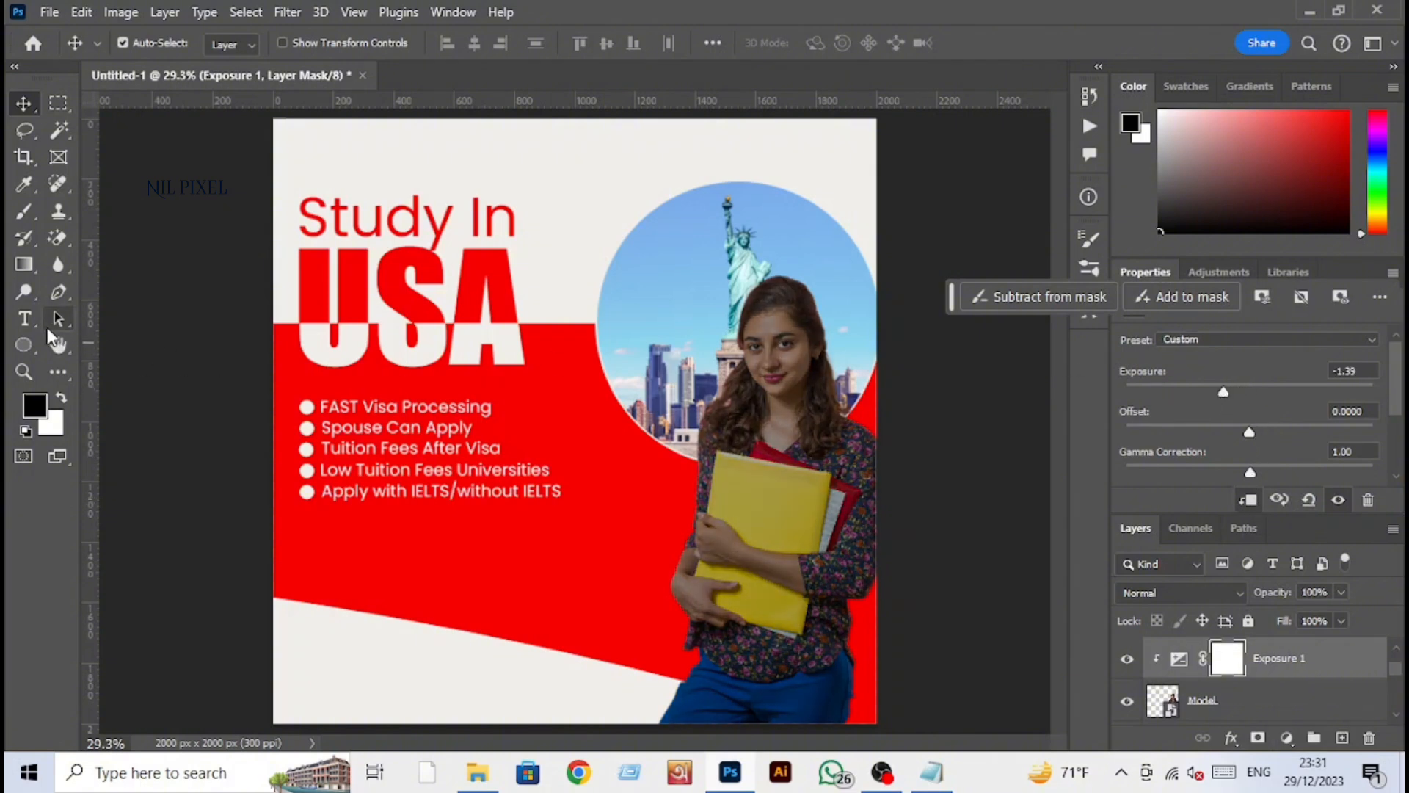
Step: Paint black on the Exposure mask with a 306 px soft round brush to brighten the model's face, folder and hands
left_click(24, 211)
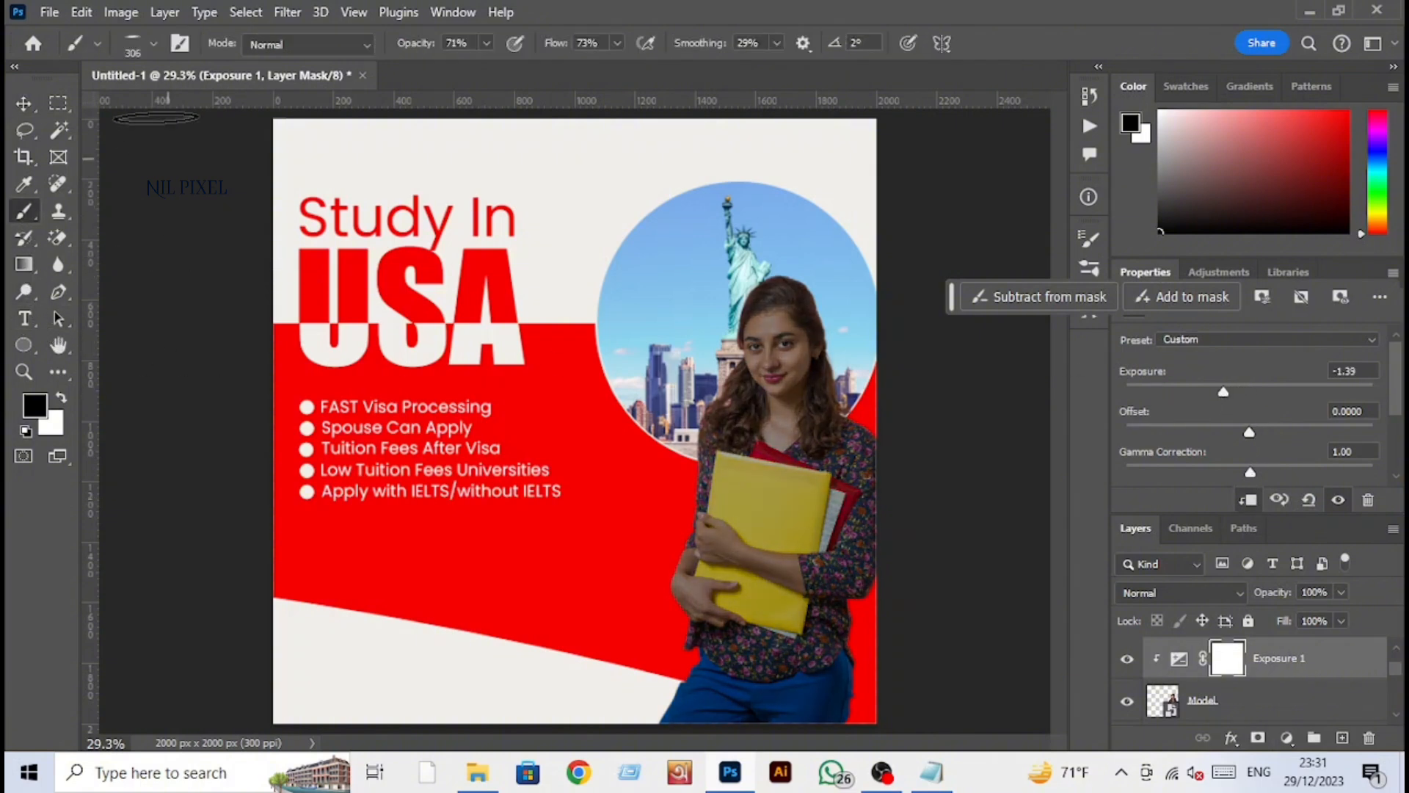
left_click(154, 44)
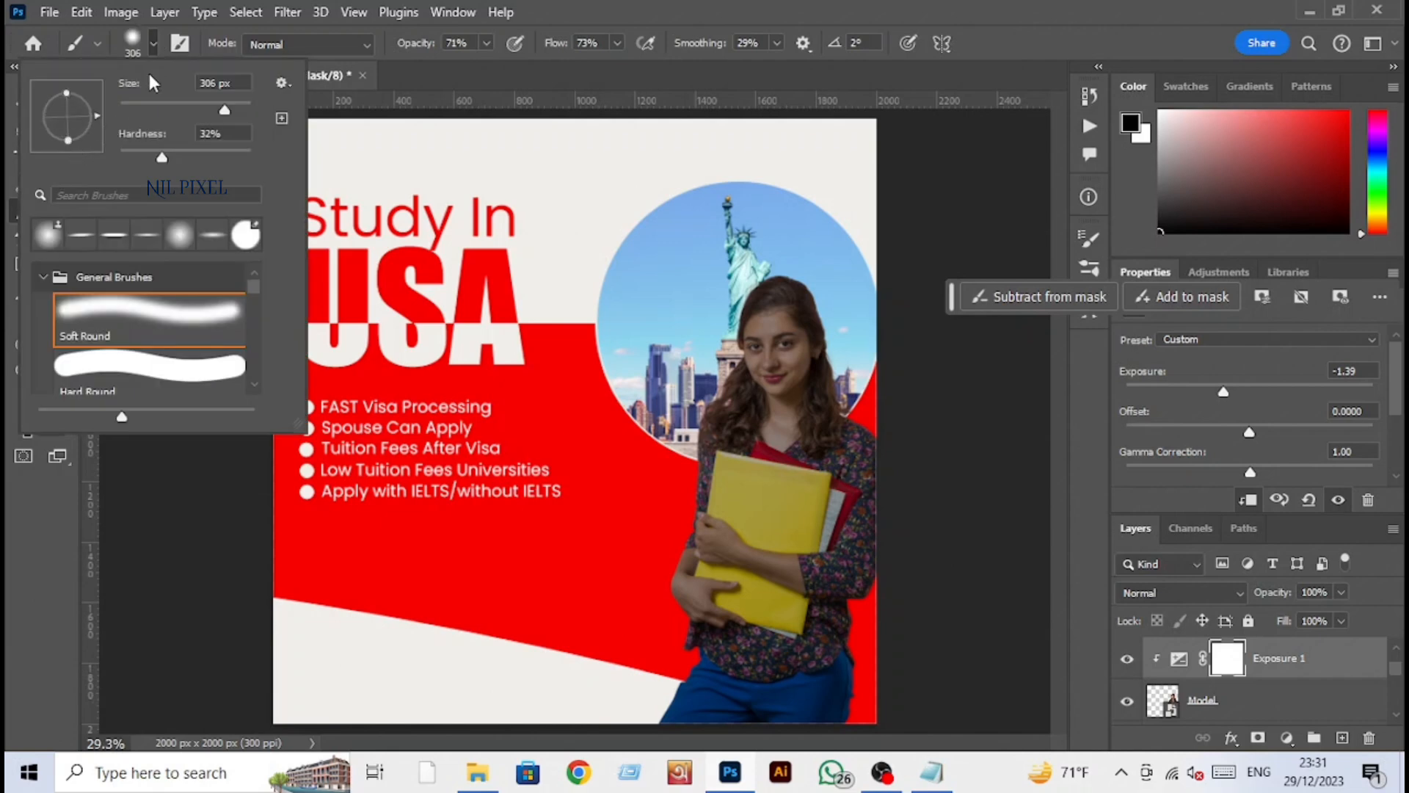
left_click(153, 45)
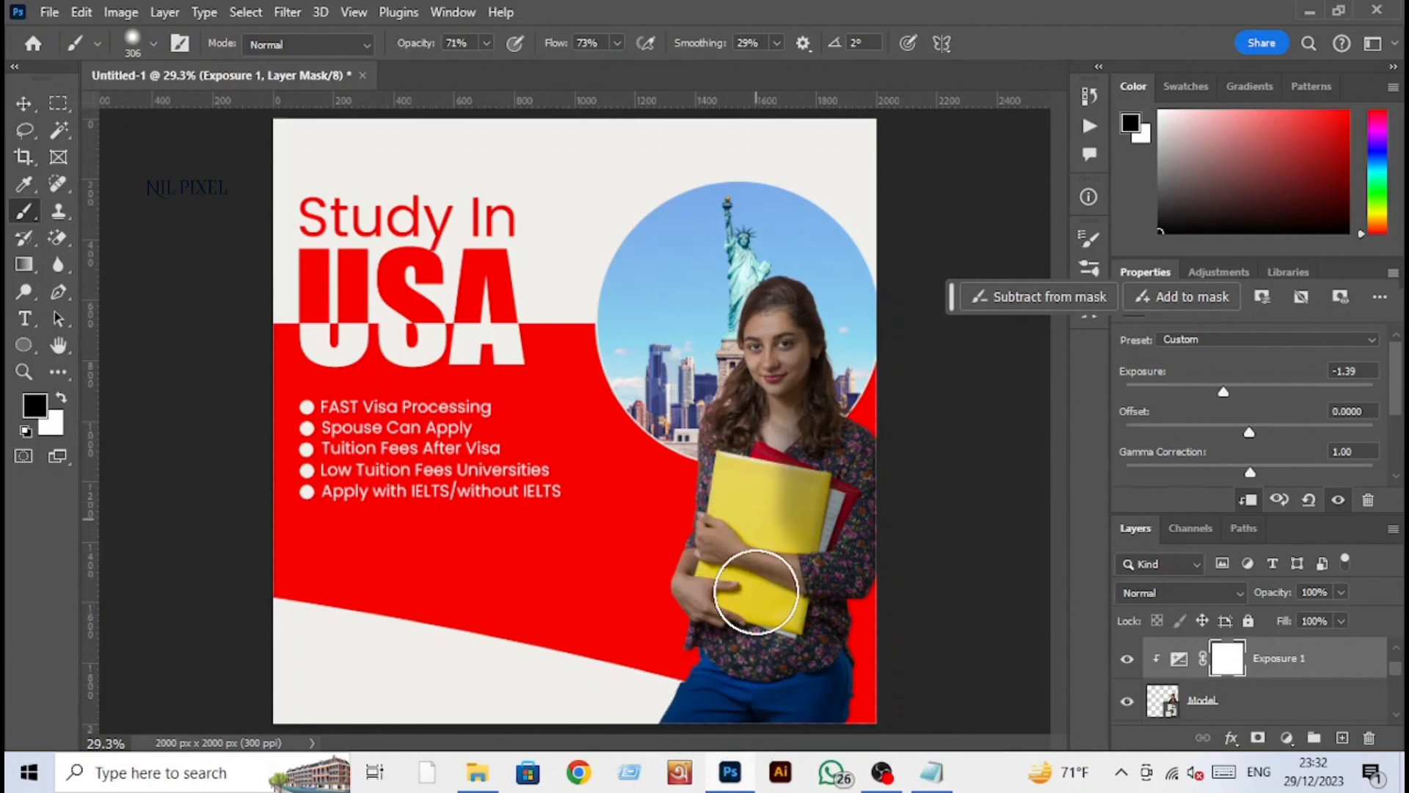
mouse_move(737, 341)
left_mouse_down()
mouse_move(700, 448)
mouse_move(655, 773)
left_mouse_up()
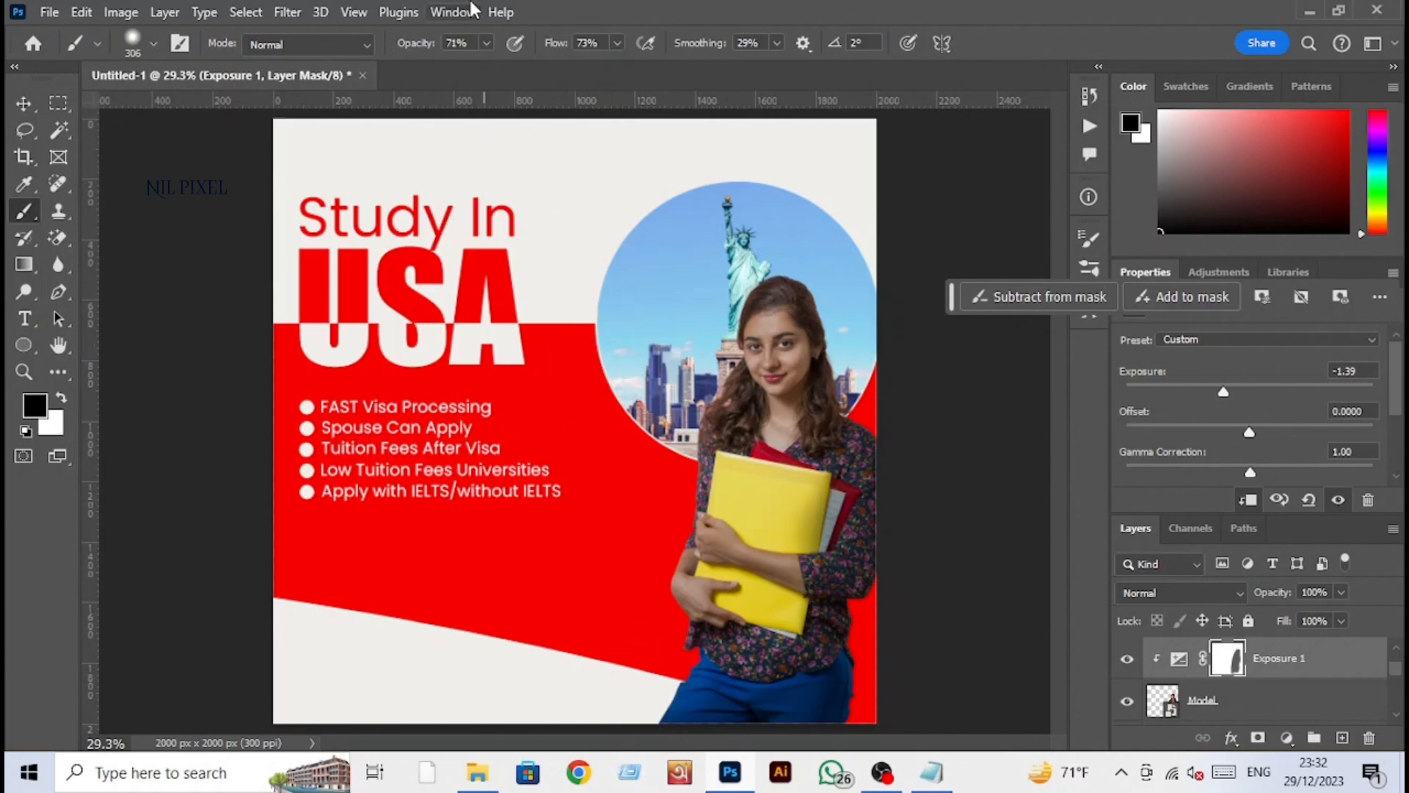
Step: Set the brush opacity to 17% and its flow to 21% for softer mask painting
left_click(486, 43)
left_click(430, 64)
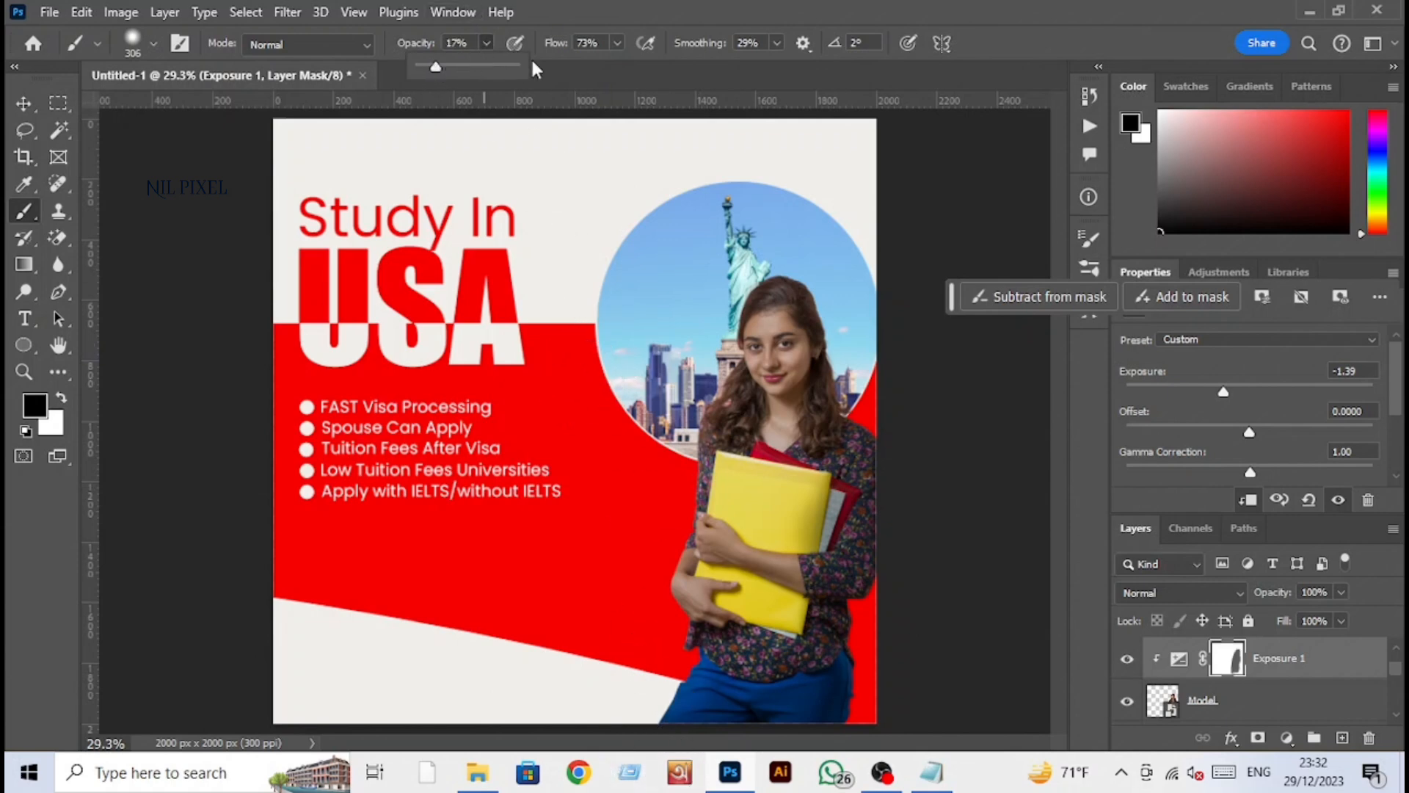
left_click(618, 43)
left_click_drag(619, 66, 568, 66)
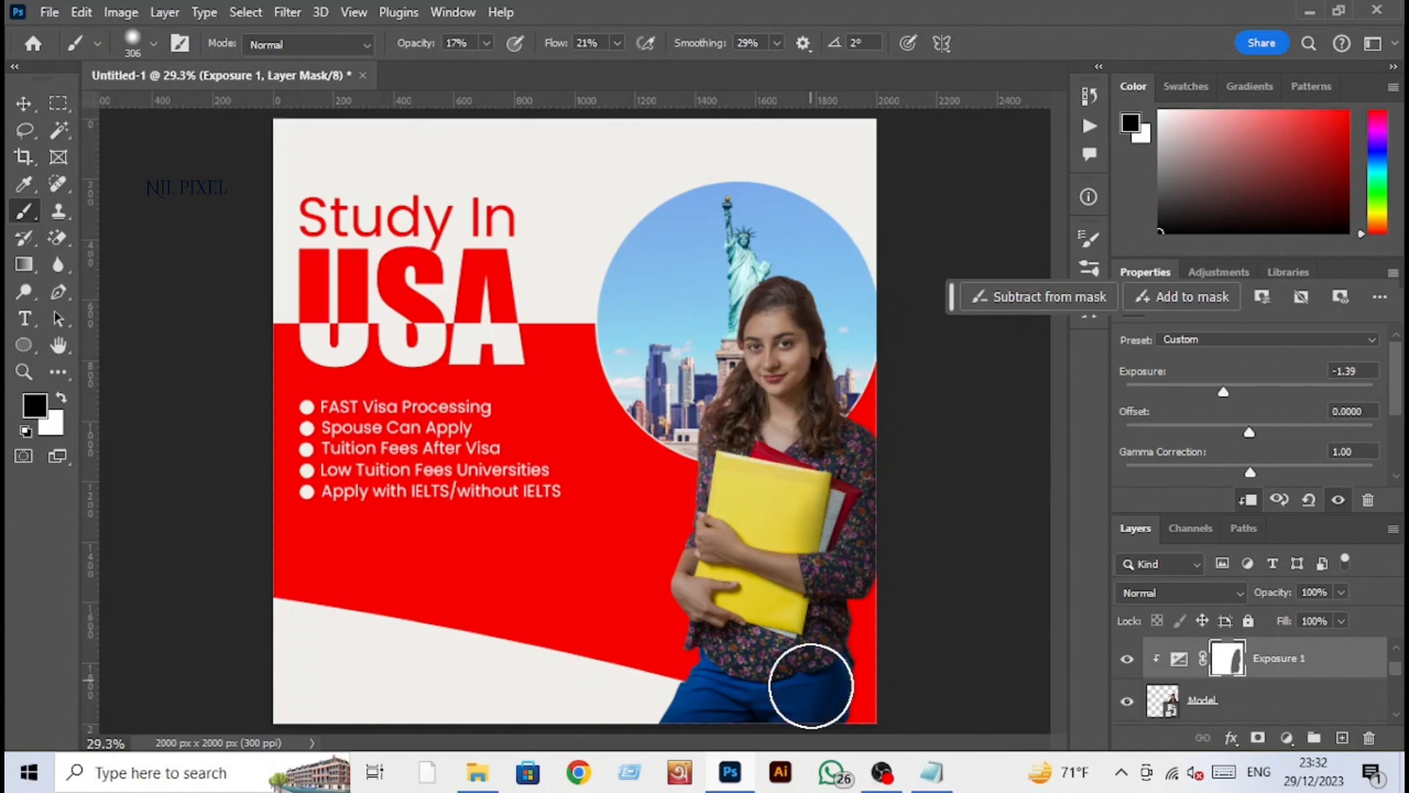
Step: Group the Model layer with its Exposure adjustment and name the group "Model"
left_click(24, 104)
left_click(1275, 710)
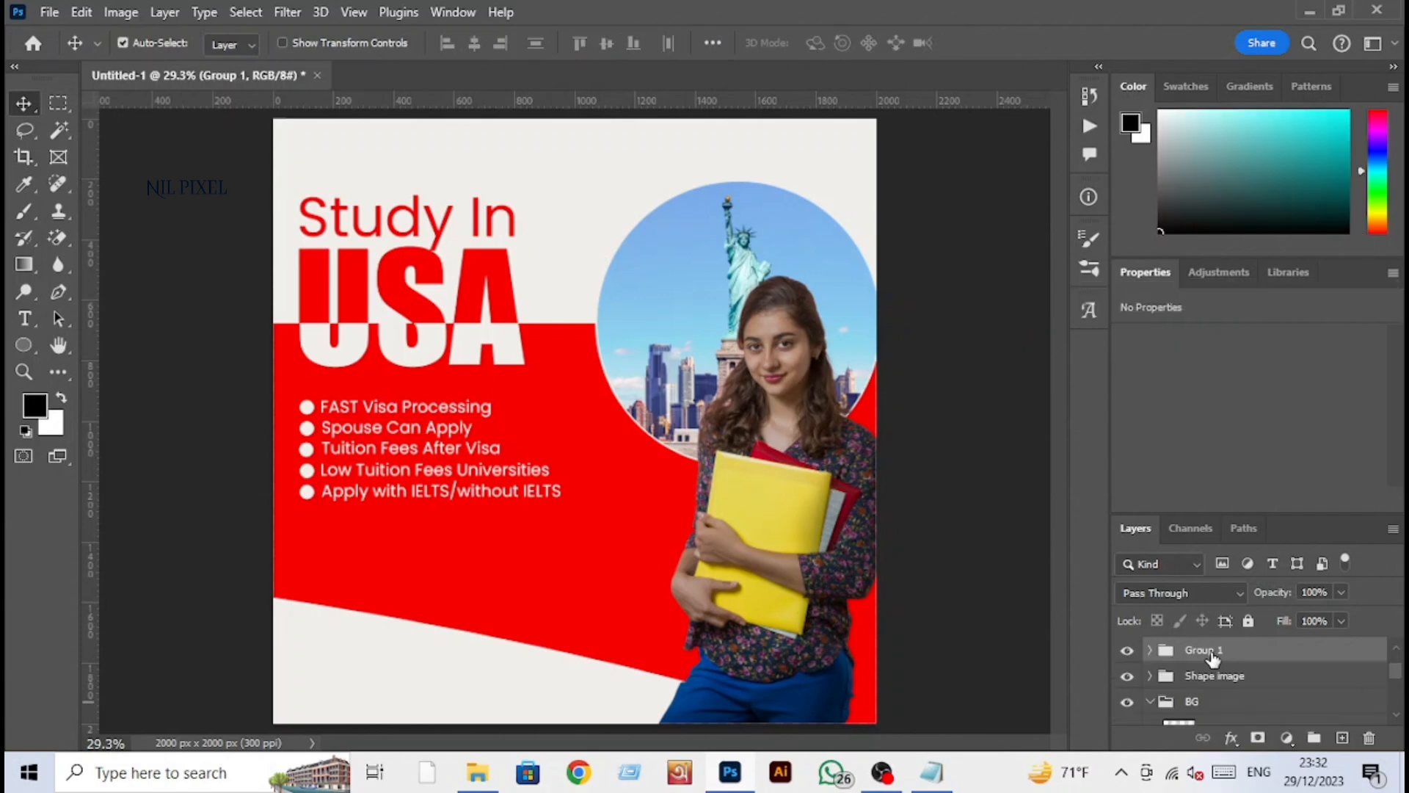
double_click(1202, 649)
type("Model")
key("Return")
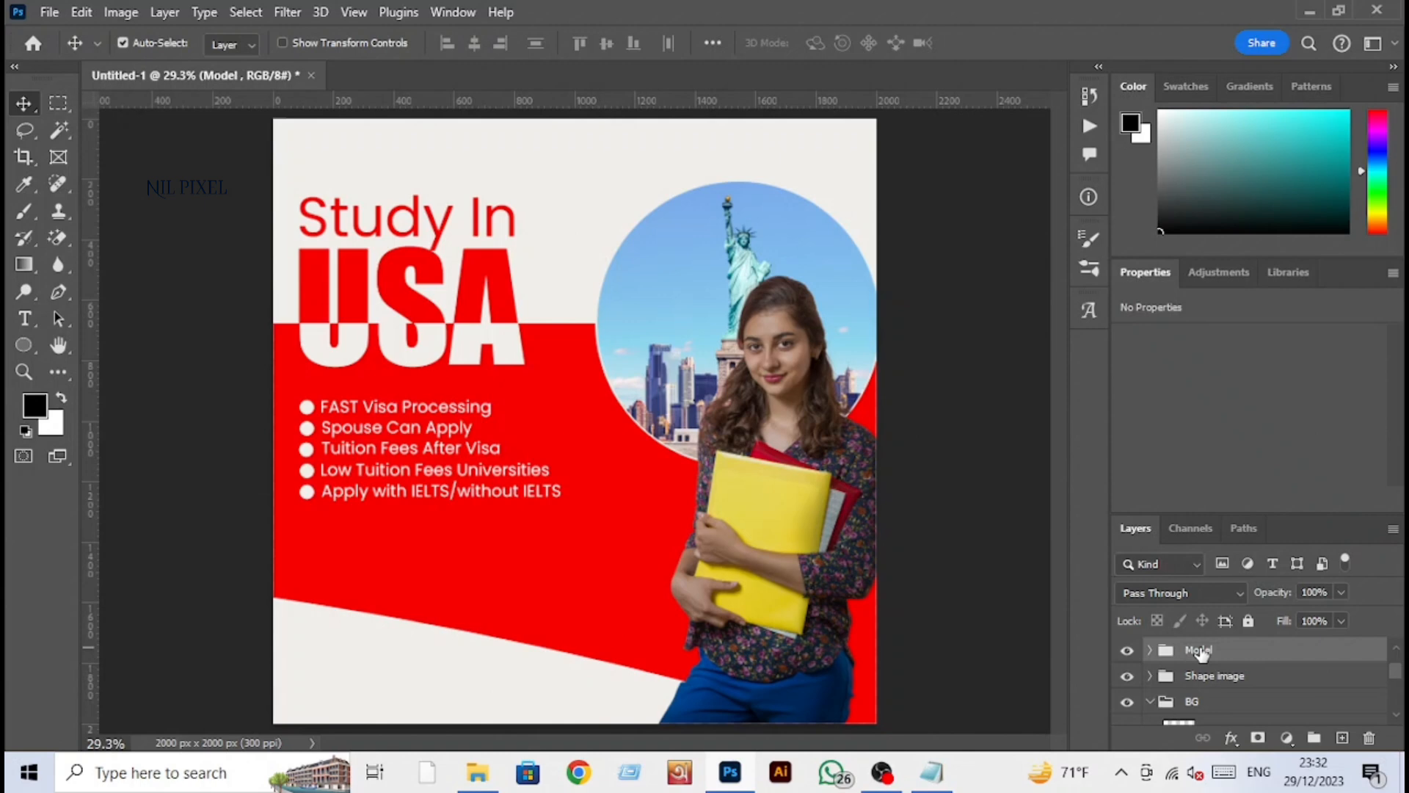
Step: Set the stroke width of the Ellipse 1 circle framing the Statue of Liberty photo to 10 px
left_click(798, 246)
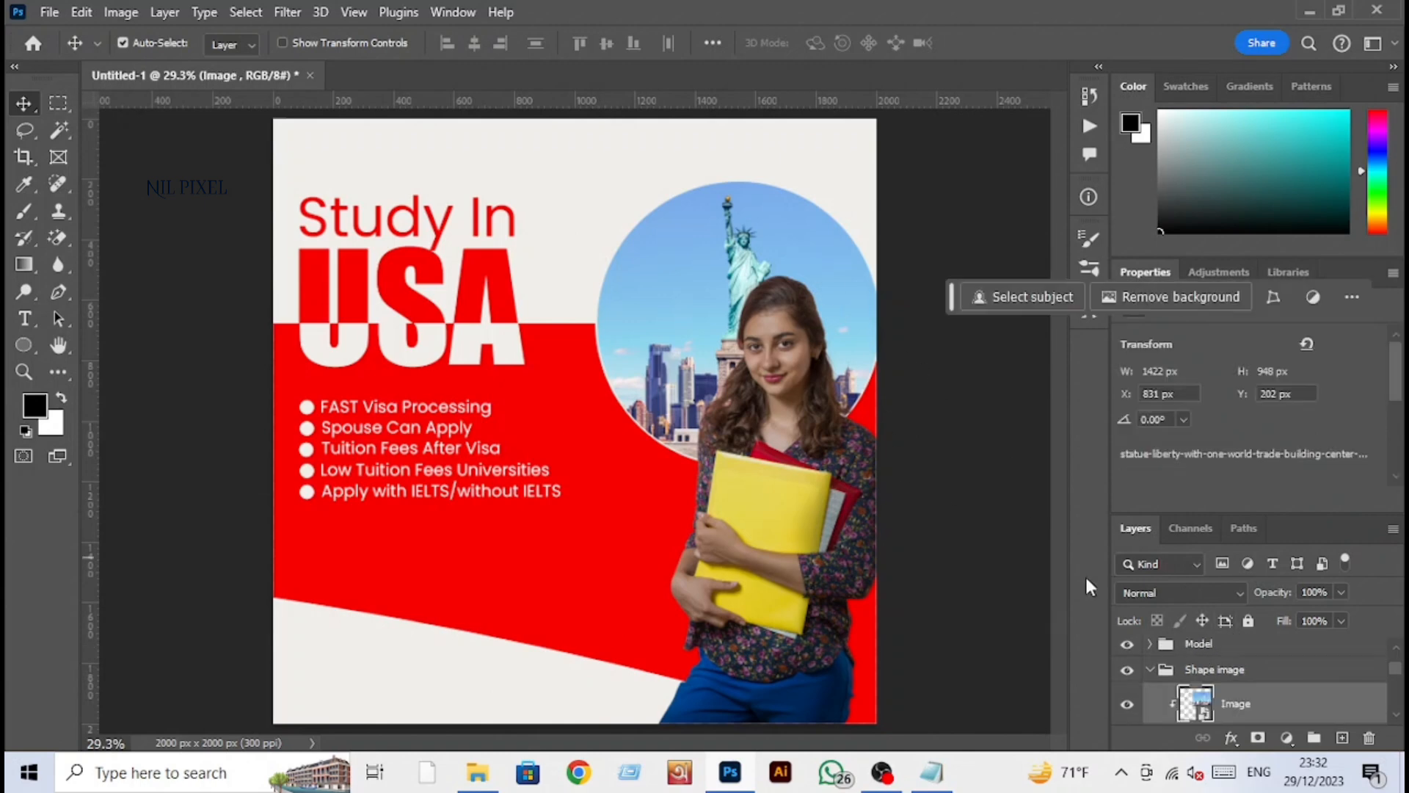
scroll(1218, 701, "down", 2)
left_click(1218, 701)
scroll(1299, 436, "down", 4)
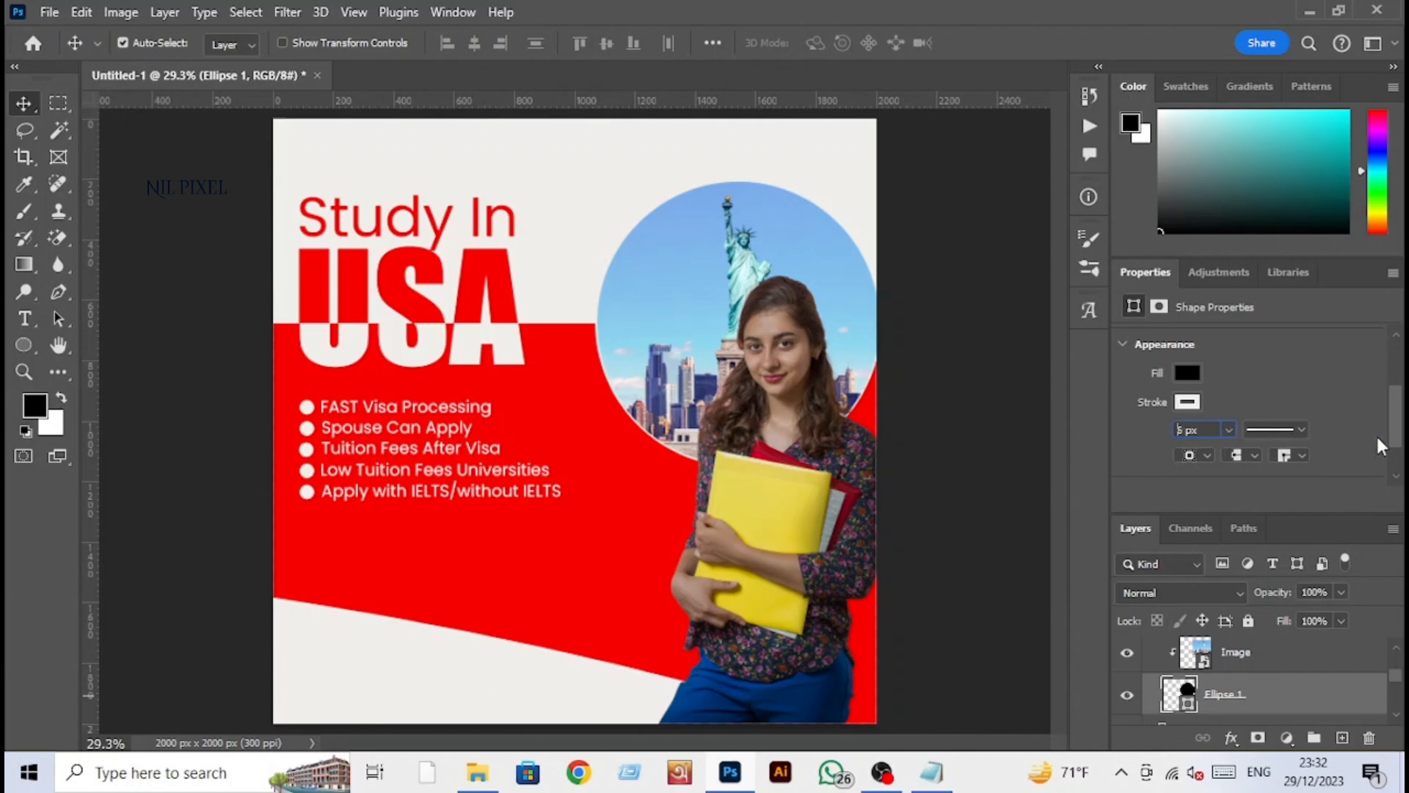
key("BackSpace")
type("10")
key("Return")
scroll(1153, 656, "up", 1)
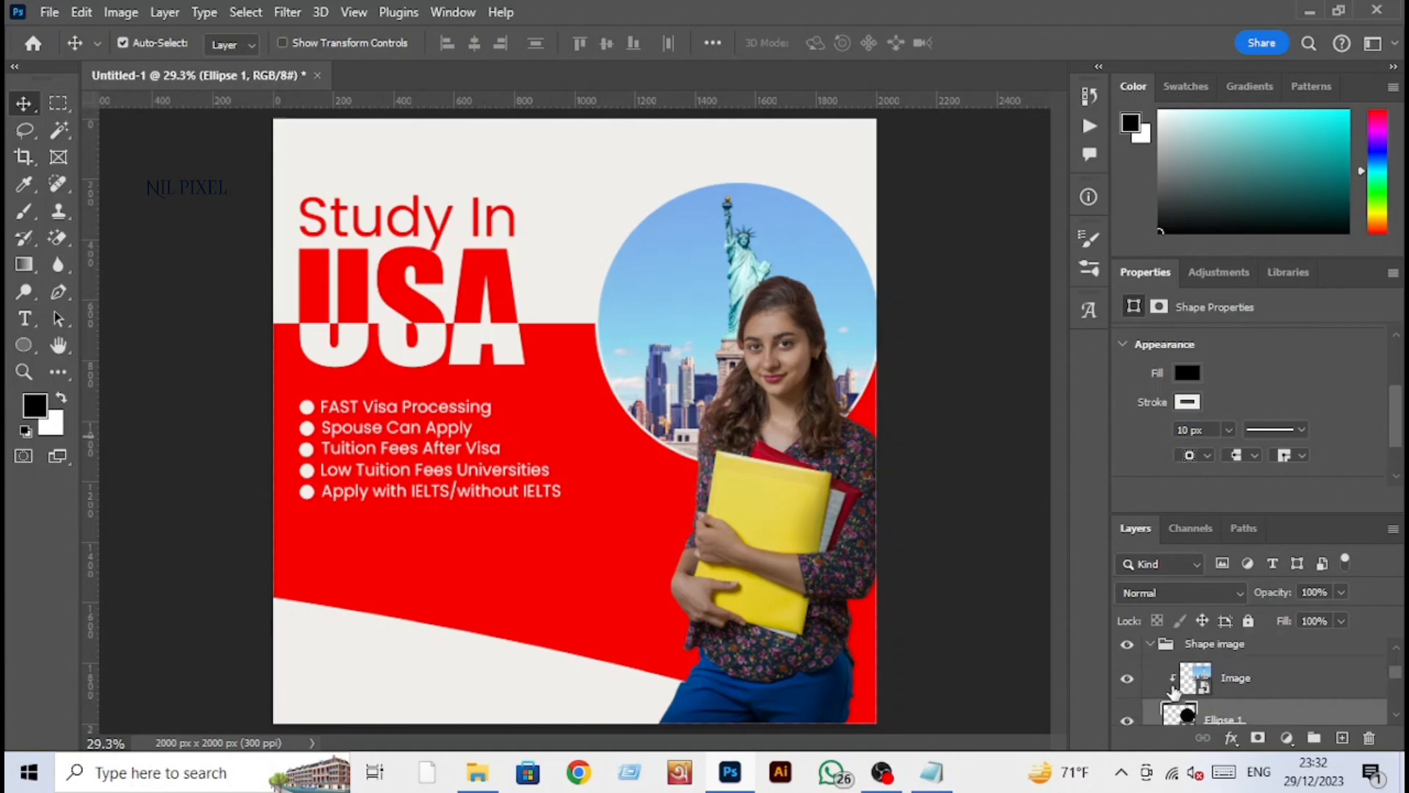
Step: Collapse the "Shape image" and "BG" layer groups
left_click(1150, 646)
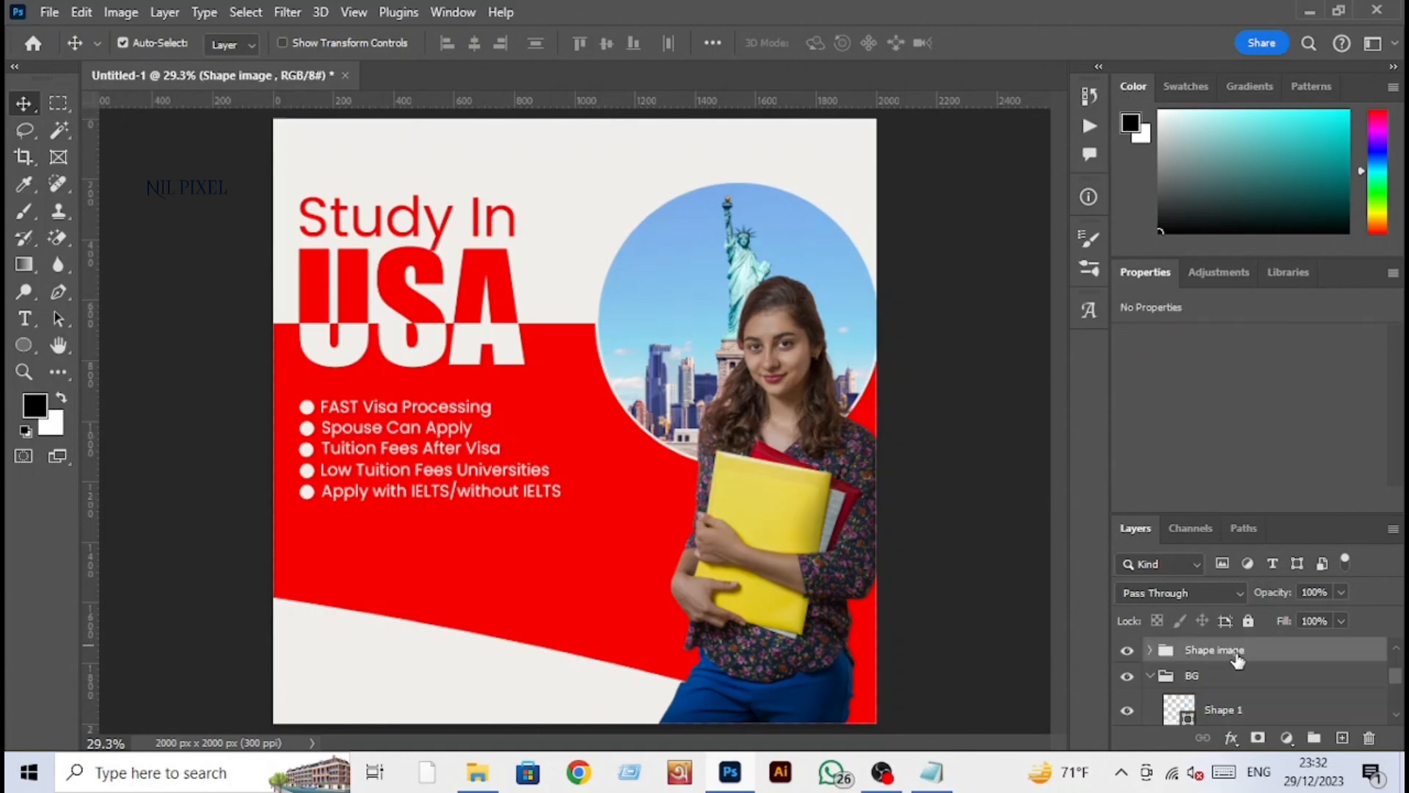
left_click(1150, 675)
scroll(1213, 694, "up", 2)
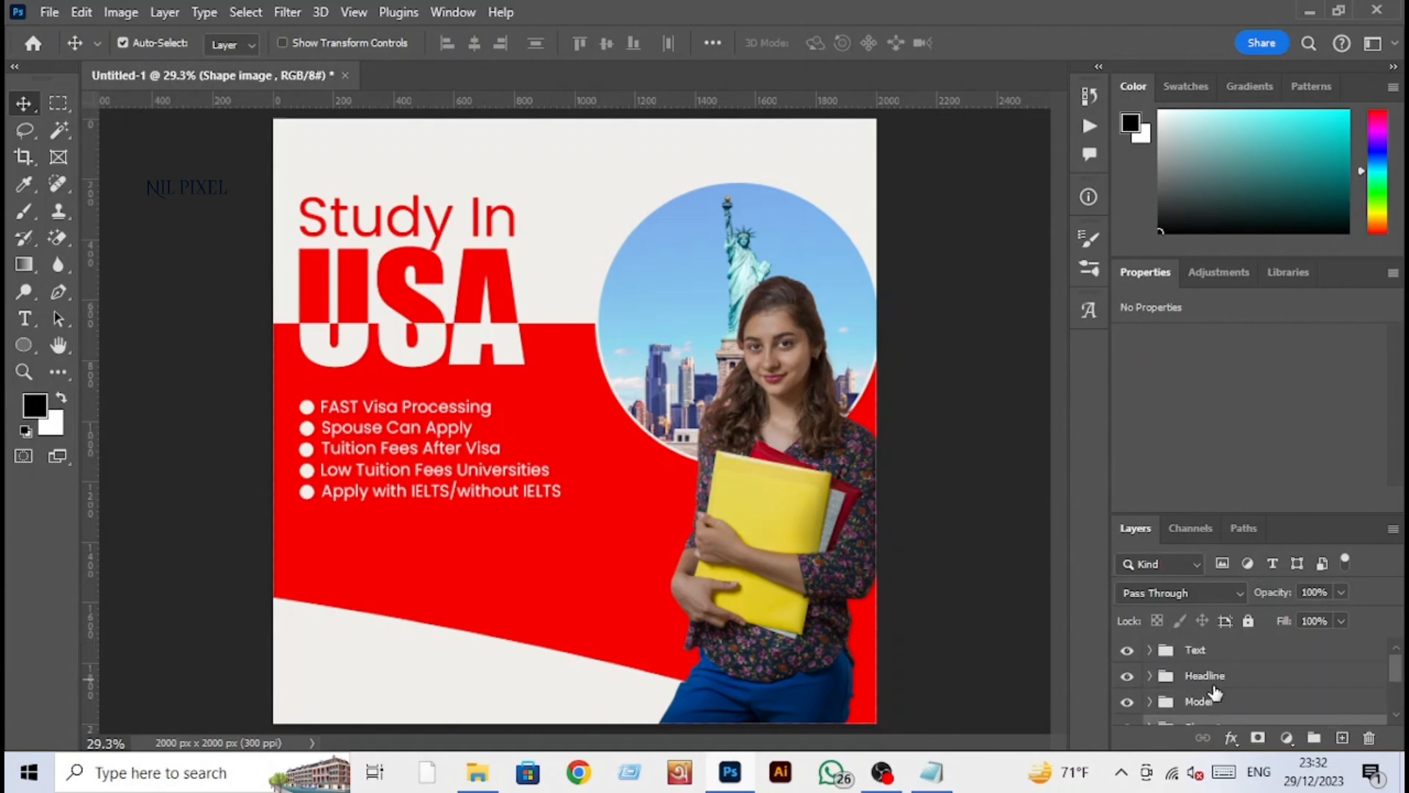
Step: Enlarge the Text group with the bulleted service list and position it just below the USA headline
left_click(1211, 652)
key("ctrl+t")
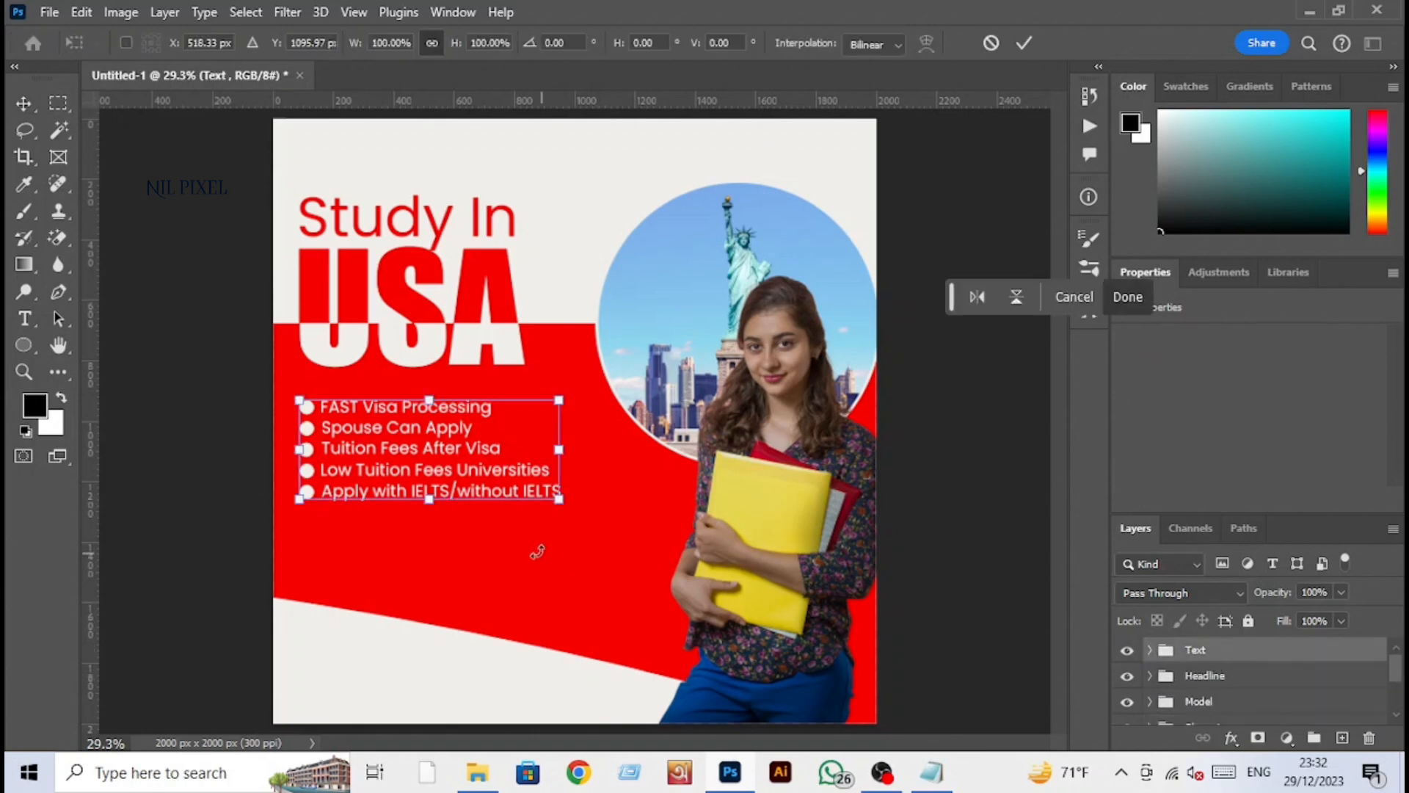
left_click_drag(562, 499, 623, 528)
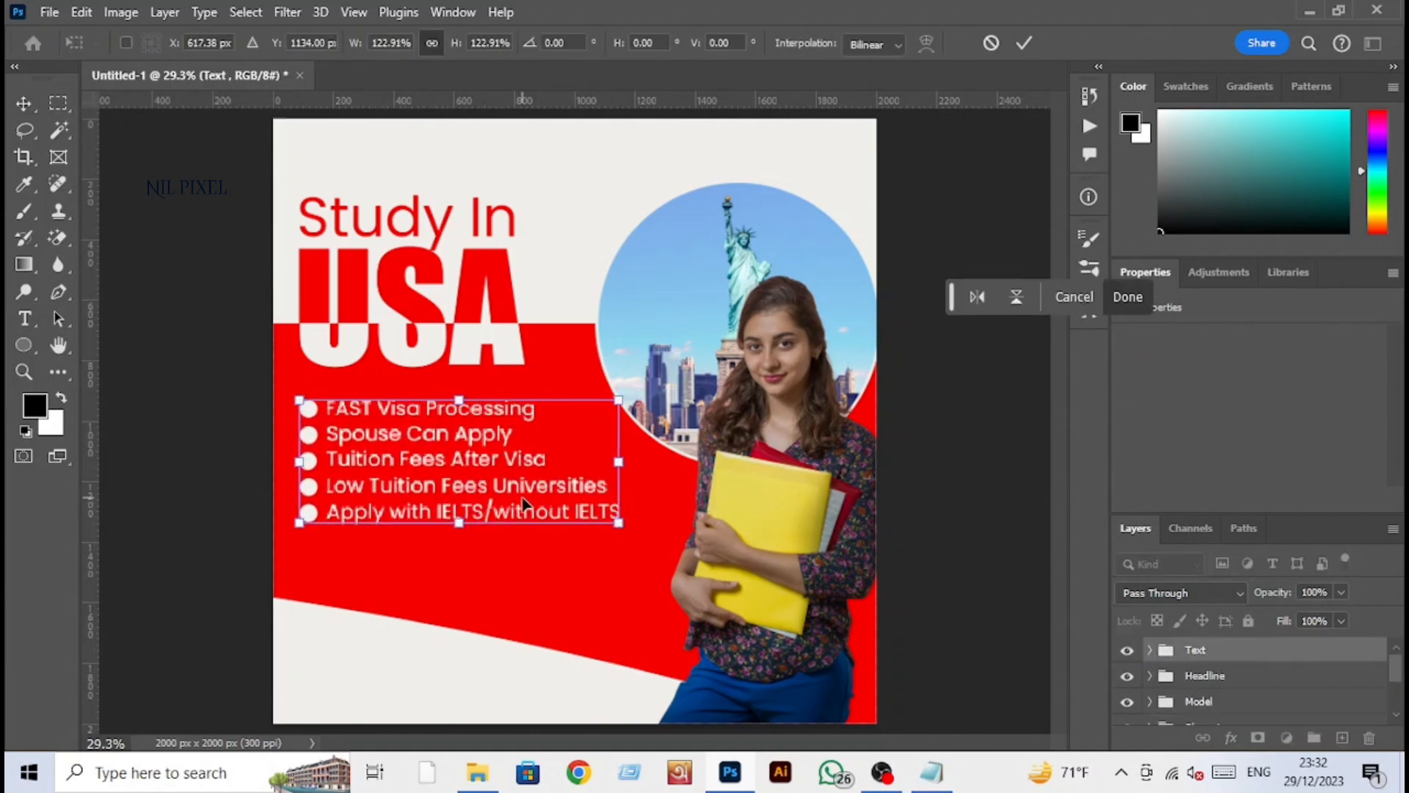
left_click_drag(526, 510, 526, 514)
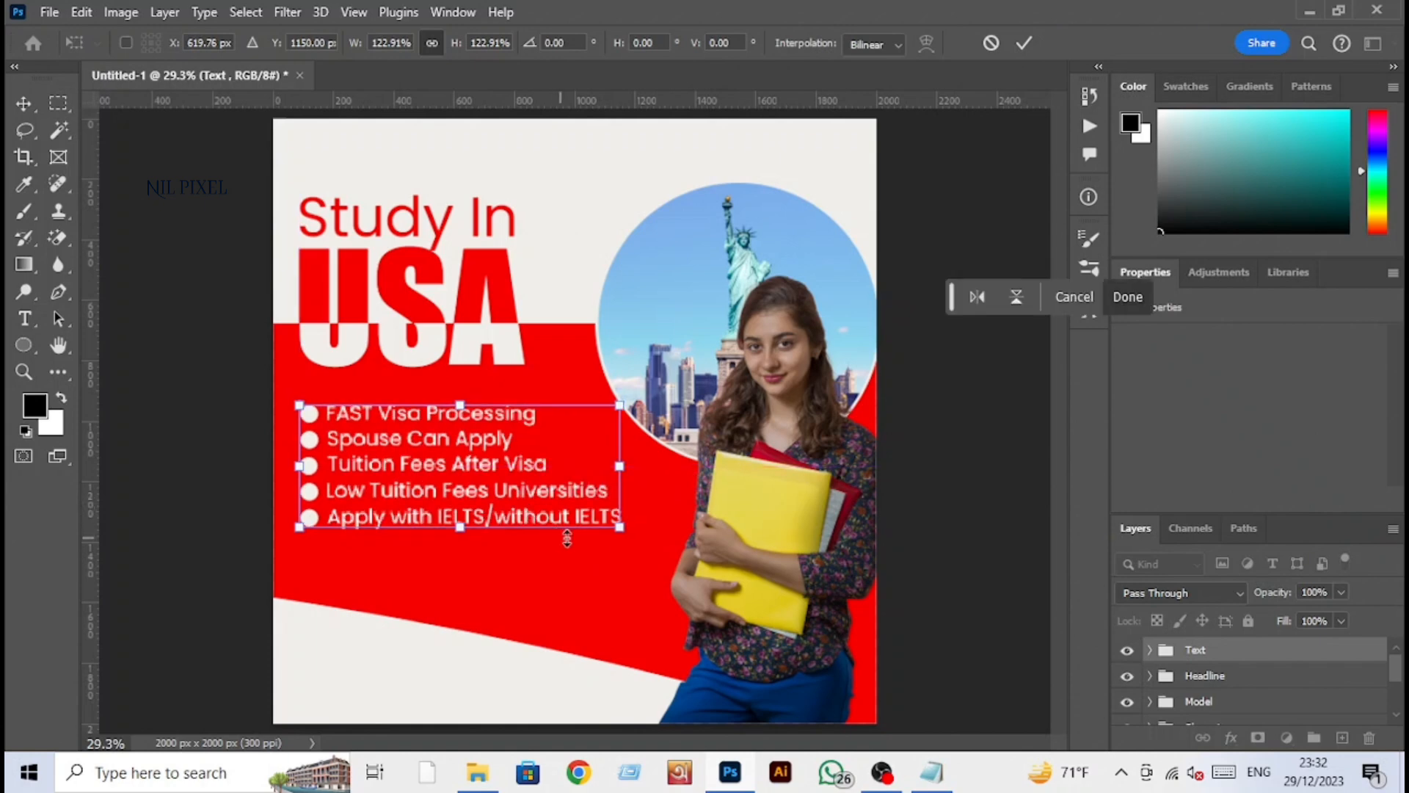
left_click_drag(620, 526, 646, 546)
key("Return")
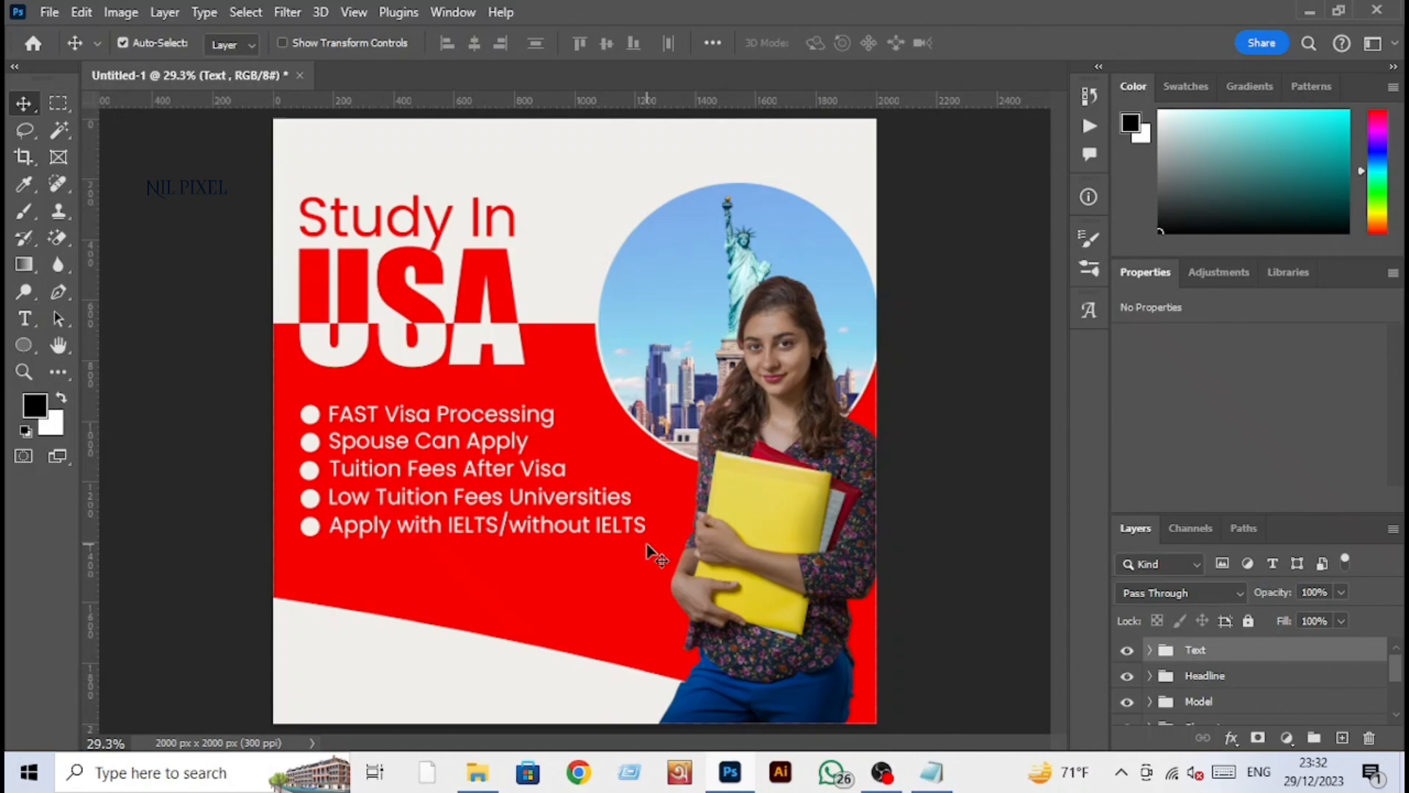
key("ctrl+t")
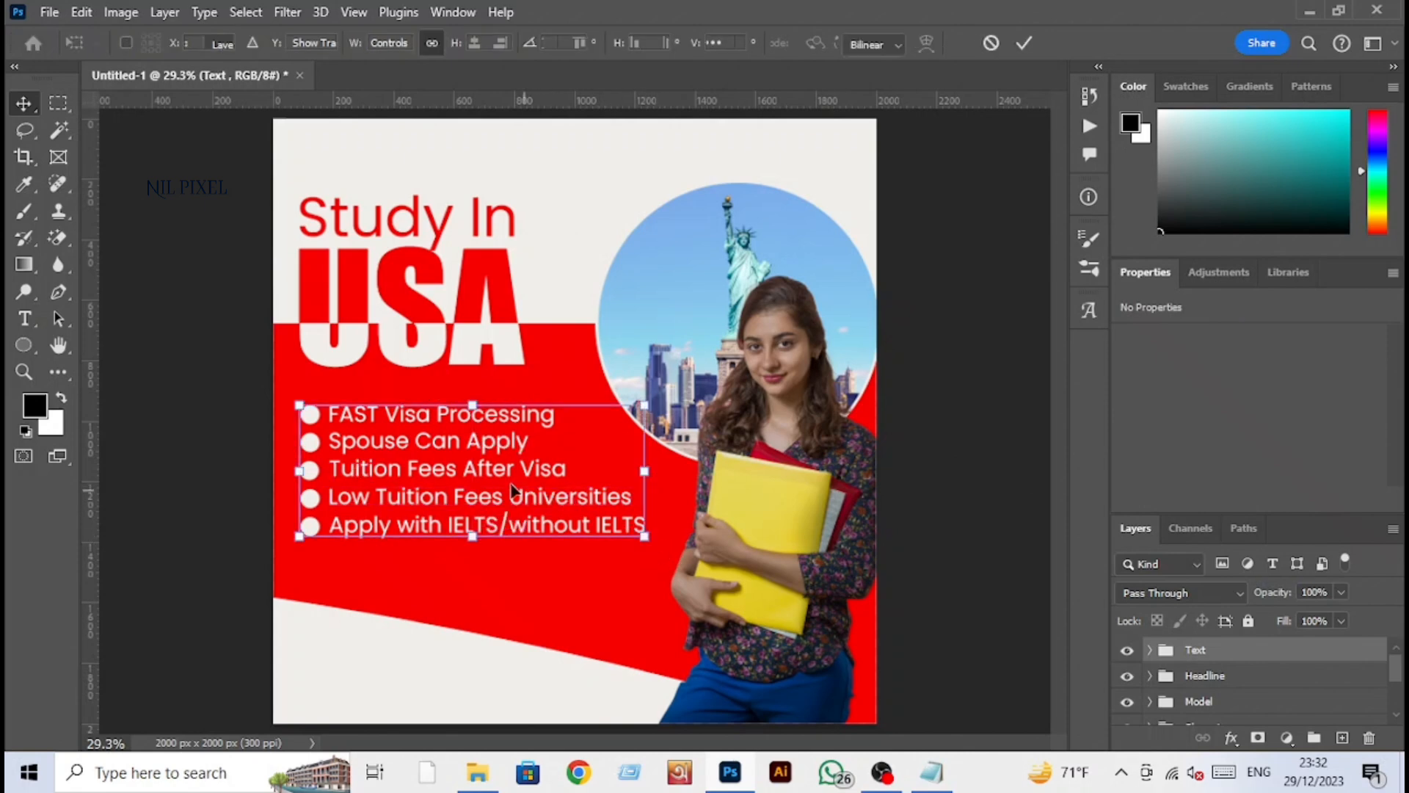
left_click_drag(394, 444, 394, 429)
key("Return")
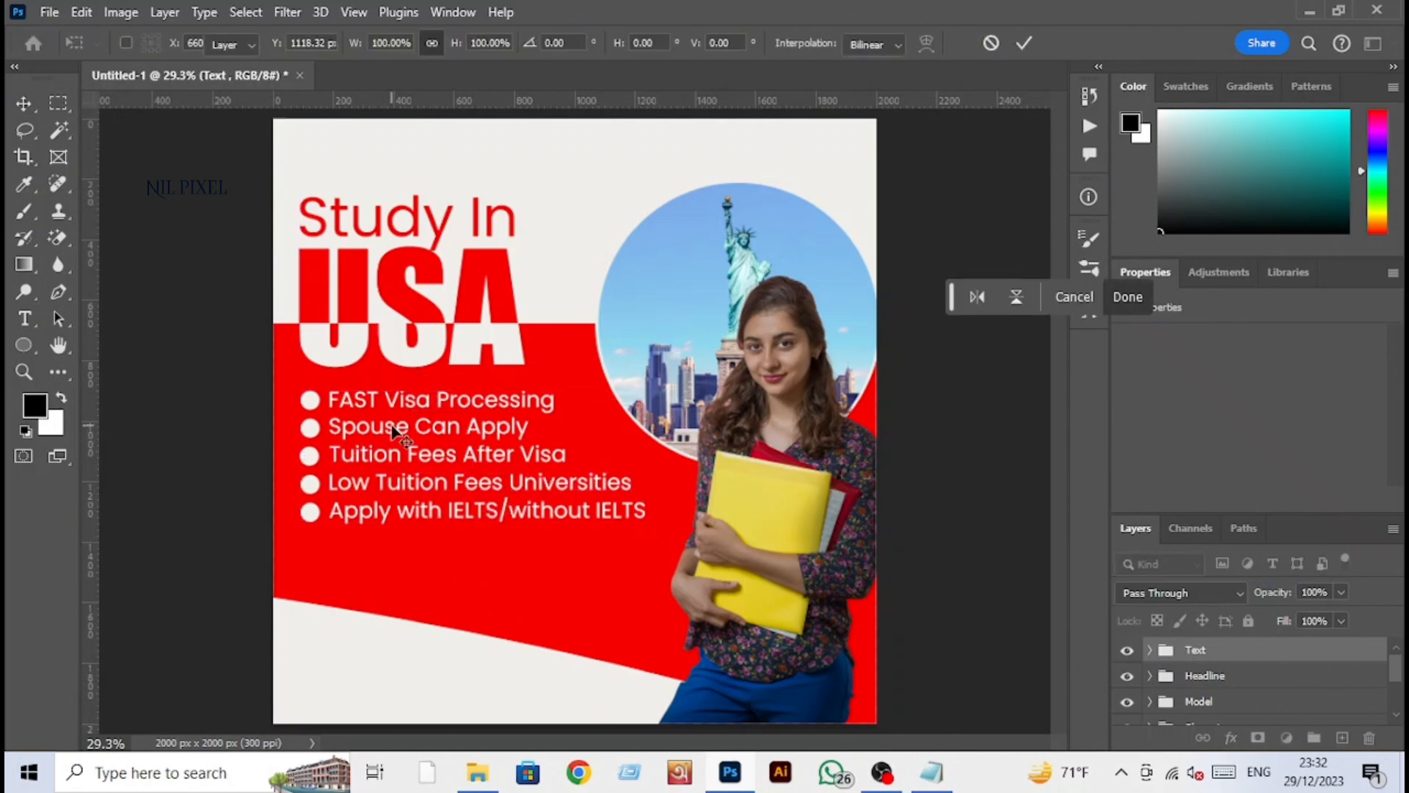
Step: Draw a rectangle about 431 px wide and 107 px high below the service list as a button background
left_click(28, 351)
right_click(27, 351)
left_click(117, 340)
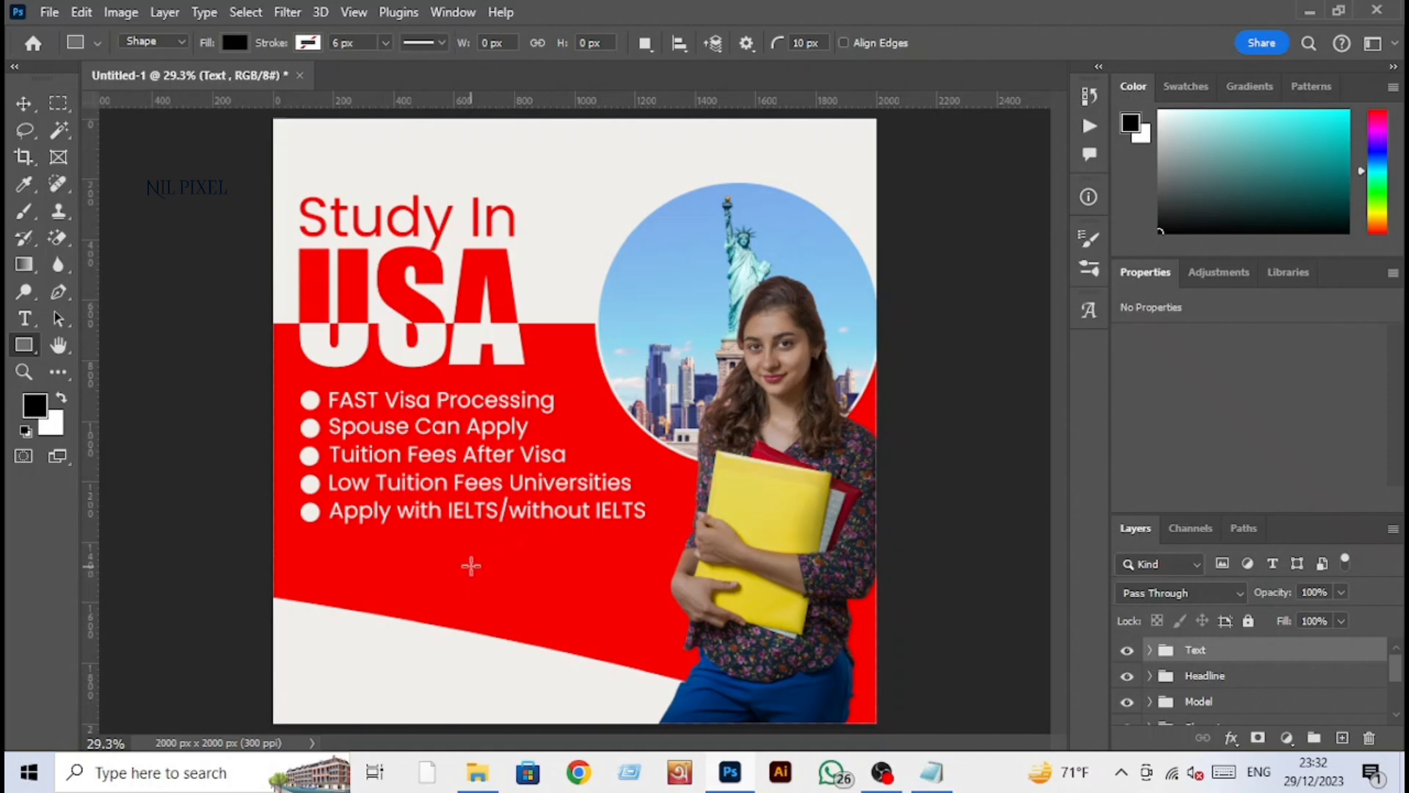
left_click_drag(452, 541, 582, 571)
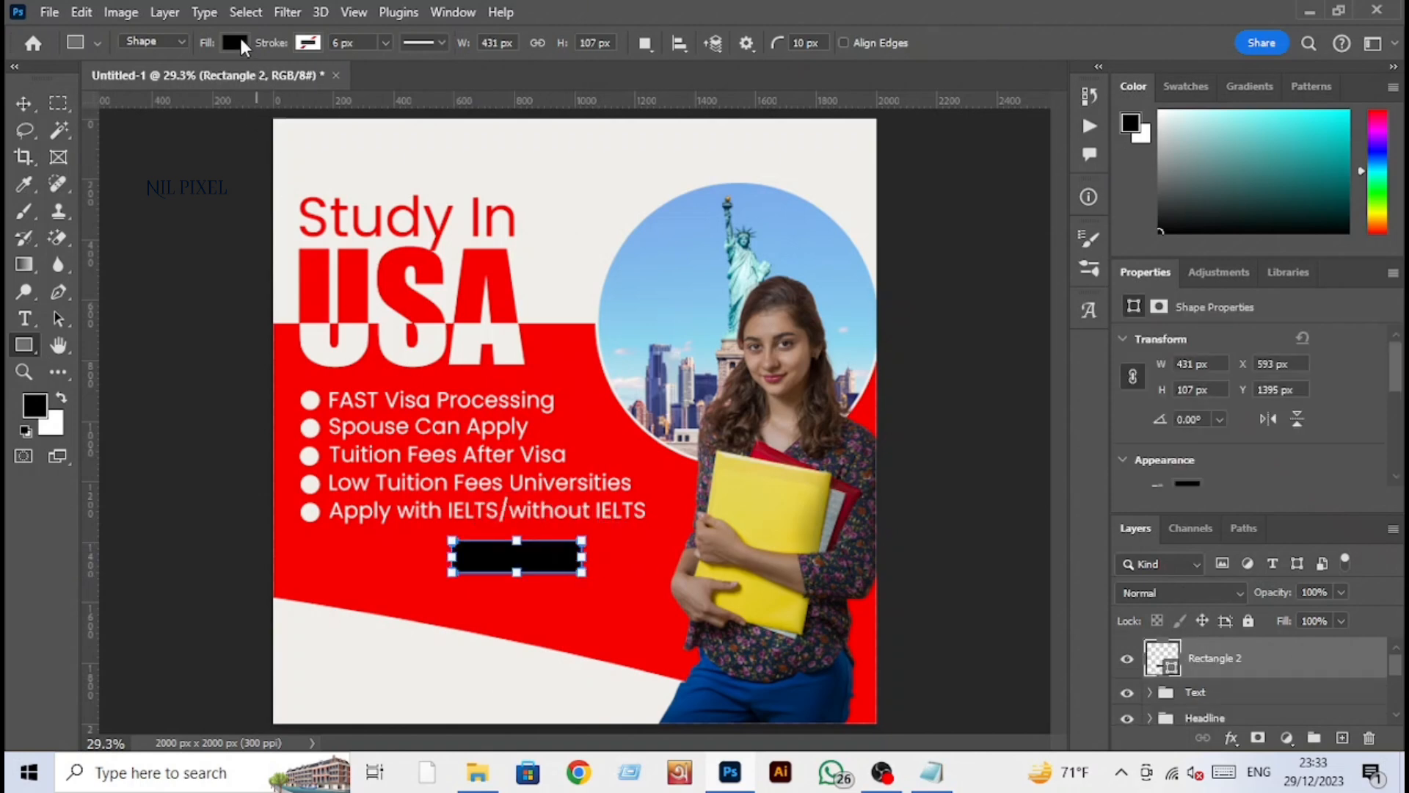
Step: Fill the button rectangle with the bright yellow #eaff00
left_click(235, 42)
left_click(363, 82)
mouse_move(1135, 409)
left_mouse_down()
mouse_move(1151, 436)
mouse_move(1148, 408)
mouse_move(1146, 421)
left_mouse_up()
left_click_drag(1066, 285, 1132, 179)
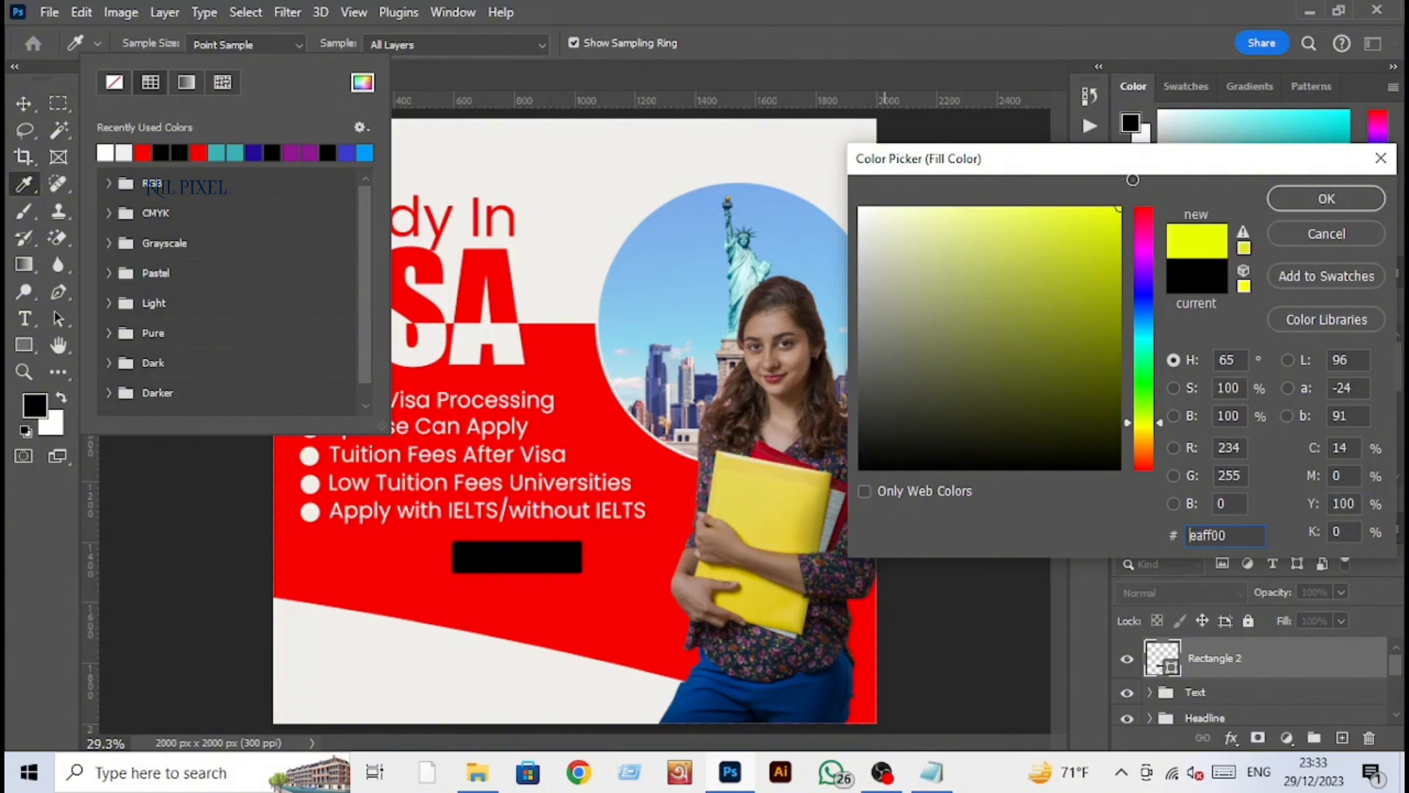
left_click(1305, 201)
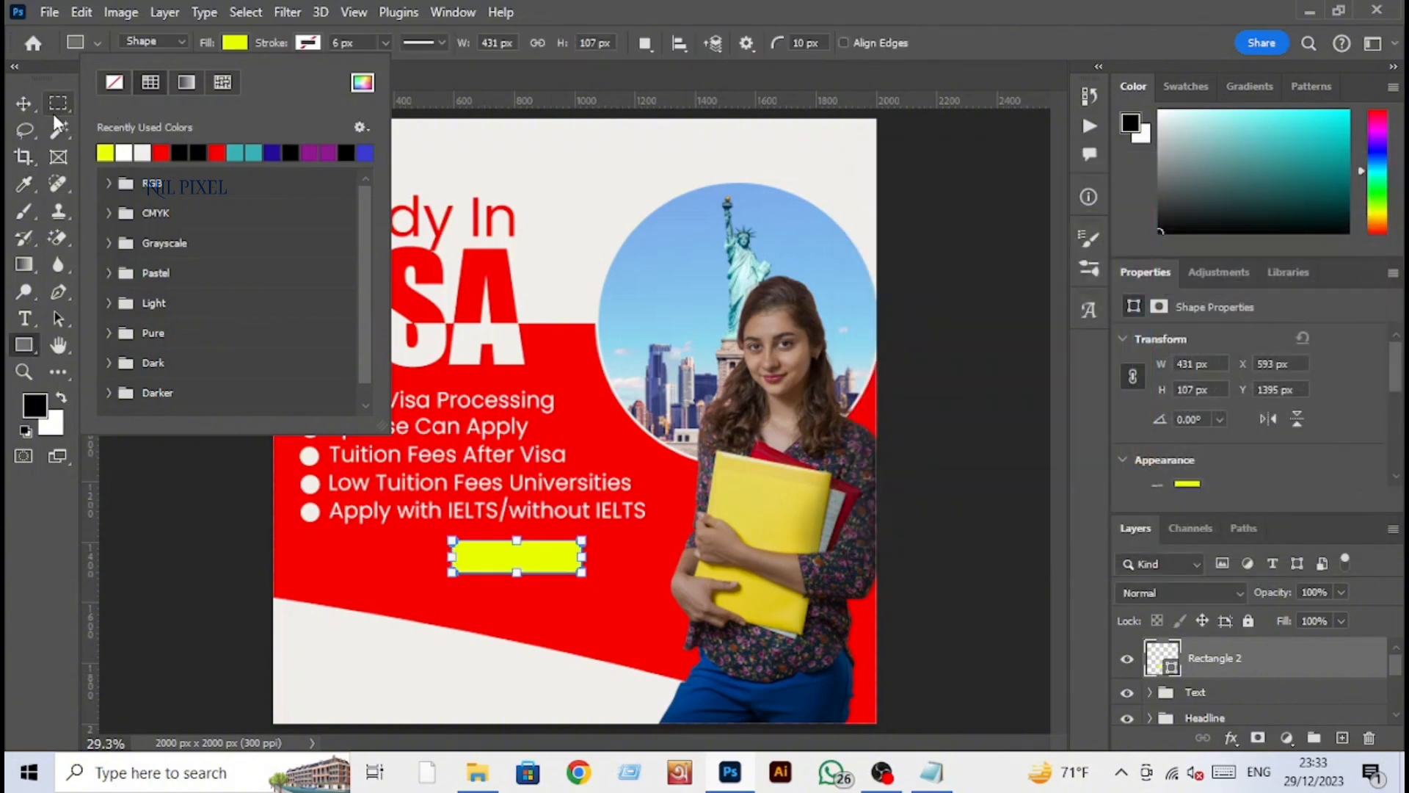
Step: Round all four corners of the yellow rectangle to a radius of 34 px
left_click(25, 104)
left_click(25, 103)
scroll(1252, 450, "down", 3)
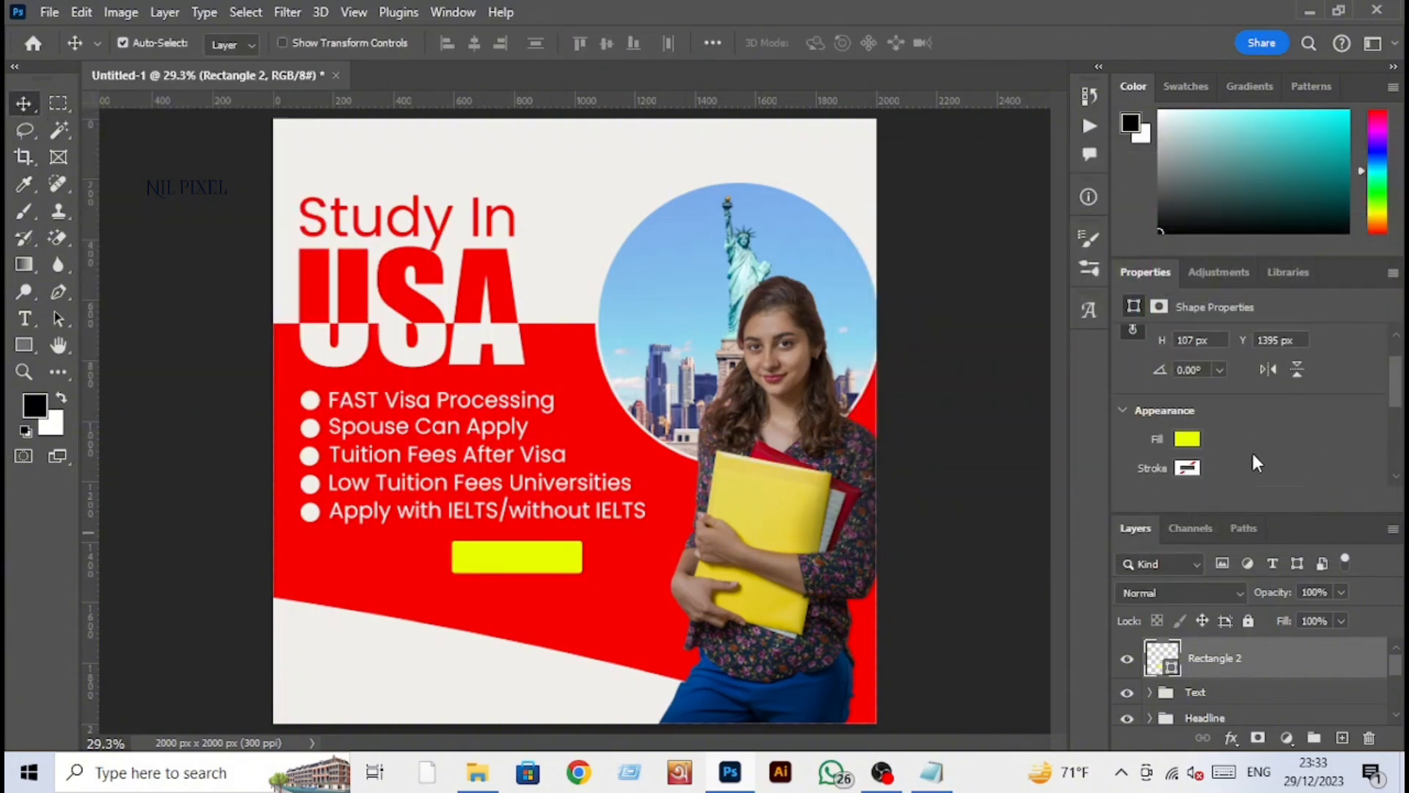
left_click_drag(1157, 438, 1189, 438)
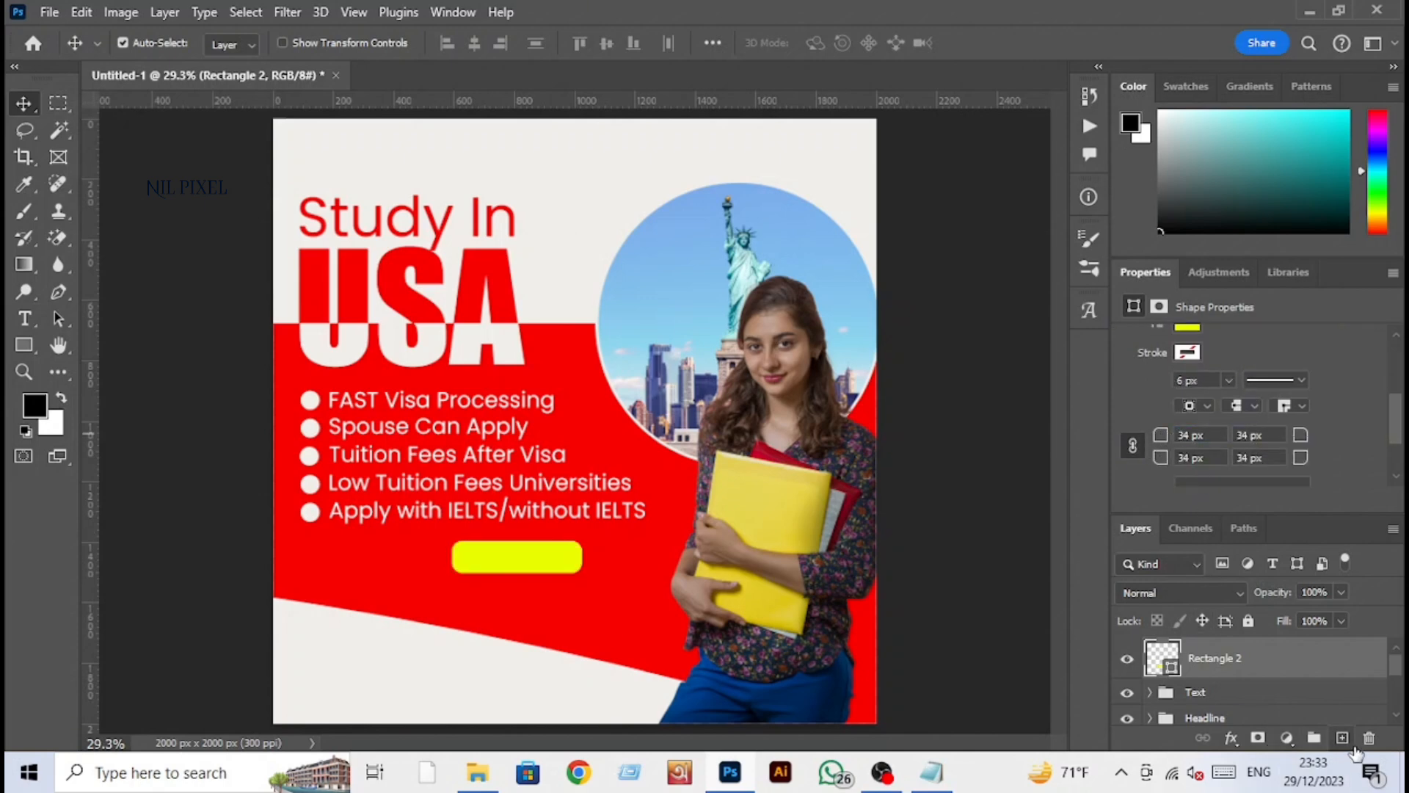
Step: Add a new layer and create the text "Apply Now" in Poppins Regular at 48 pt near the yellow button
left_click(1342, 738)
left_click(25, 317)
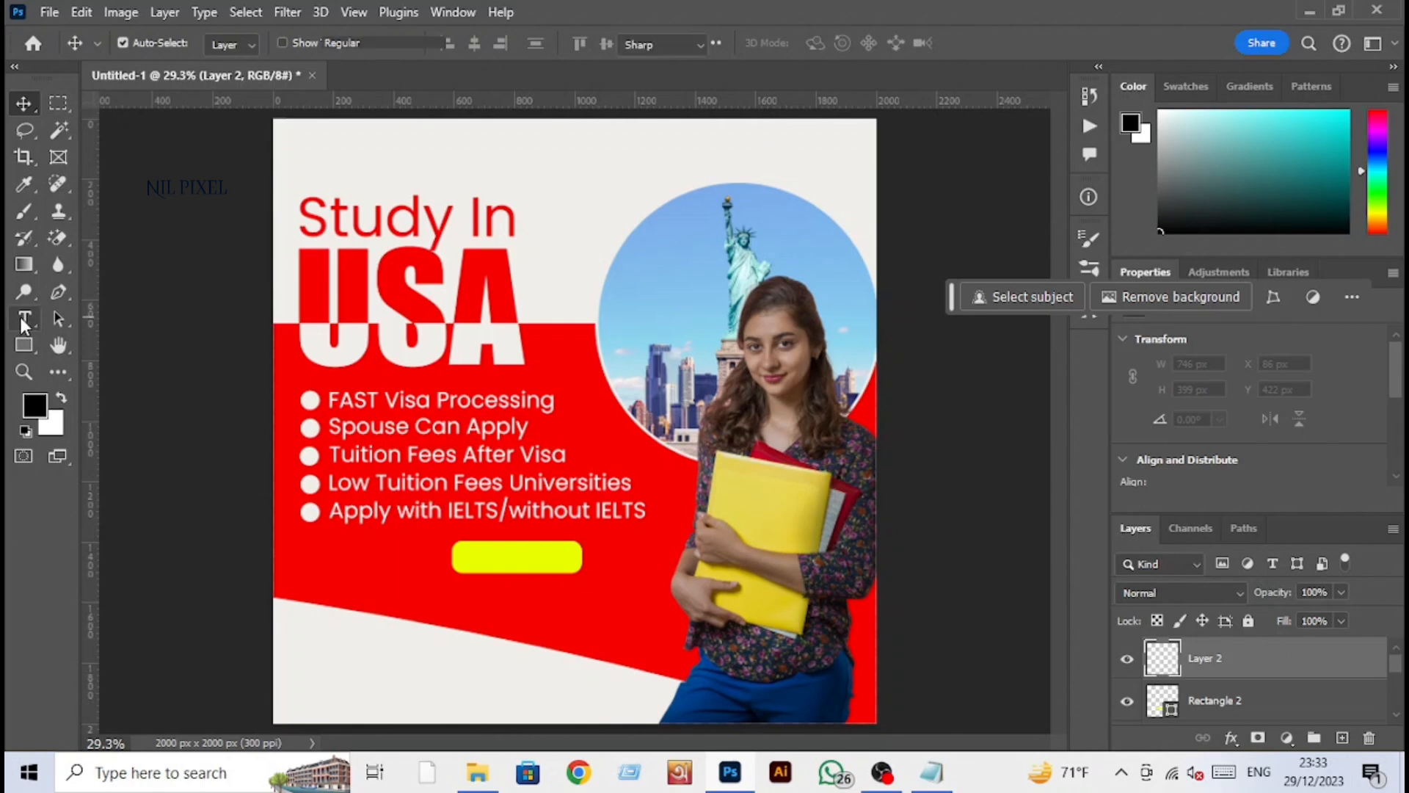
left_click(409, 606)
key("BackSpace")
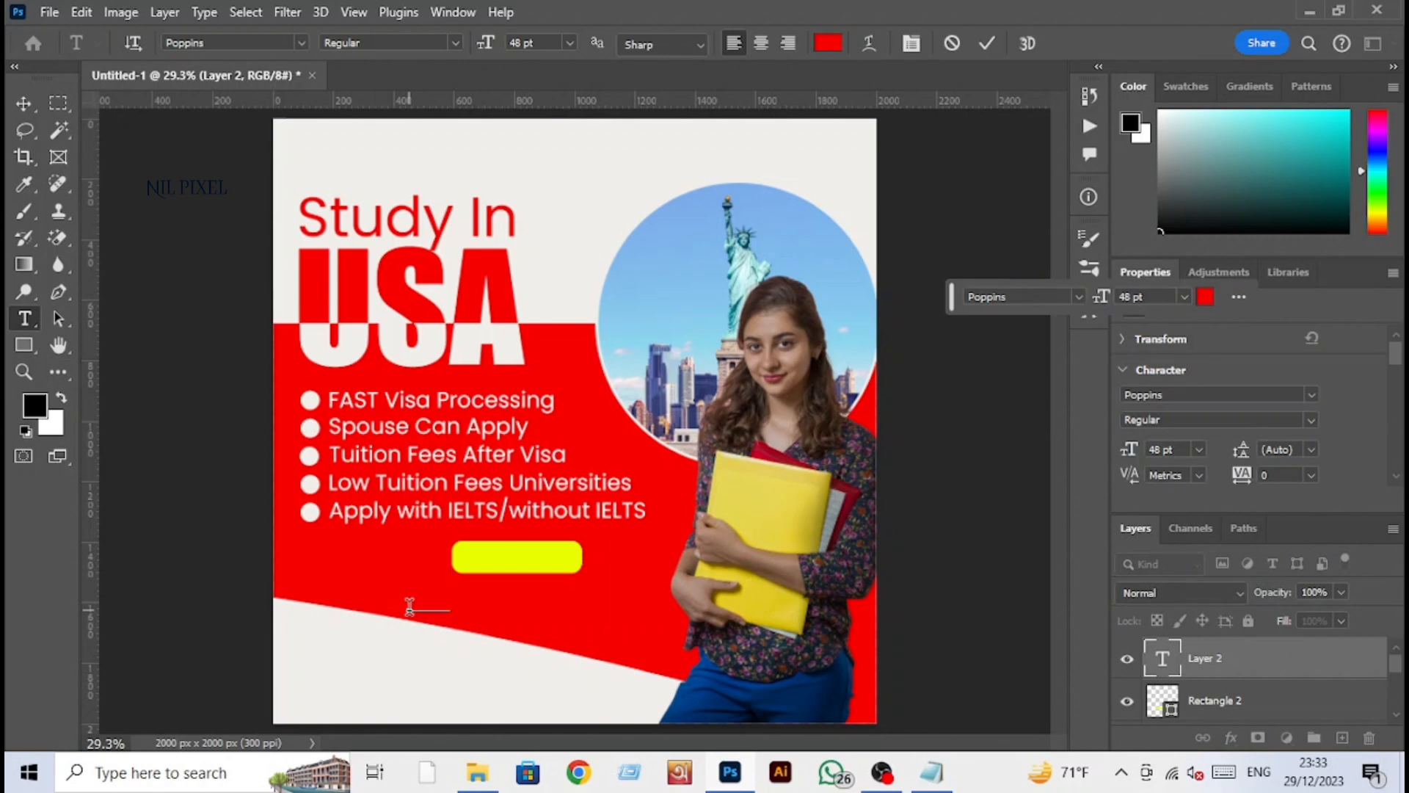
type("Apply Now")
left_click(26, 103)
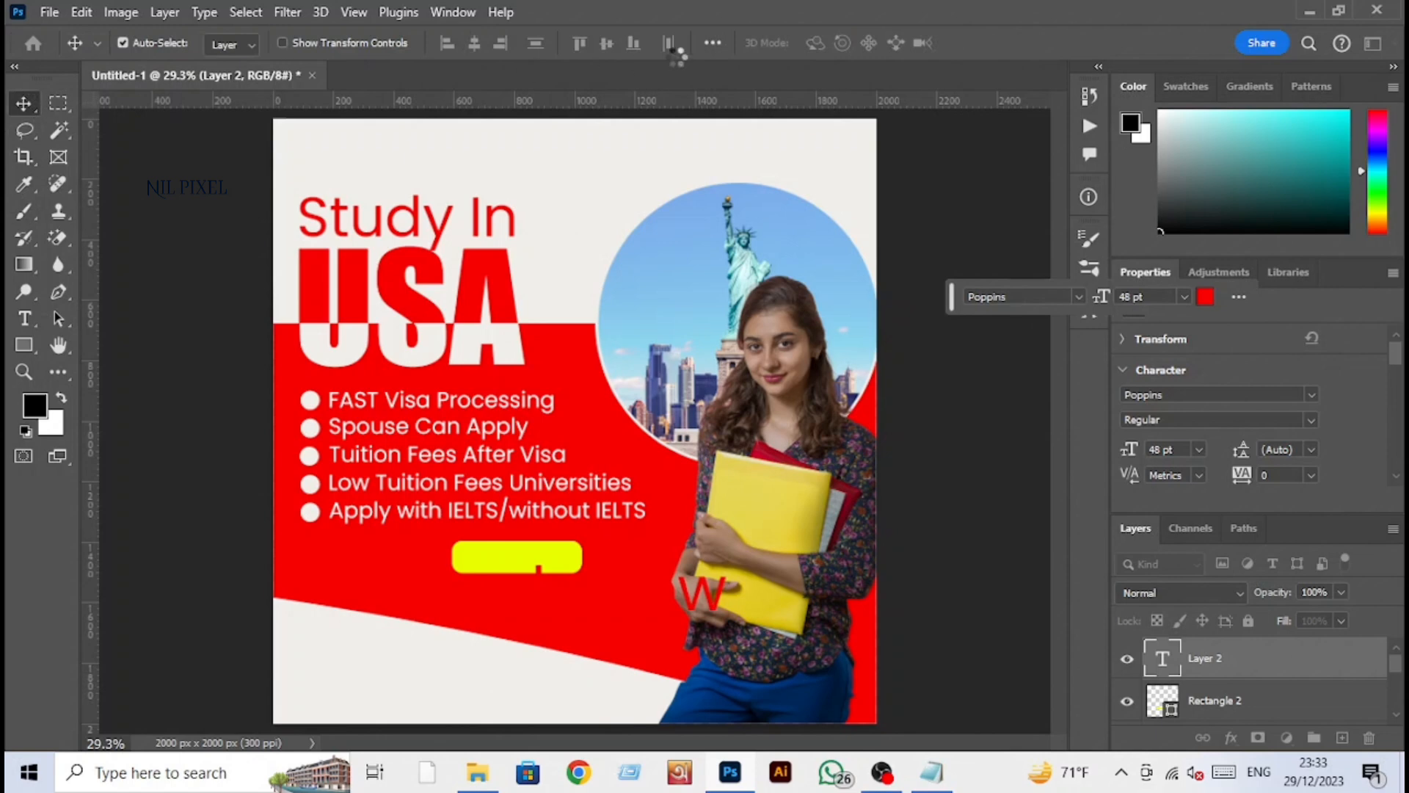
Step: Change the colour of the "Apply Now" text to black
left_click(1211, 301)
left_click_drag(987, 426, 742, 499)
left_click(1305, 201)
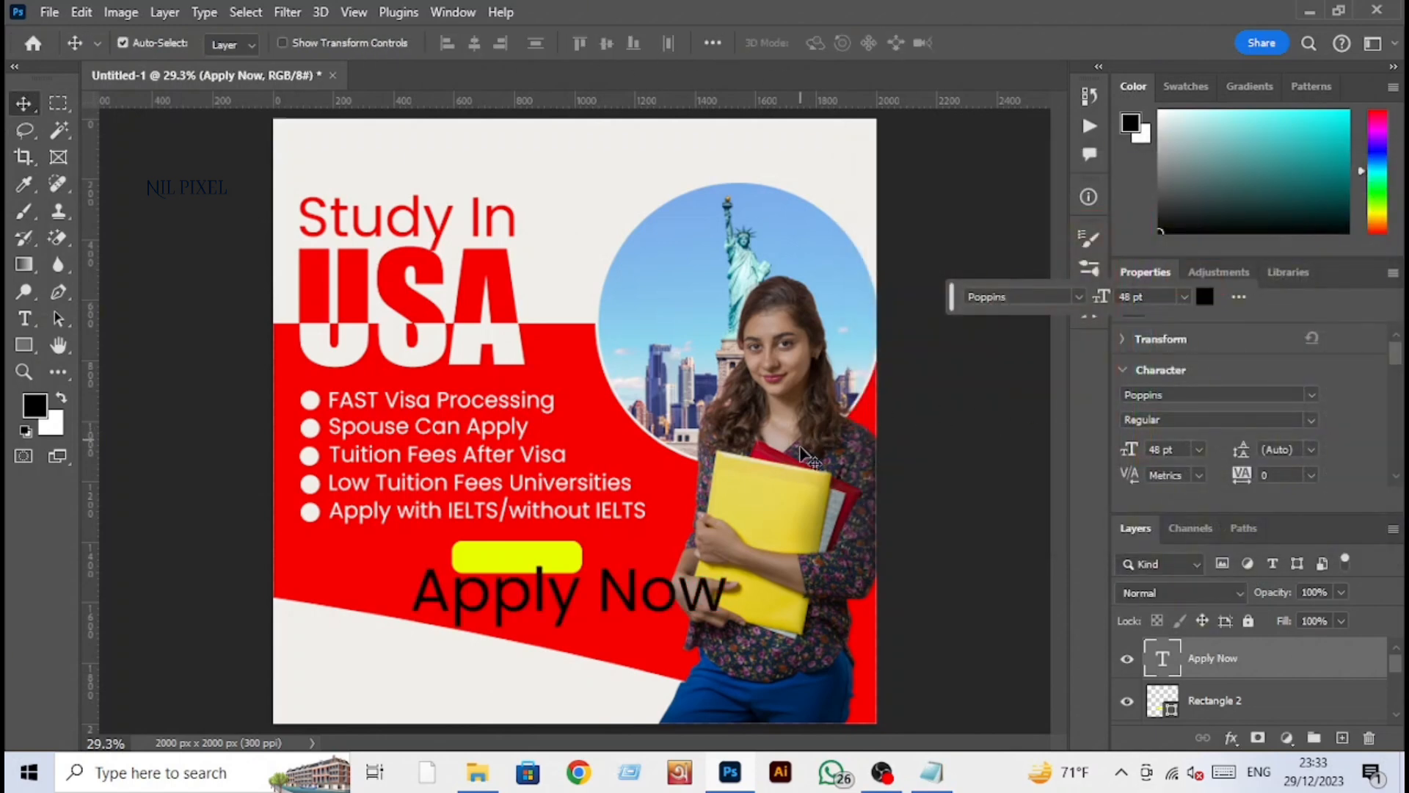
Step: Set the "Apply Now" text to the Poppins Black style and turn on All Caps
left_click(1314, 420)
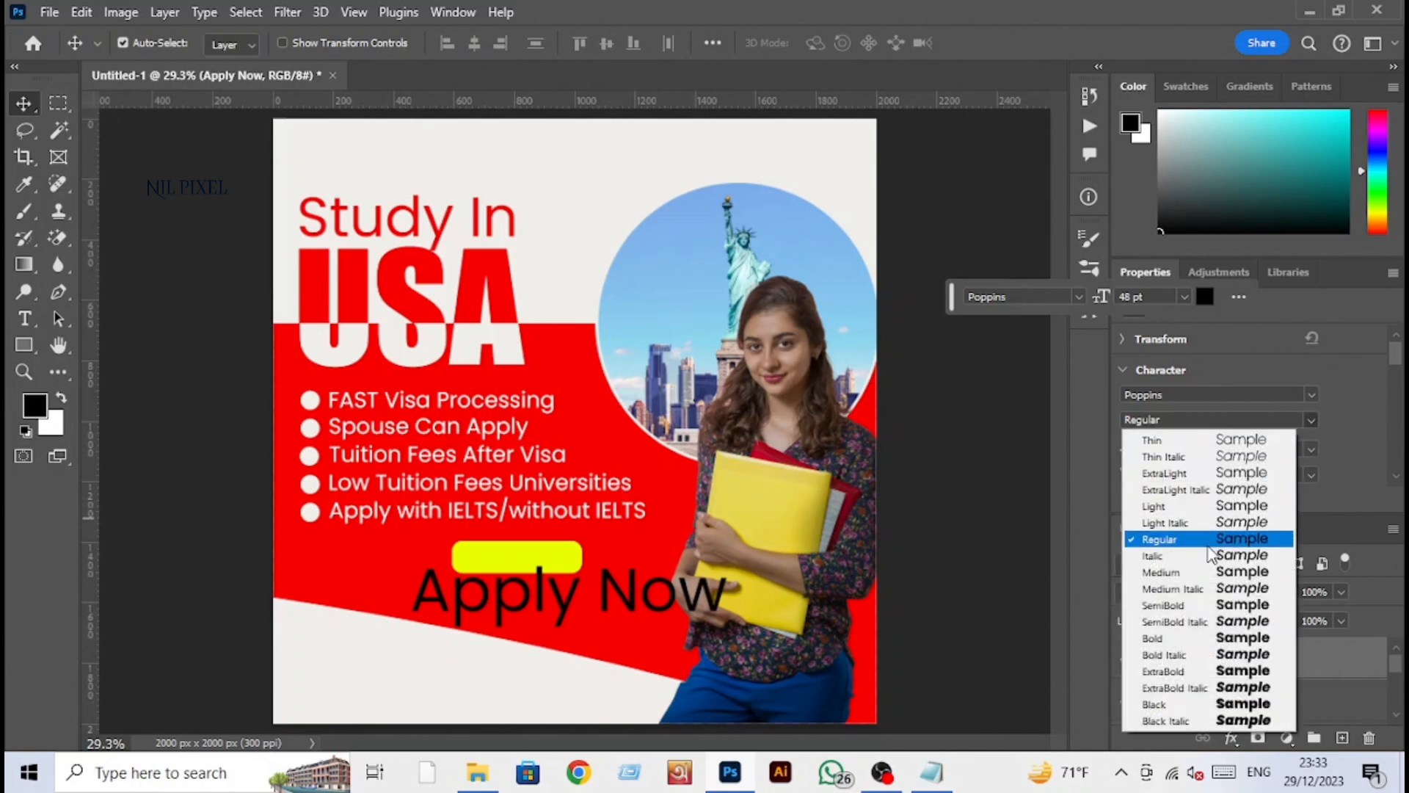
left_click(1182, 705)
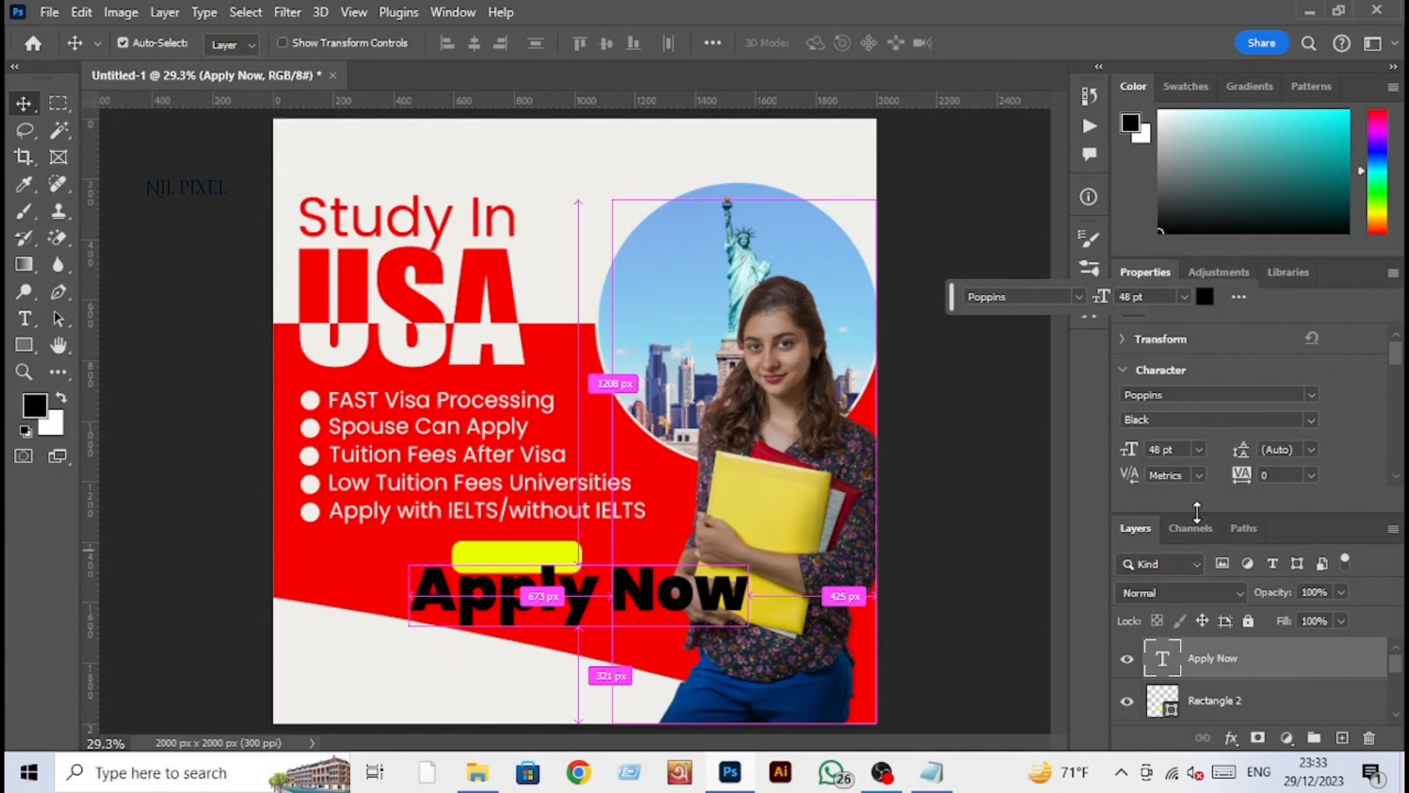
scroll(1353, 429, "down", 4)
scroll(1350, 446, "down", 2)
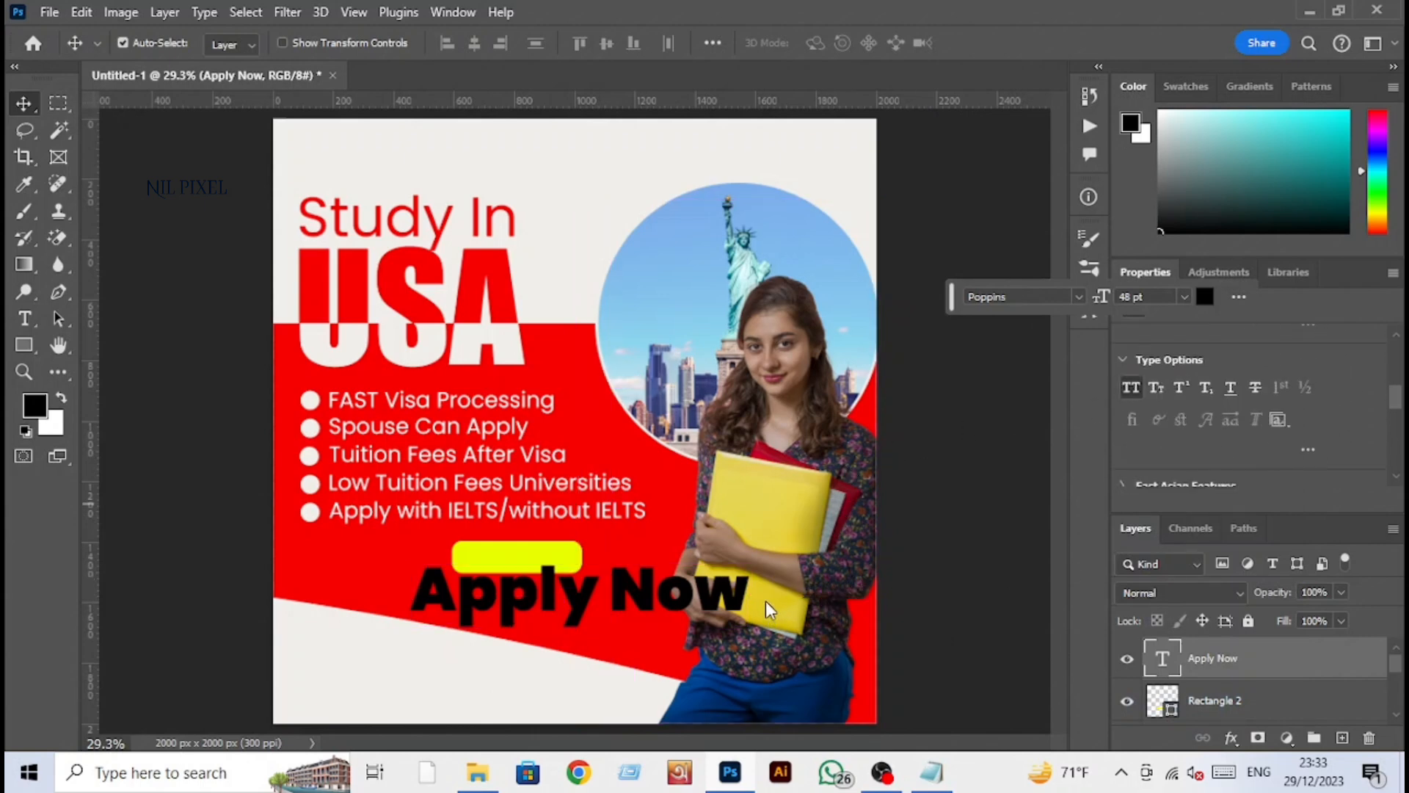
key("ctrl+shift+k")
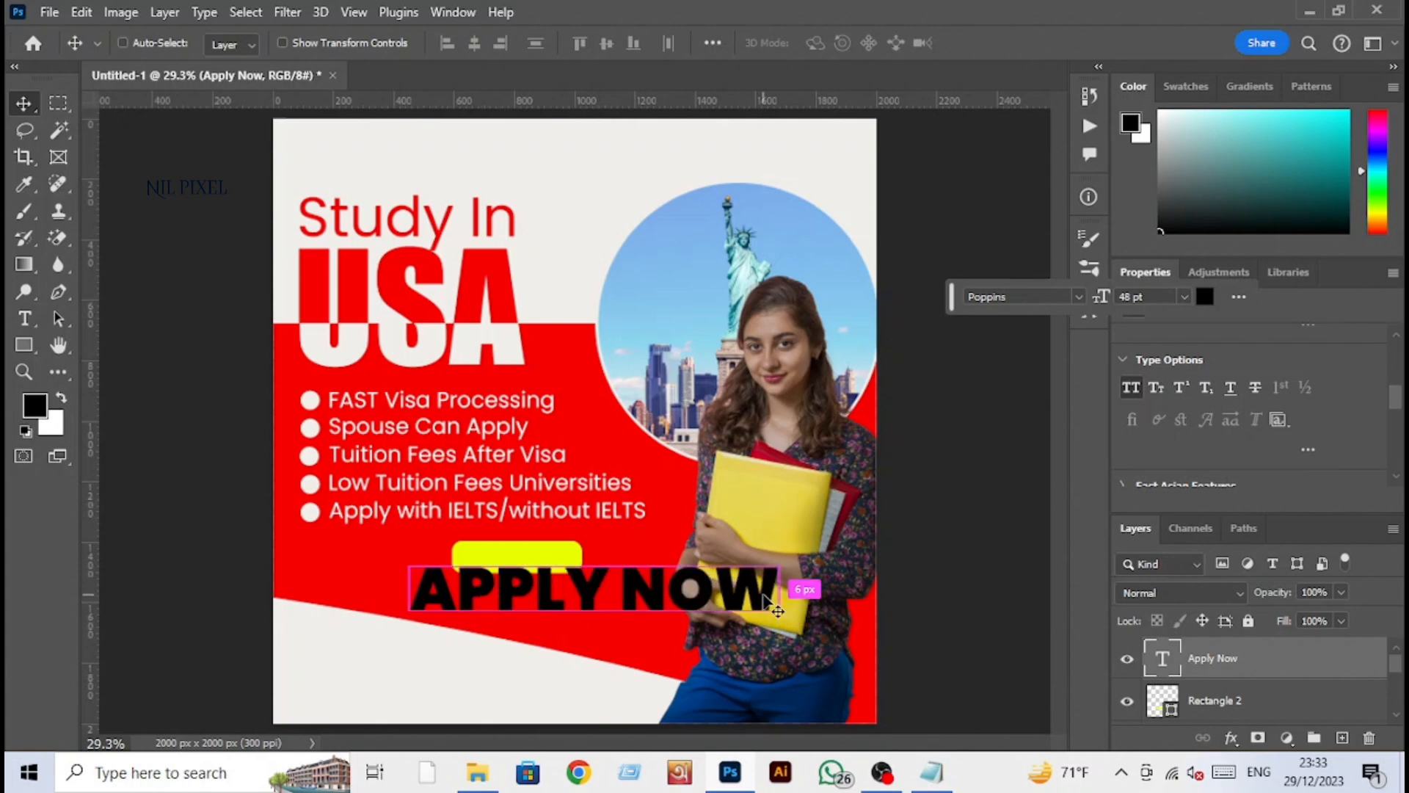
Step: Scale the "Apply Now" text down to about 14.58 pt and centre it on the yellow button
key("ctrl+t")
left_click_drag(778, 600, 550, 565)
key("Return")
key("ctrl+t")
key("Return")
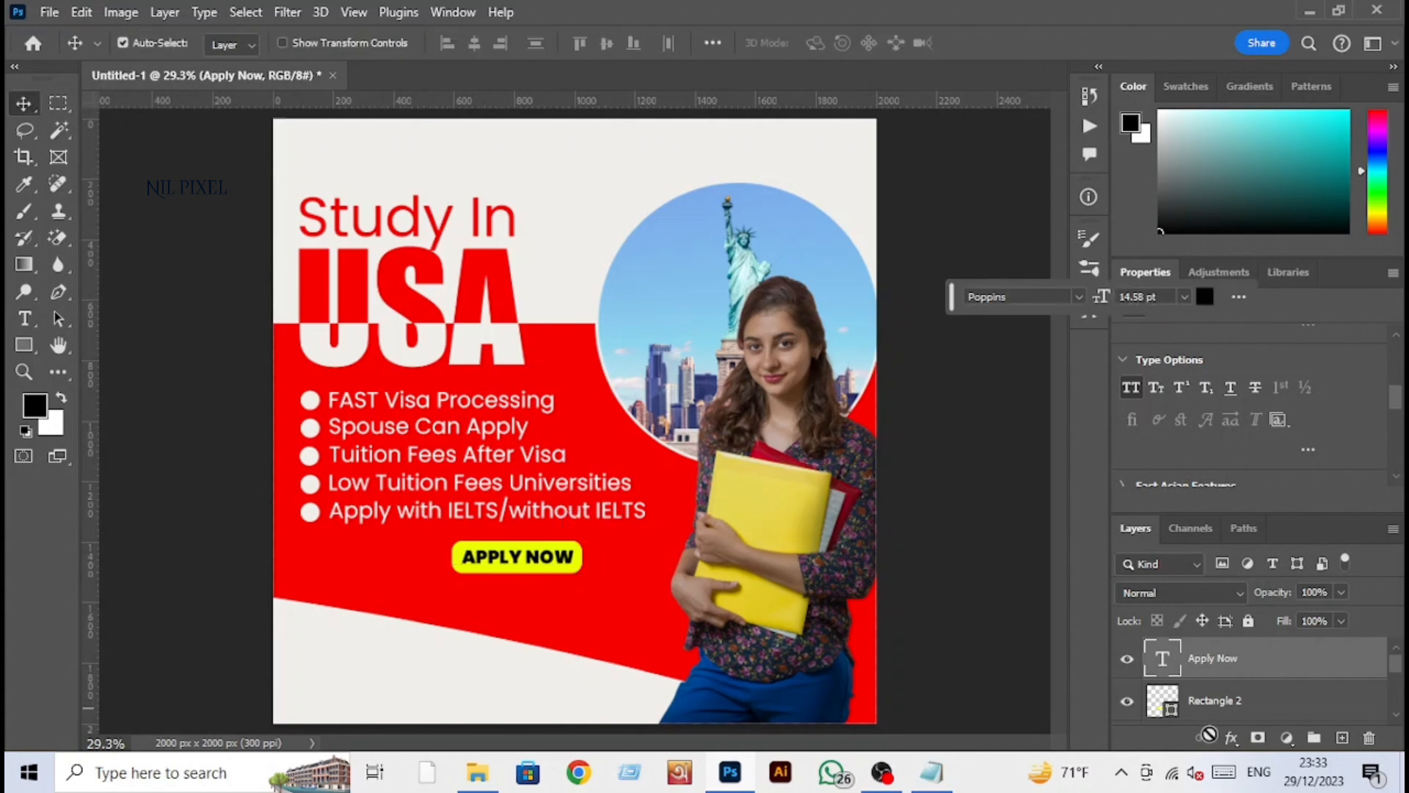
Step: Group the button text with its yellow rectangle and name the group "Apply Now"
left_click(1251, 701, "shift")
key("ctrl+g")
double_click(1199, 650)
type("Apply Now")
key("Return")
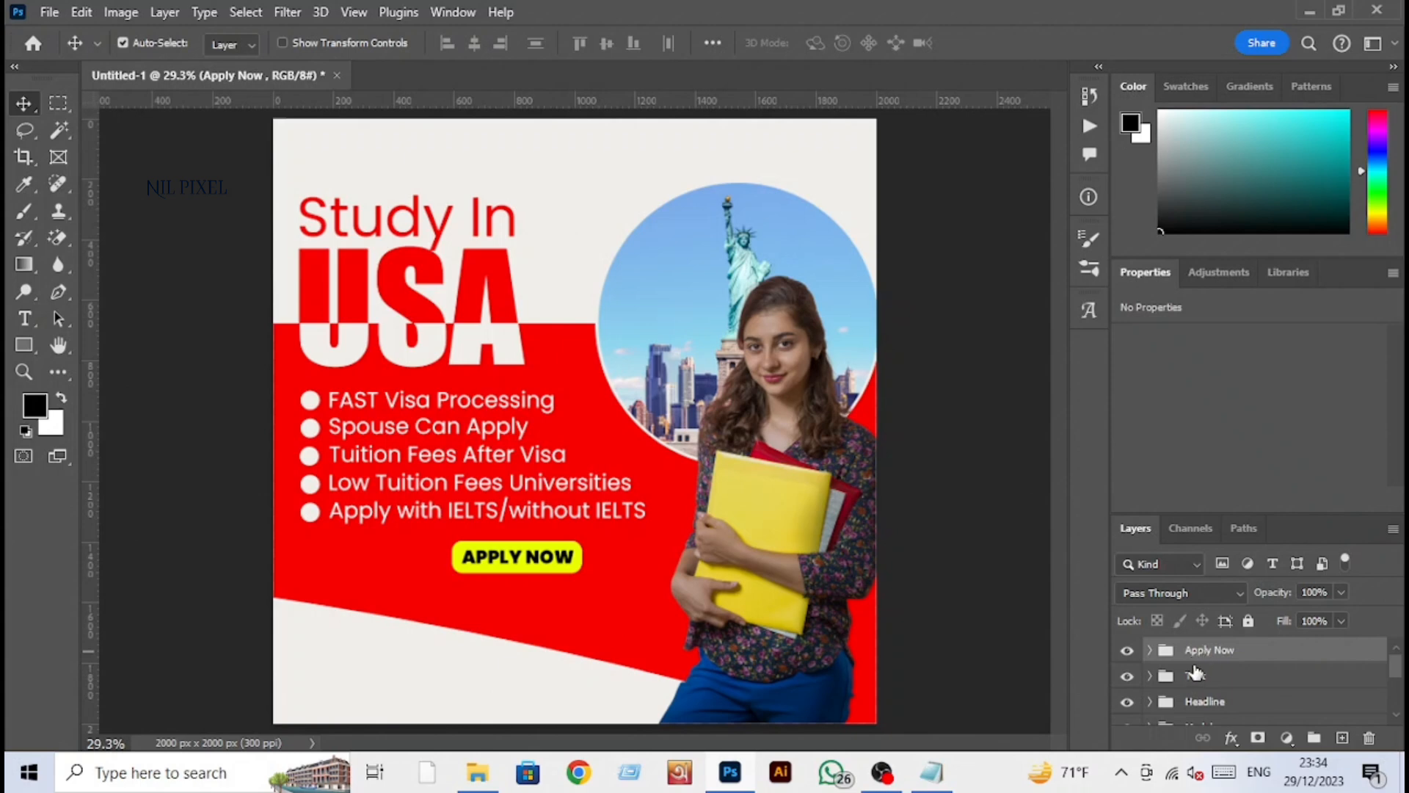
Step: Add a new layer and place the "Call Icon png" image as an embedded file on the poster
left_click(1341, 737)
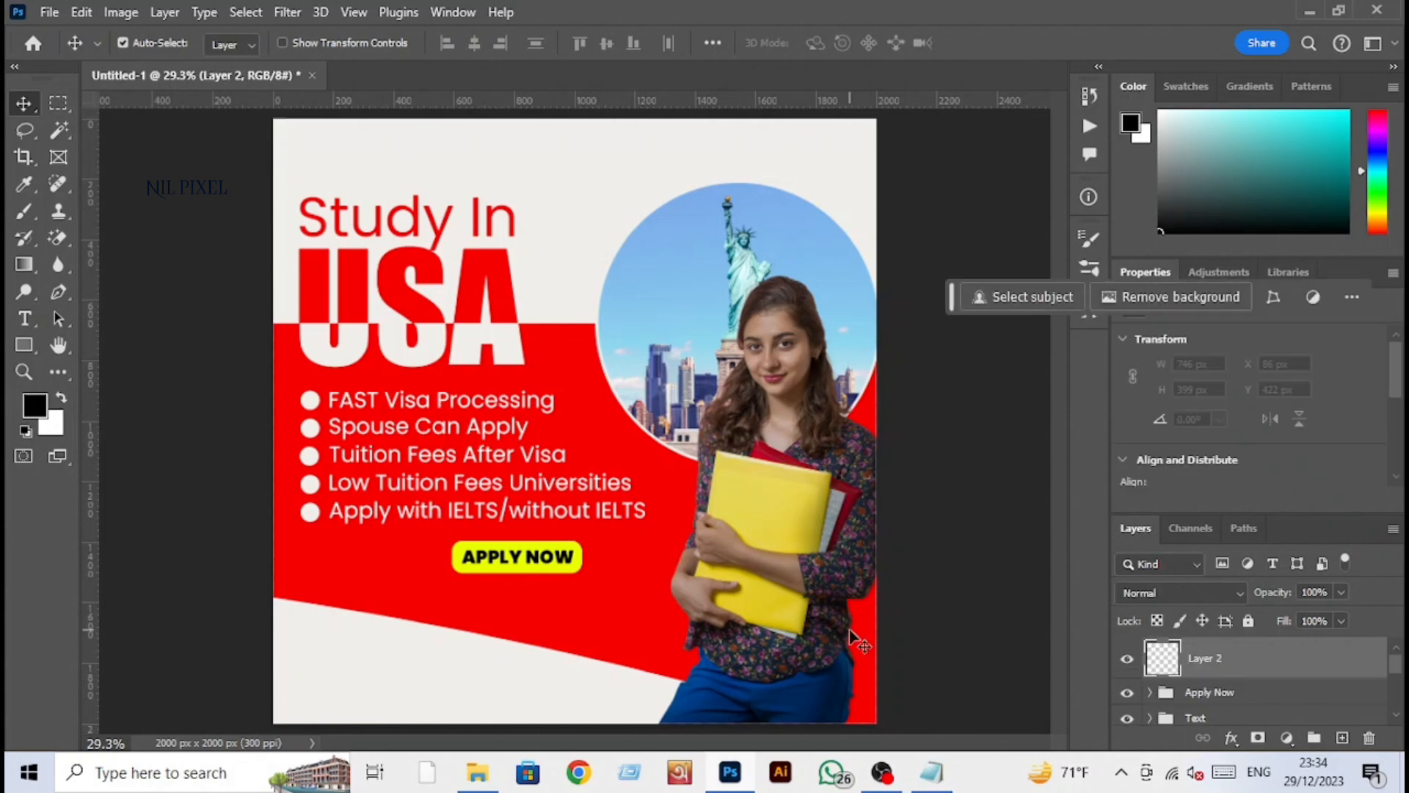
left_click(49, 12)
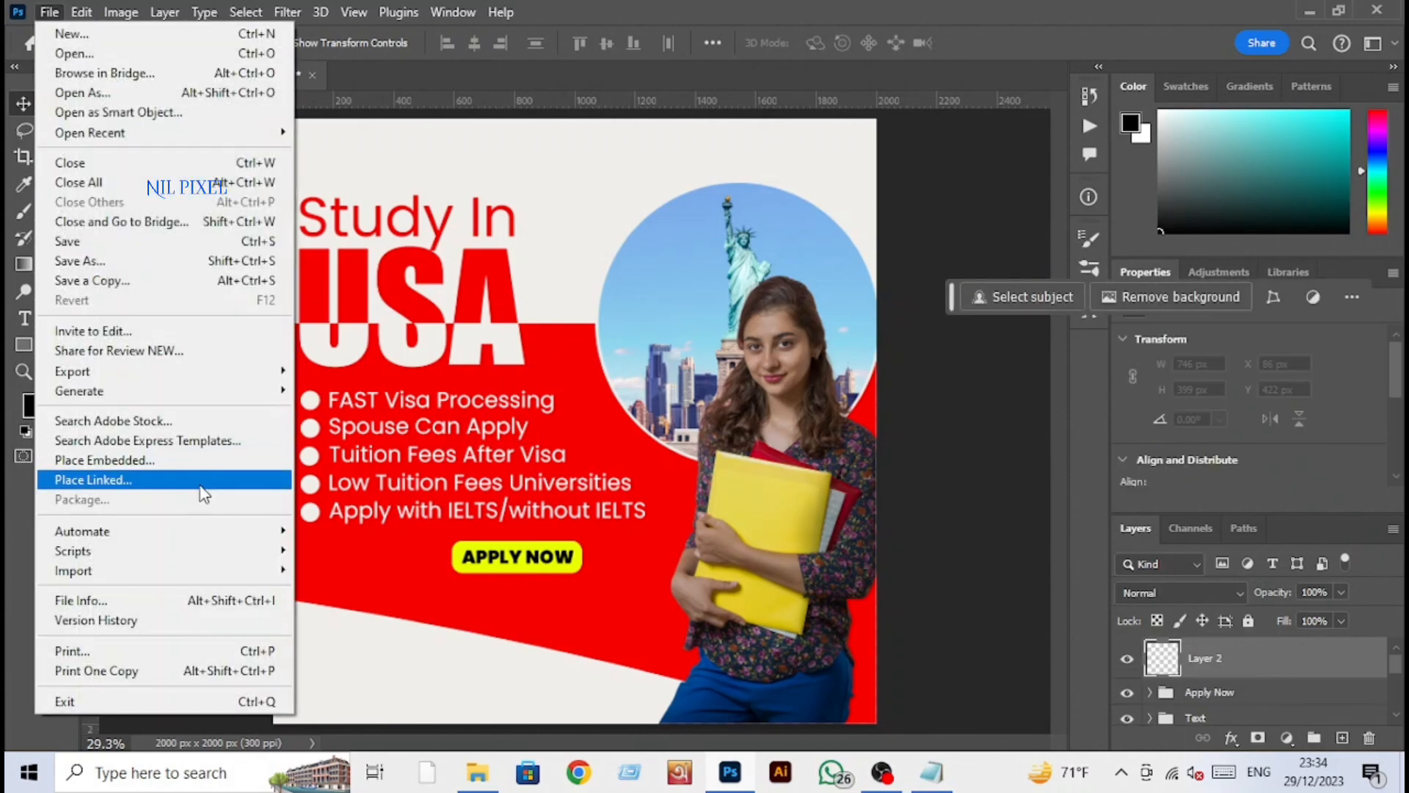
left_click(197, 461)
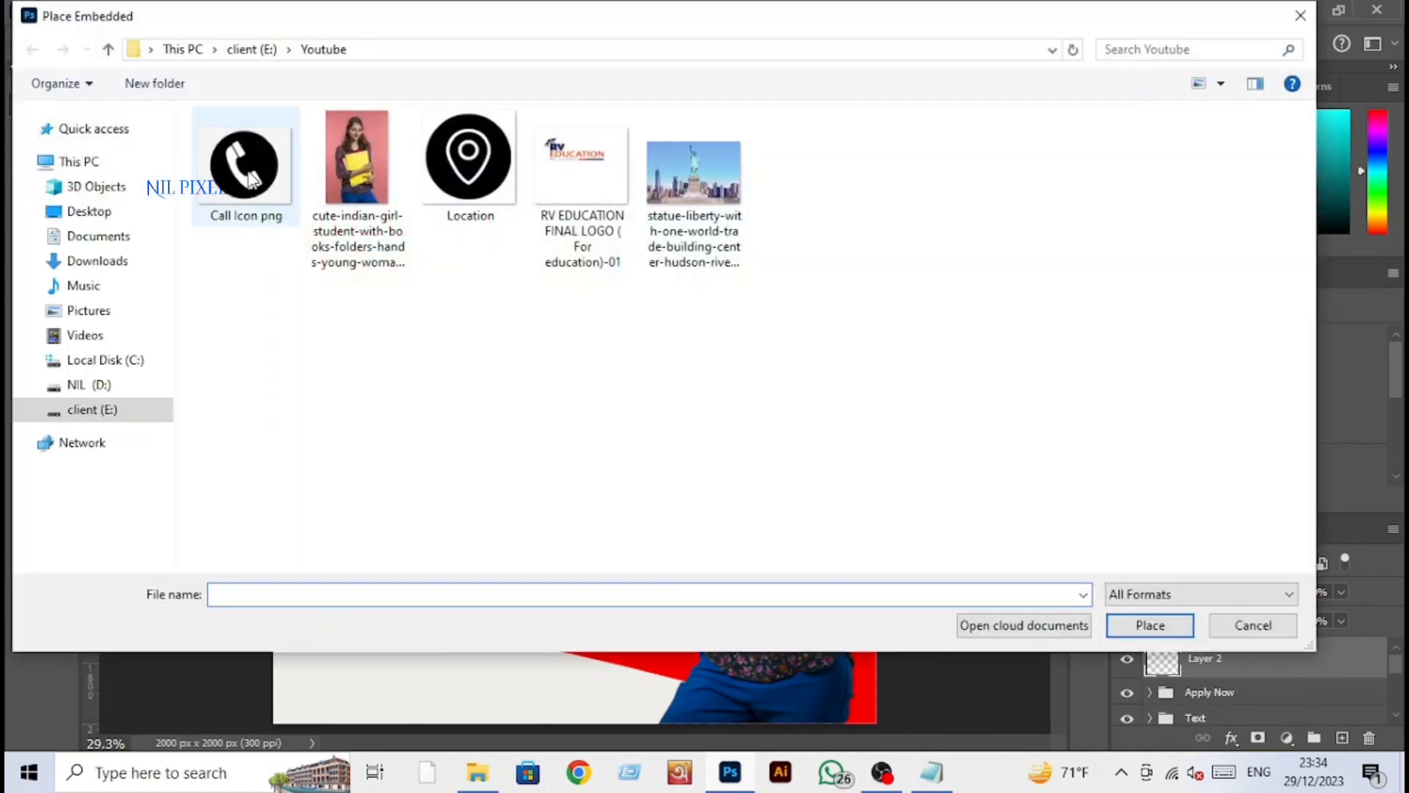
left_click(244, 165)
left_click(1157, 631)
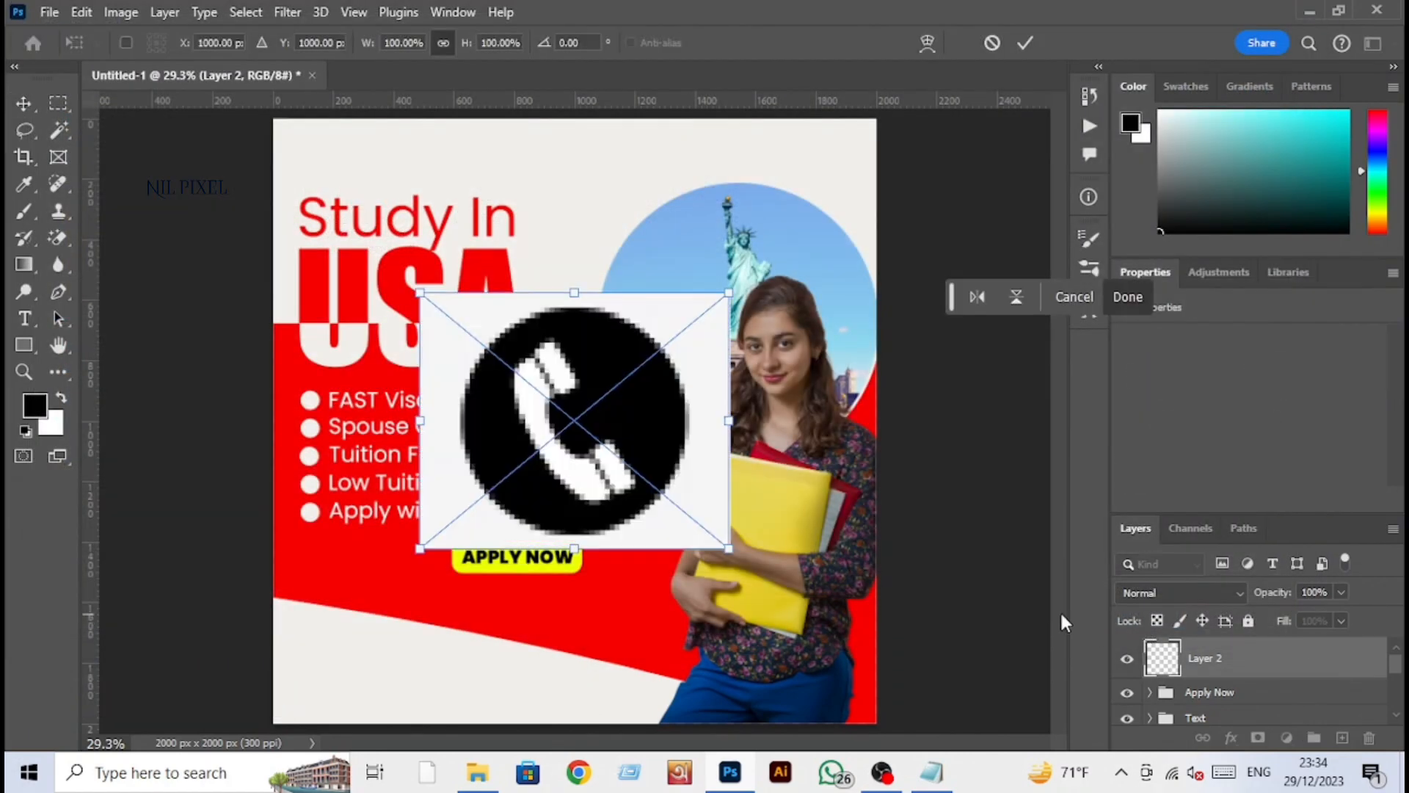
key("Return")
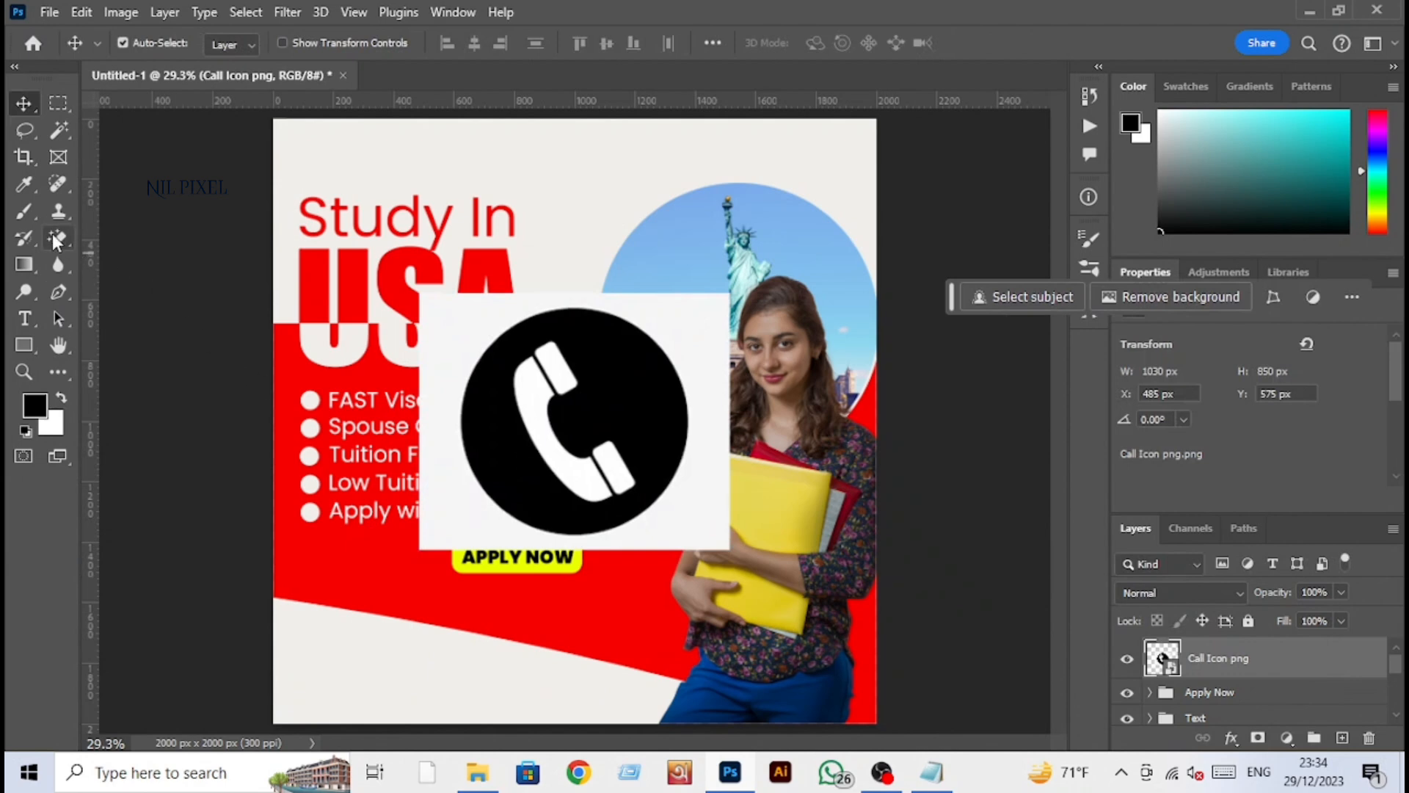
Step: Erase the white background around the call icon with the Magic Eraser and convert its layer back to a smart object
left_click(57, 239)
left_click(450, 325)
left_click(543, 291)
left_click(442, 323)
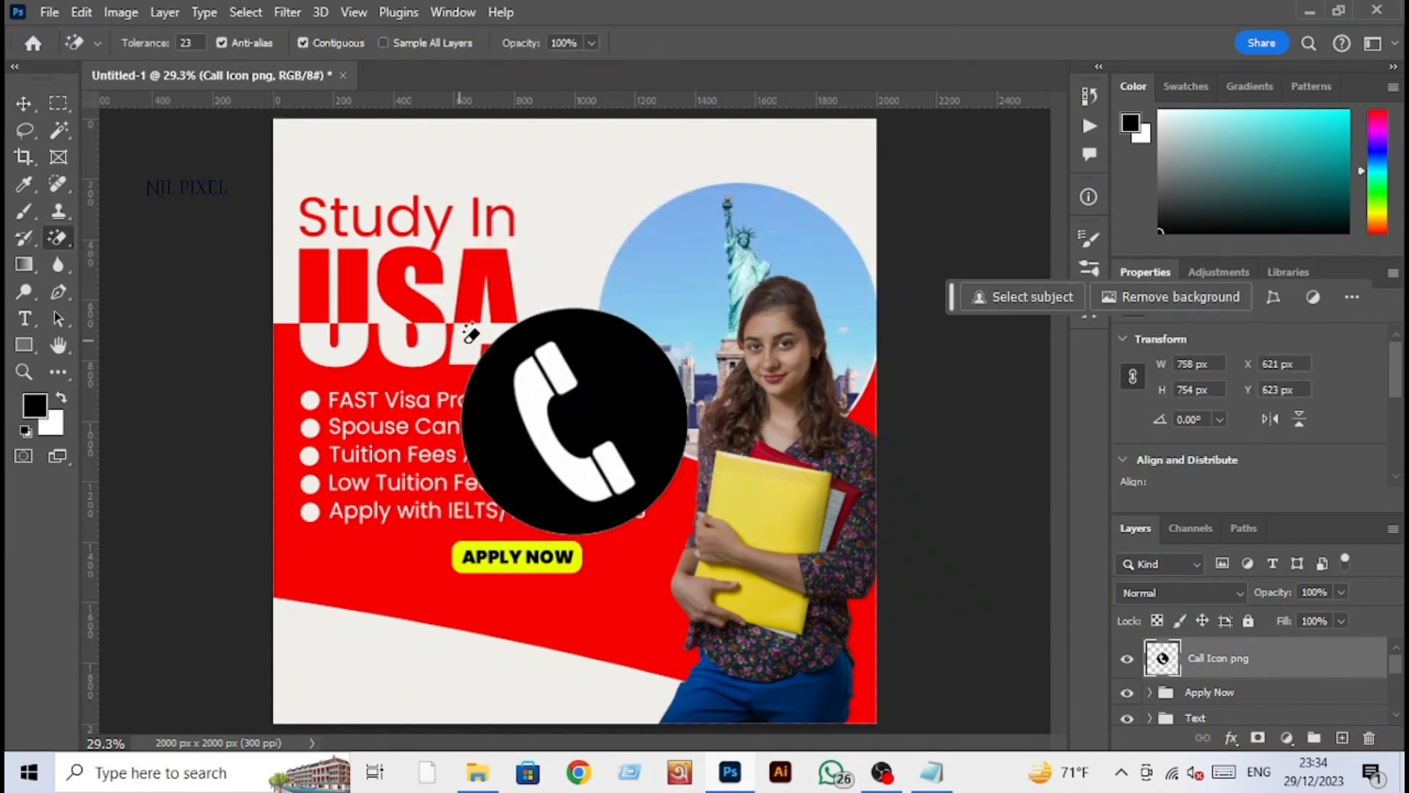
right_click(1297, 662)
left_click(1178, 312)
left_click(16, 103)
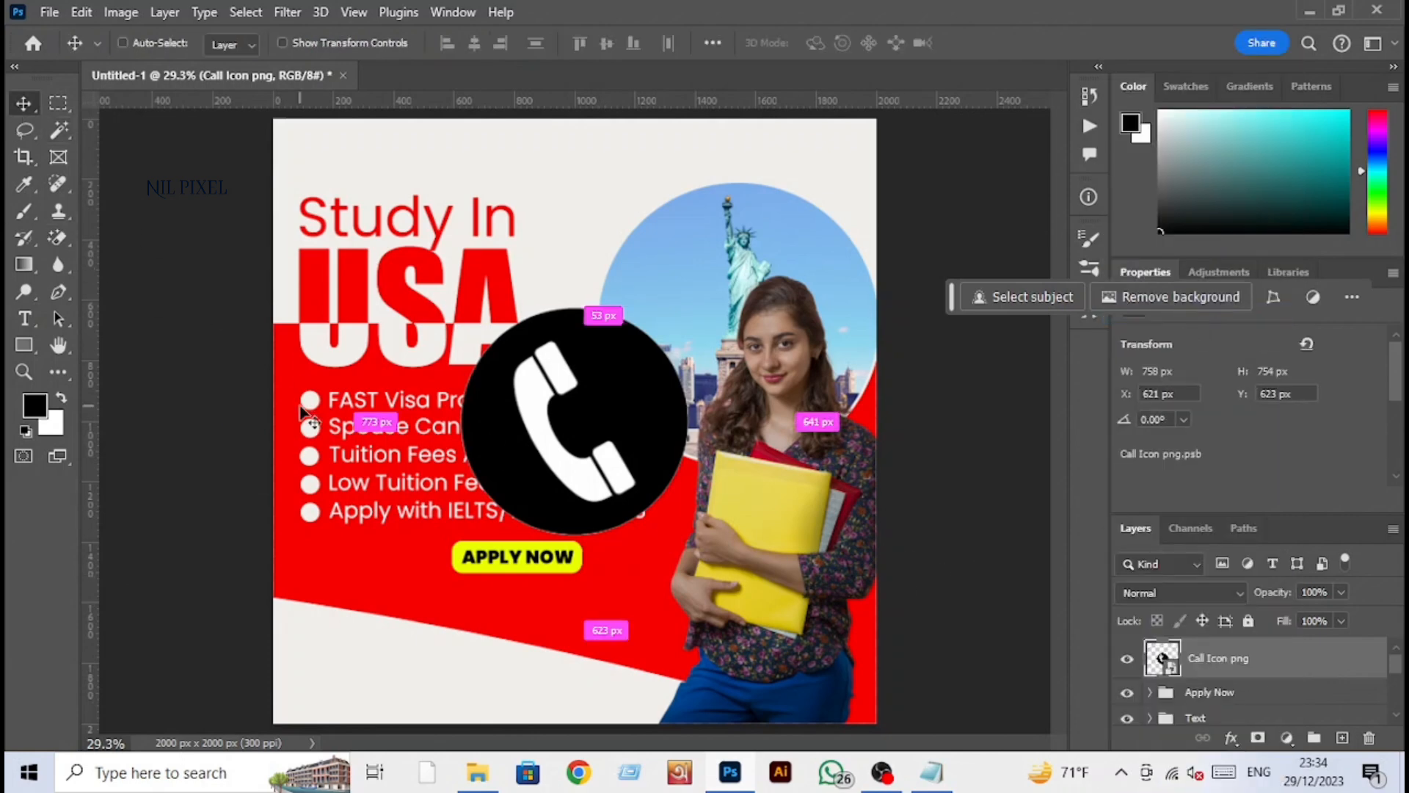
Step: Shrink the call icon to about 89 × 88 px and place it in the off-white area at the poster's lower-left corner
key("ctrl+t")
left_click_drag(688, 419, 312, 663)
key("Return")
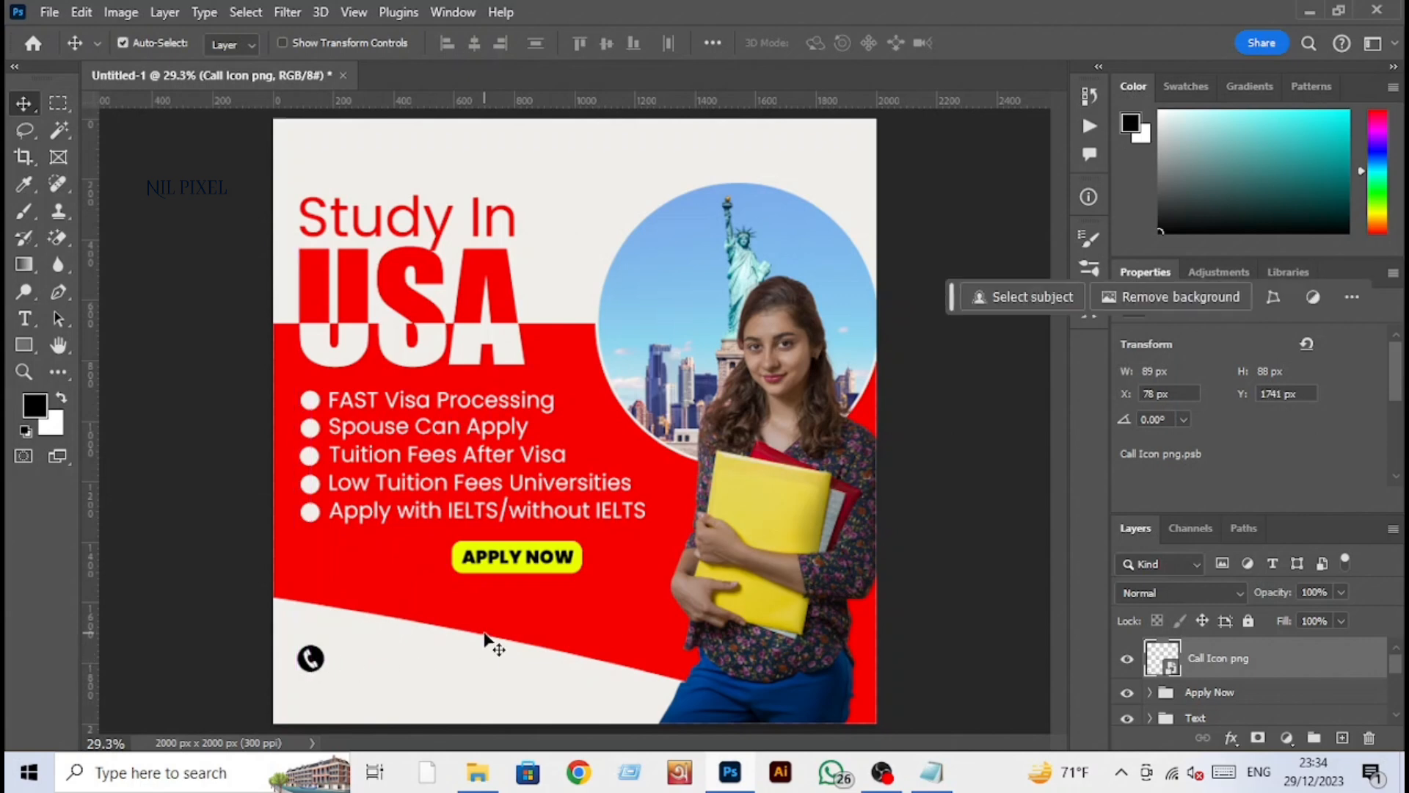
Step: Switch to Notepad, copy the "Contact us" heading with the phone number below it, and return to the poster in Photoshop
key("alt+Tab")
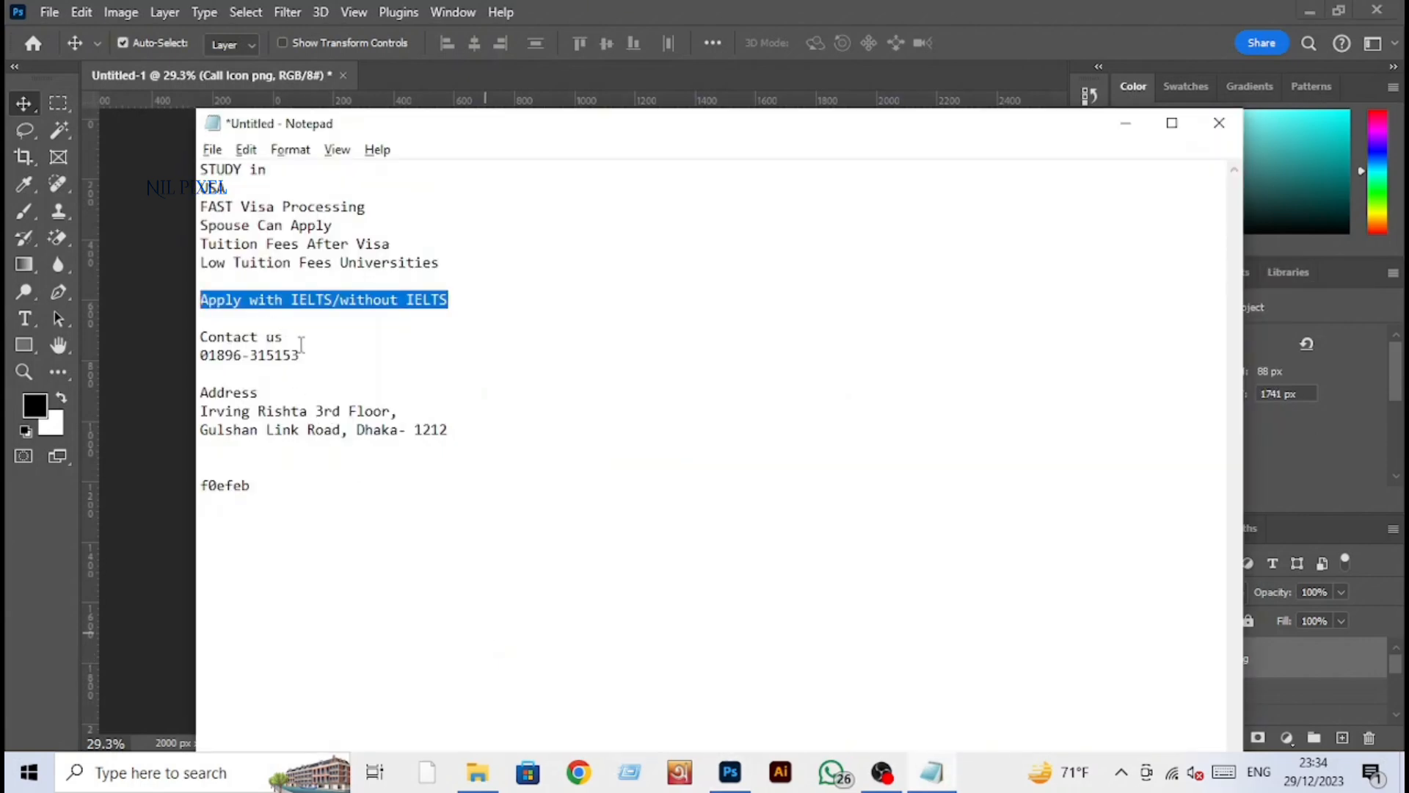
left_click_drag(200, 338, 342, 367)
key("ctrl+c")
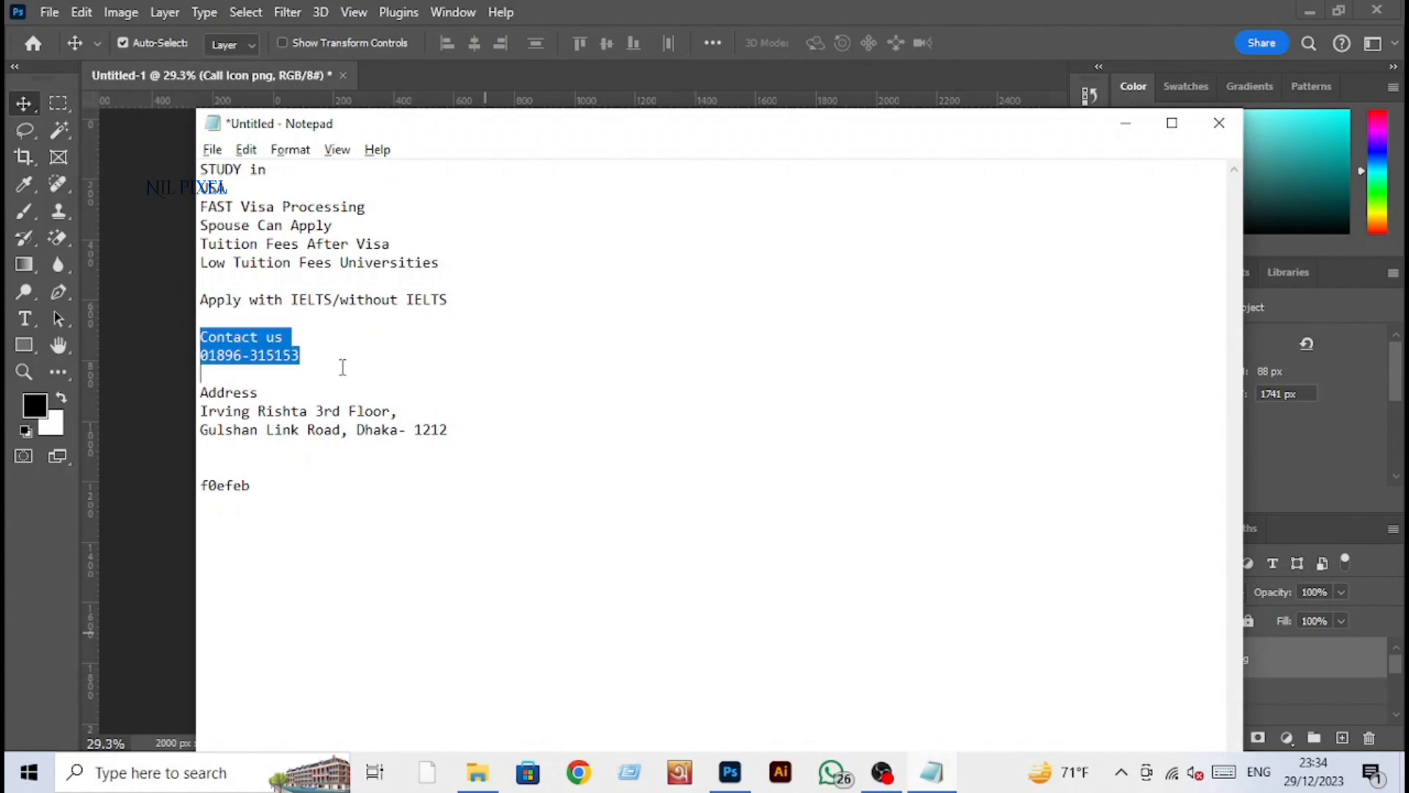
key("alt+Tab")
Step: Move the call icon slightly upward in the off-white area to about X 86 px, Y 1696 px
scroll(347, 572, "up", 4)
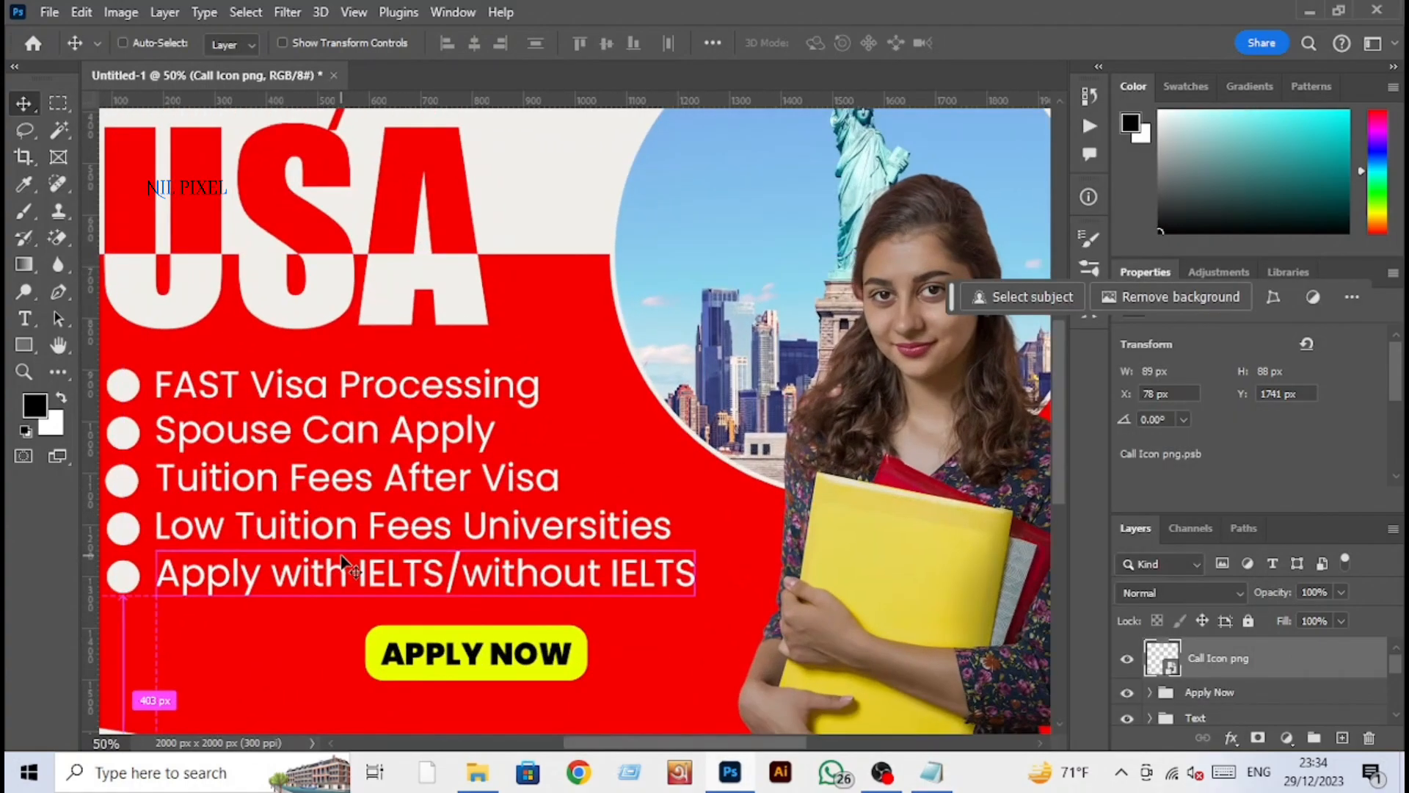
scroll(347, 573, "down", 5)
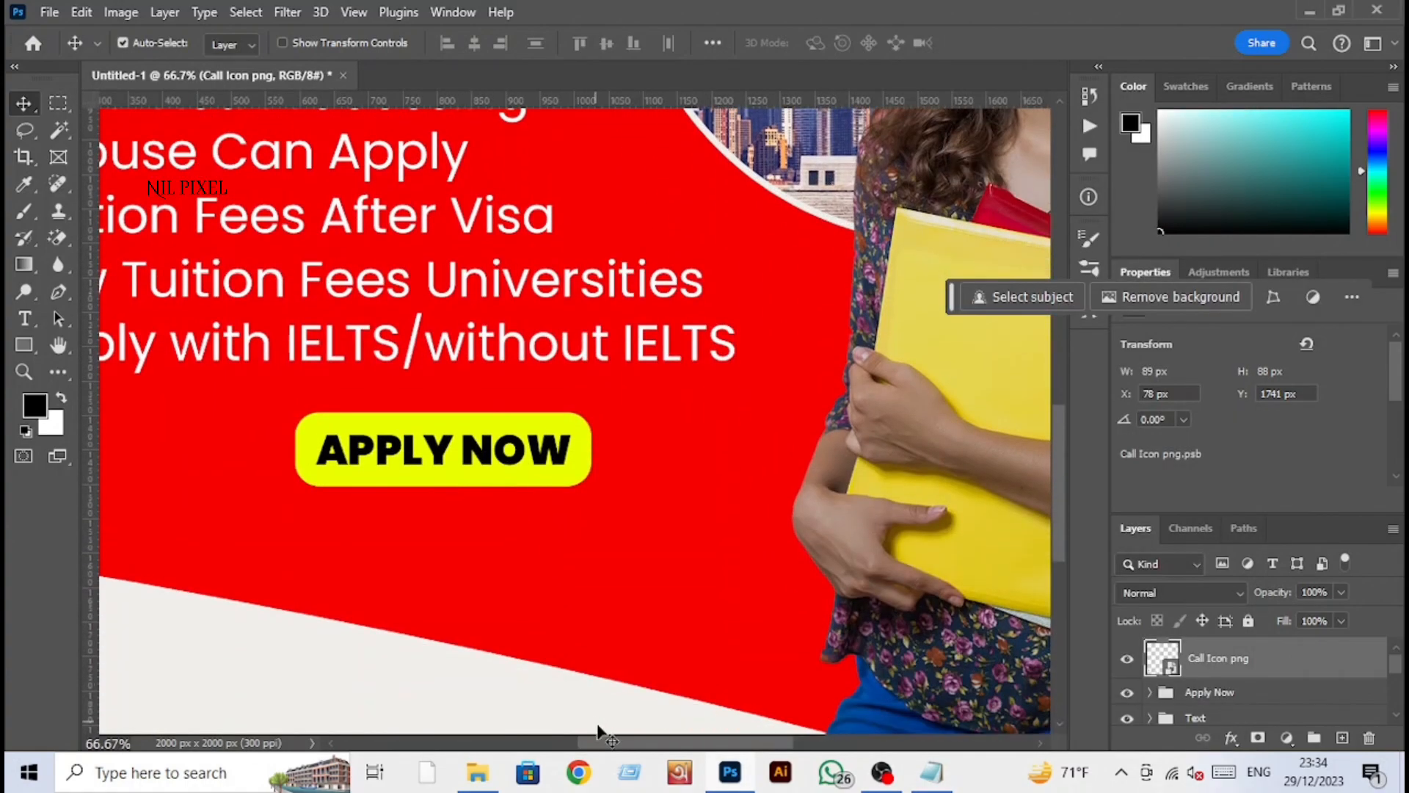
scroll(603, 749, "left", 6)
scroll(550, 690, "down", 5)
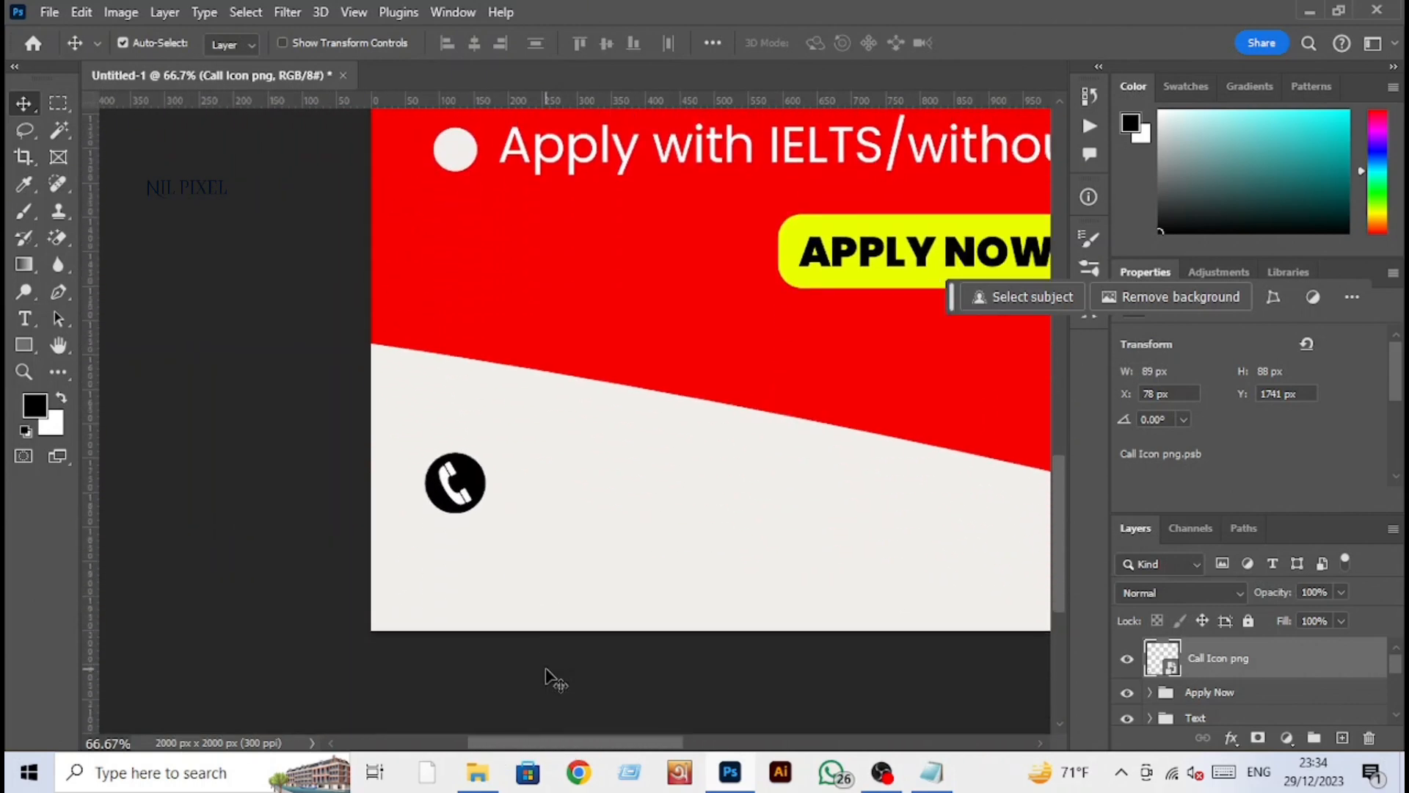
left_click_drag(453, 459, 457, 408)
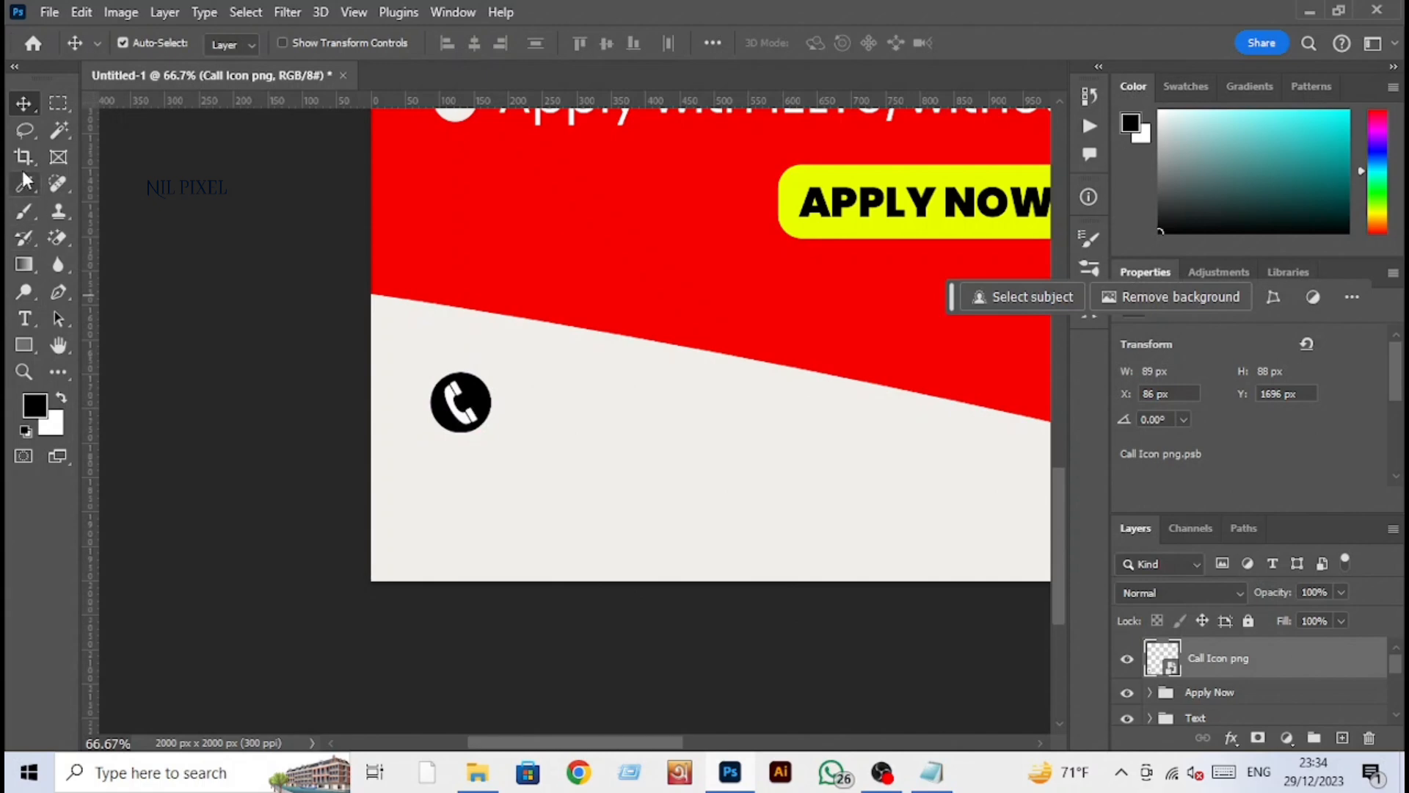
Step: Add a Poppins Medium text beside the call icon containing the copied "Contact us" heading and phone number
left_click(24, 318)
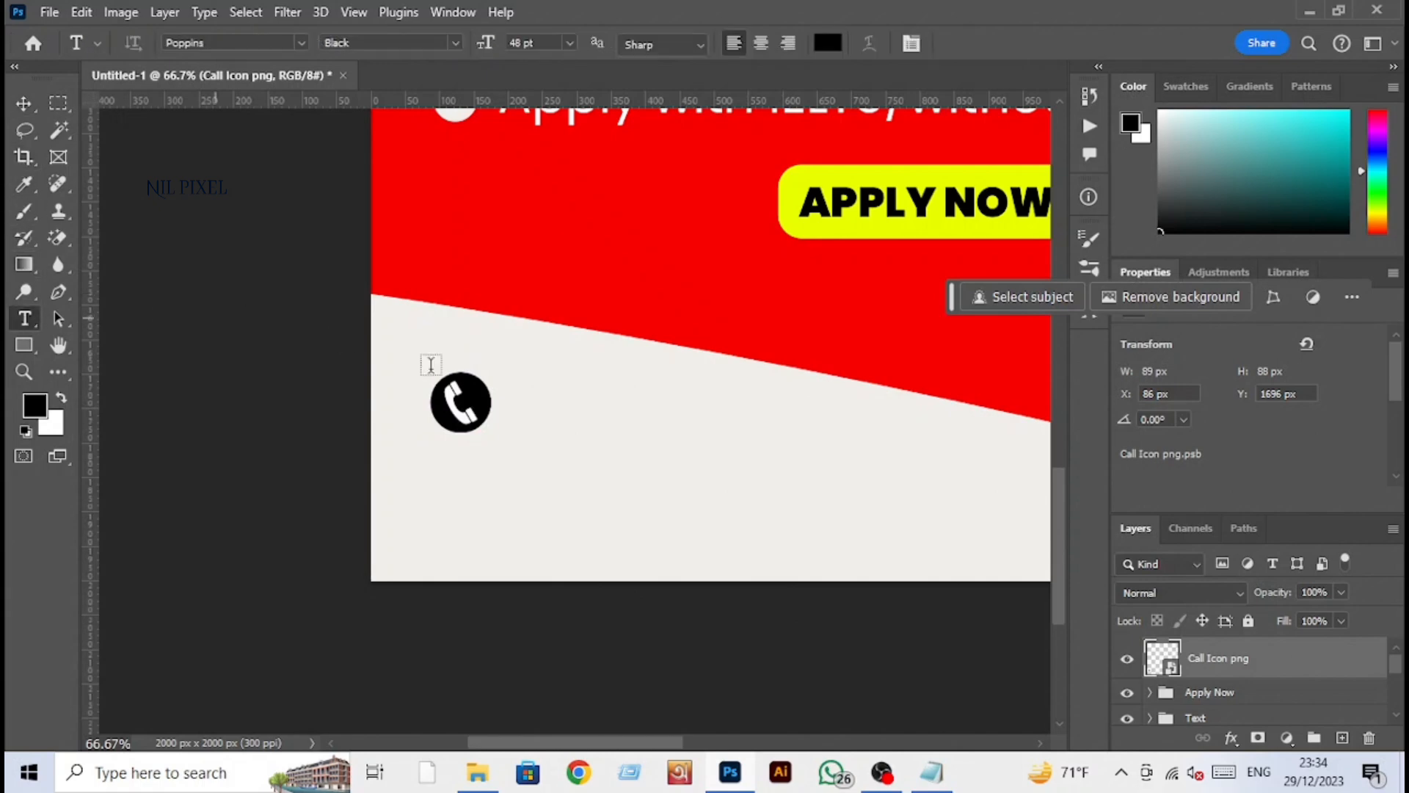
left_click(526, 405)
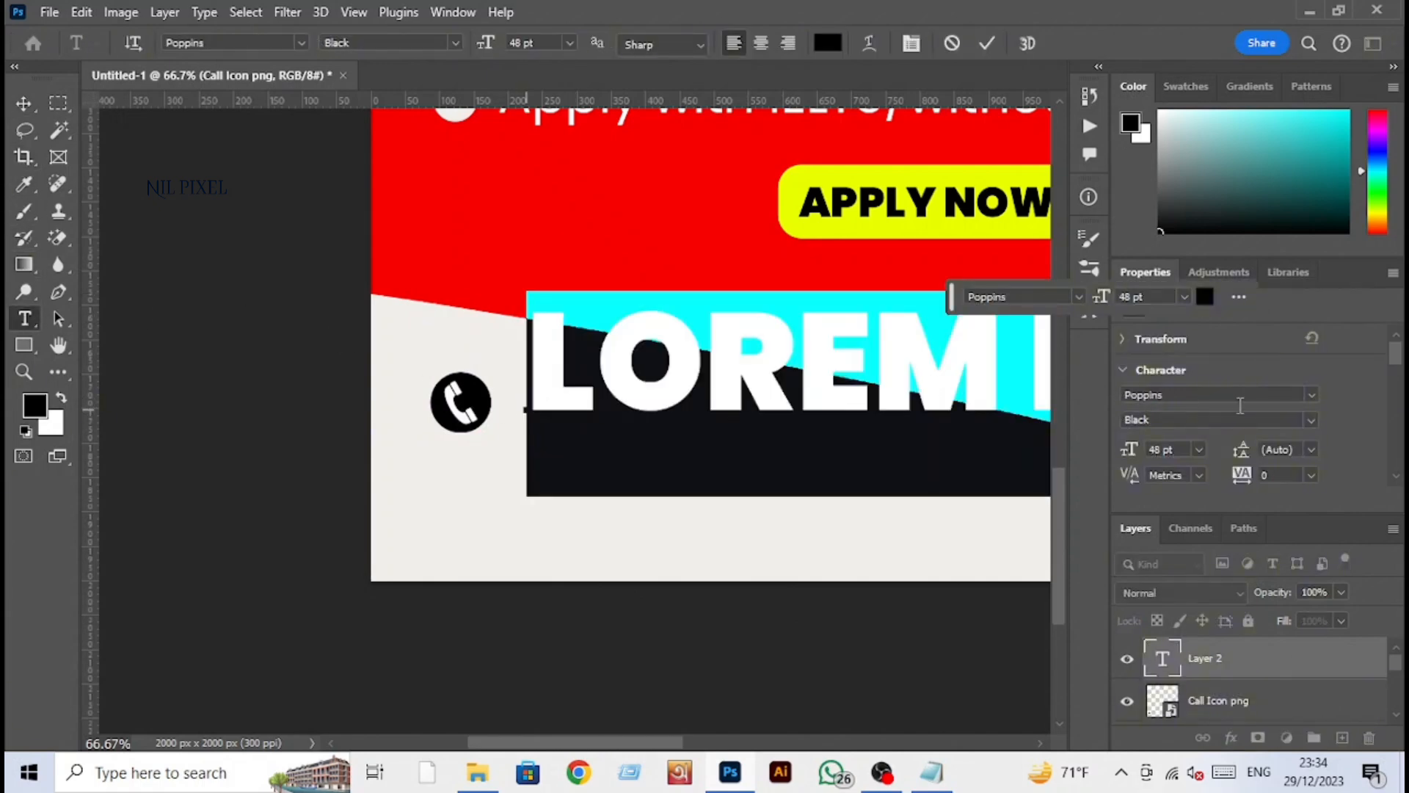
left_click(1310, 421)
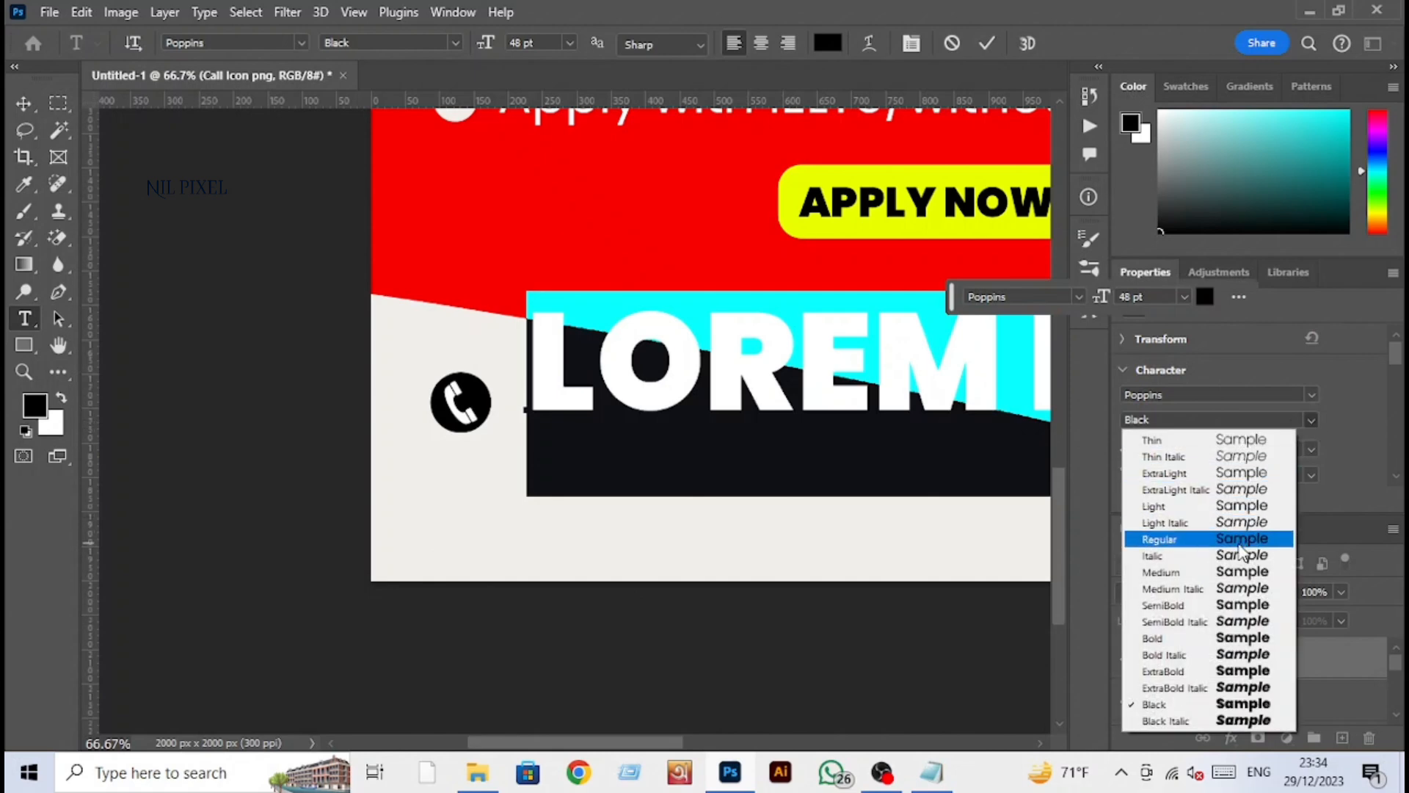
left_click(1240, 572)
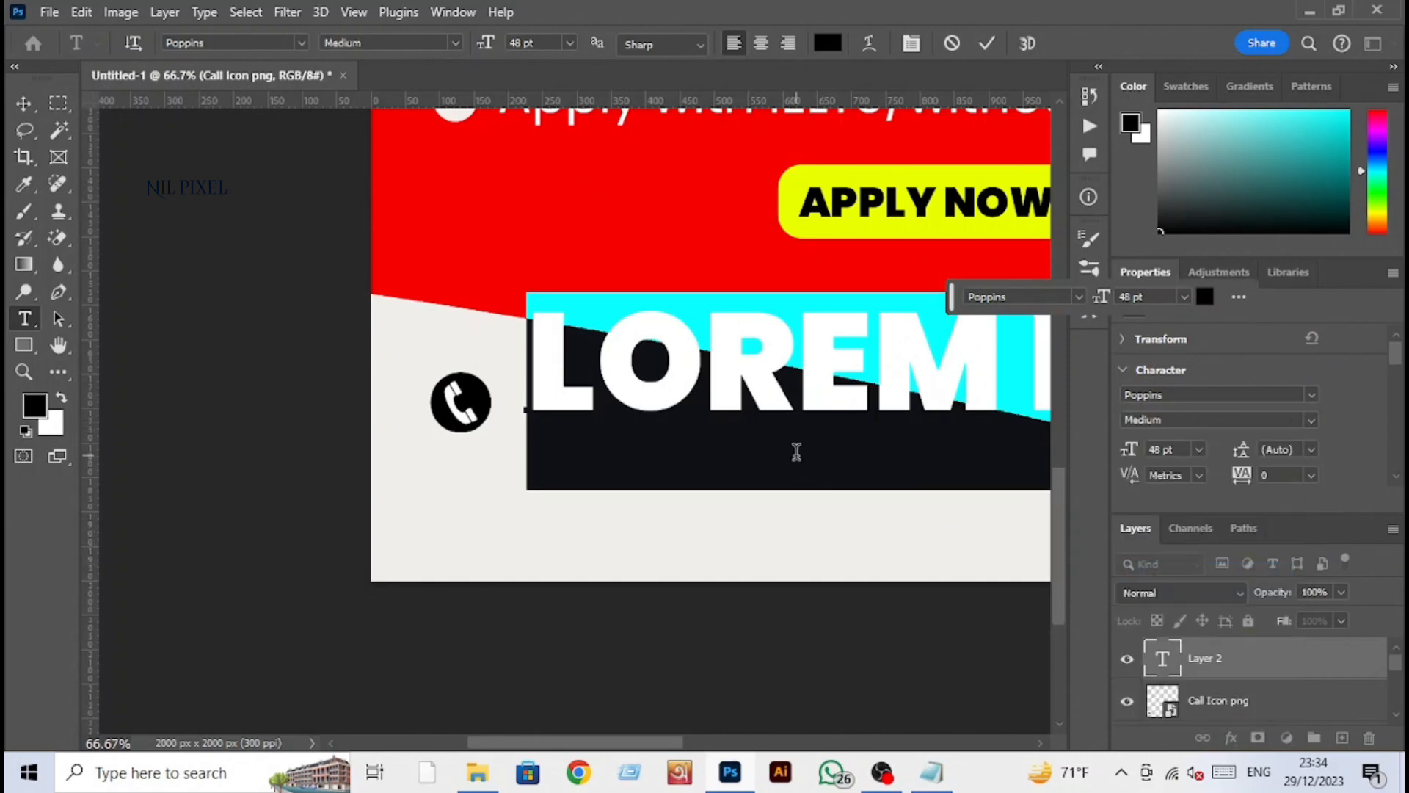
left_click(657, 457)
key("ctrl+v")
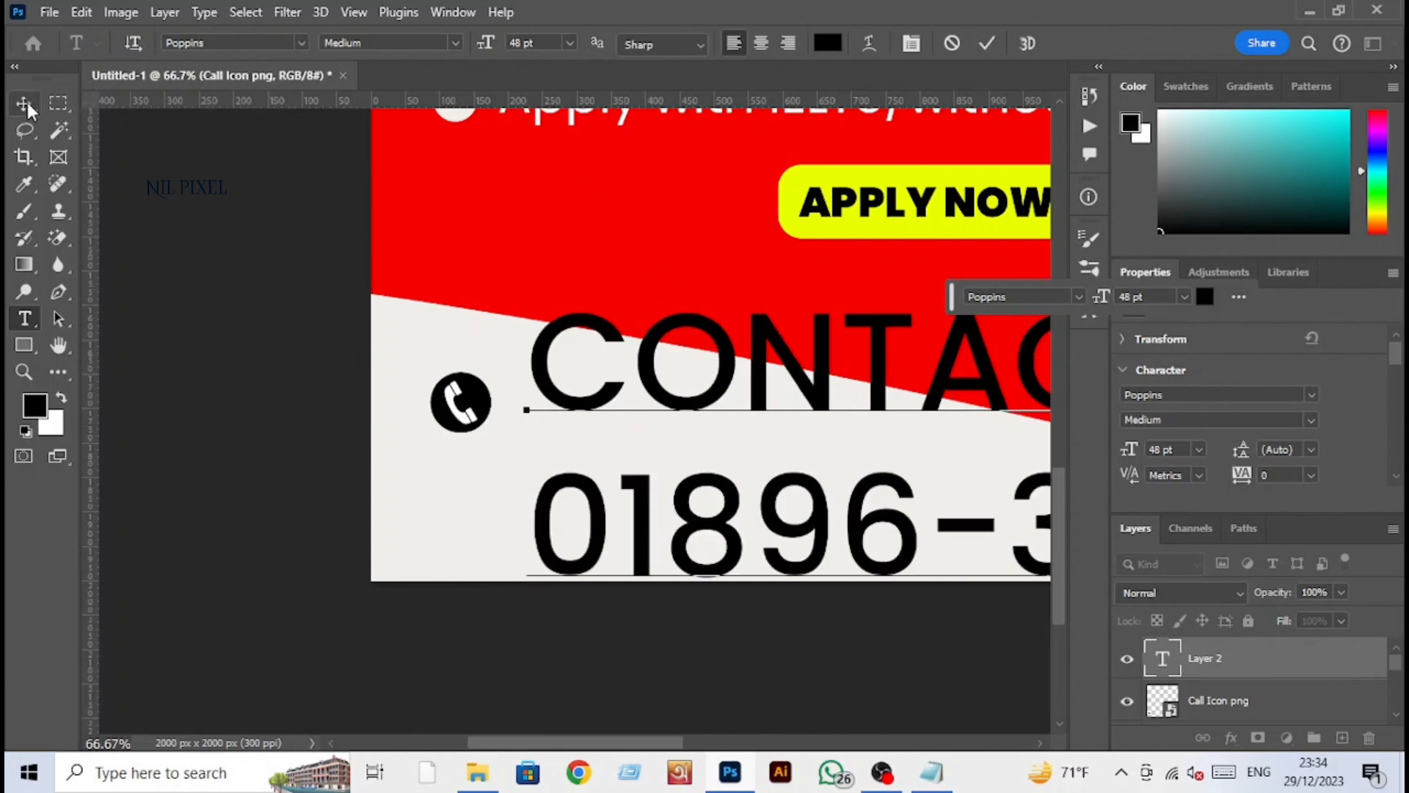
Step: Scale the contact text down to about 10.27 pt and place it directly beside the call icon
left_click(26, 104)
key("ctrl+t")
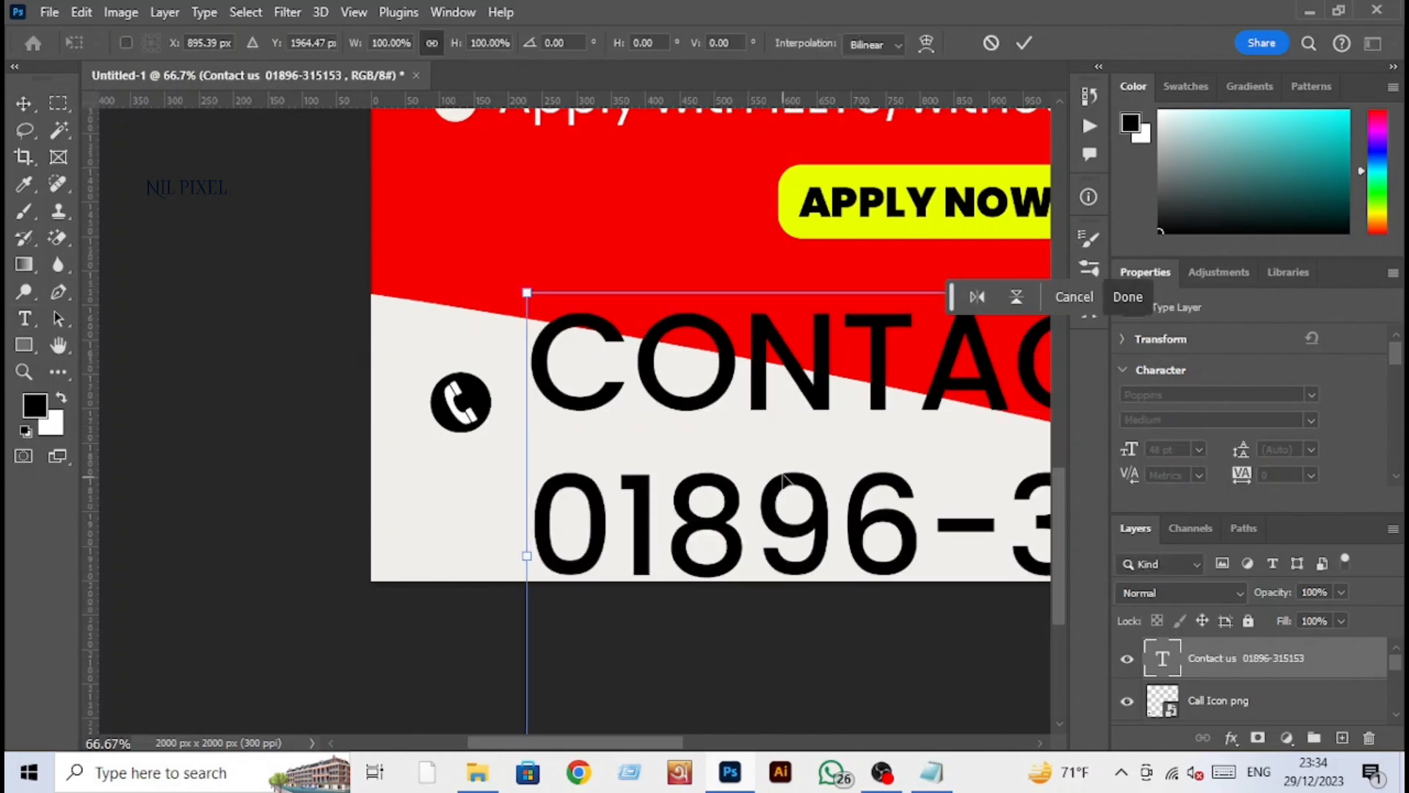
left_click_drag(723, 286, 532, 234)
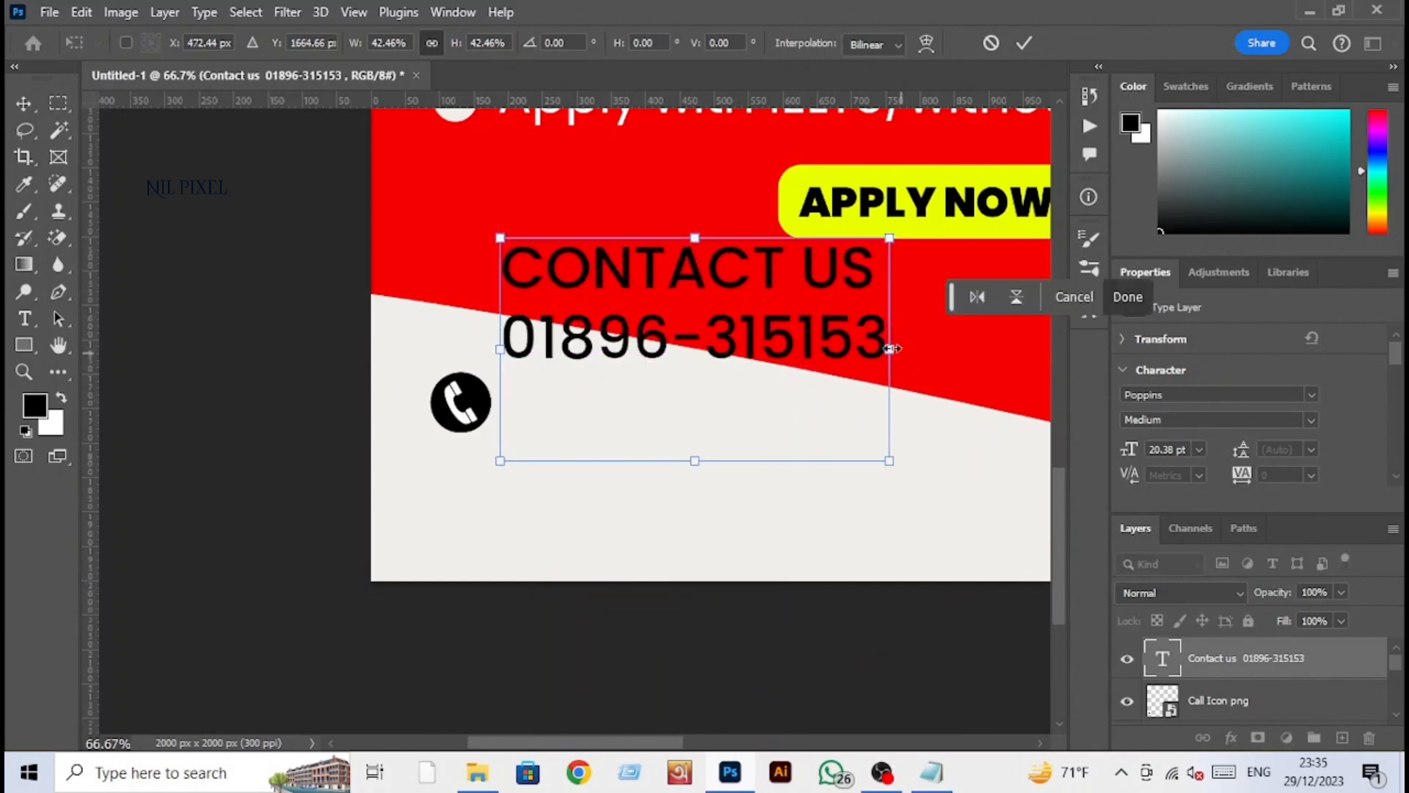
left_click_drag(888, 352, 666, 421)
key("Return")
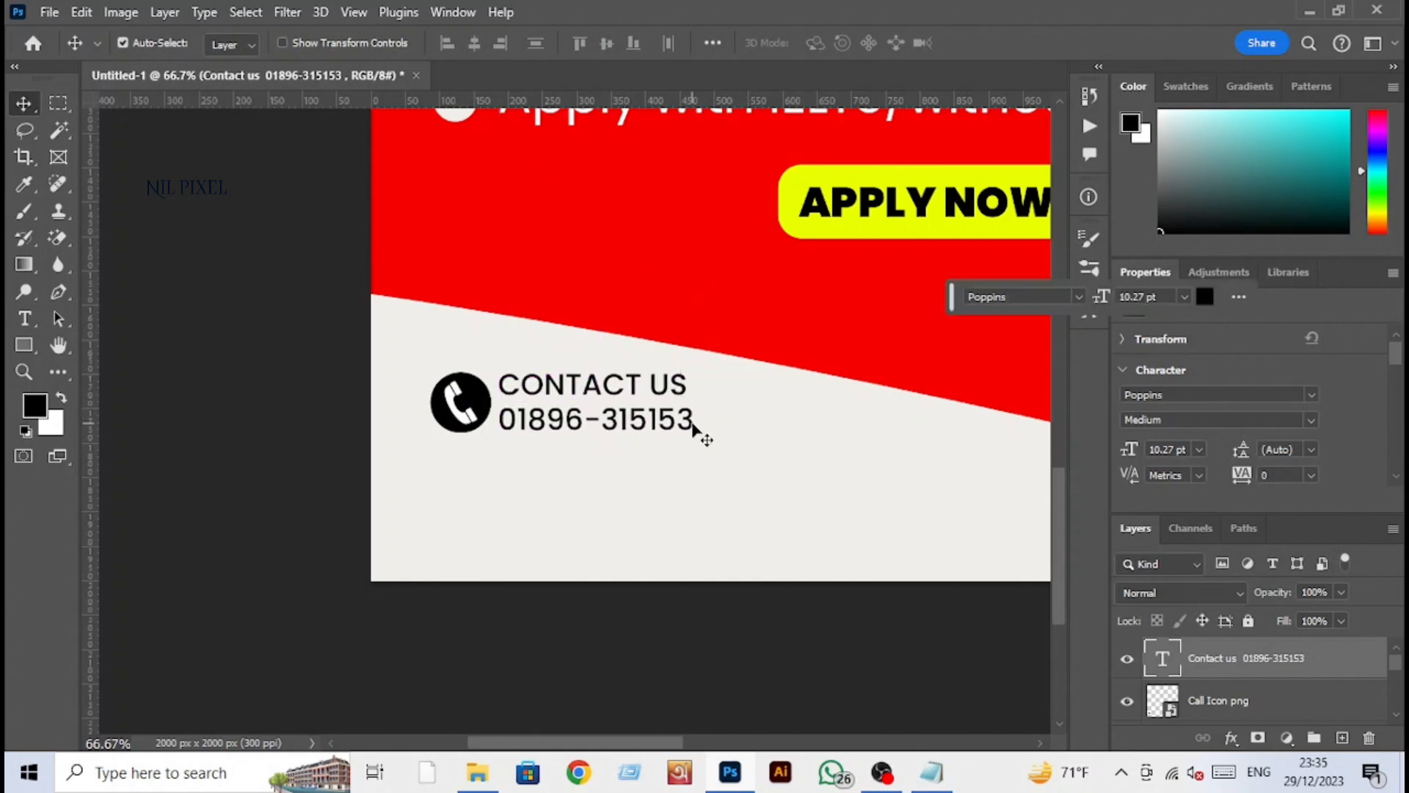
Step: Place the "Location" image as an embedded file and shrink it to about 551 × 551 px
left_click(48, 15)
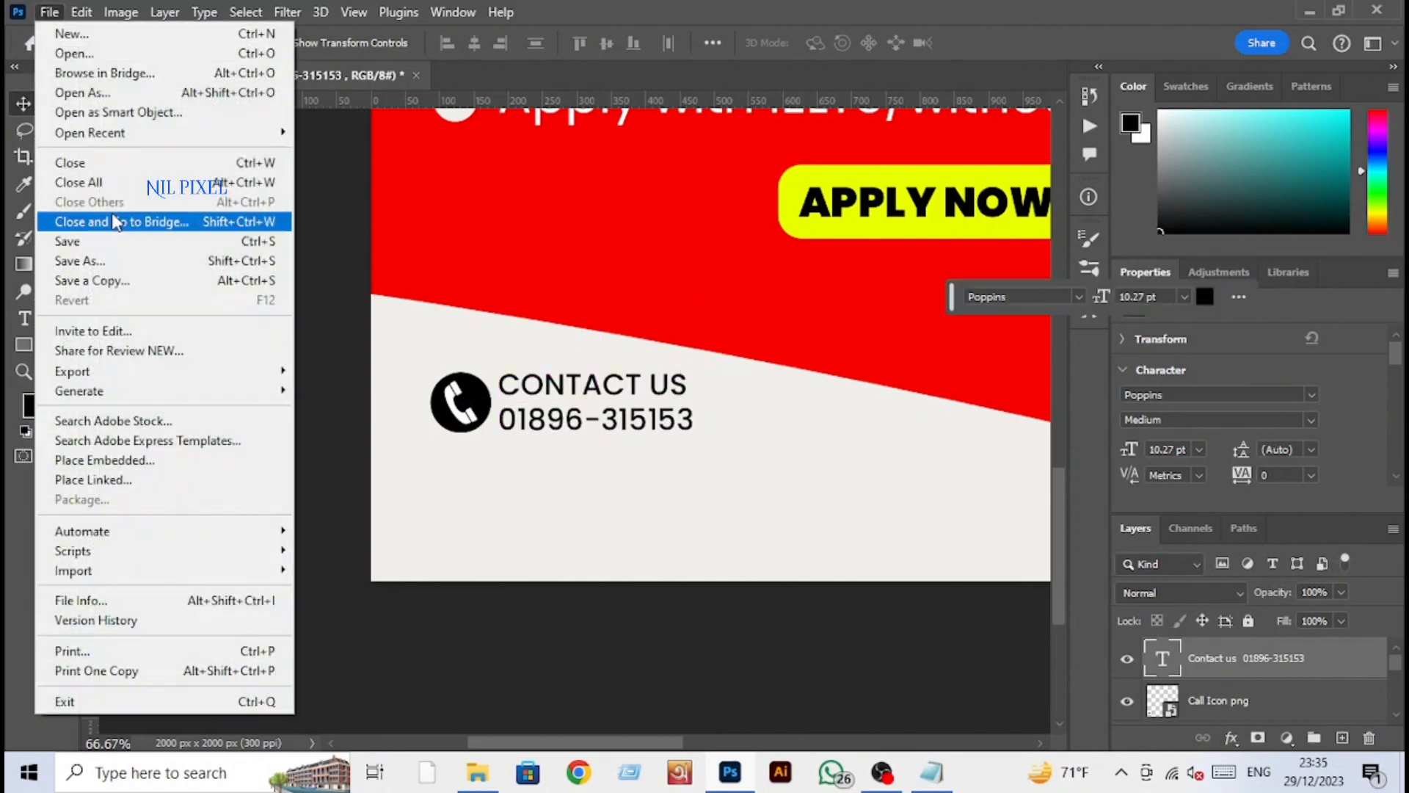
left_click(161, 459)
left_click(468, 158)
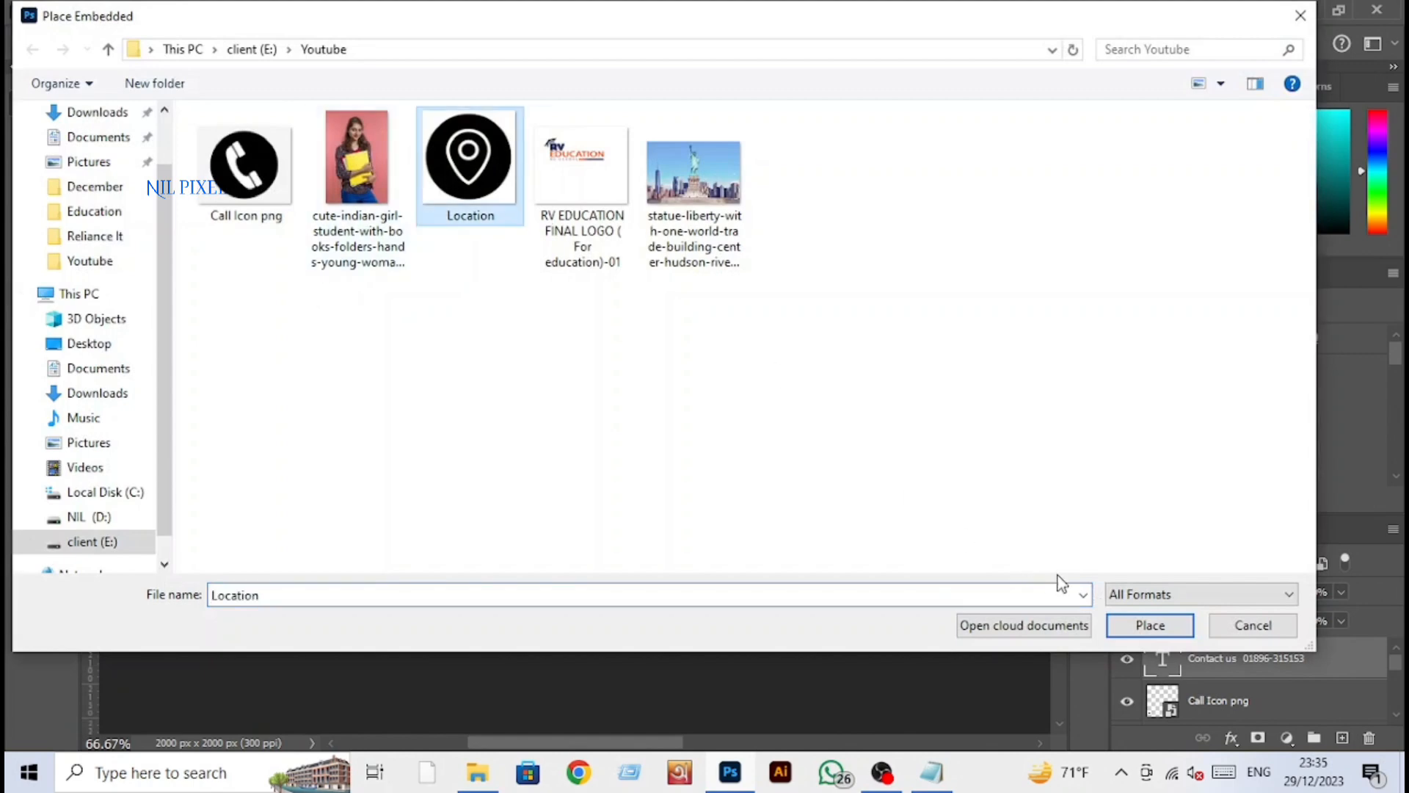
left_click(1150, 625)
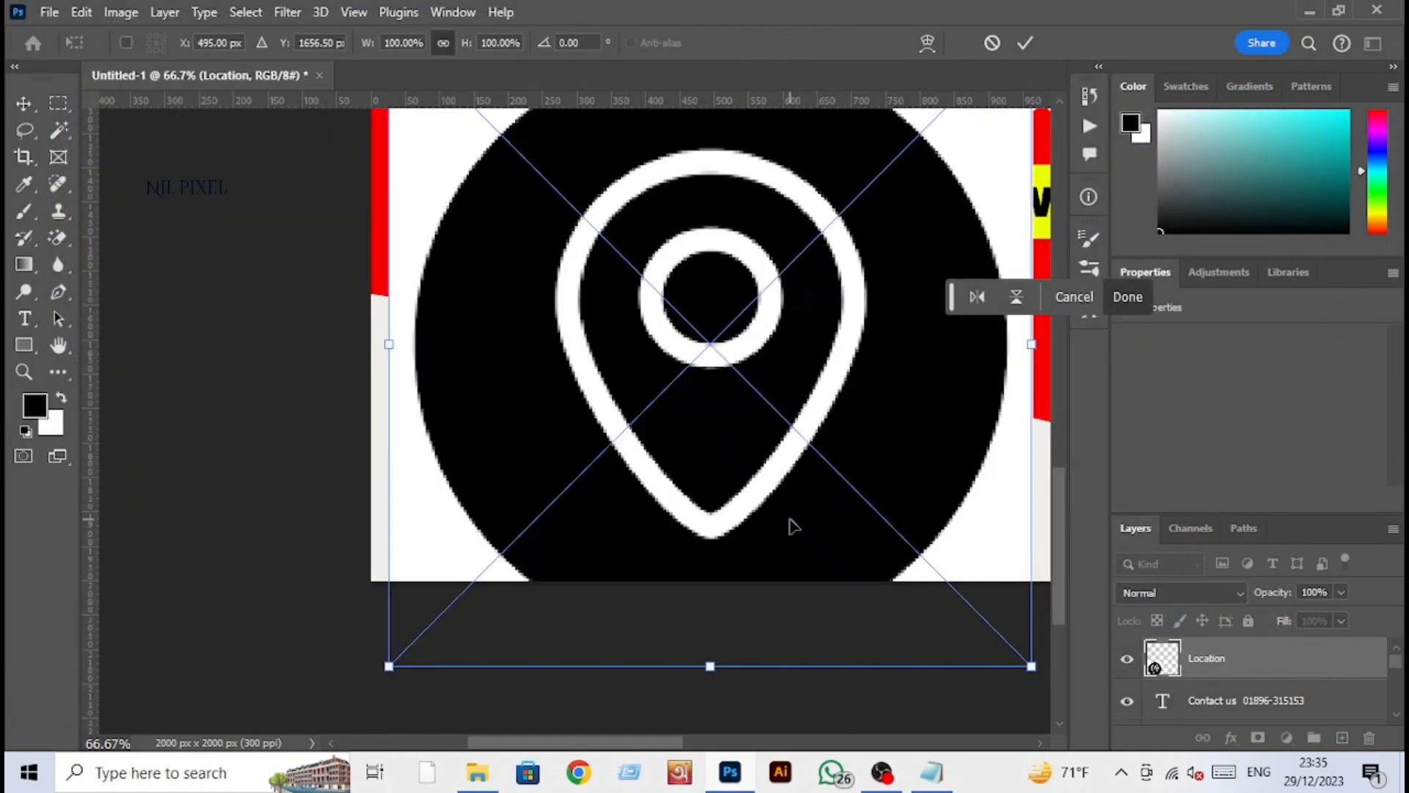
key("Return")
key("ctrl+t")
left_click_drag(1031, 345, 769, 374)
key("Return")
Step: Rasterize the location icon and erase the white background around it with the Magic Eraser
left_click(58, 237)
left_click(404, 193)
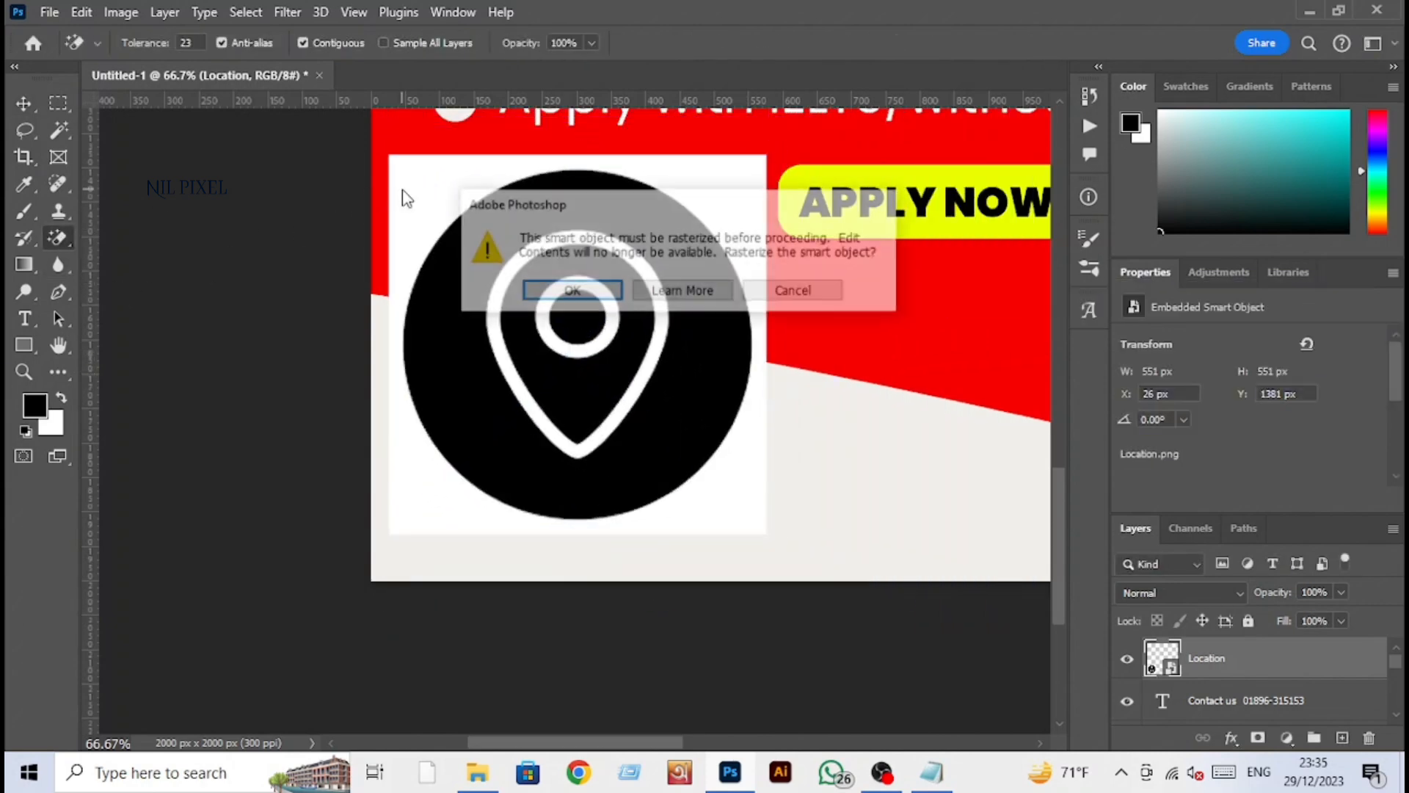
left_click(566, 289)
left_click(450, 192)
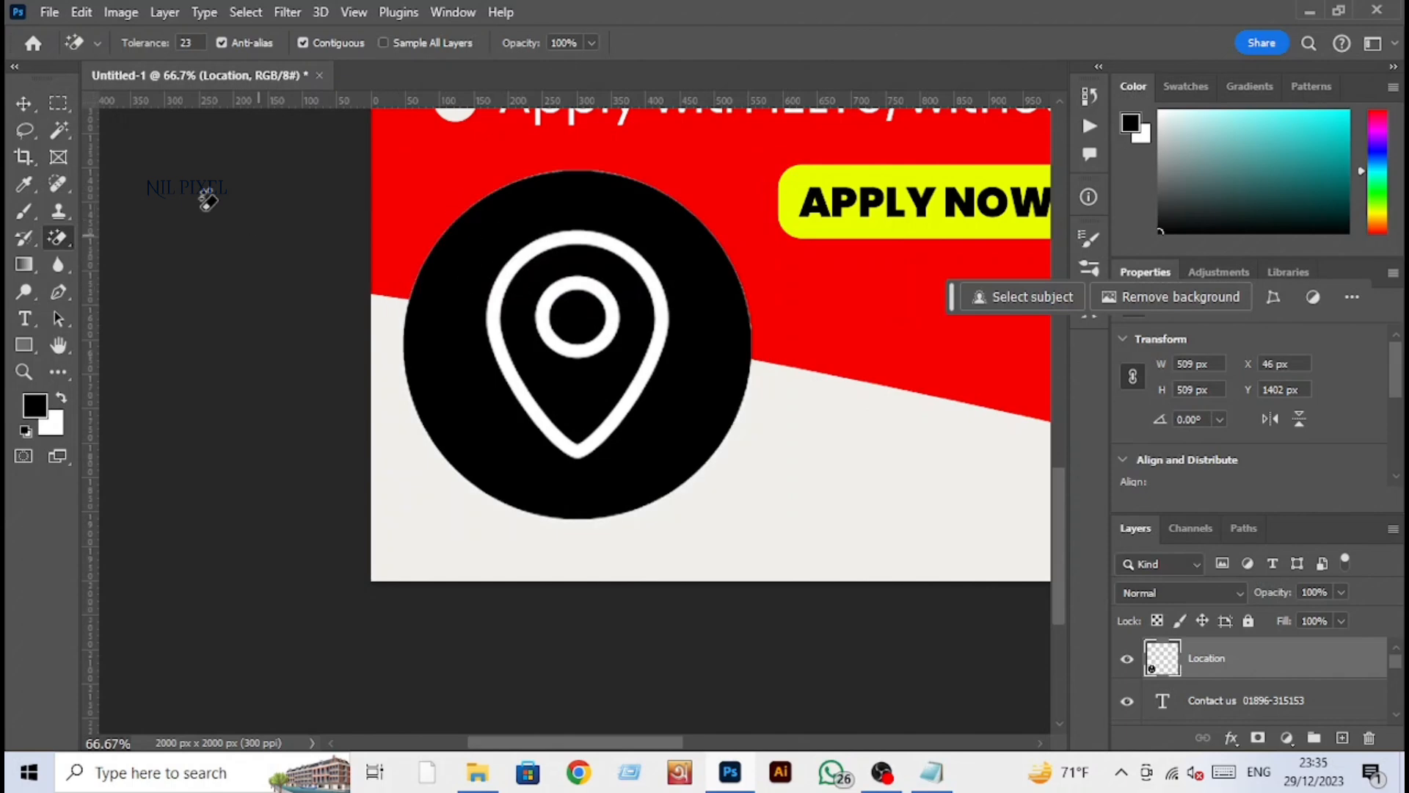
Step: Group the contact text layer with the call icon layer and name the group "Call"
left_click(23, 103)
left_click(1221, 698)
scroll(1223, 705, "down", 1)
left_click(1222, 705, "shift")
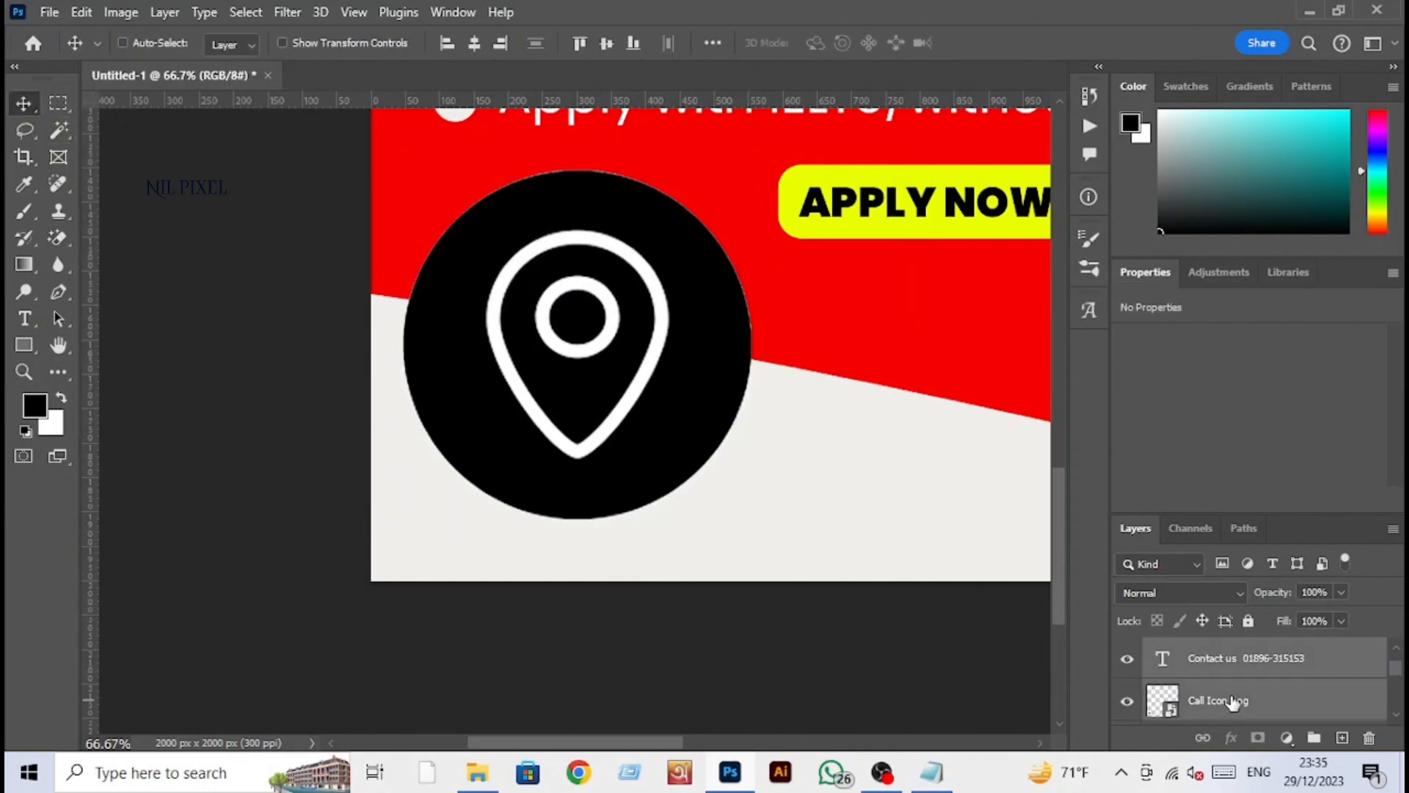
key("ctrl+g")
double_click(1200, 651)
type("Call")
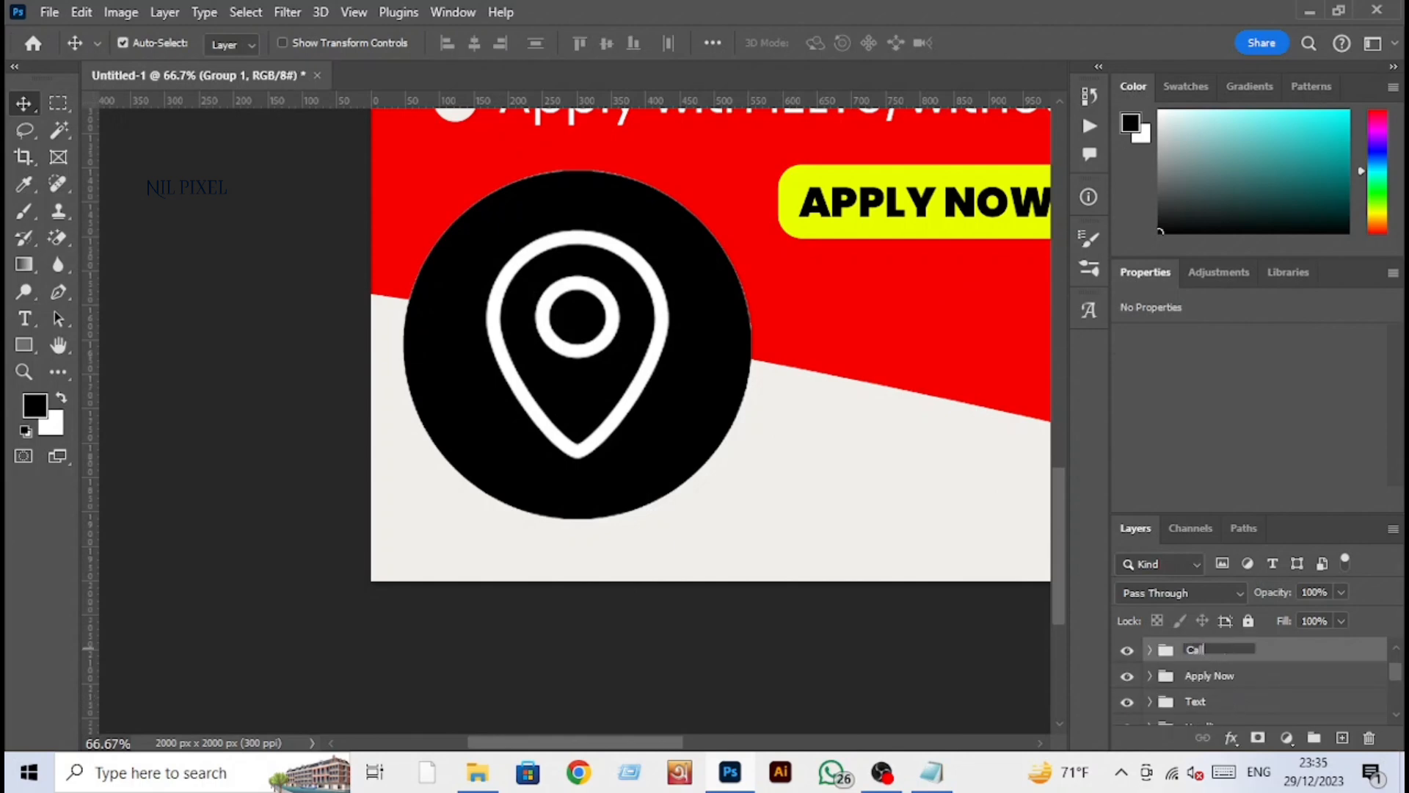
key("Return")
Step: Shrink the location icon to about 93 × 94 px and place it directly below the call icon
scroll(1204, 661, "up", 1)
left_click(1211, 664)
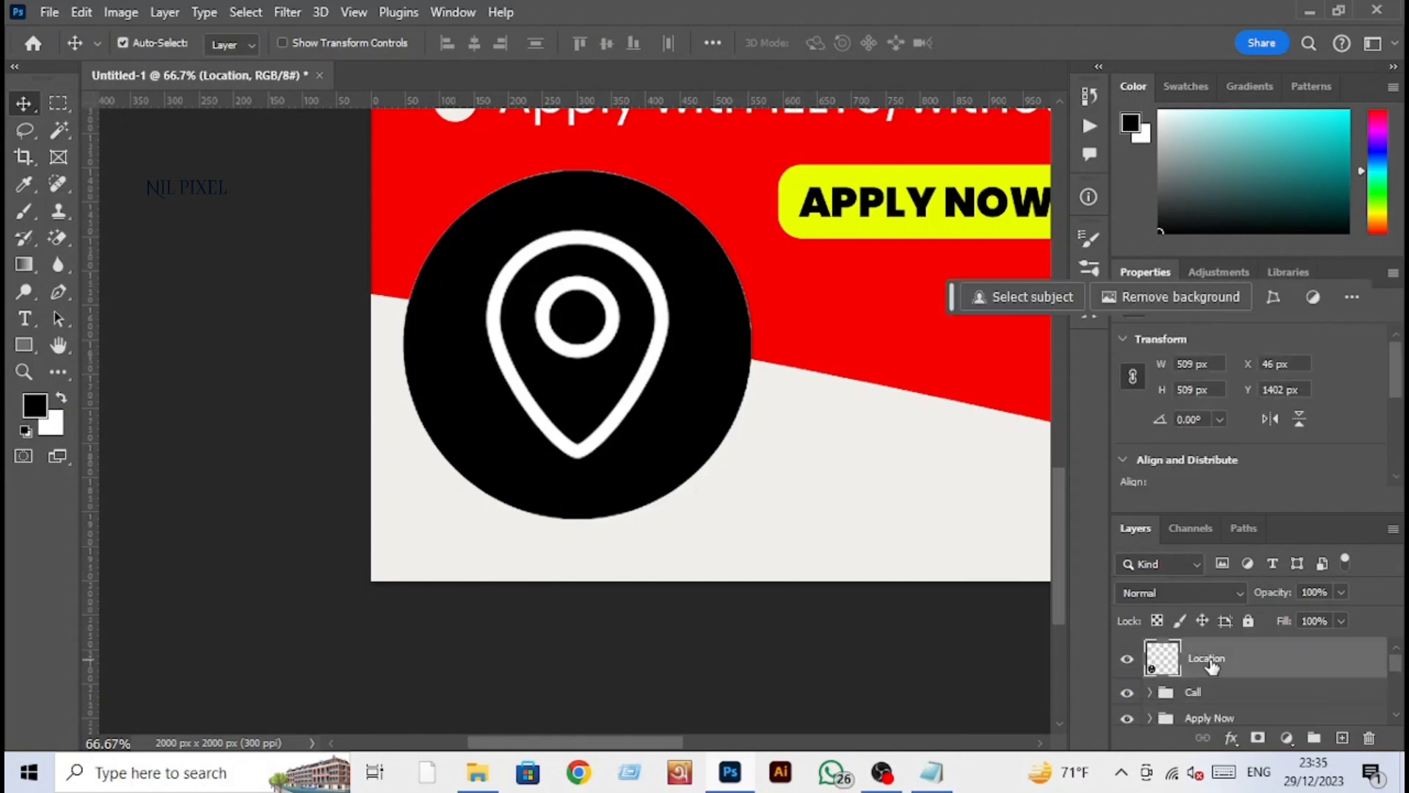
key("ctrl+t")
left_click_drag(749, 343, 468, 503)
key("Return")
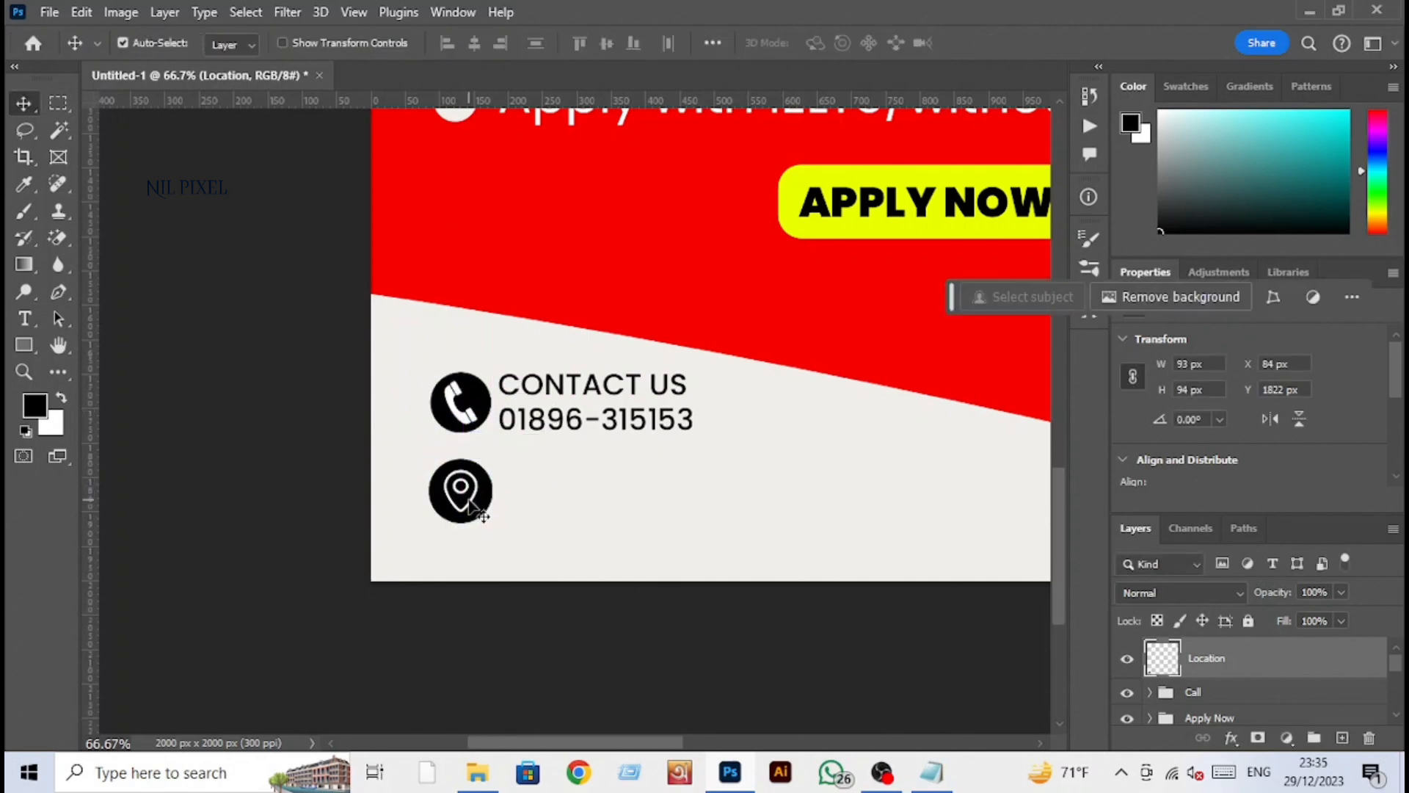
Step: Switch to Notepad, copy the "Address" heading with the two address lines, and return to the poster in Photoshop
key("alt+Tab")
left_click_drag(458, 436, 168, 400)
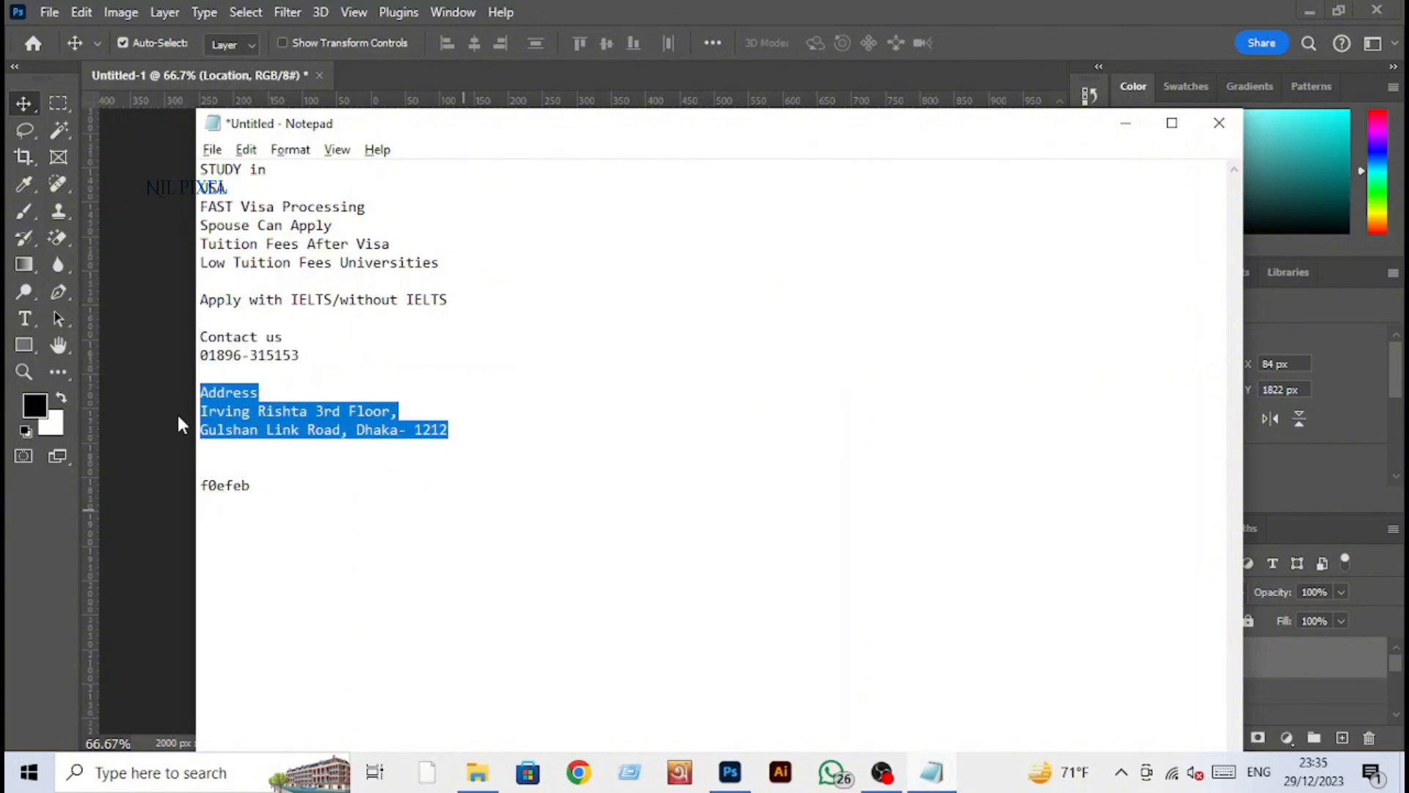
key("alt+Tab")
Step: Duplicate the contact text beside the location icon, replace its wording with the copied address block, and nudge it into line with the icon
left_click_drag(596, 425, 598, 520)
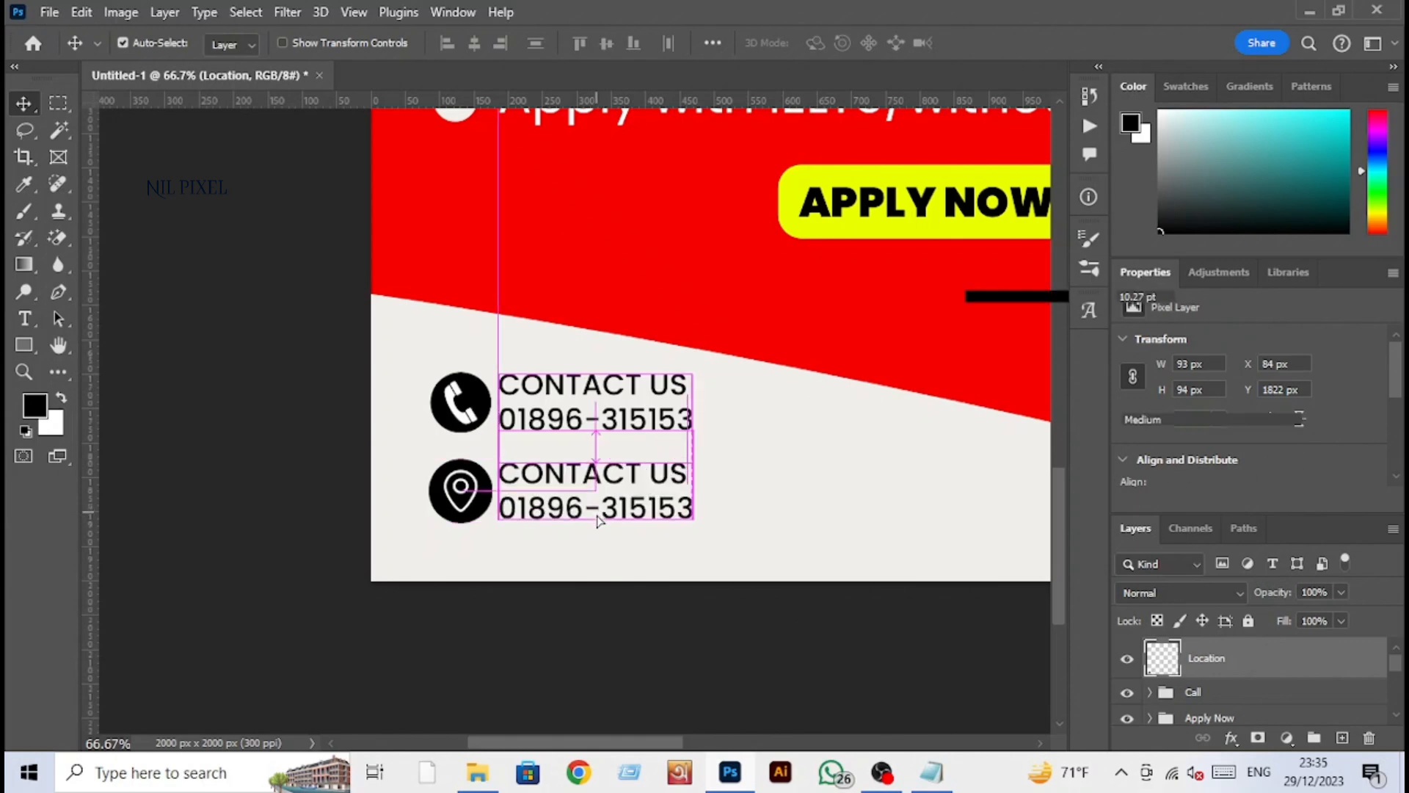
double_click(598, 519)
type("ADDRESS IRVING RISHTA 3RD FLOOR, GULSHAN LINK ROAD, DHAKA- 1212")
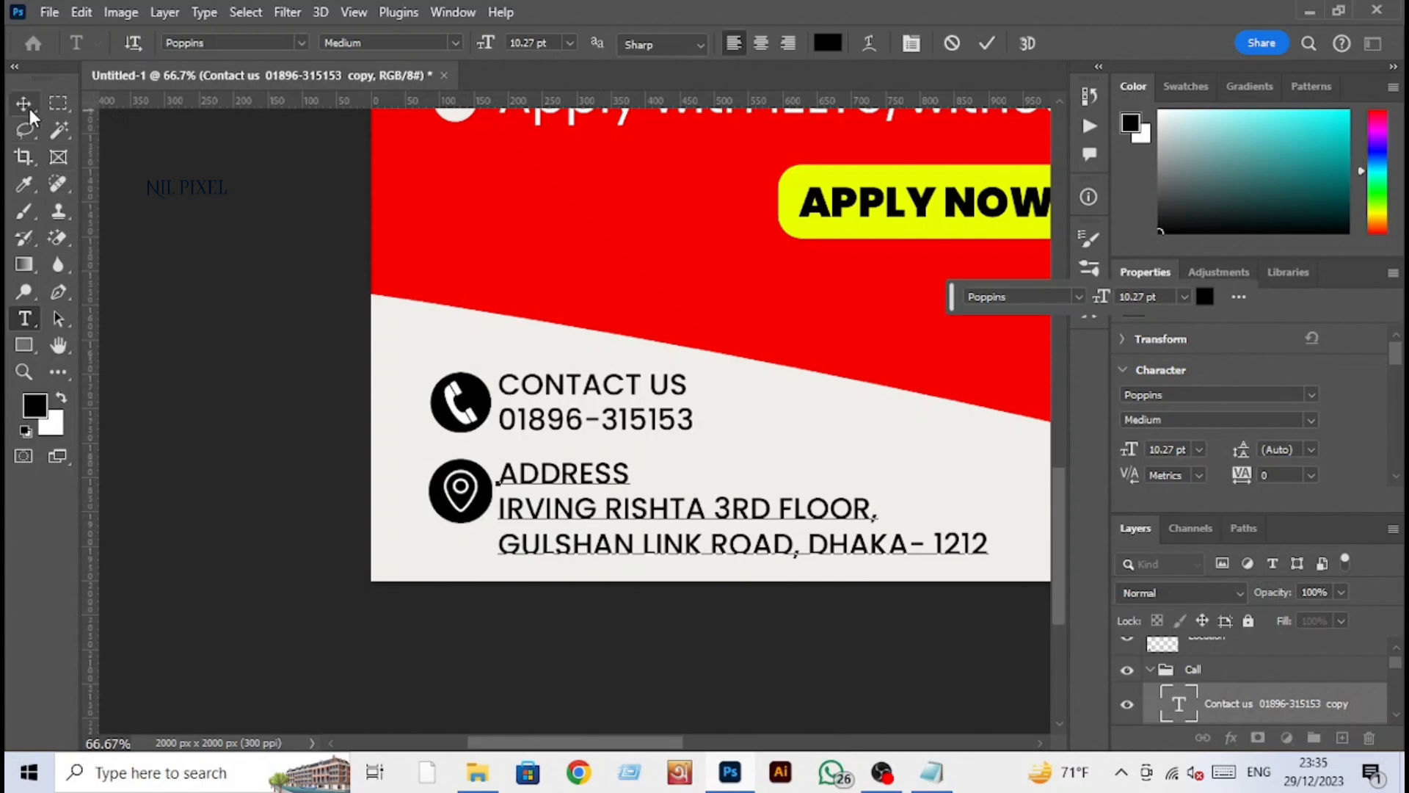
left_click(30, 109)
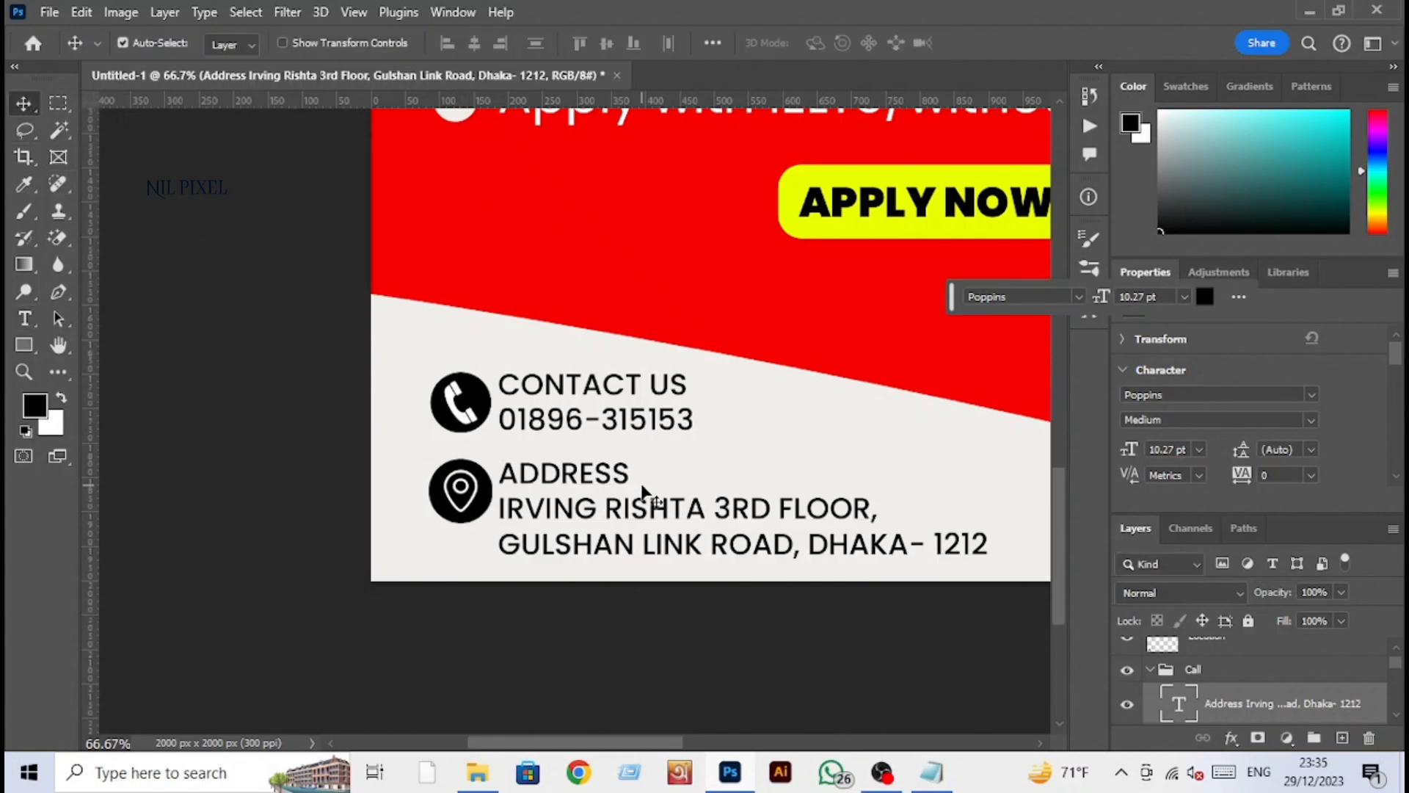
left_click_drag(606, 484, 617, 482)
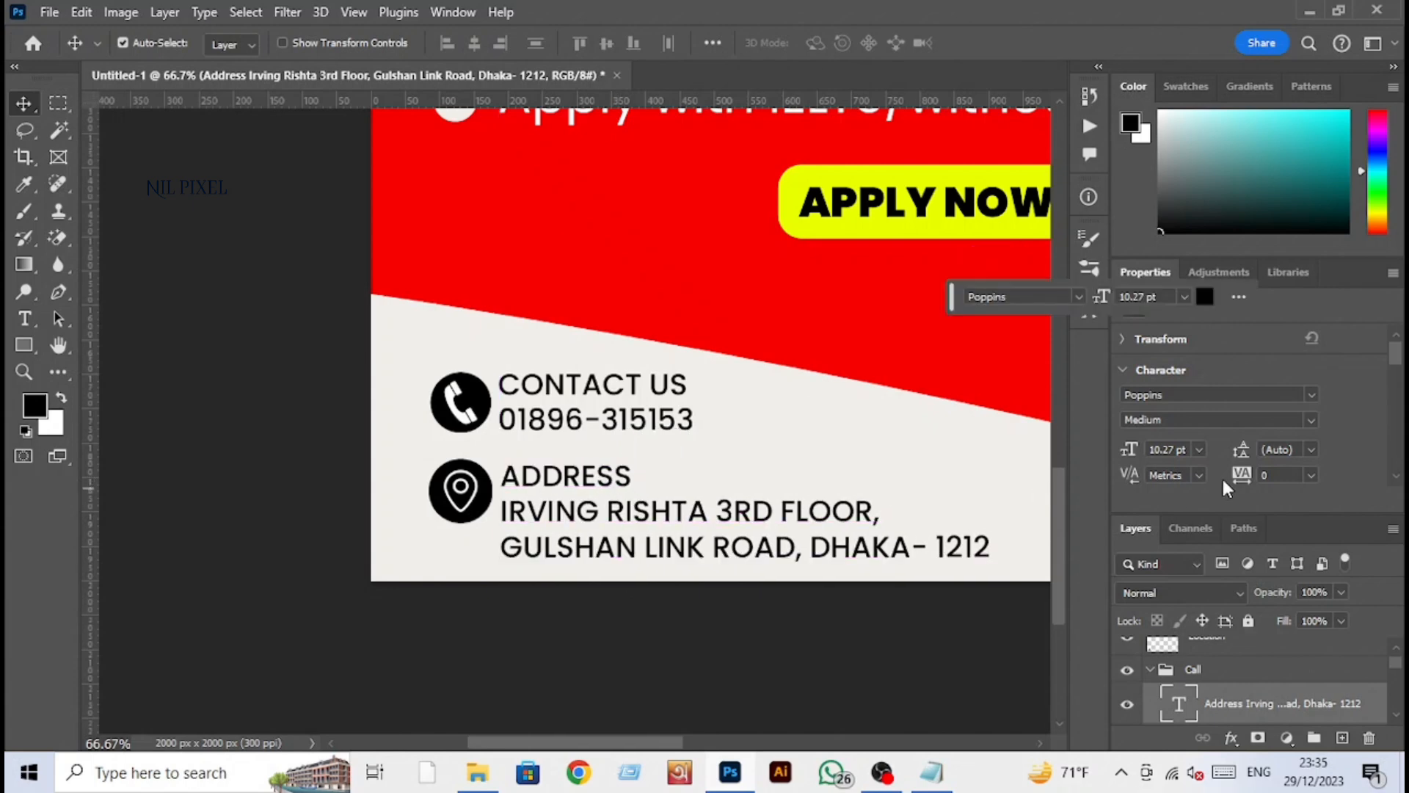
Step: Tighten the address text's line spacing by setting its leading to 9 pt
left_click_drag(1242, 453, 1231, 450)
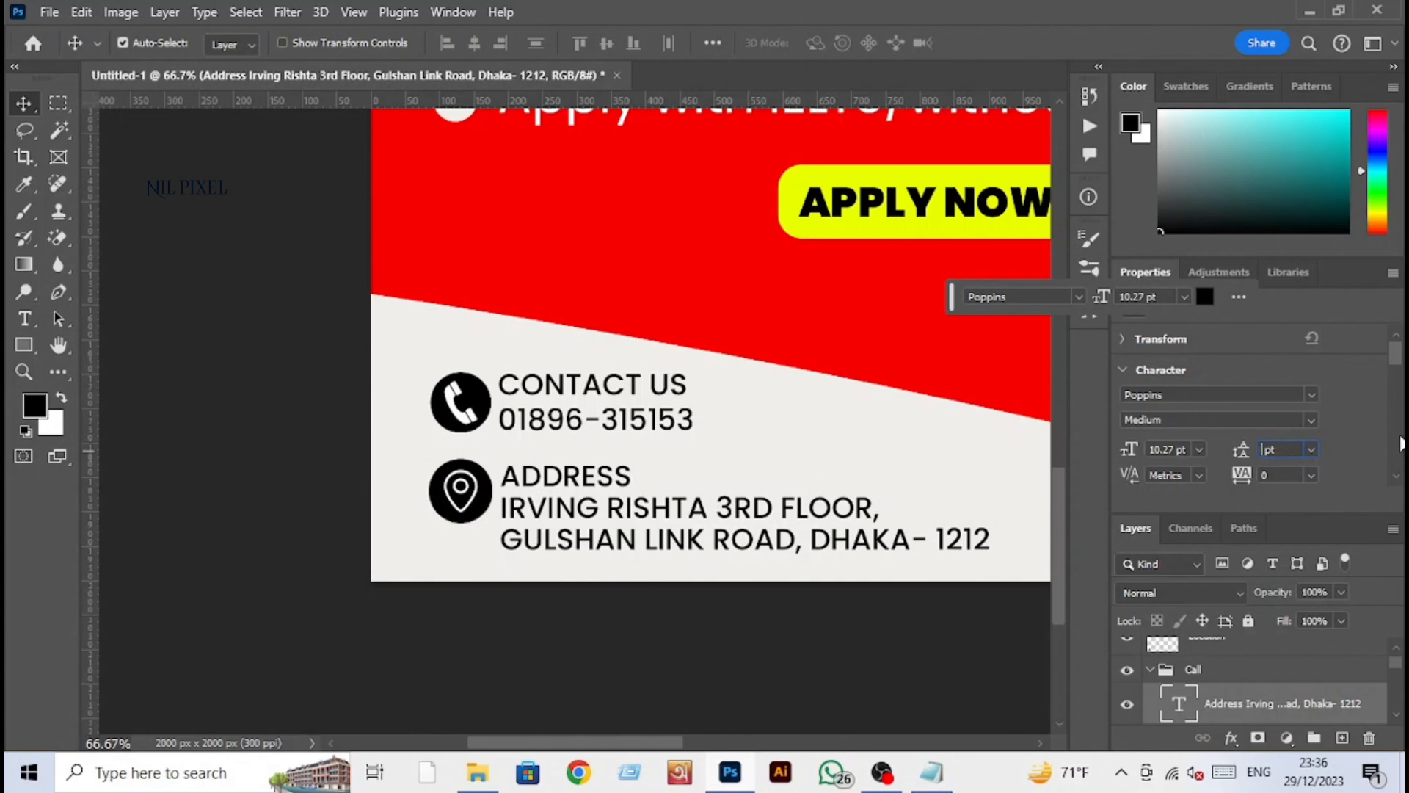
key("Return")
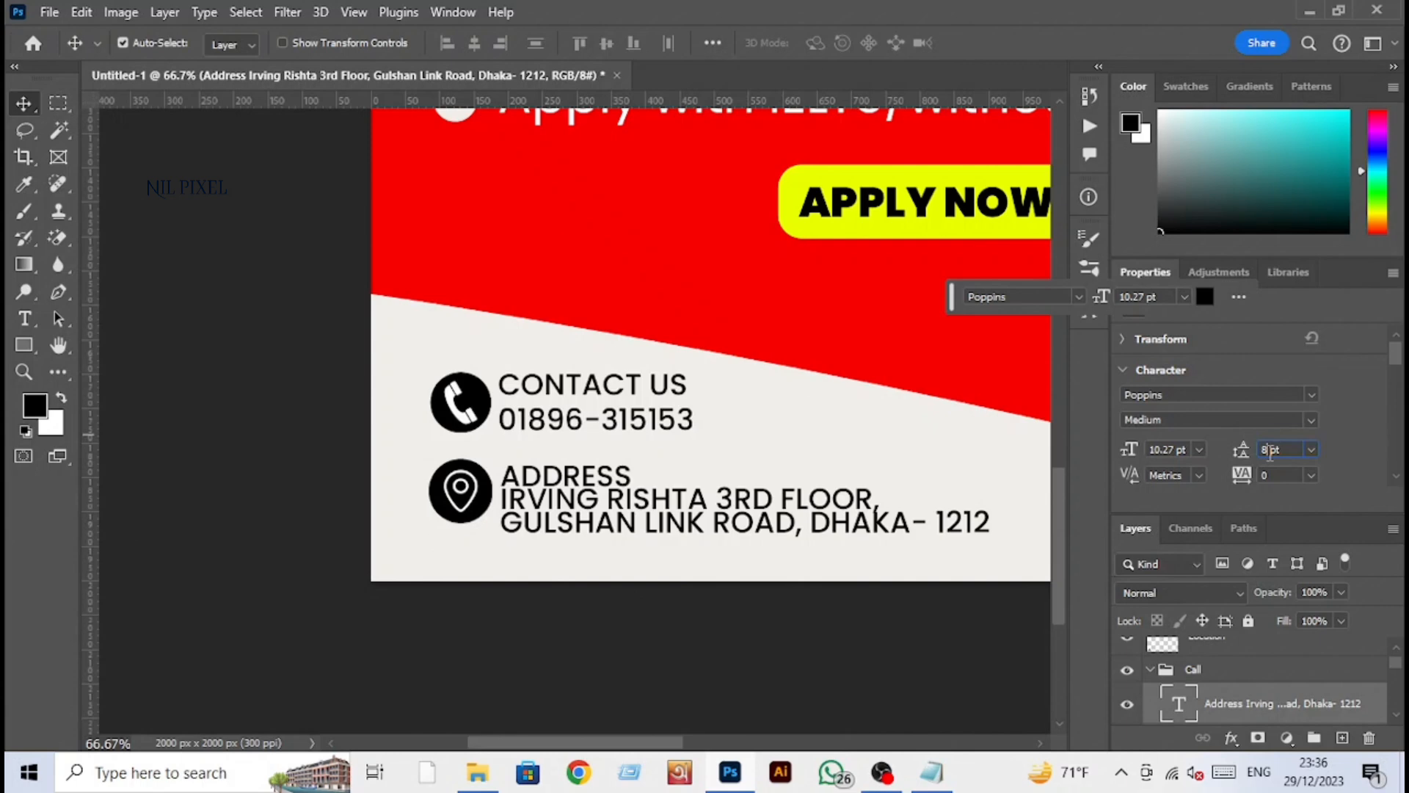
key("Return")
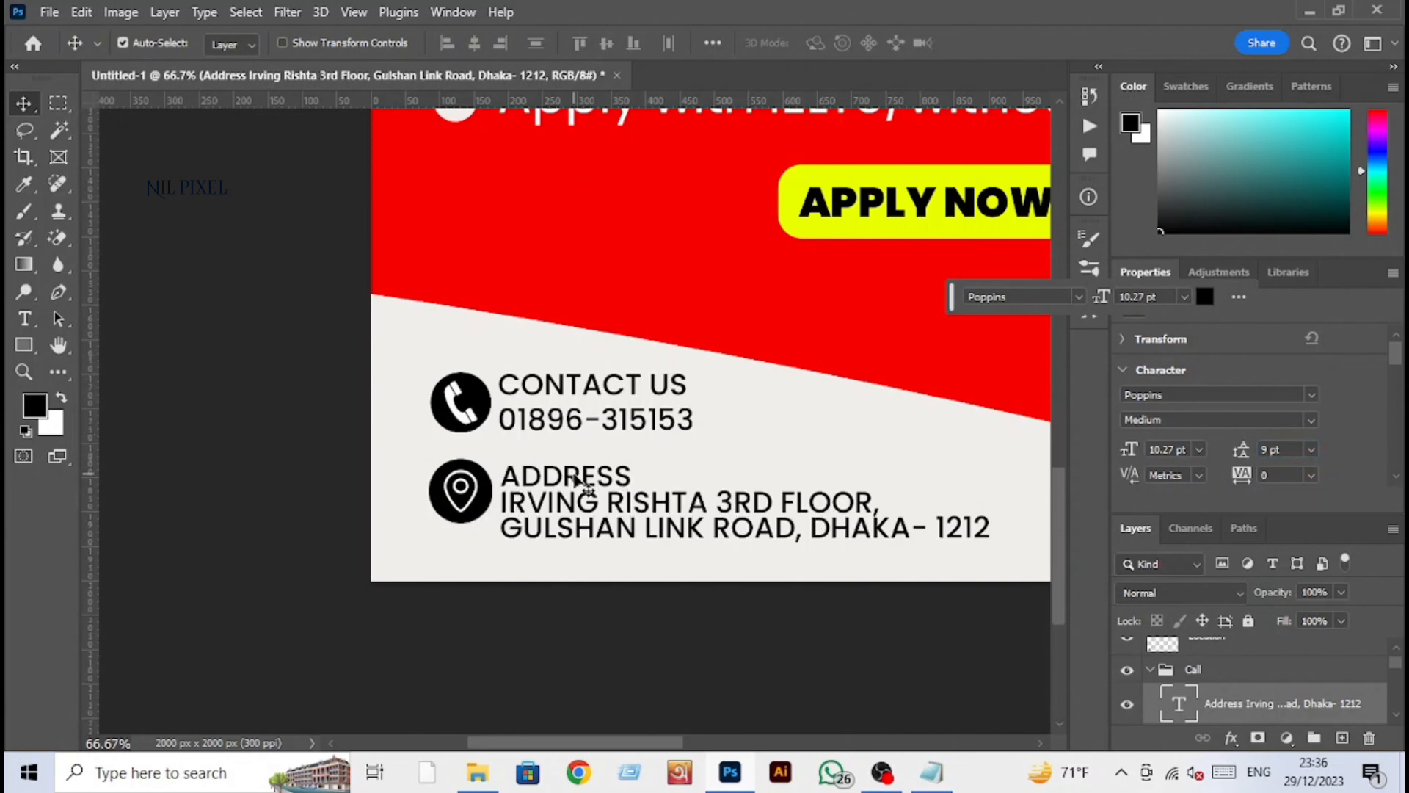
Step: Place the "RV EDUCATION FINAL LOGO ( For education)-01" image as an embedded file, about 461 × 377 px, in the poster's upper-left corner
key("ctrl+0")
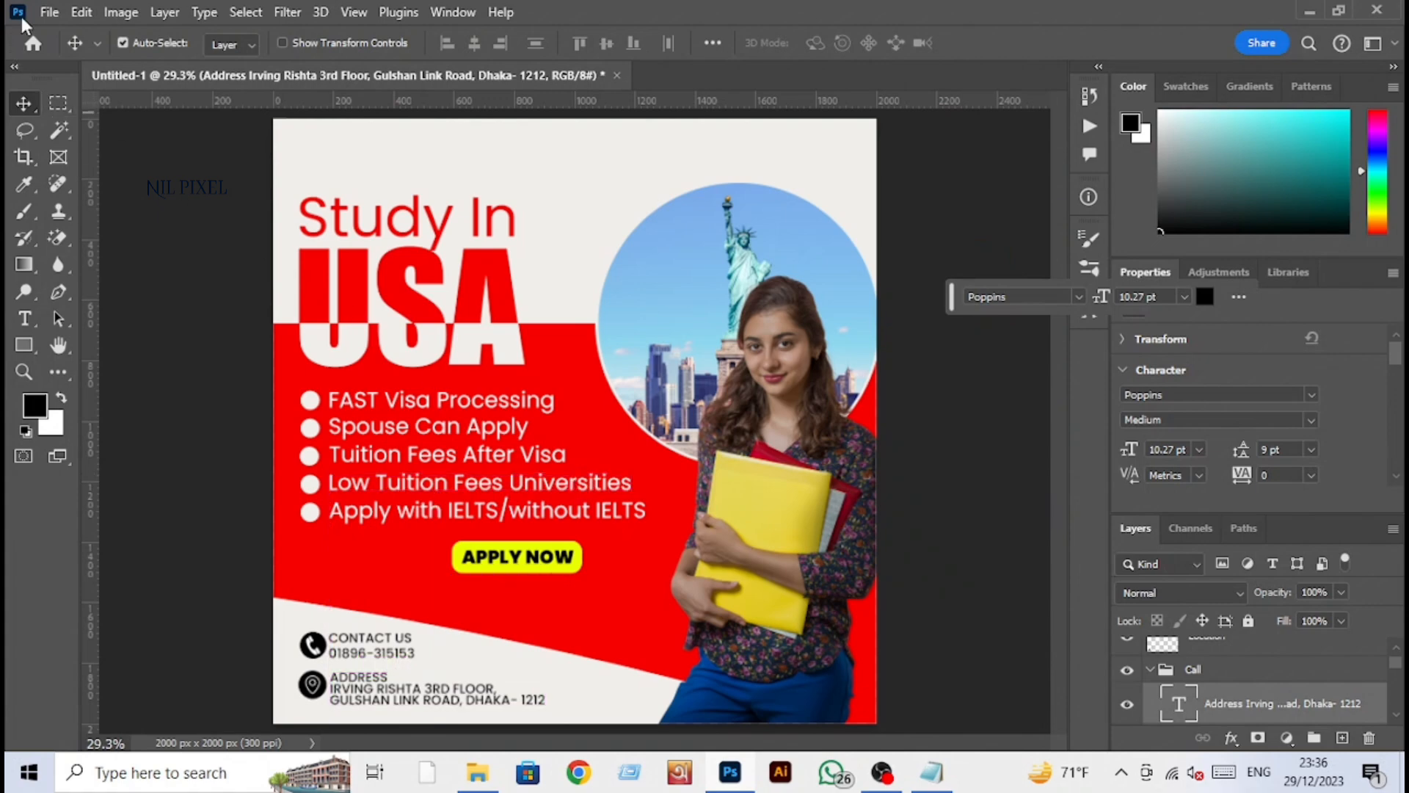
left_click(45, 13)
left_click(187, 455)
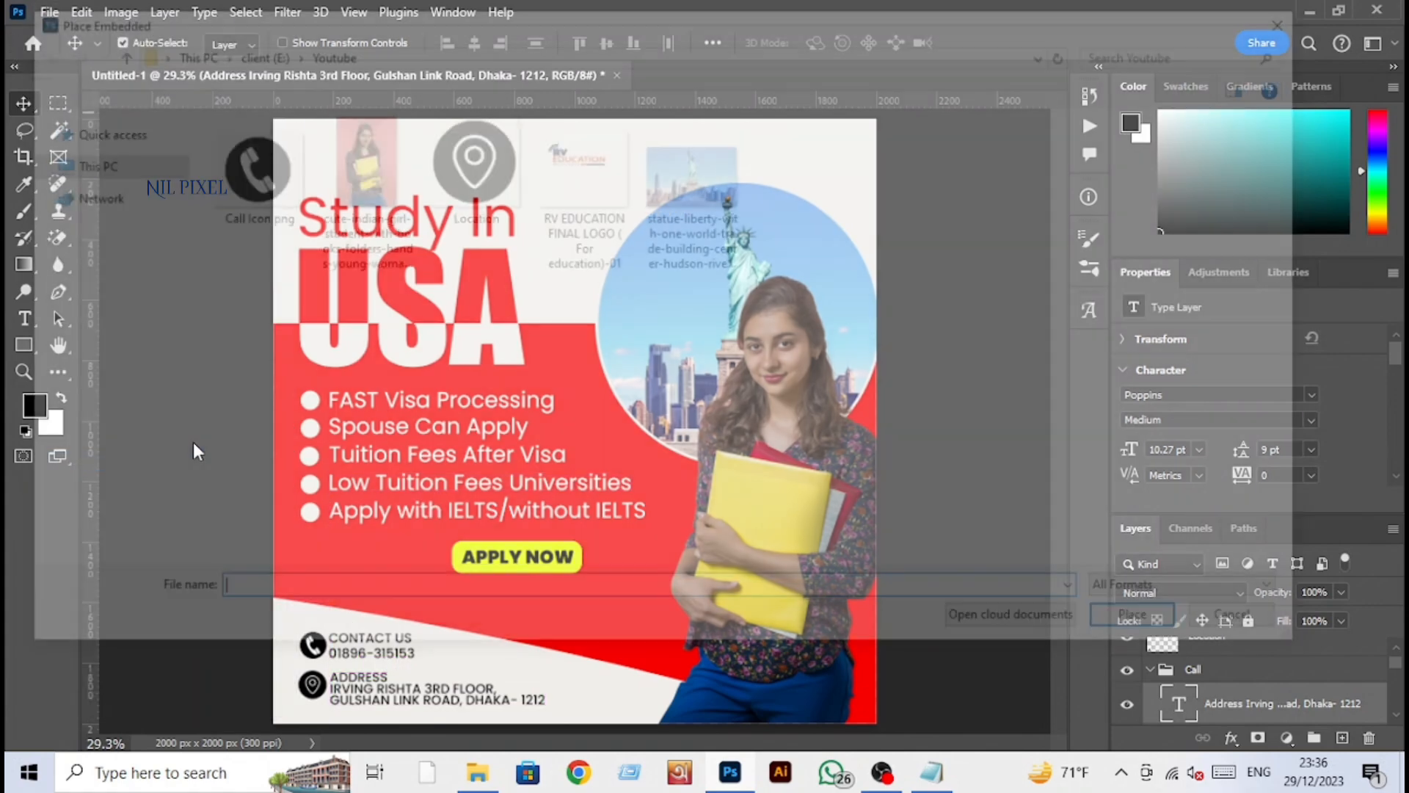
left_click(562, 171)
left_click(1112, 632)
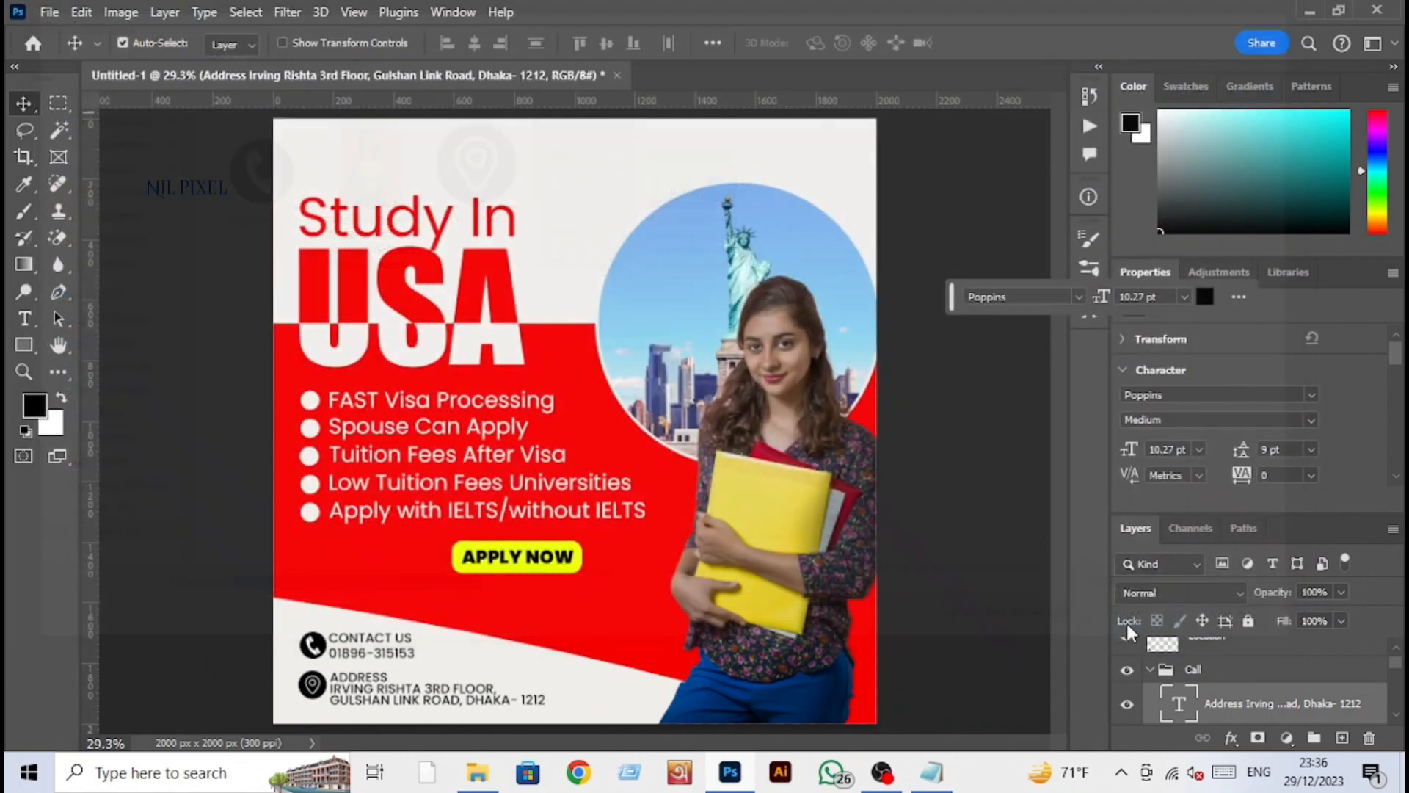
left_click_drag(575, 387, 350, 168)
key("Return")
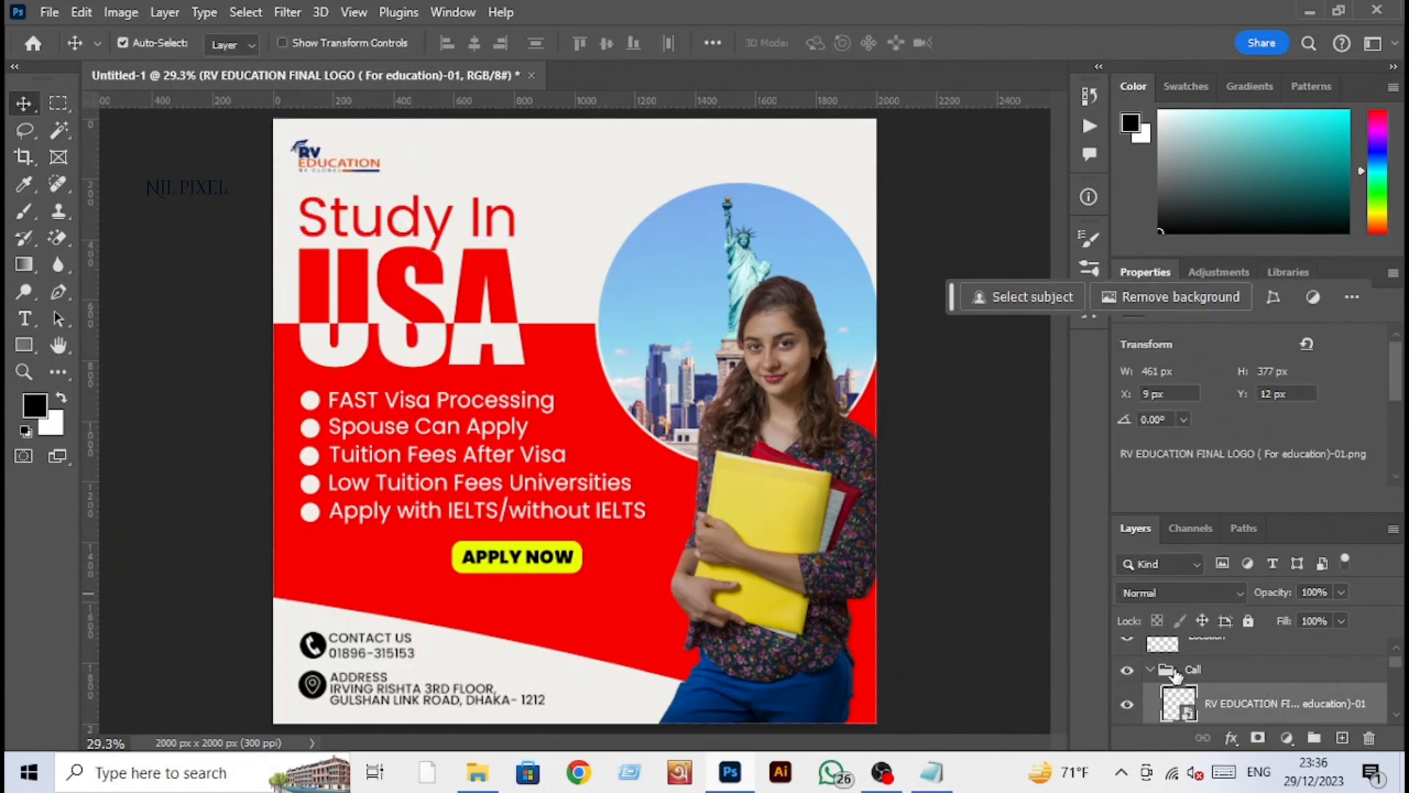
Step: Move the RV EDUCATION logo layer and the address text layer out of the Call group, placing them above it
left_click(1151, 670)
scroll(1226, 693, "up", 1)
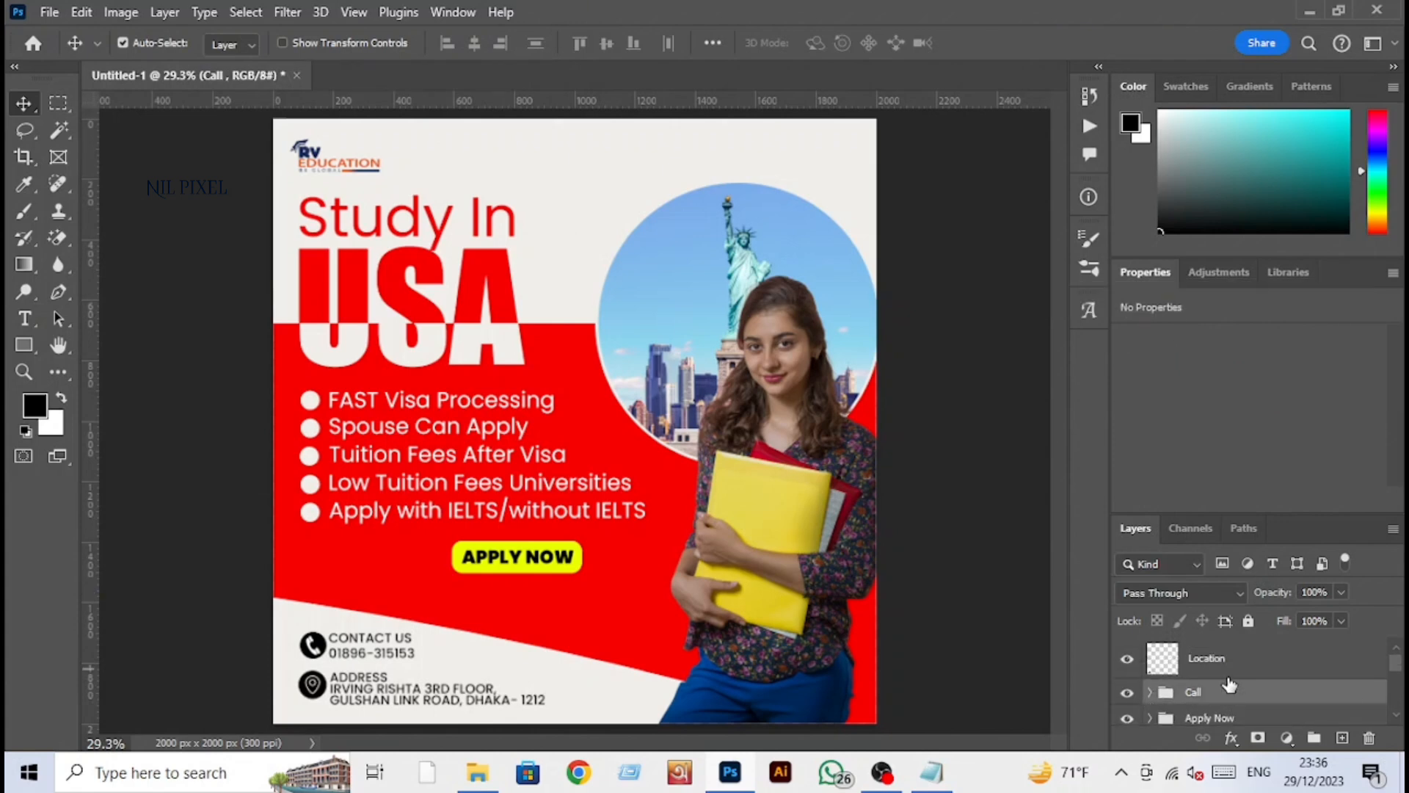
left_click(1149, 692)
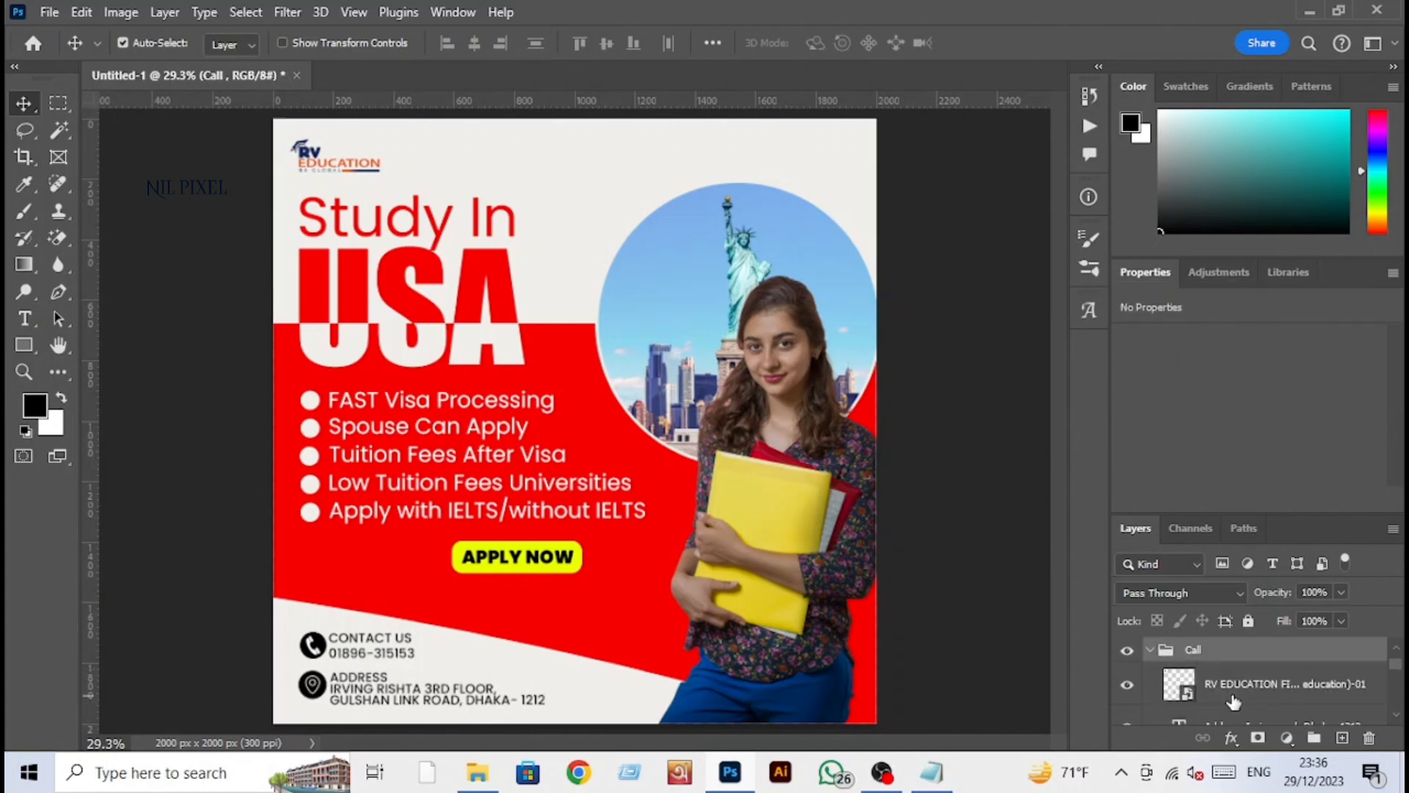
left_click_drag(1237, 699, 1234, 637)
scroll(1247, 691, "down", 2)
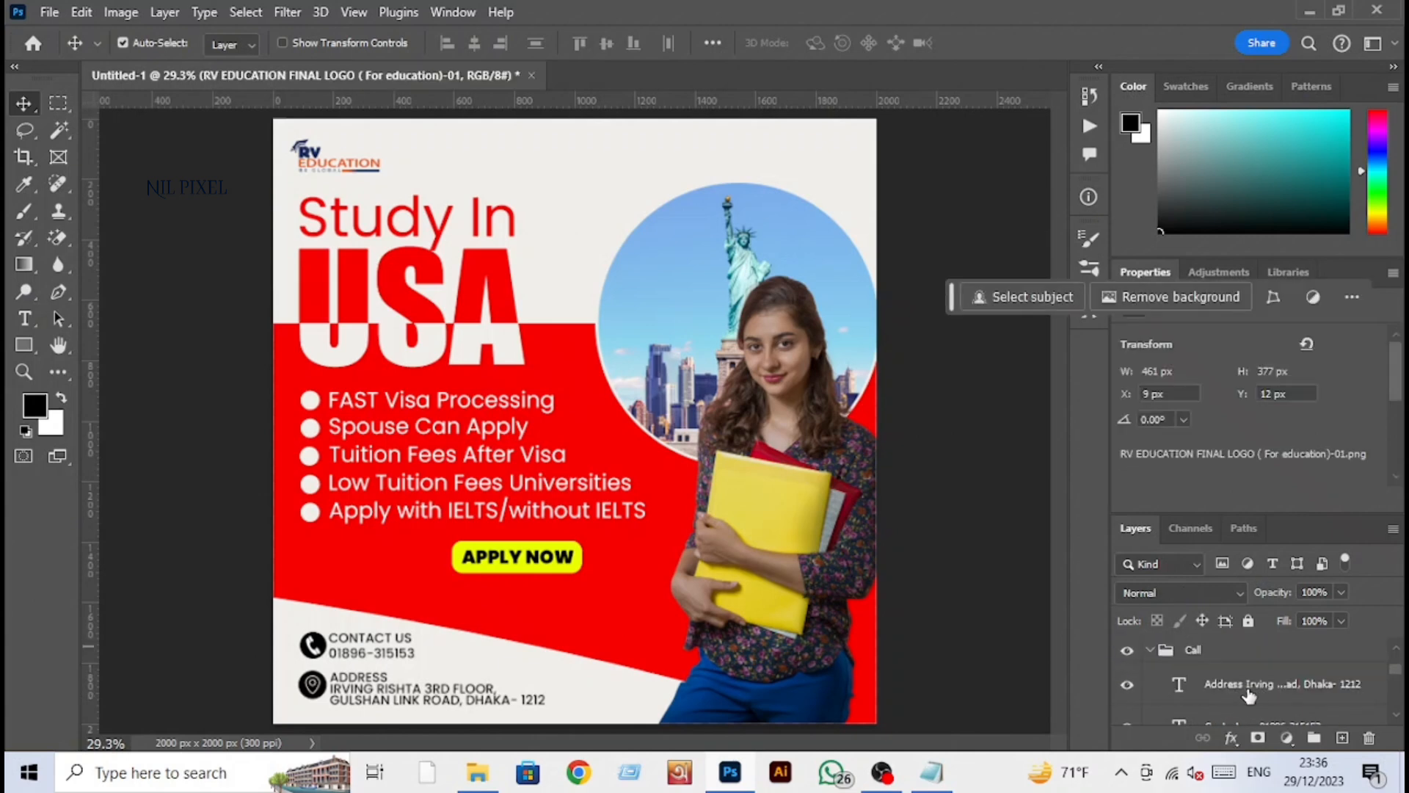
scroll(1248, 695, "up", 1)
left_click(1250, 686)
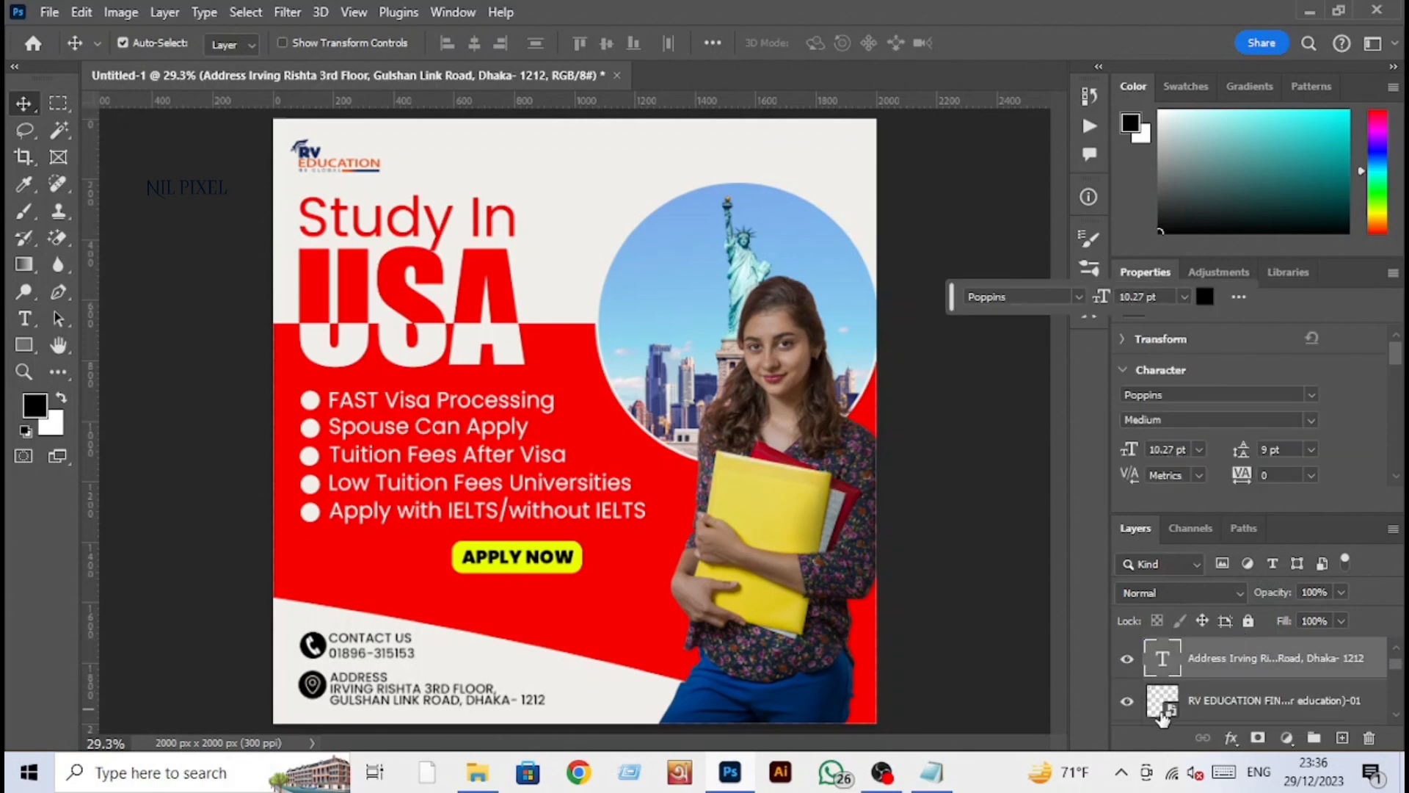
Step: Group the address text layer with the location icon layer and name the group Location
scroll(1222, 672, "up", 1)
left_click(1224, 669)
key("ctrl+g")
double_click(1202, 649)
type("Locati")
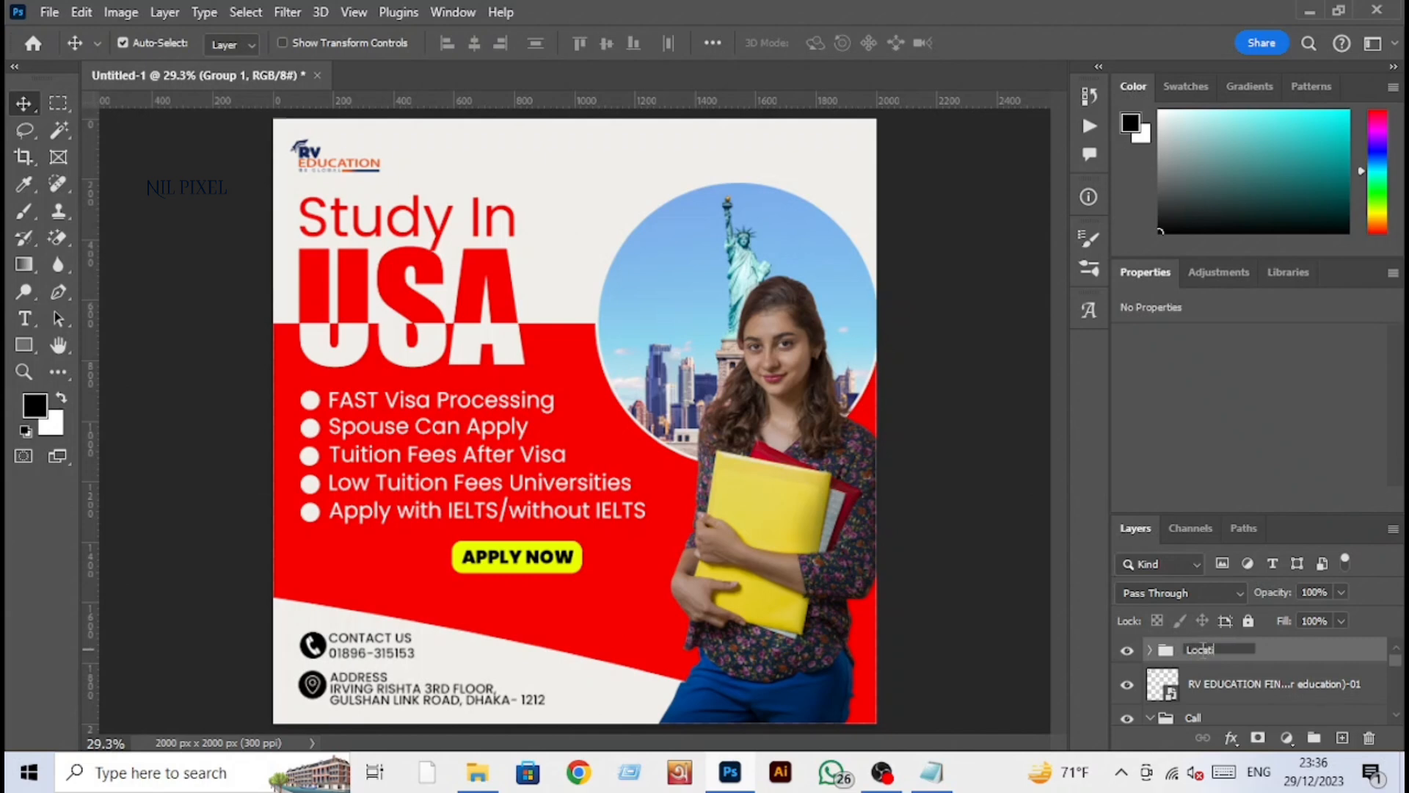
key("Return")
Step: Put the RV EDUCATION logo layer in its own group named Logo, and collapse the Call group
left_click(1193, 690)
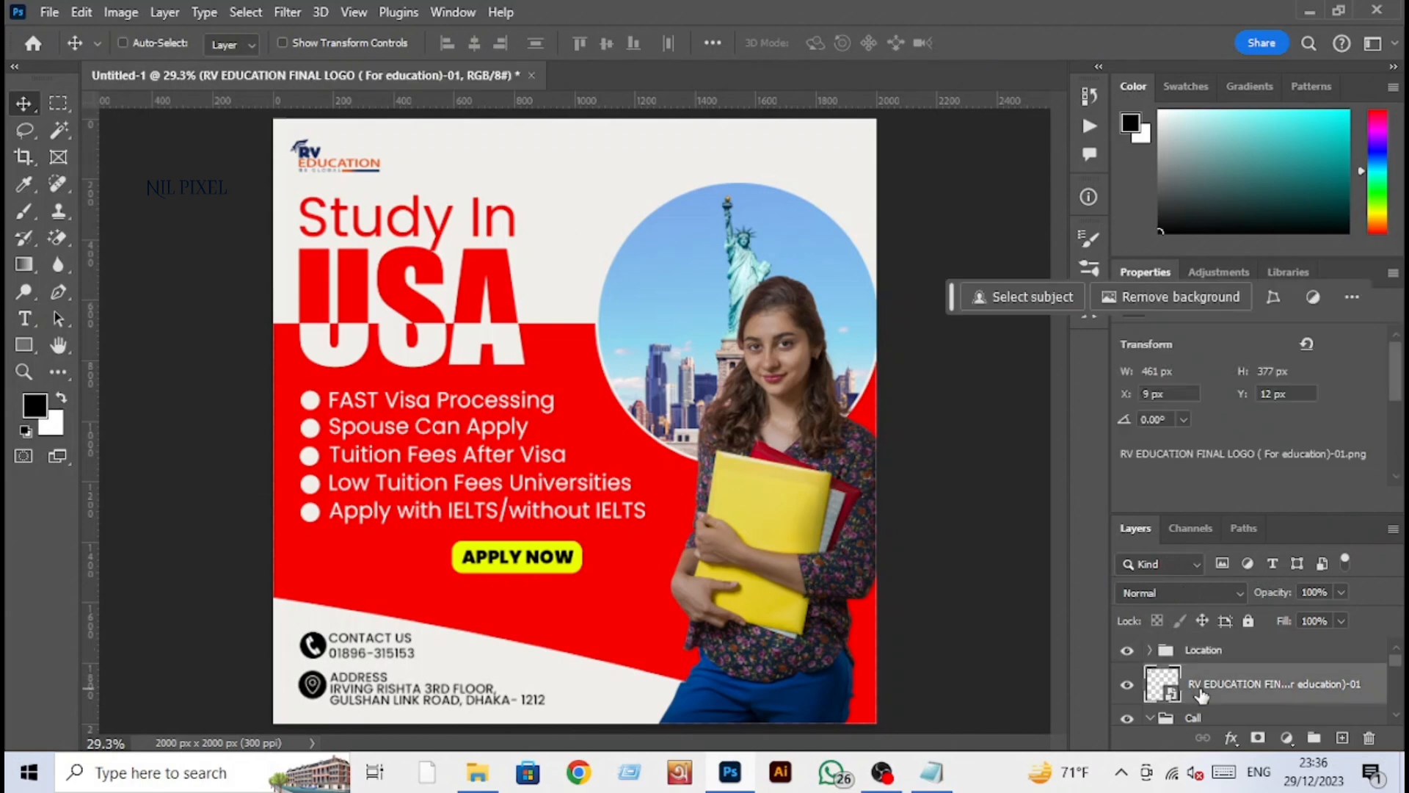
key("ctrl+g")
left_click(1150, 675)
double_click(1198, 675)
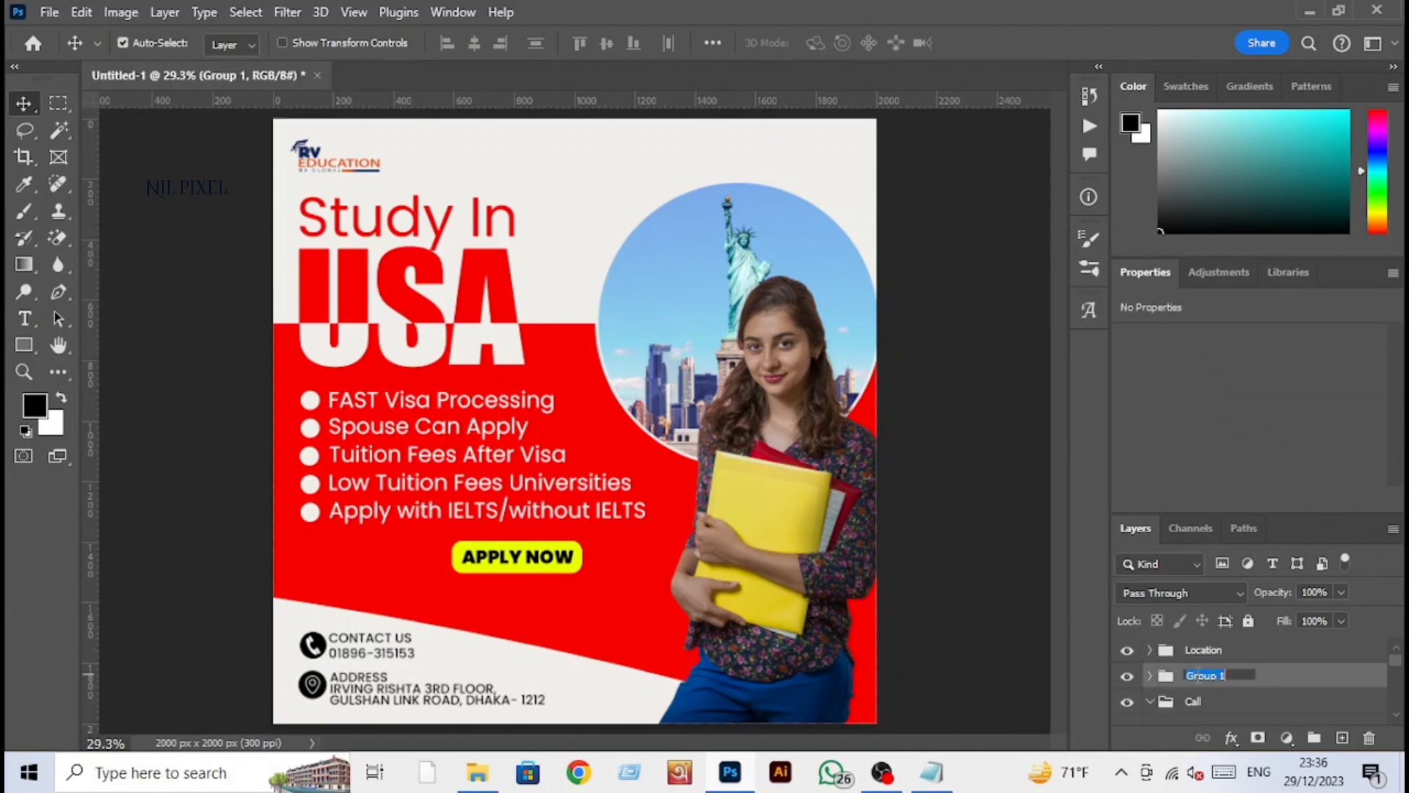
type("Logo")
key("Return")
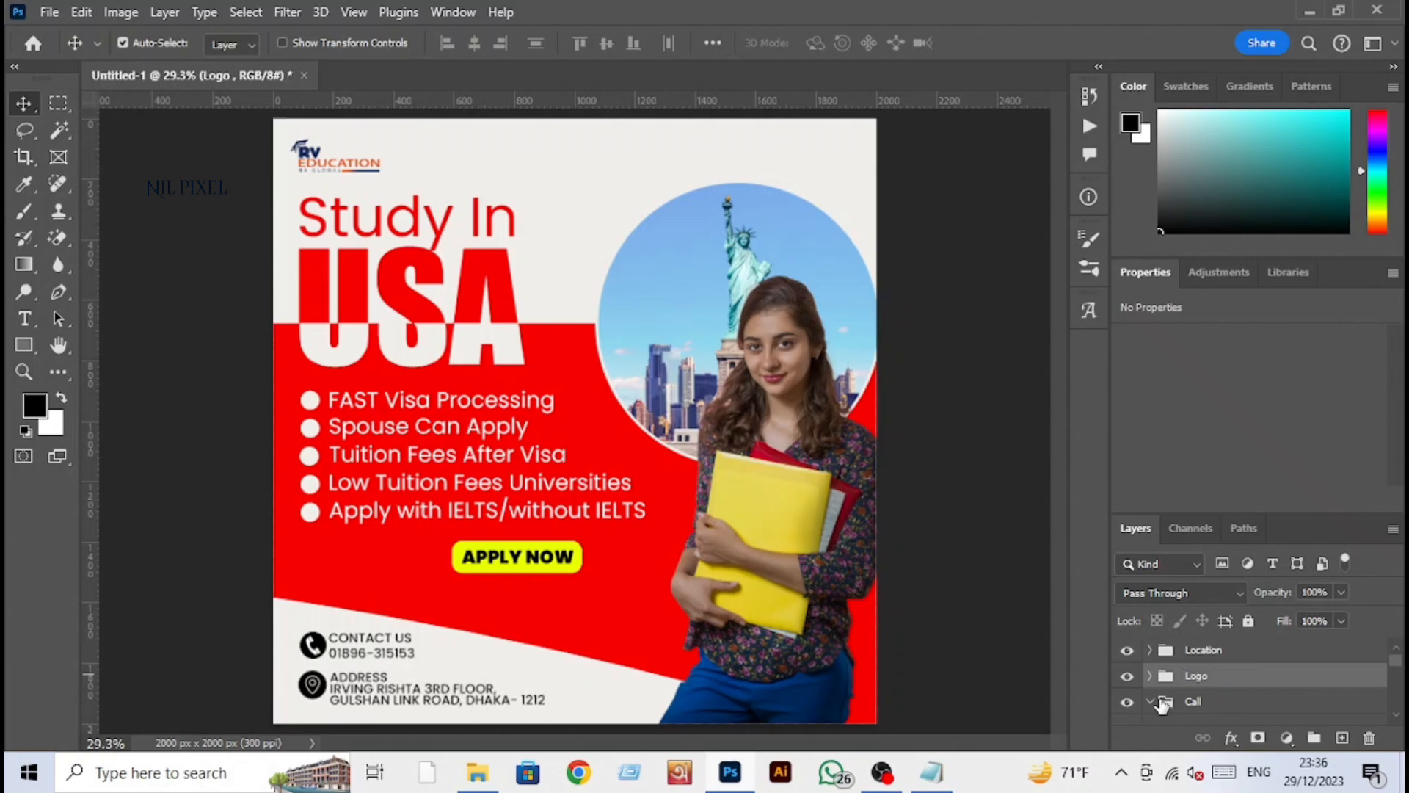
left_click(1150, 702)
left_click(1207, 656)
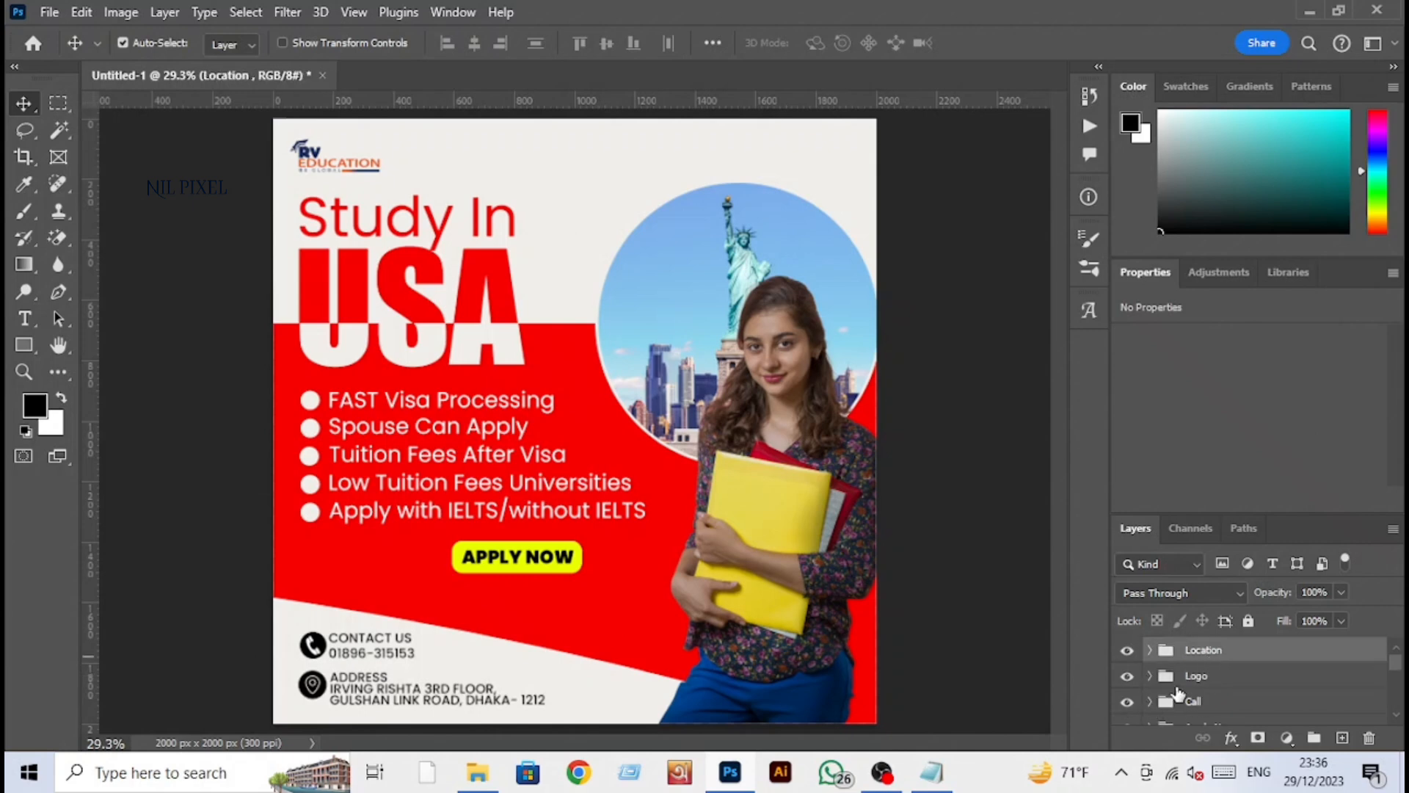
key("ctrl+minus")
key("ctrl+minus")
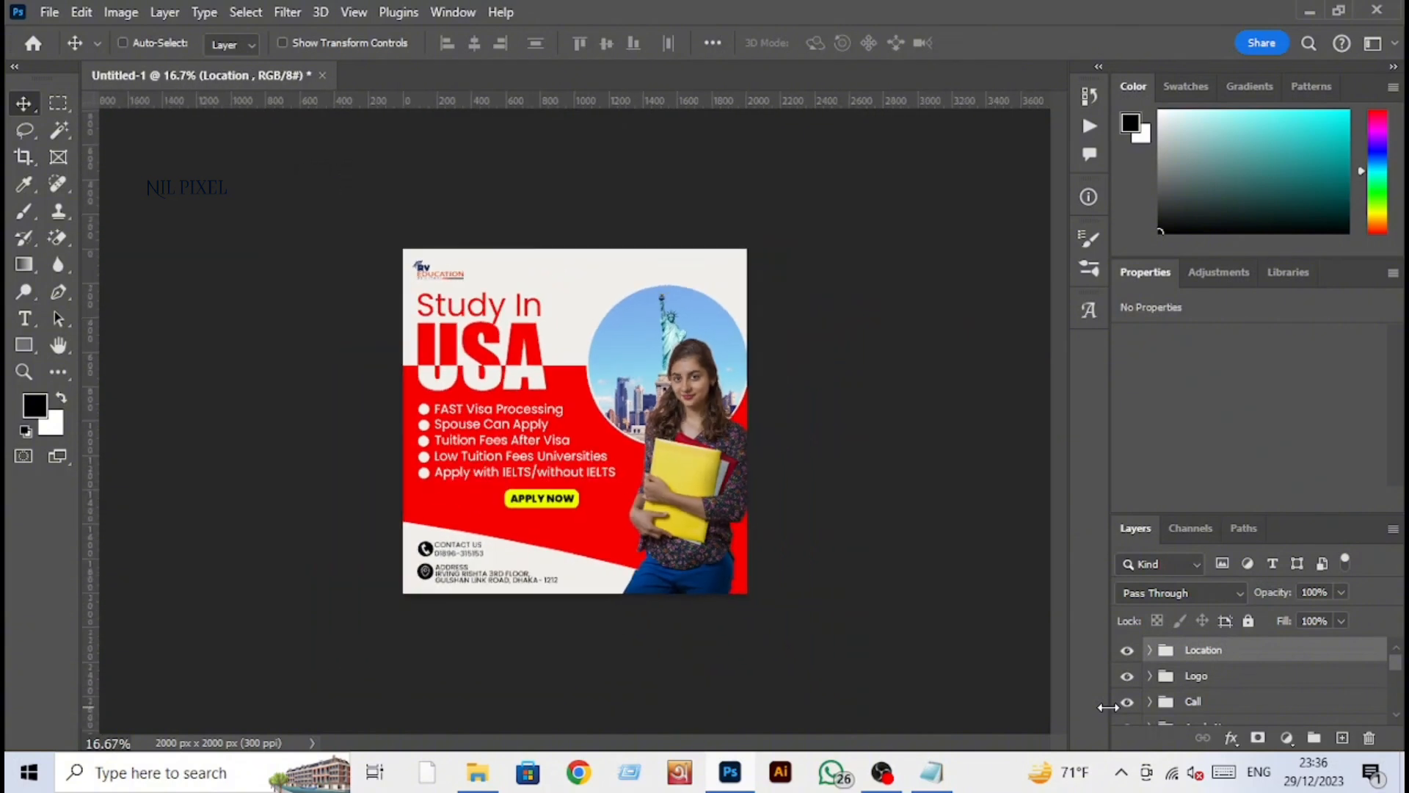
key("ctrl+0")
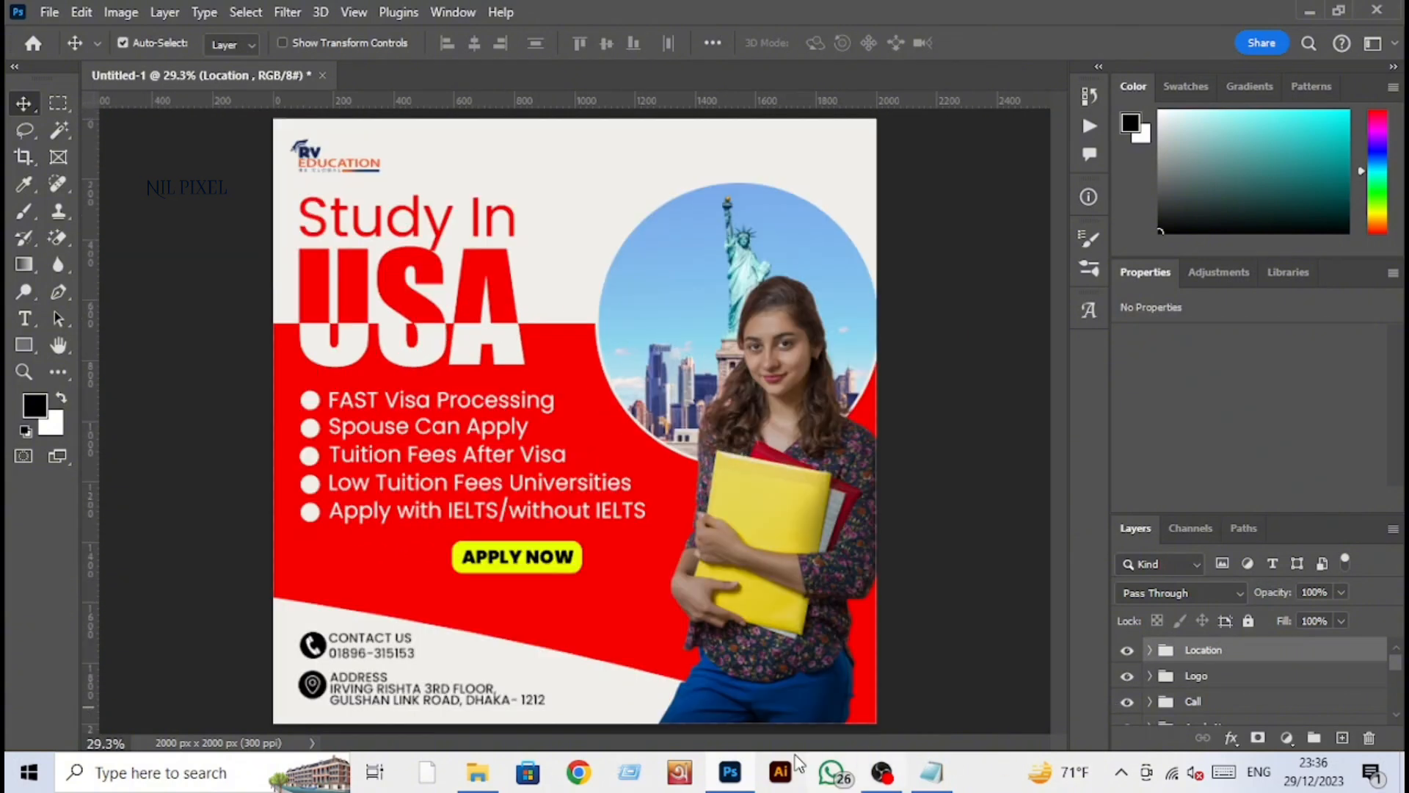
Step: Move the Apply Now button group to the left so its edge lines up with the service list text
left_click(564, 566)
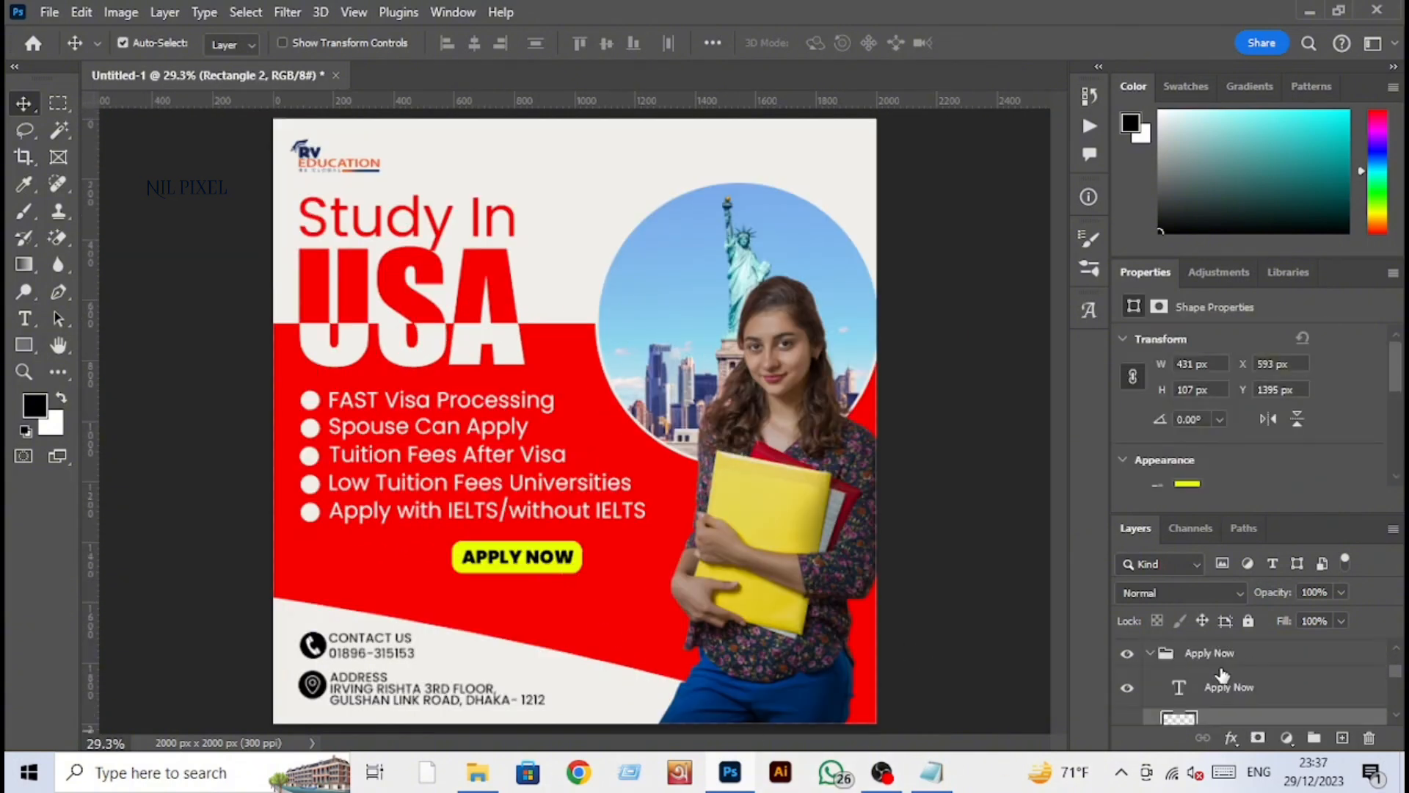
left_click(1166, 655)
left_click(1150, 653)
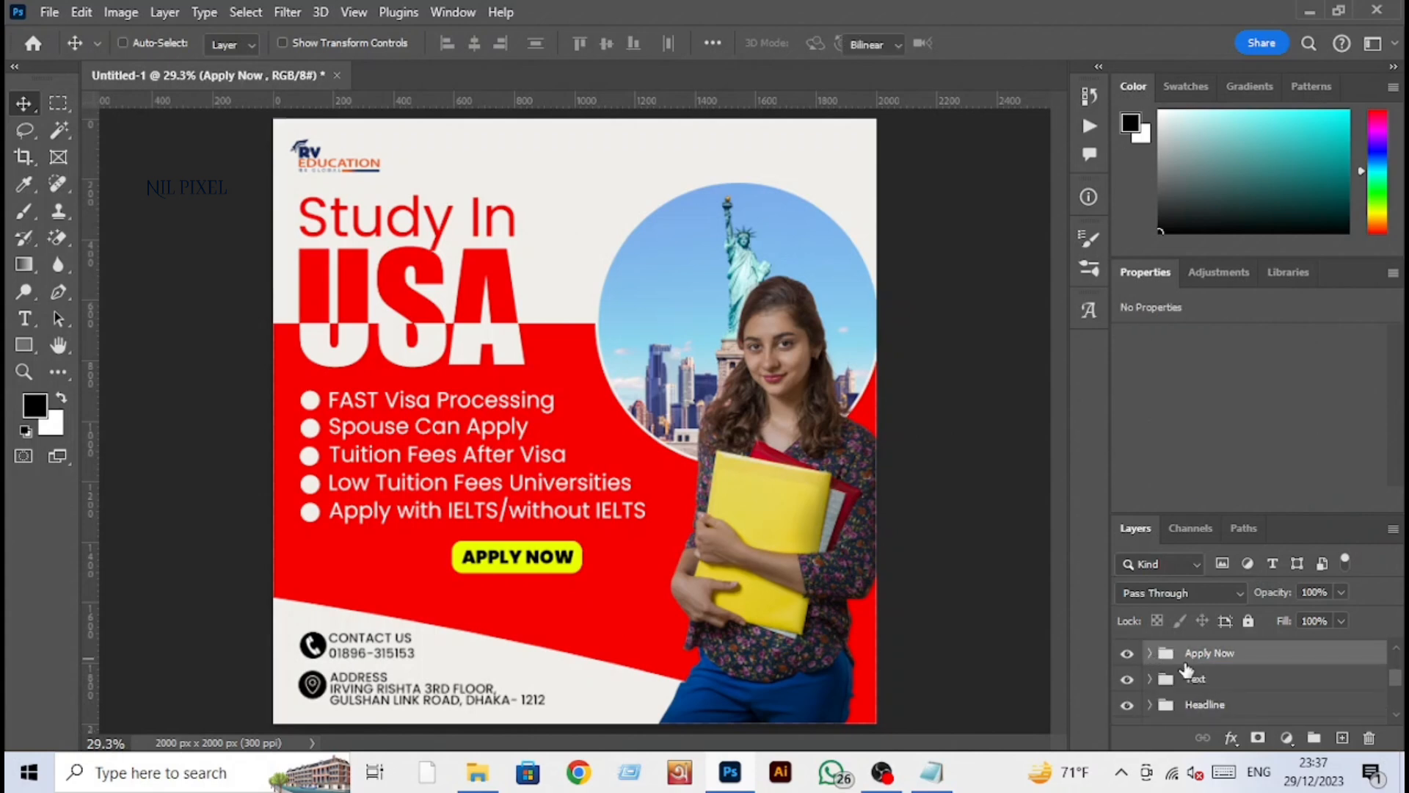
key("ctrl+t")
left_click_drag(535, 560, 413, 563)
key("Return")
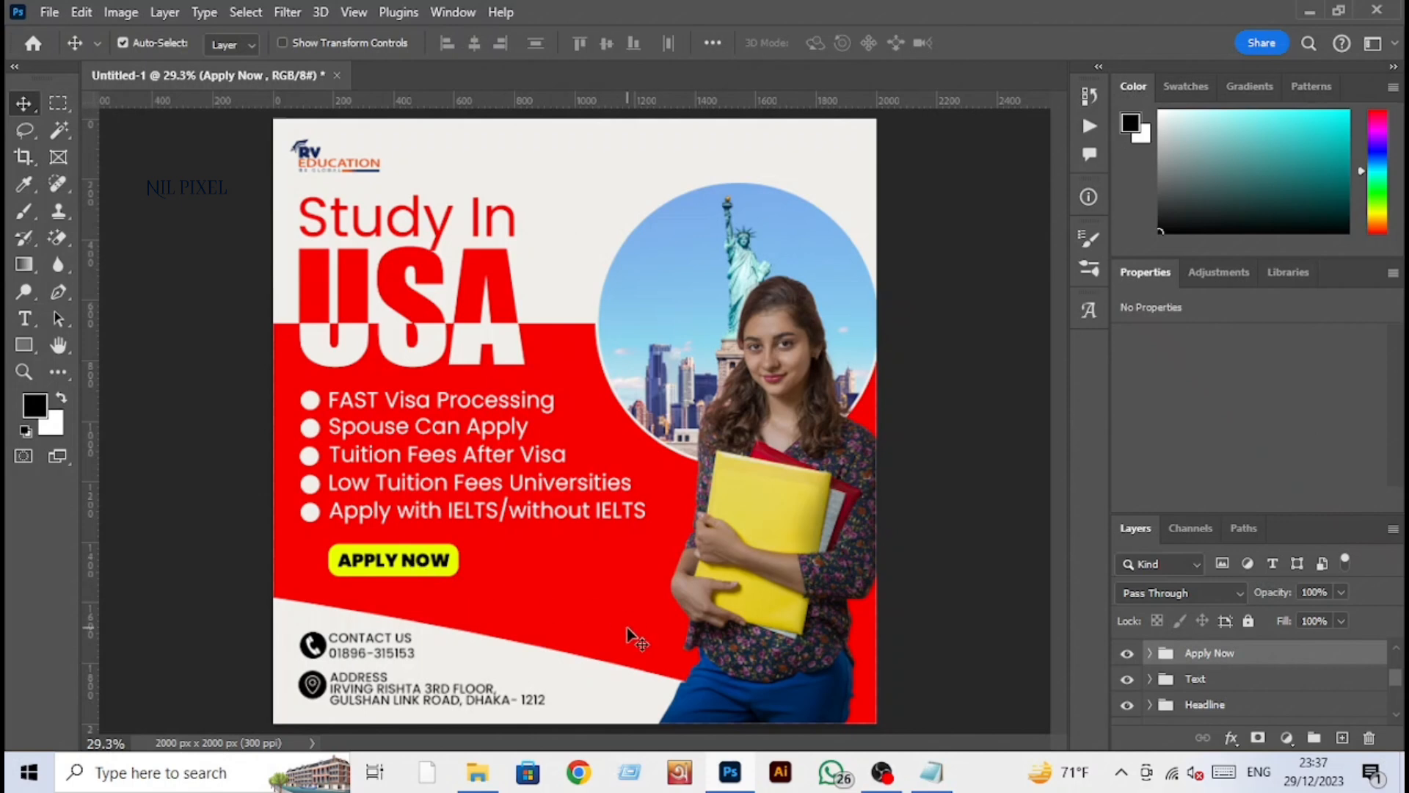
Step: Stamp all visible layers into a new merged layer above the Location group and name it Final
scroll(1232, 682, "up", 1)
scroll(1233, 682, "up", 1)
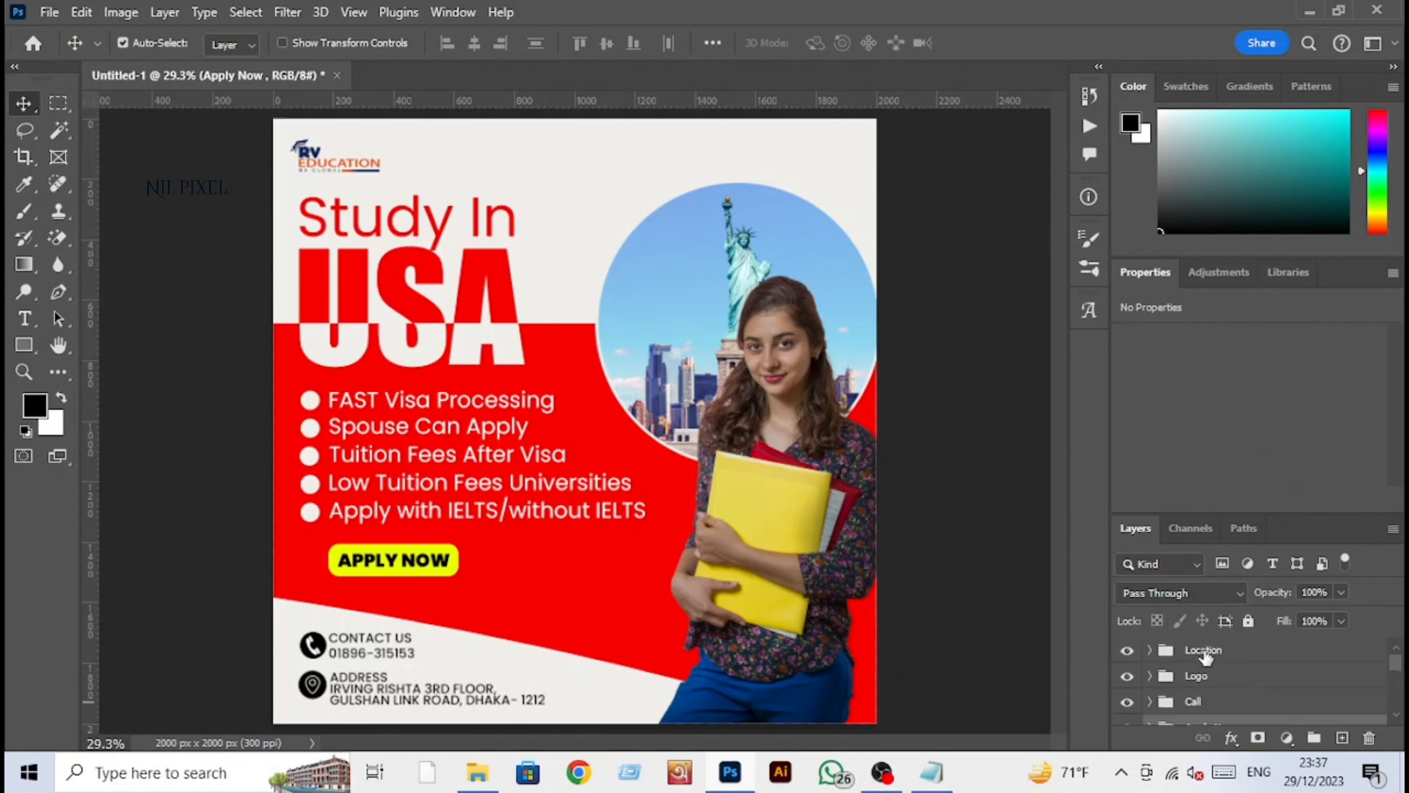
scroll(1228, 664, "up", 1)
left_click(1225, 657)
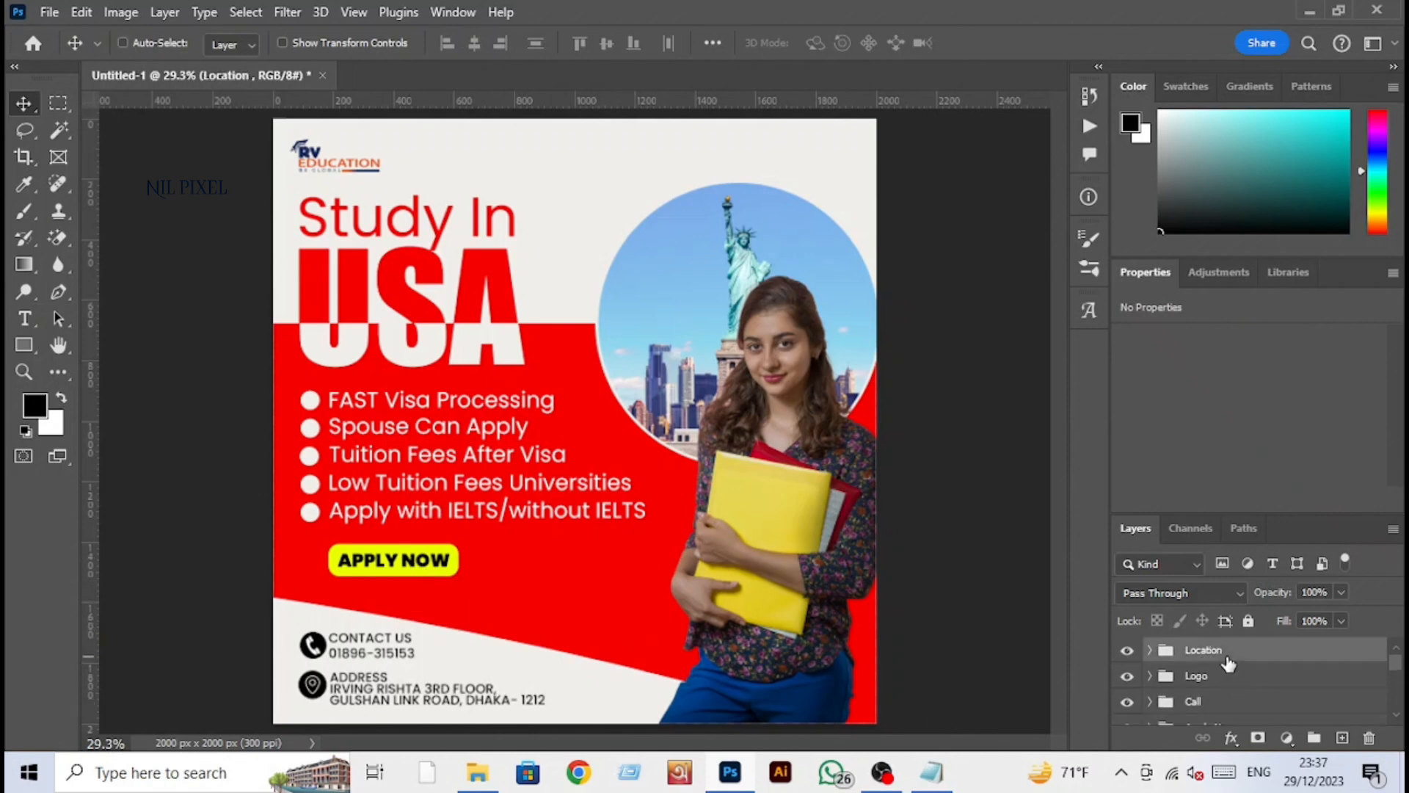
key("ctrl+shift+alt+e")
double_click(1203, 659)
type("Final")
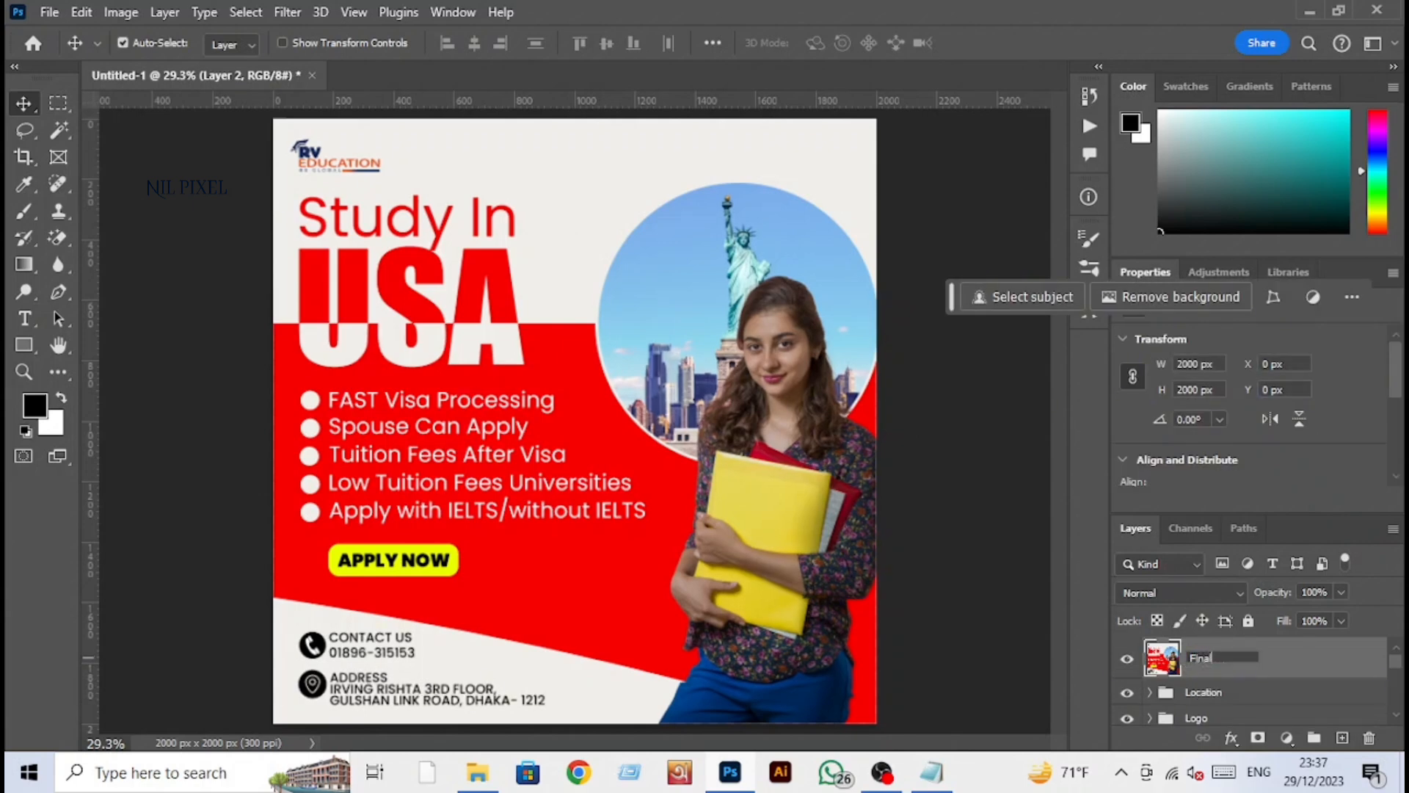
key("Return")
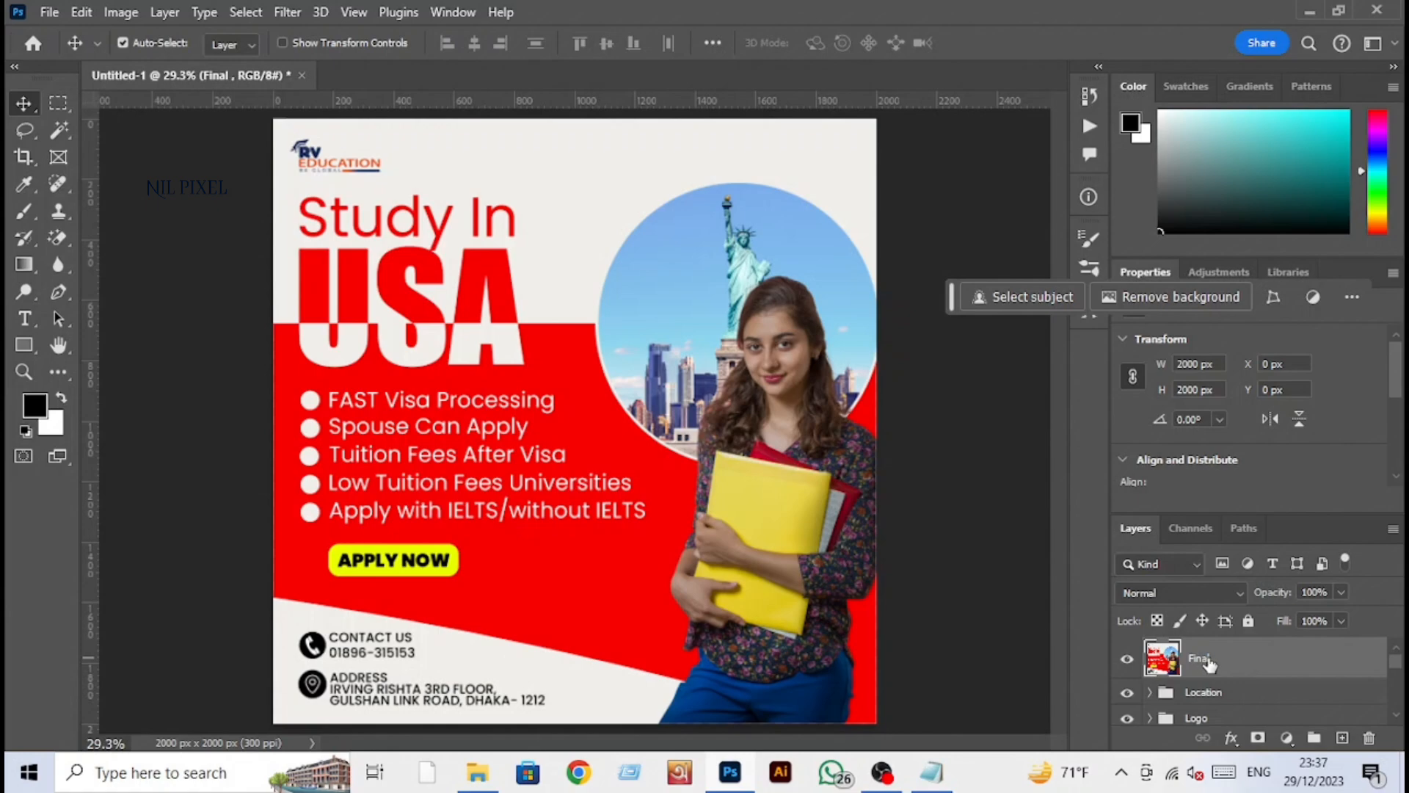
left_click(882, 772)
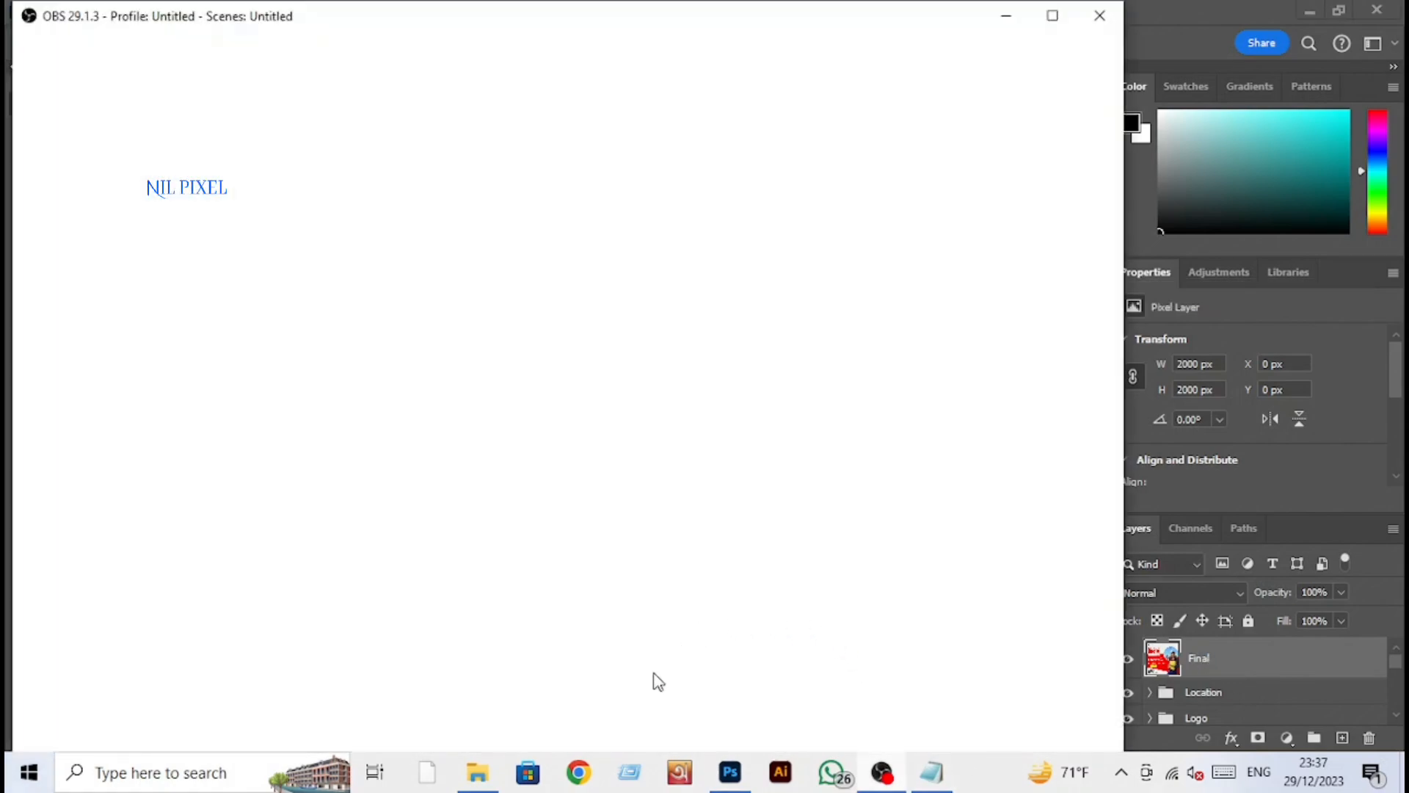